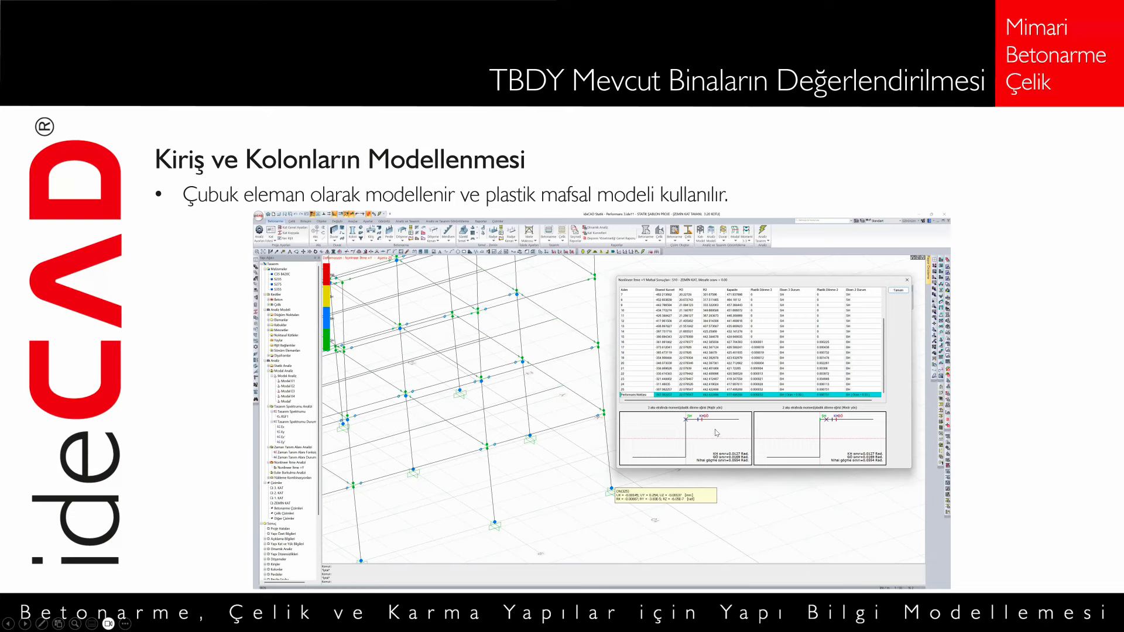
End the slide show, switch to ideCAD Statik and enlarge the perspective view of the building model
click(593, 385)
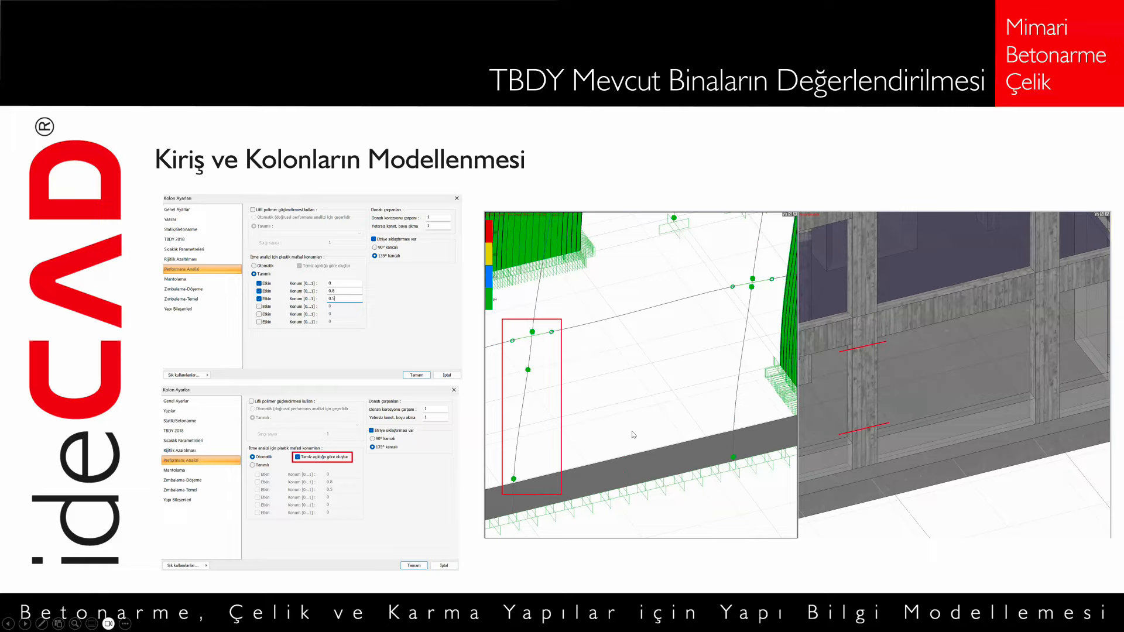
key(Escape)
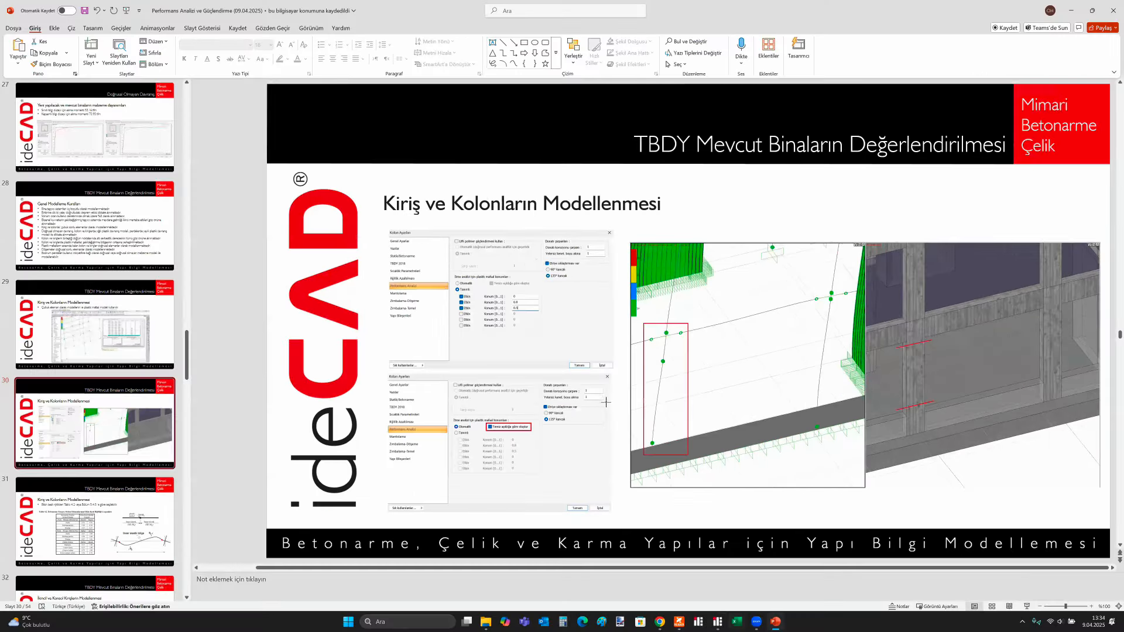
click(720, 622)
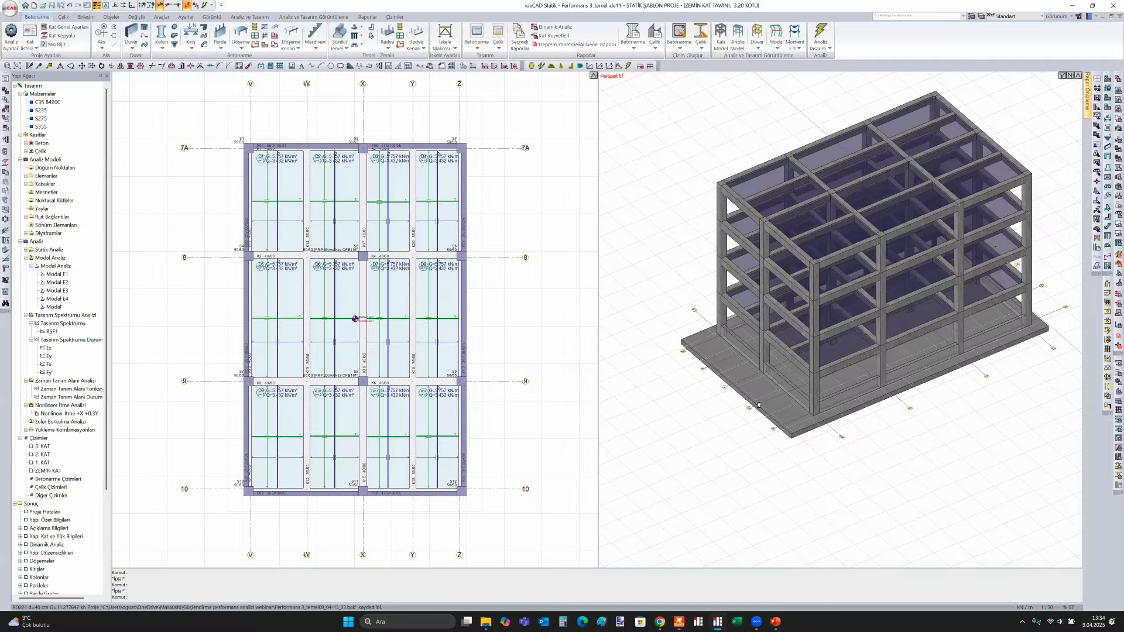
scroll(759, 395, up, 3)
scroll(758, 401, up, 4)
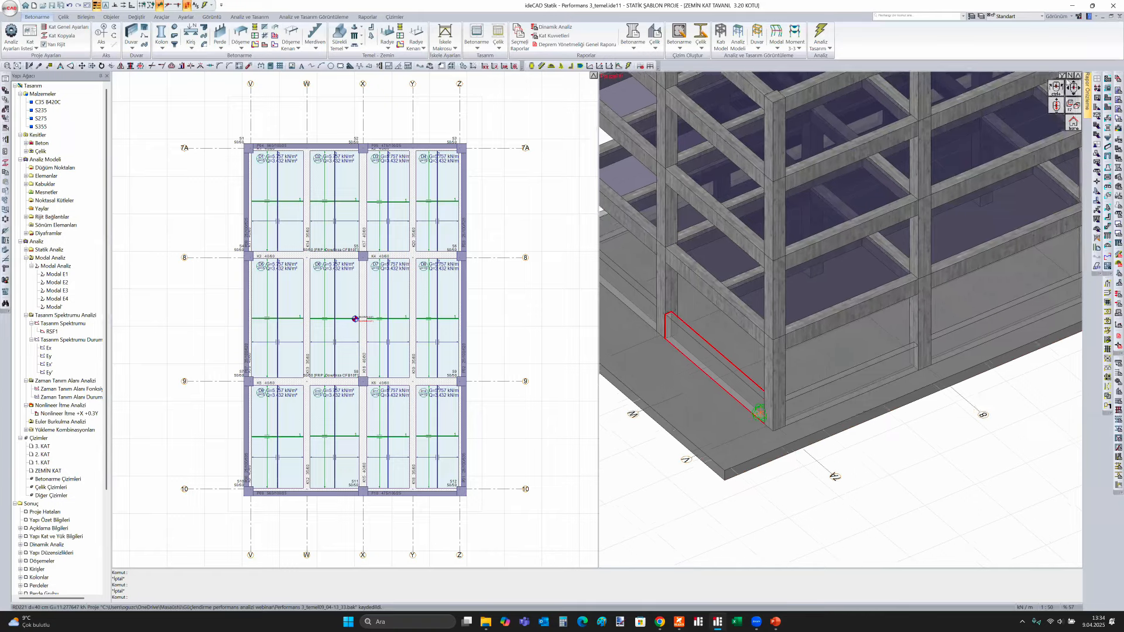
ctrl+middle_drag(516, 346, 542, 457)
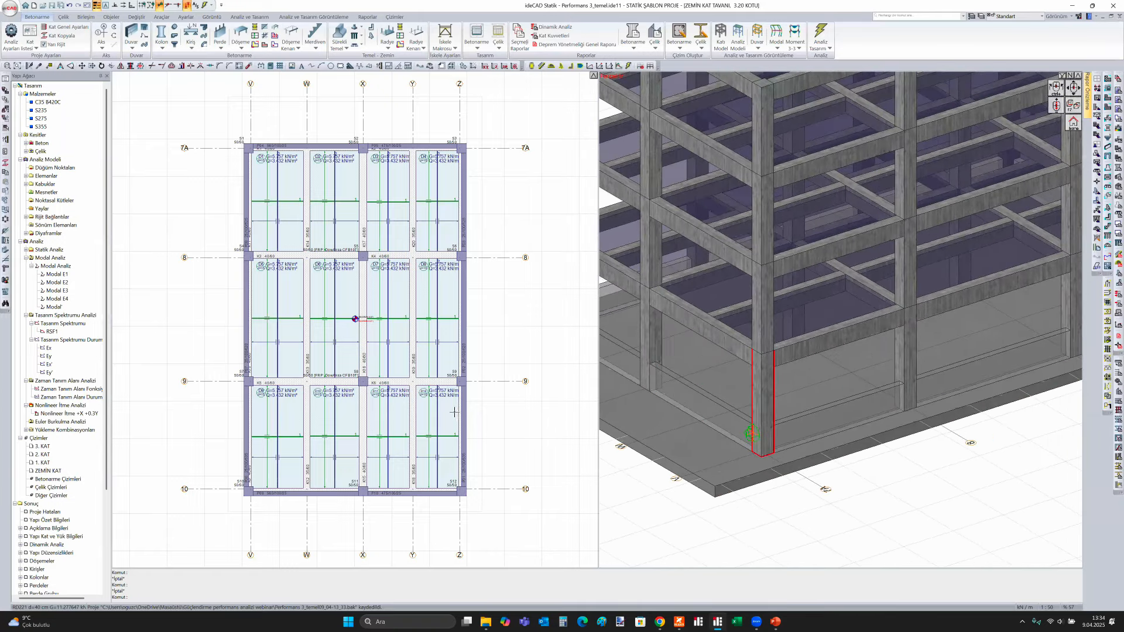
click(1077, 76)
Select the four low perimeter walls standing on the foundation around the corner at axis 7A
scroll(503, 234, down, 2)
click(591, 401)
shift+click(386, 389)
shift+click(222, 299)
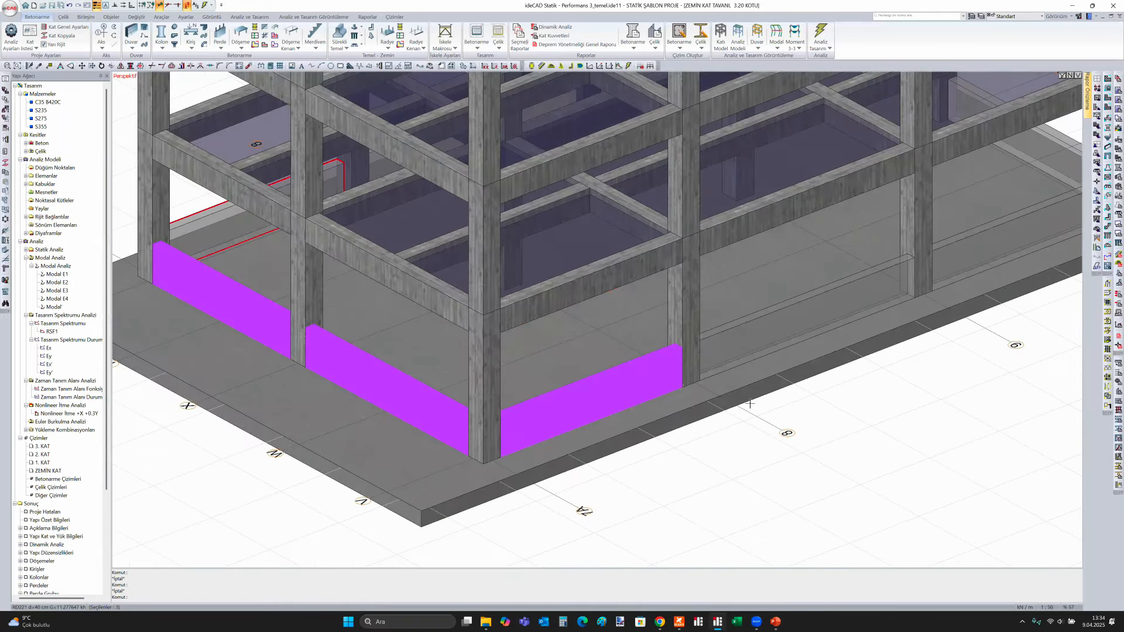
shift+click(237, 224)
scroll(468, 362, down, 1)
middle_drag(482, 416, 536, 400)
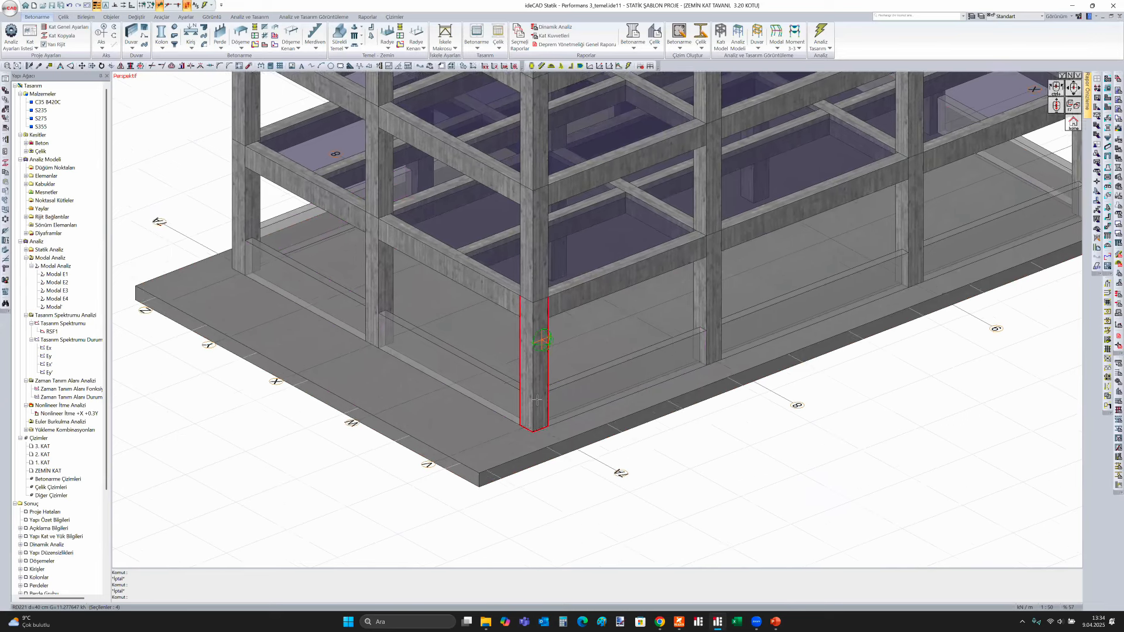
Review the ground-floor corner column's performance analysis settings, keeping automatic plastic hinge positions generated from the clear span
scroll(613, 342, up, 2)
double_click(534, 412)
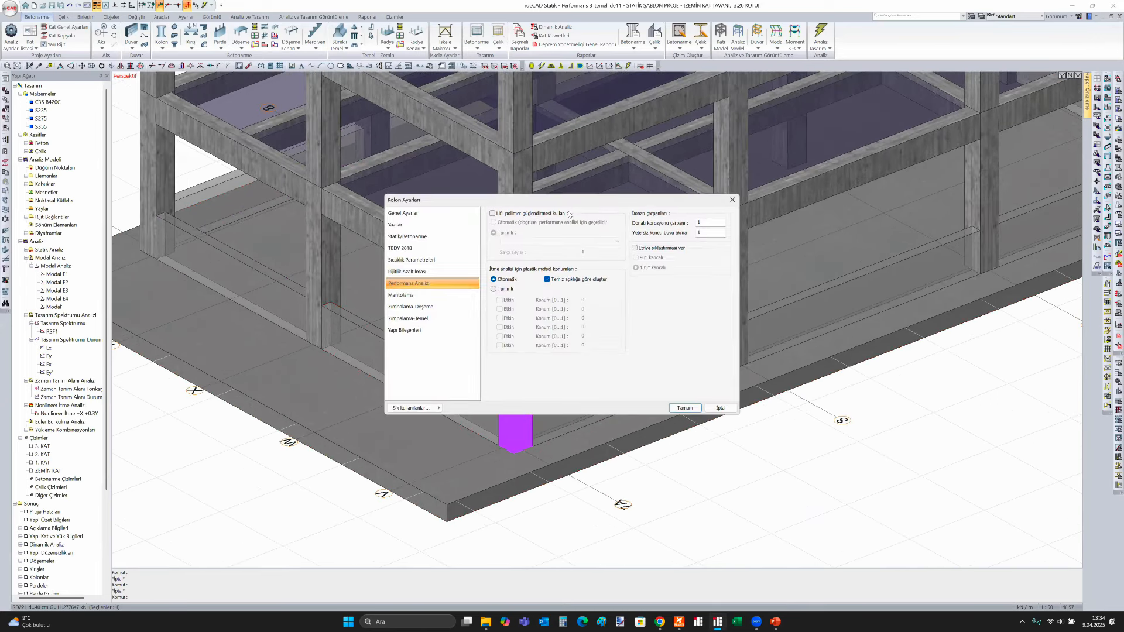
drag(560, 201, 258, 189)
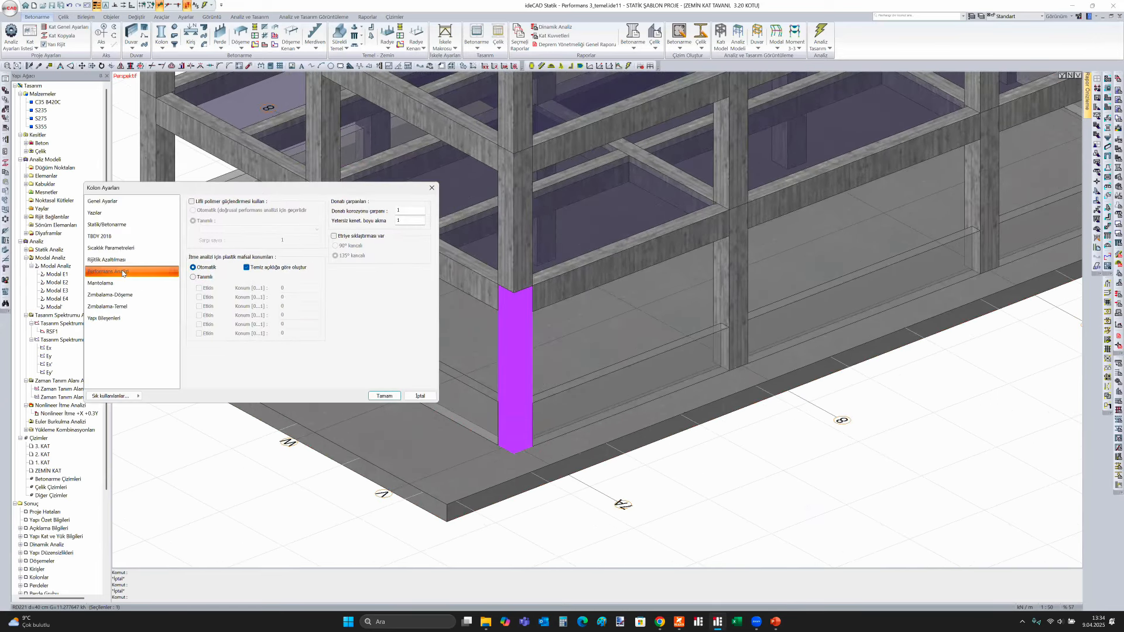
click(246, 269)
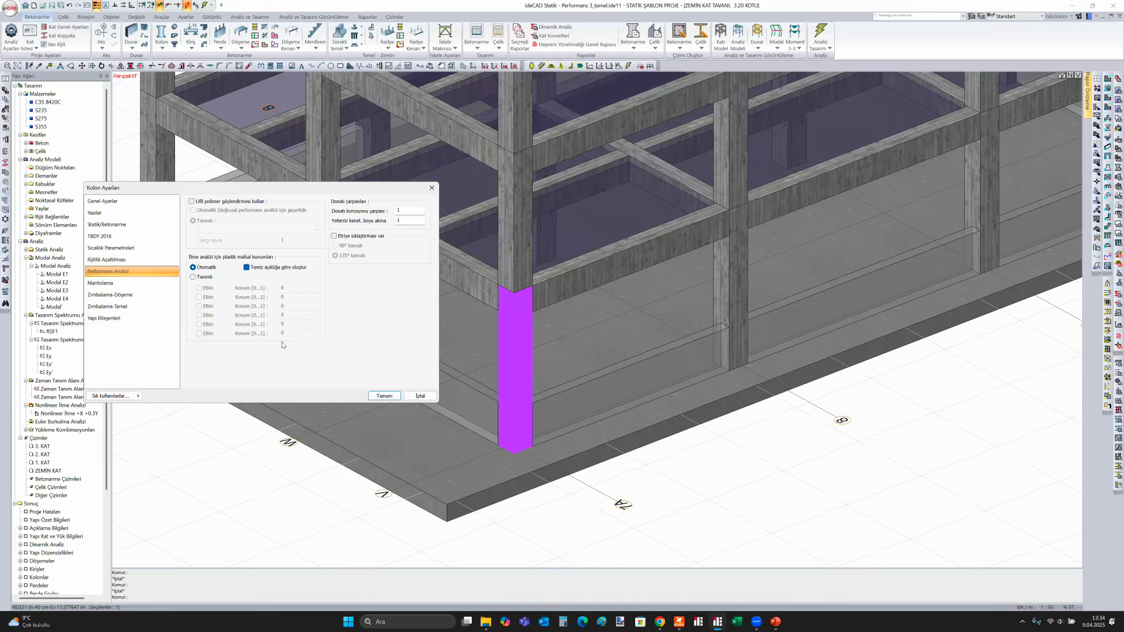
click(384, 396)
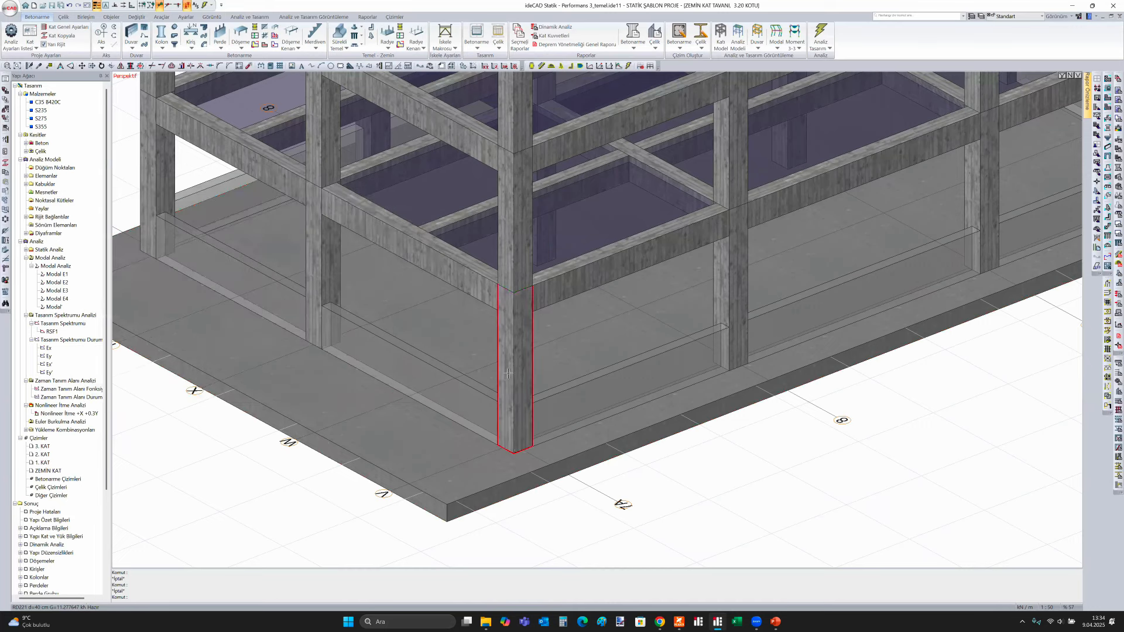
Check the performance analysis settings of the corner column above and close them without changes
scroll(506, 256, down, 3)
double_click(506, 259)
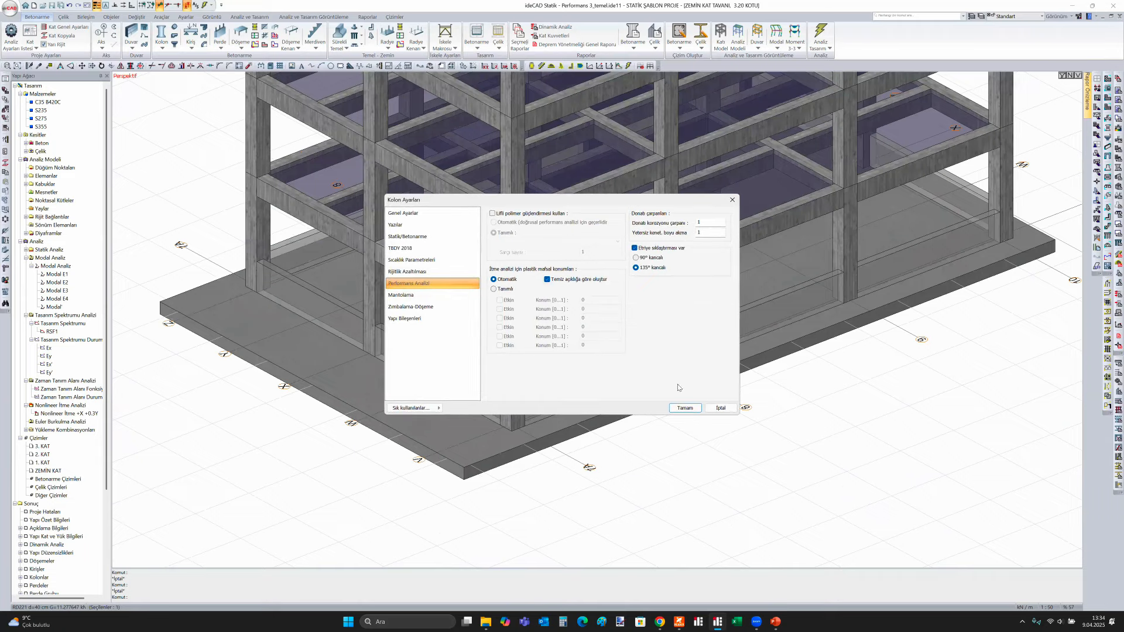
key(Escape)
scroll(640, 380, up, 4)
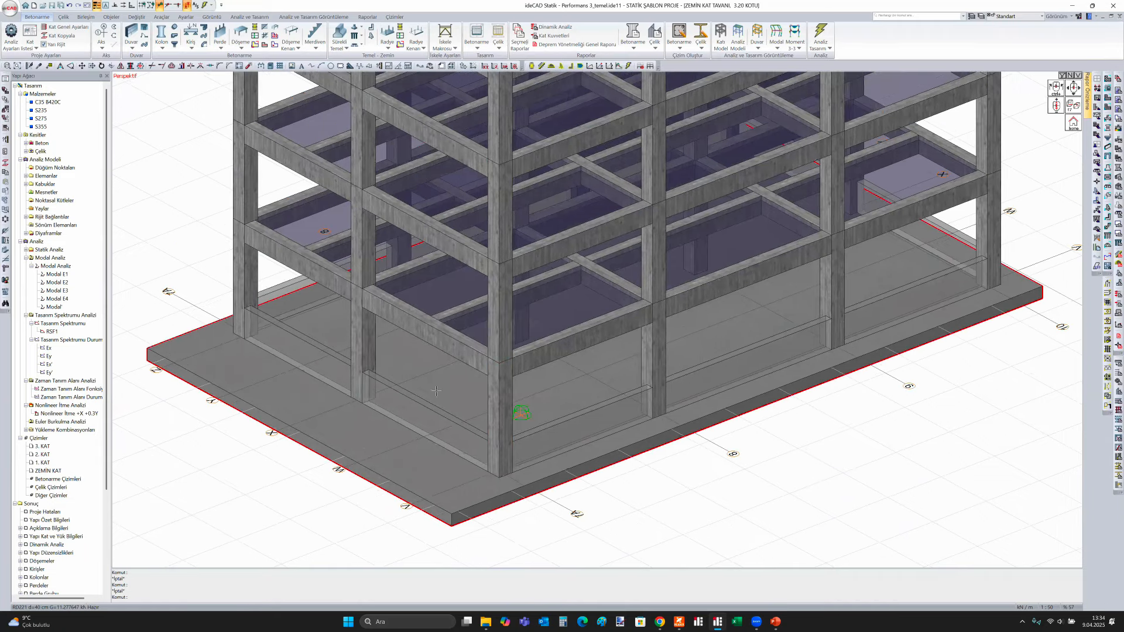
scroll(859, 95, down, 2)
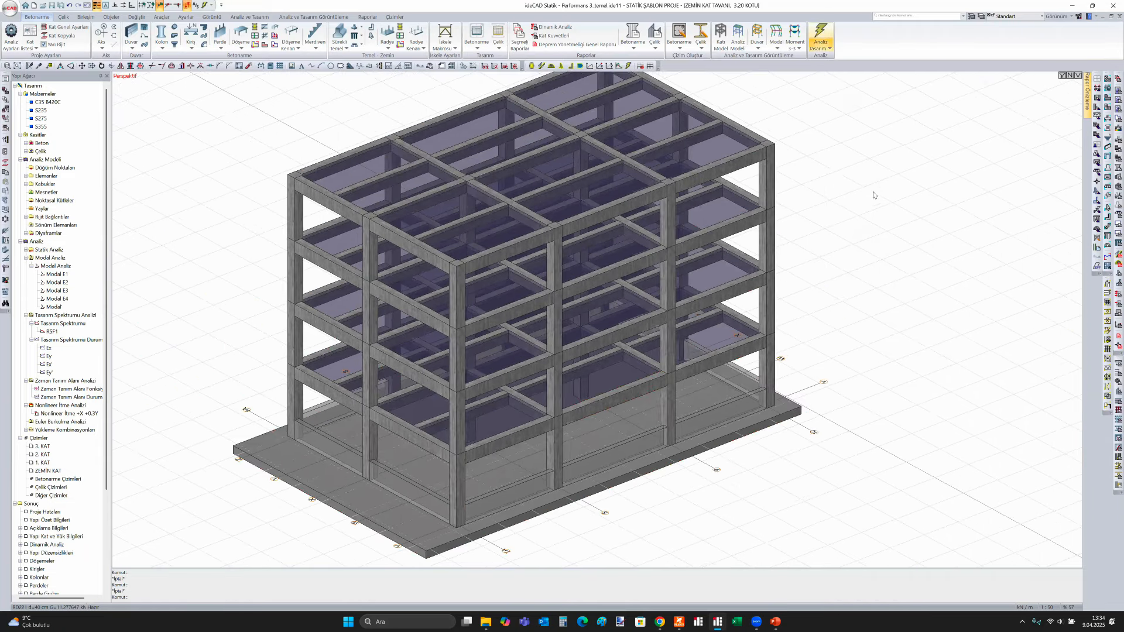
Run the constant single-mode nonlinear pushover analysis for the +X +0.3Y direction and close its report
click(820, 44)
click(843, 168)
click(551, 335)
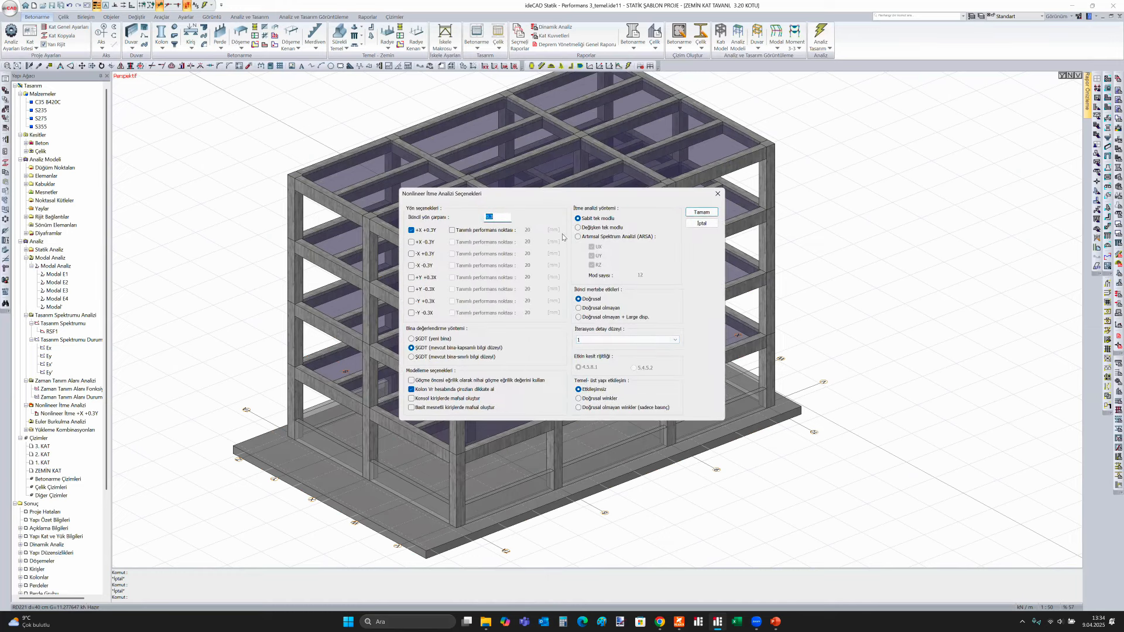
click(701, 212)
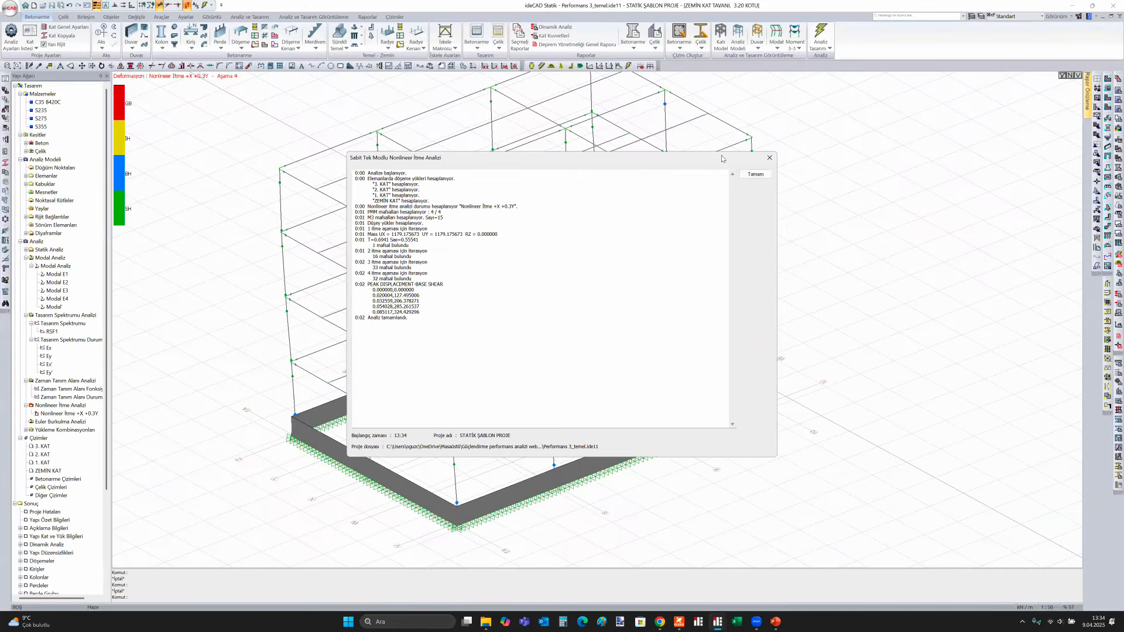
click(755, 174)
Examine where the plastic hinges lie along the columns and beams of the deformed analysis model
scroll(511, 366, up, 10)
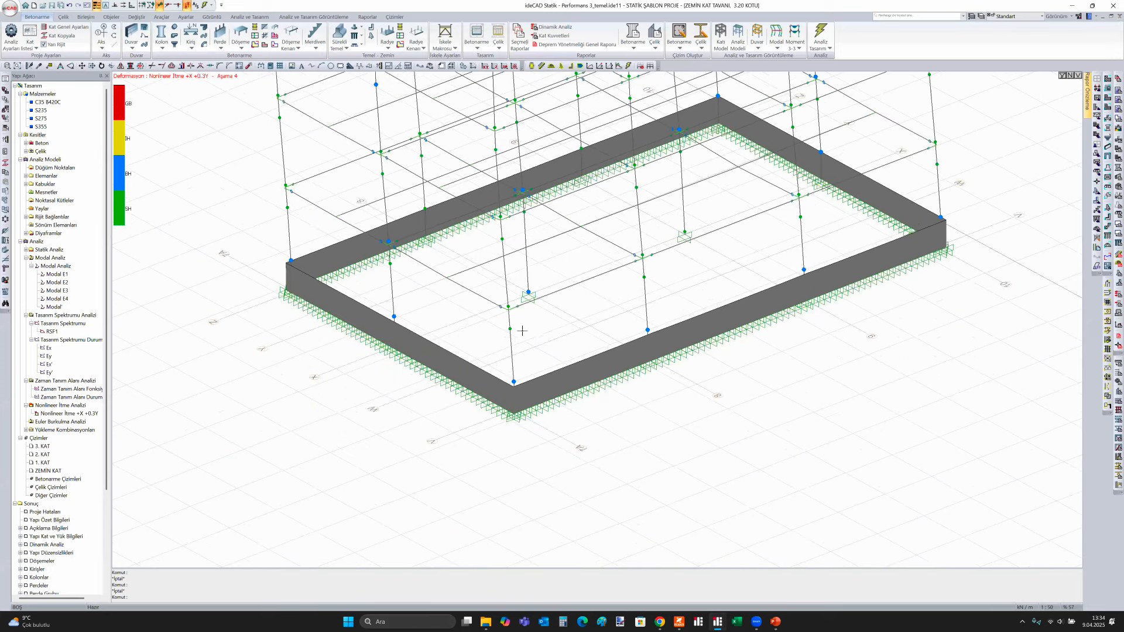
ctrl+middle_drag(718, 389, 487, 411)
scroll(496, 445, up, 6)
scroll(488, 411, down, 6)
scroll(583, 471, down, 10)
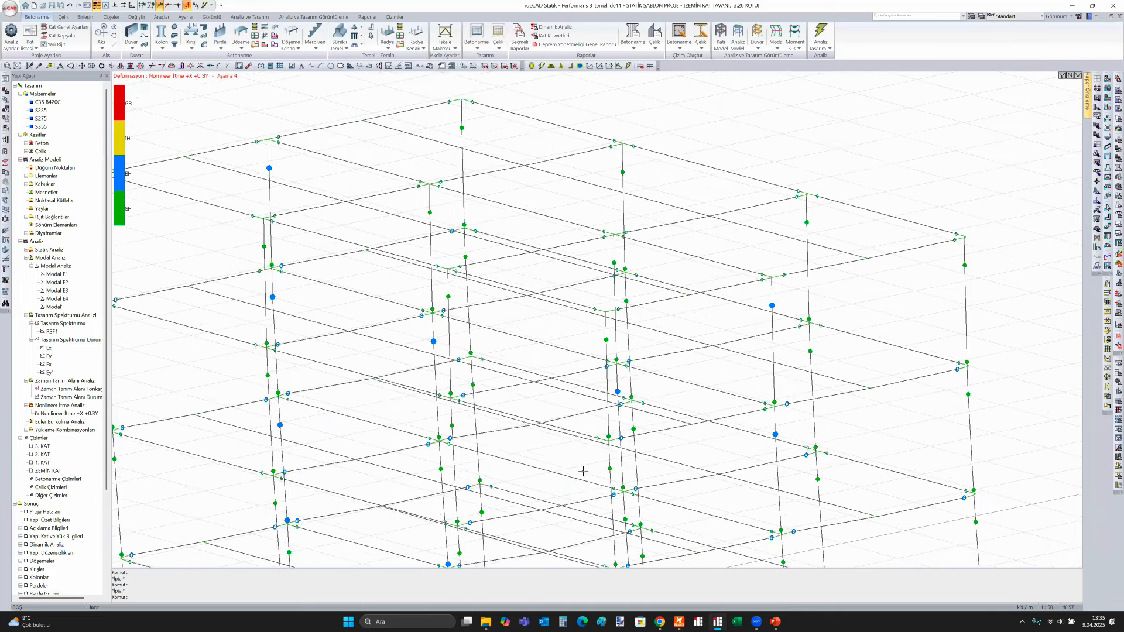
scroll(602, 487, up, 10)
ctrl+middle_drag(615, 457, 615, 434)
scroll(612, 472, down, 3)
scroll(608, 468, down, 3)
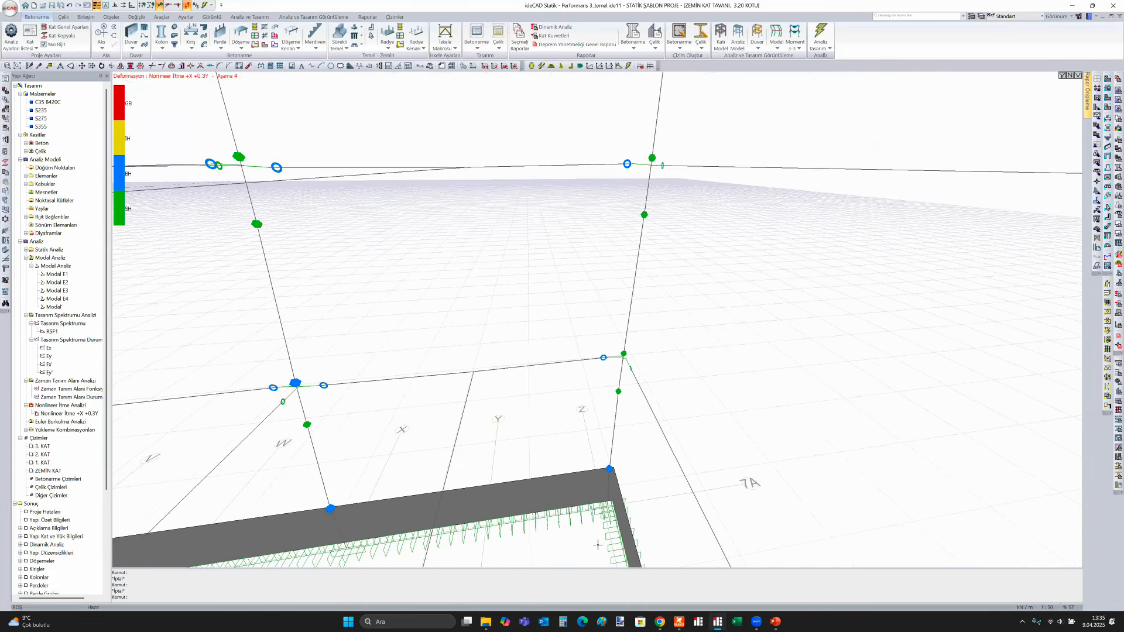
Inspect the plastic hinge at the base of the corner column, directly above the perimeter wall
scroll(614, 462, up, 10)
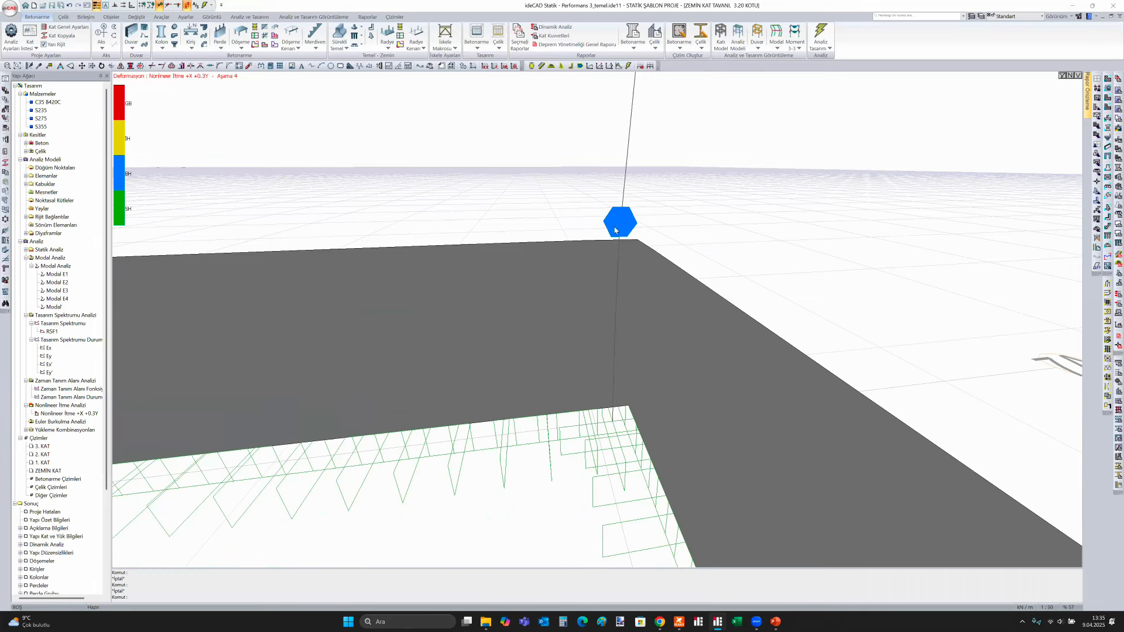
click(615, 230)
key(Escape)
scroll(657, 299, down, 5)
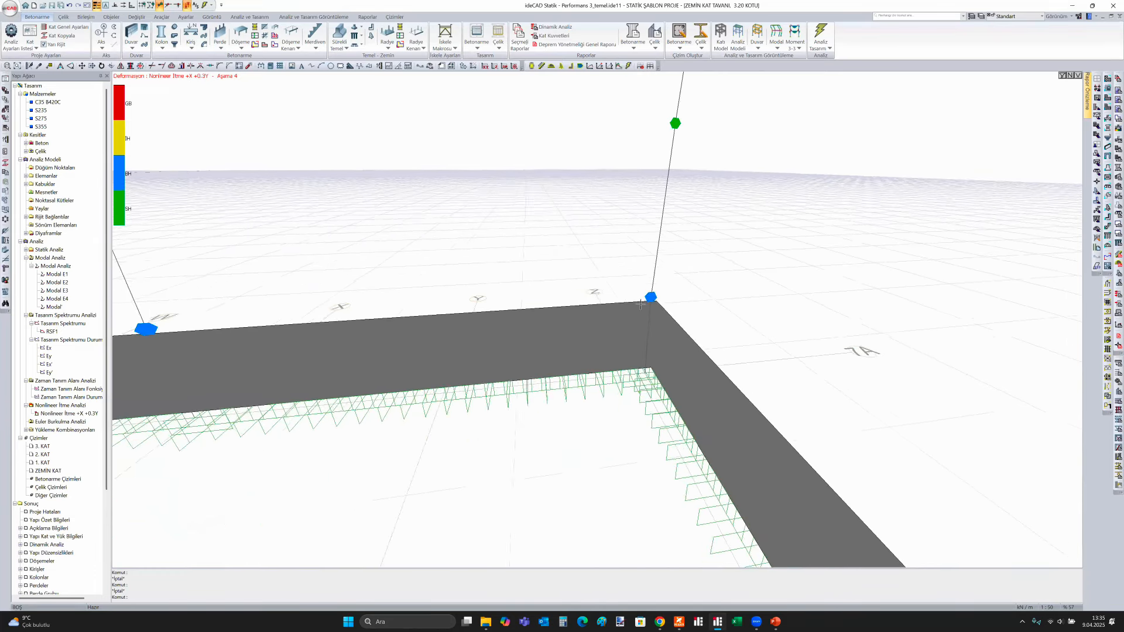
scroll(653, 297, up, 3)
click(654, 303)
key(Escape)
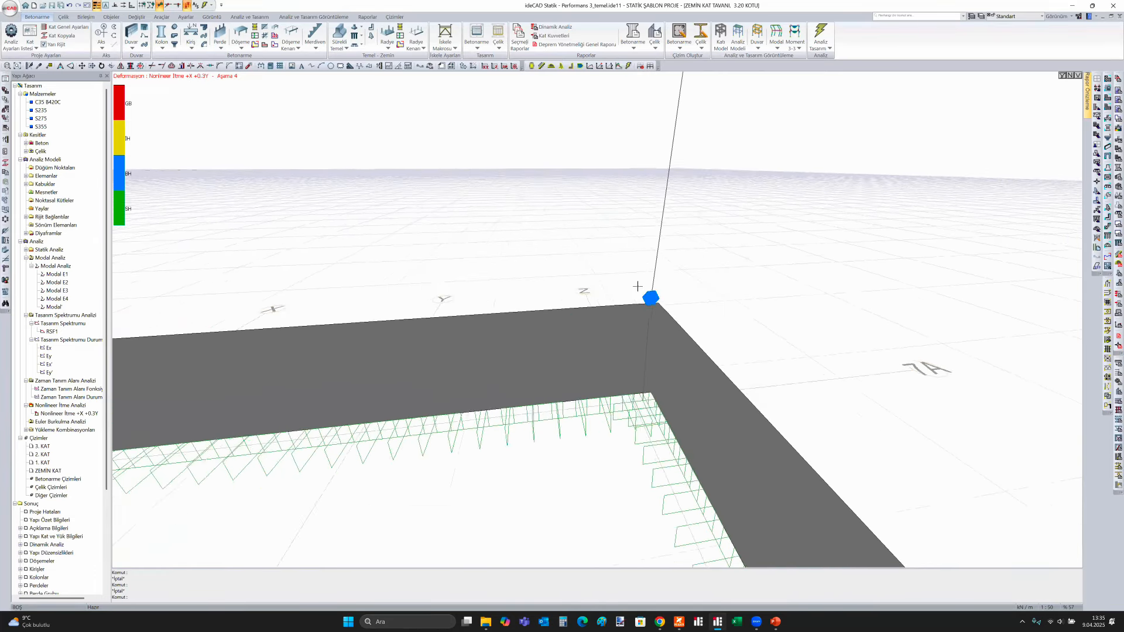
scroll(721, 191, down, 4)
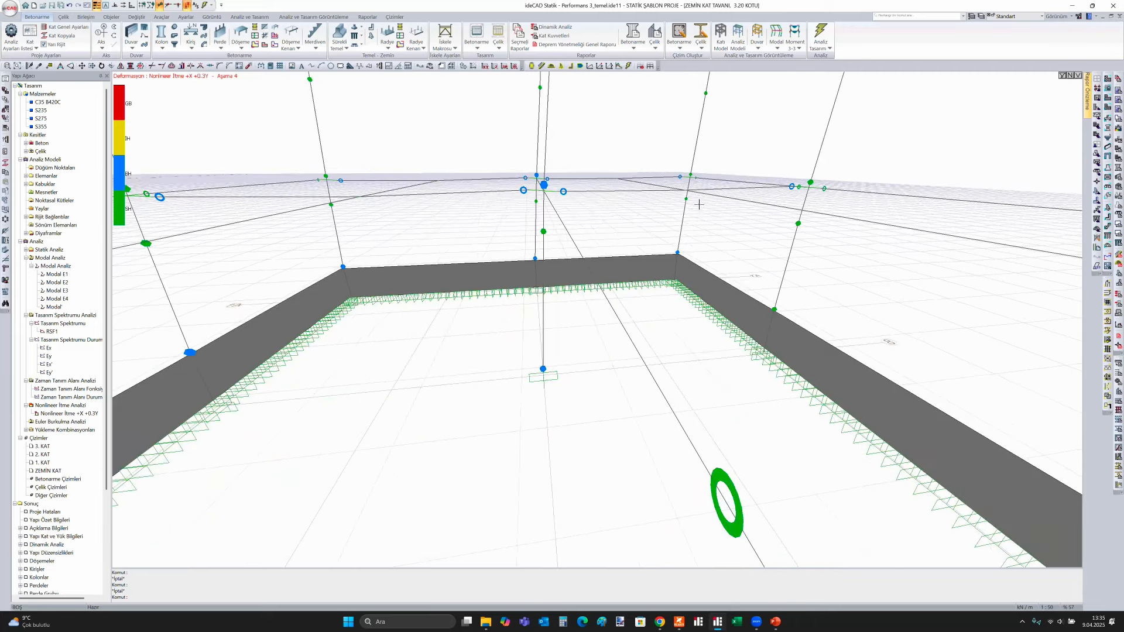
scroll(515, 347, up, 4)
scroll(515, 346, down, 6)
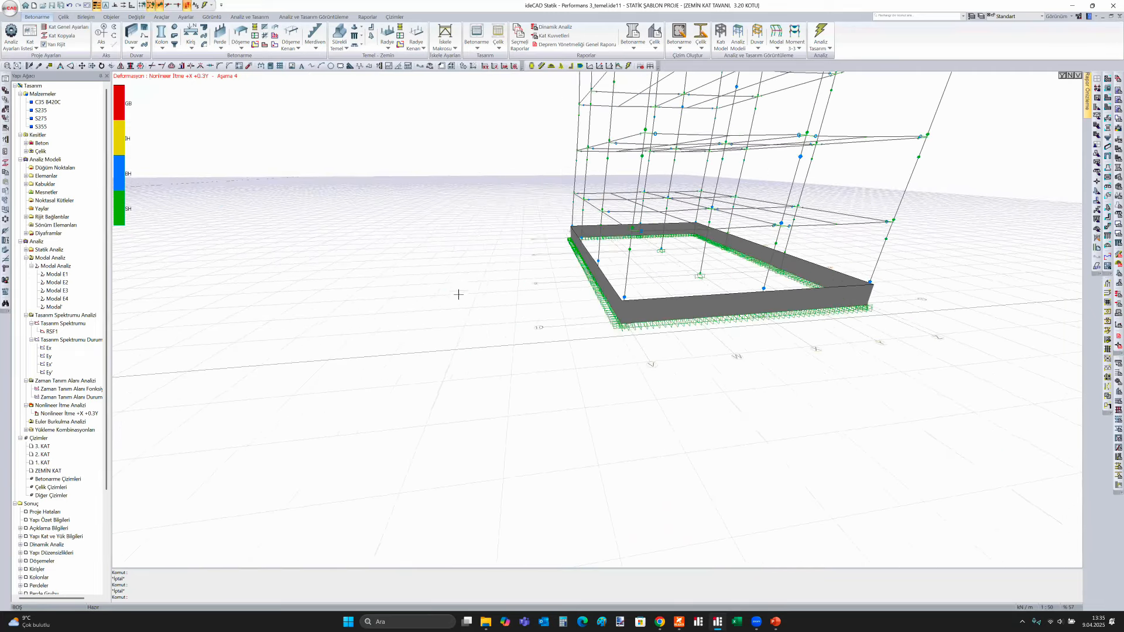
Leave the deformed analysis display and return to the solid building model
mouse_move(459, 296)
ctrl+middle_down()
mouse_move(517, 351)
mouse_move(411, 219)
mouse_move(349, 213)
mouse_move(416, 245)
mouse_move(419, 212)
mouse_move(451, 241)
mouse_move(411, 231)
mouse_move(335, 250)
mouse_move(704, 371)
mouse_move(606, 290)
mouse_move(457, 360)
mouse_move(378, 311)
mouse_move(377, 418)
mouse_move(379, 311)
ctrl+middle_up()
scroll(411, 220, up, 3)
scroll(379, 223, up, 5)
click(415, 242)
key(Escape)
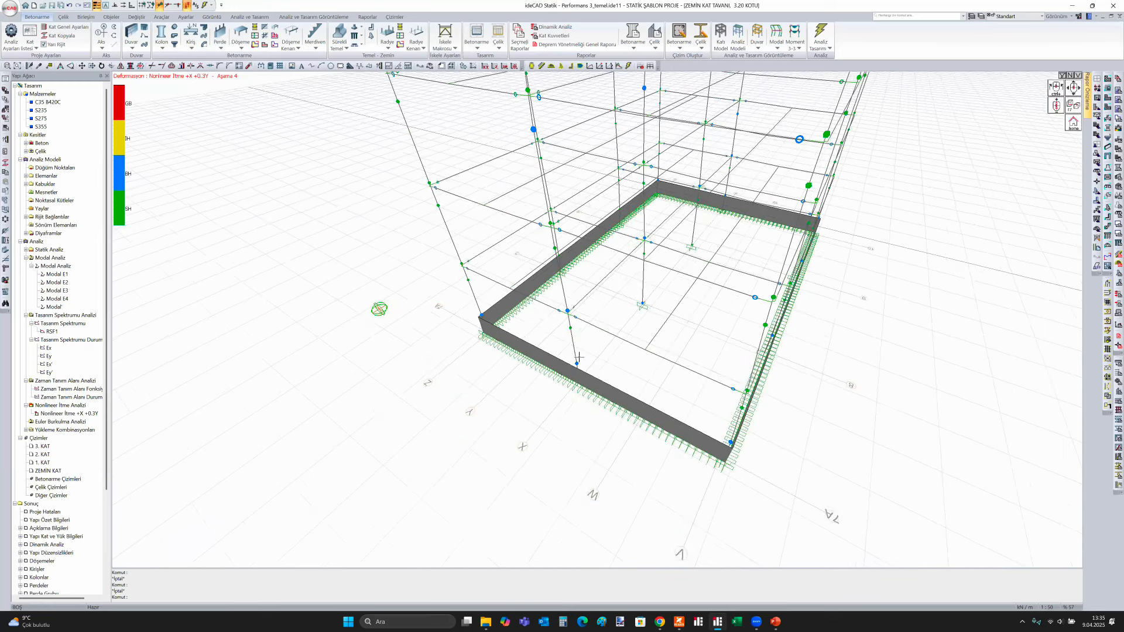
right_click(355, 320)
click(394, 396)
Give the ground-floor edge beam K2 user-defined plastic hinges at relative positions 0, 1 and 0.5
double_click(527, 308)
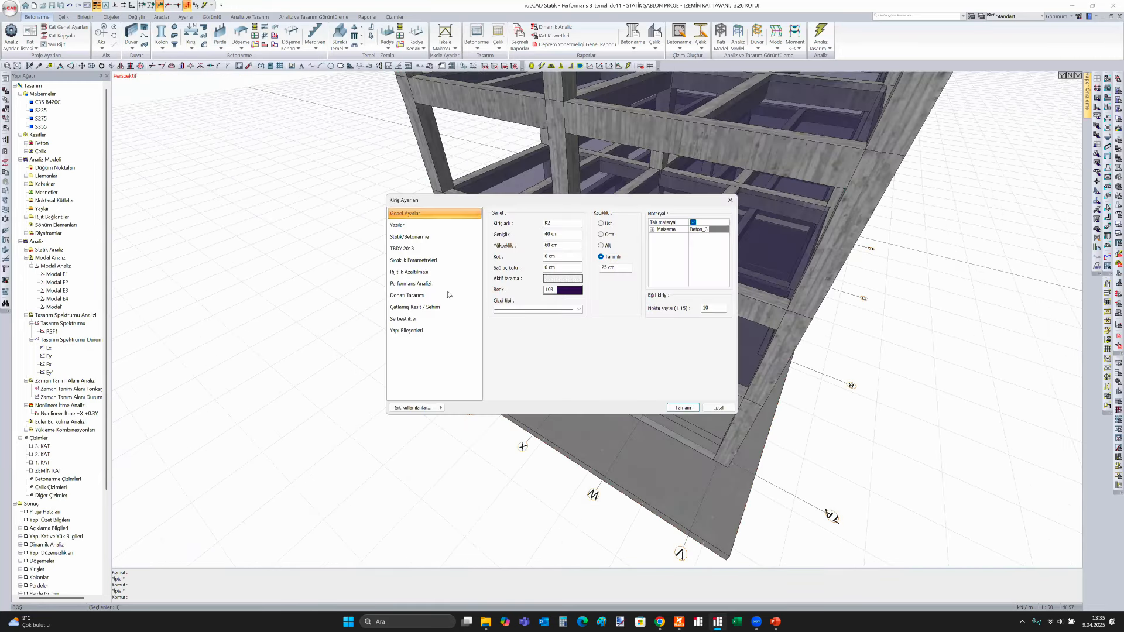
click(426, 285)
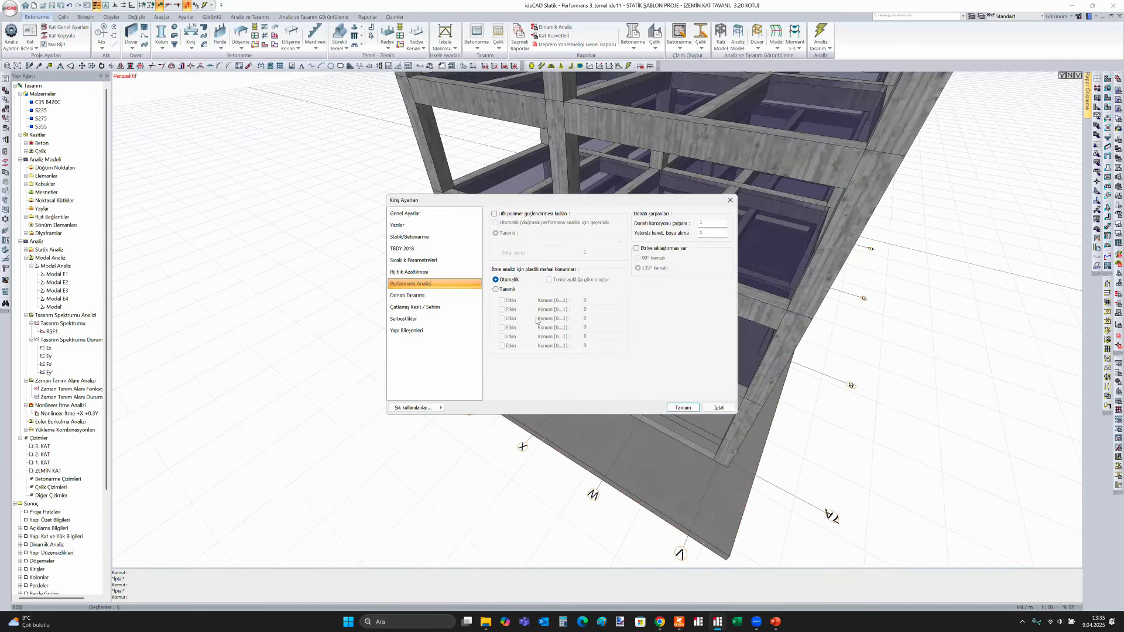
click(496, 289)
drag(601, 202, 333, 190)
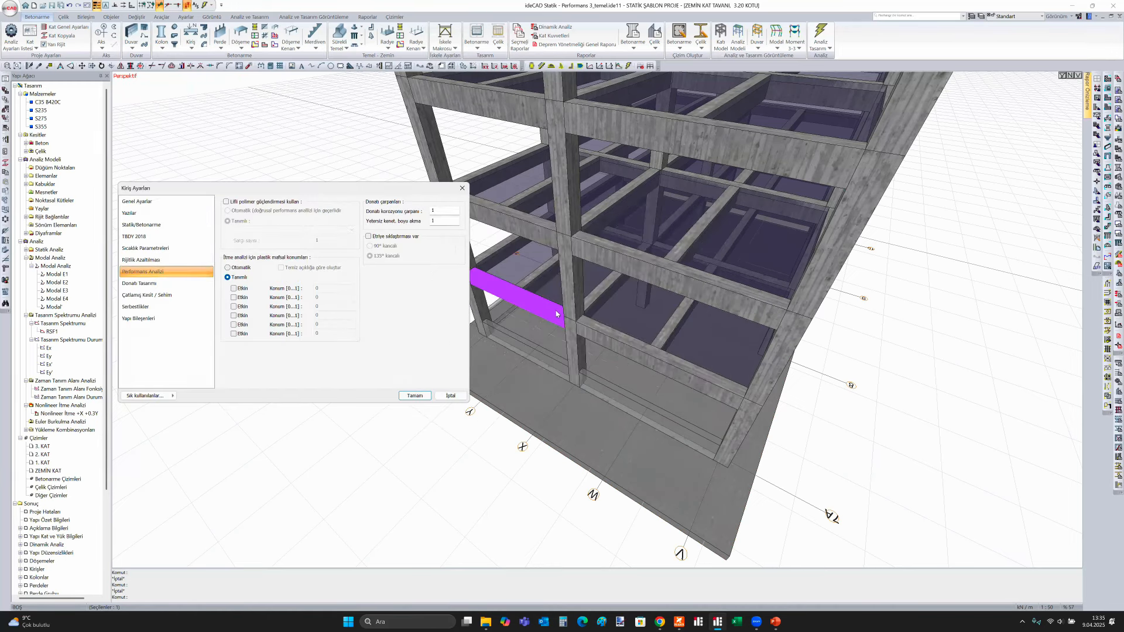
click(234, 288)
click(233, 298)
text(1)
click(233, 306)
text(0.5)
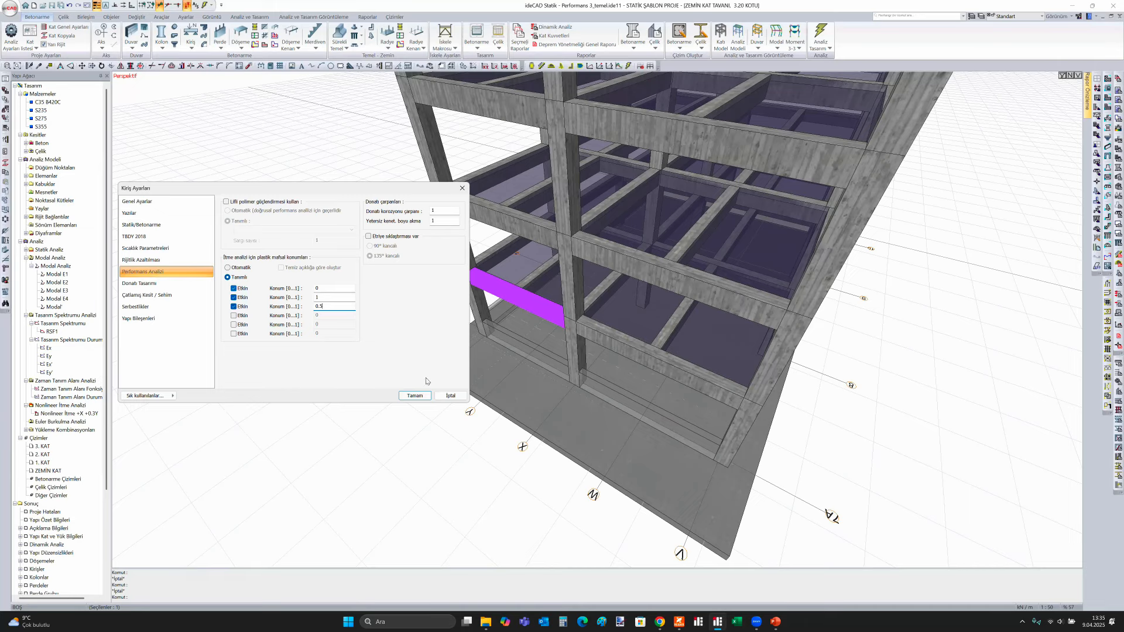
click(415, 395)
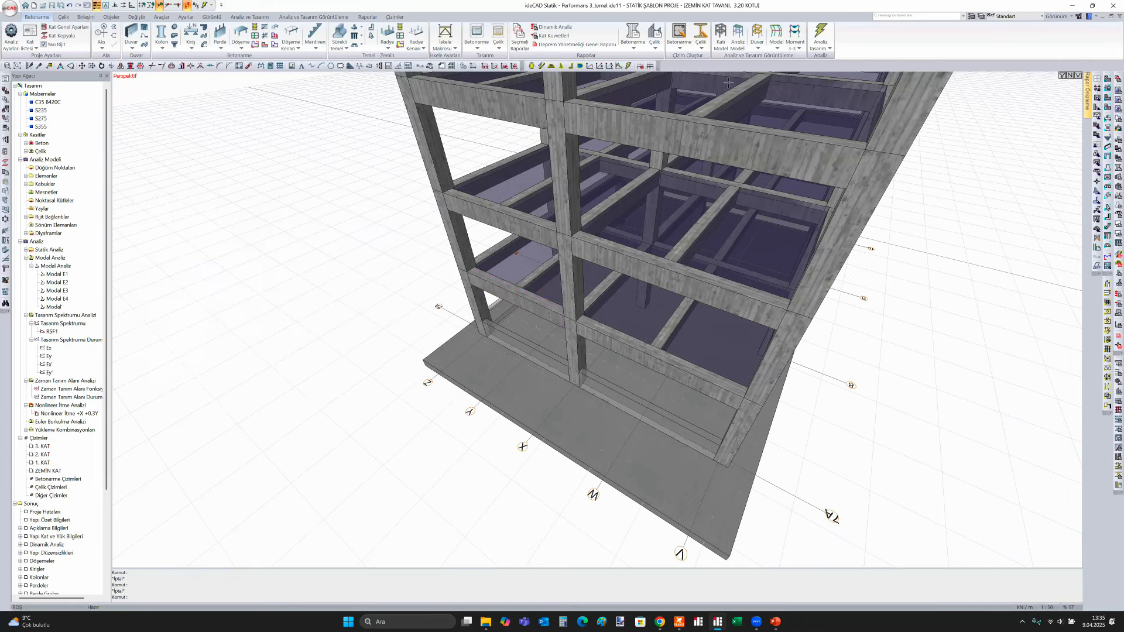
Rerun the +X +0.3Y nonlinear pushover analysis with the edited beam hinges and close the report
click(830, 47)
click(837, 176)
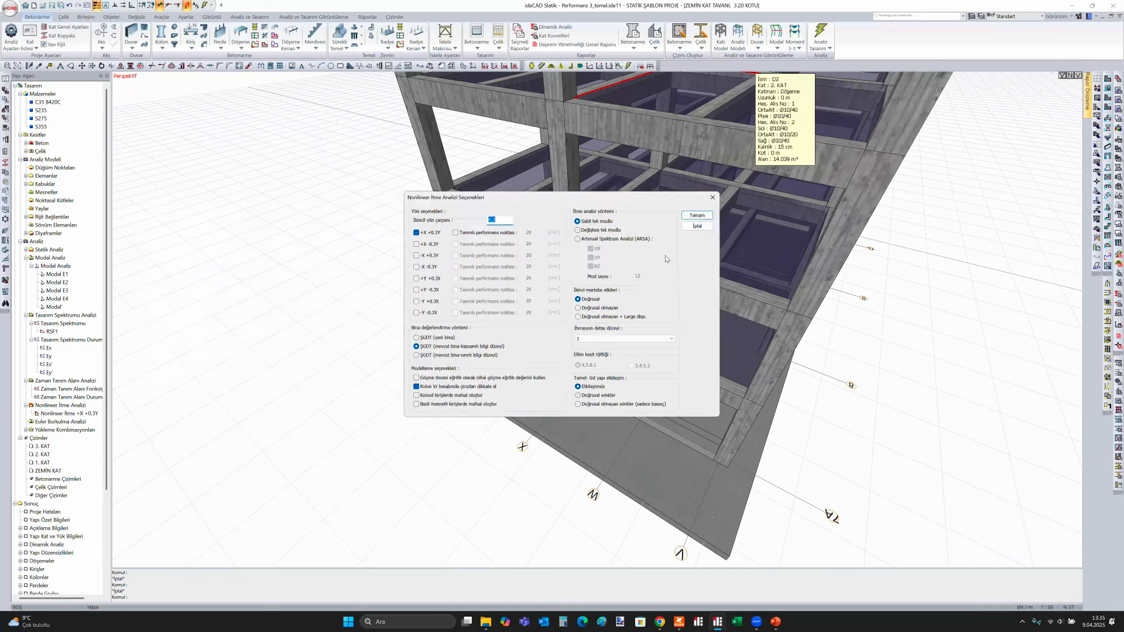
click(696, 215)
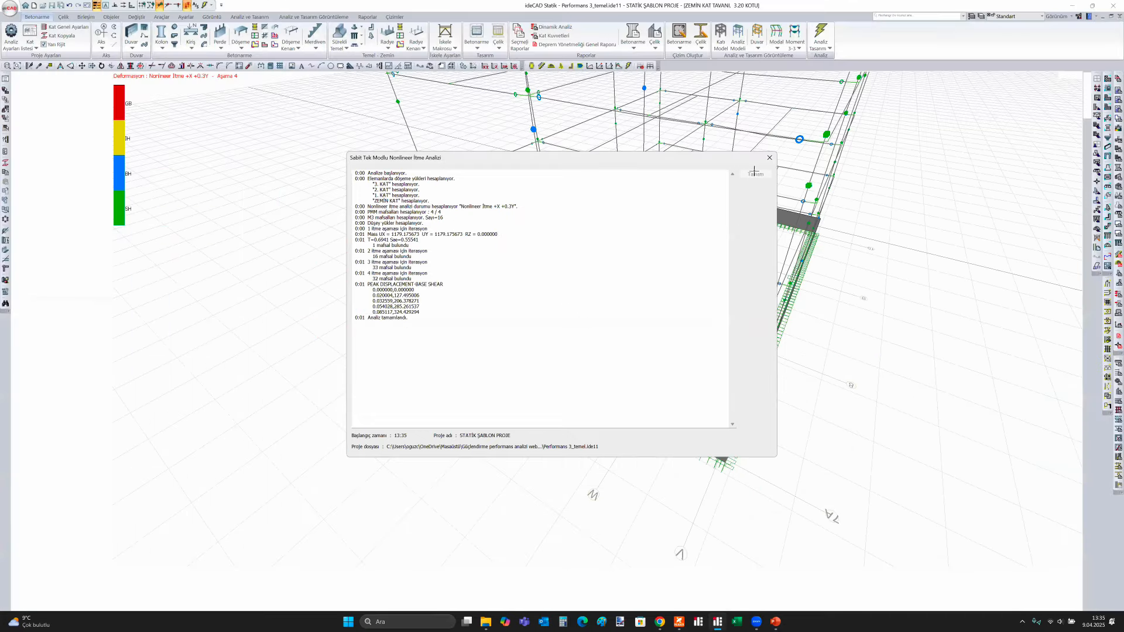
click(755, 172)
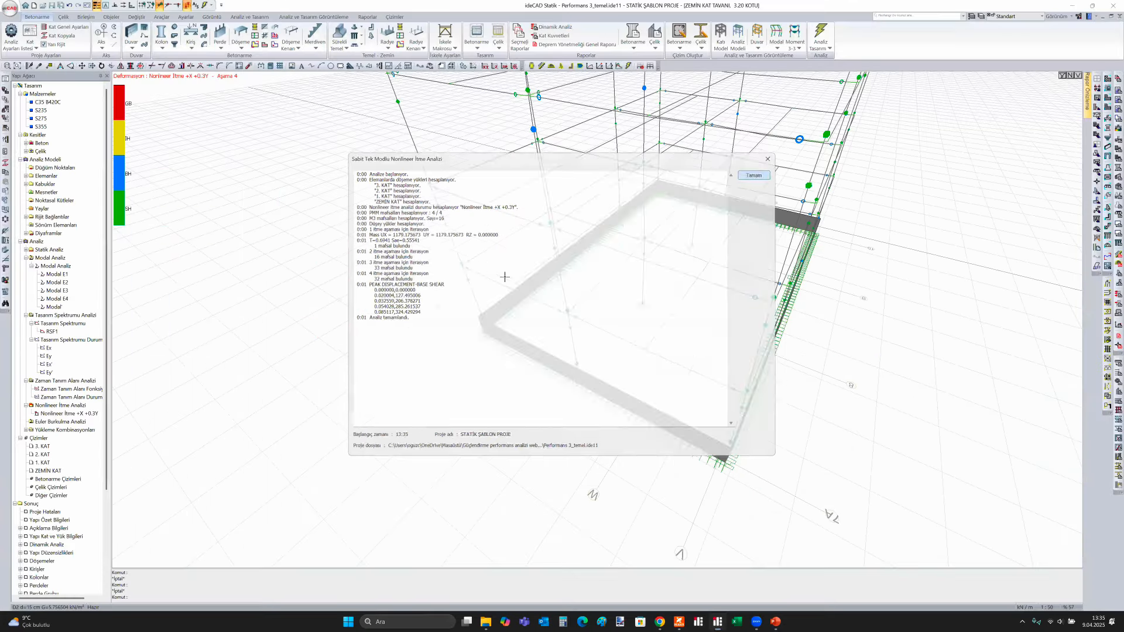
Inspect the plastic hinge at the midspan of the edited ground-floor beam
scroll(509, 298, up, 5)
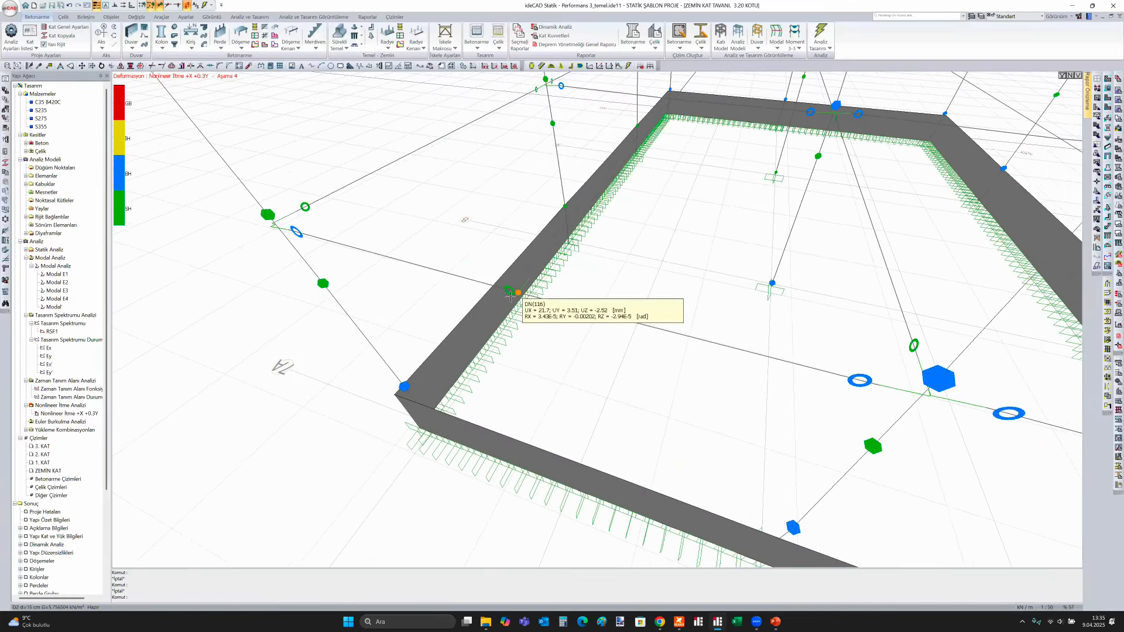
click(509, 298)
key(Escape)
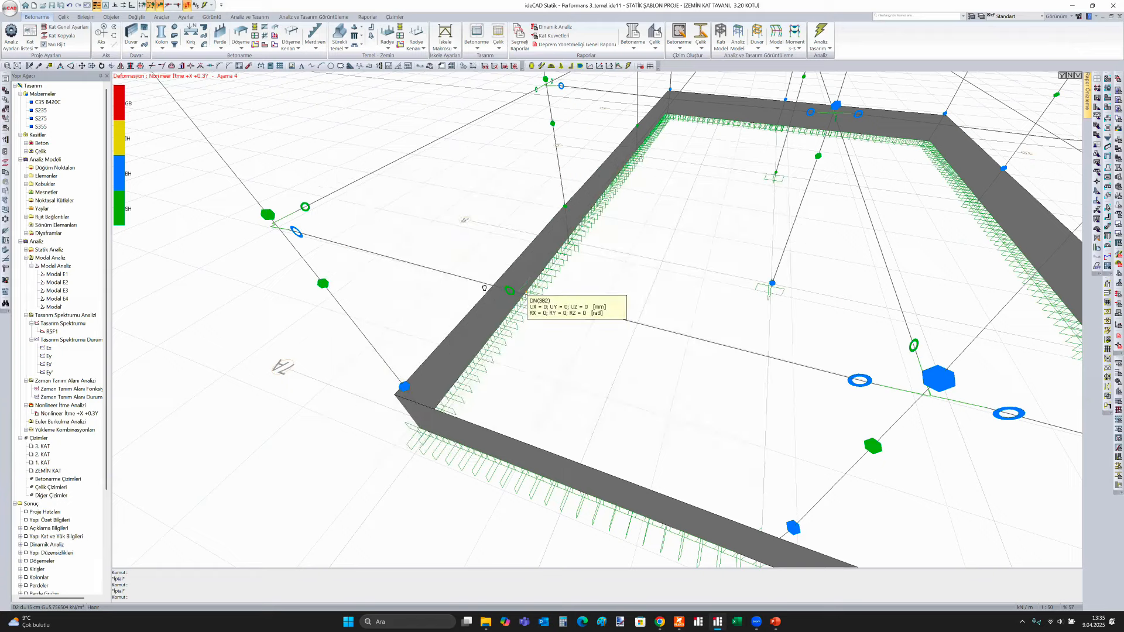
Close the pushover hinge display and bring the solid model's ground-floor edge beams into close view
scroll(498, 299, up, 4)
scroll(340, 354, down, 3)
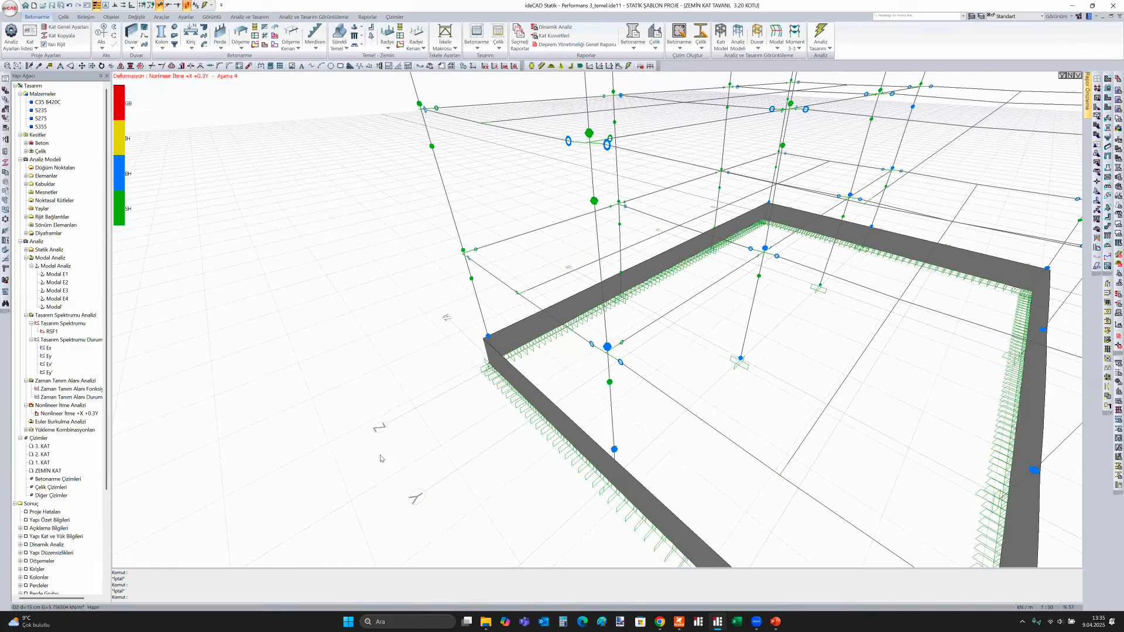
middle_drag(383, 459, 557, 342)
key(Escape)
middle_drag(482, 314, 548, 293)
scroll(520, 290, up, 1)
scroll(520, 290, up, 3)
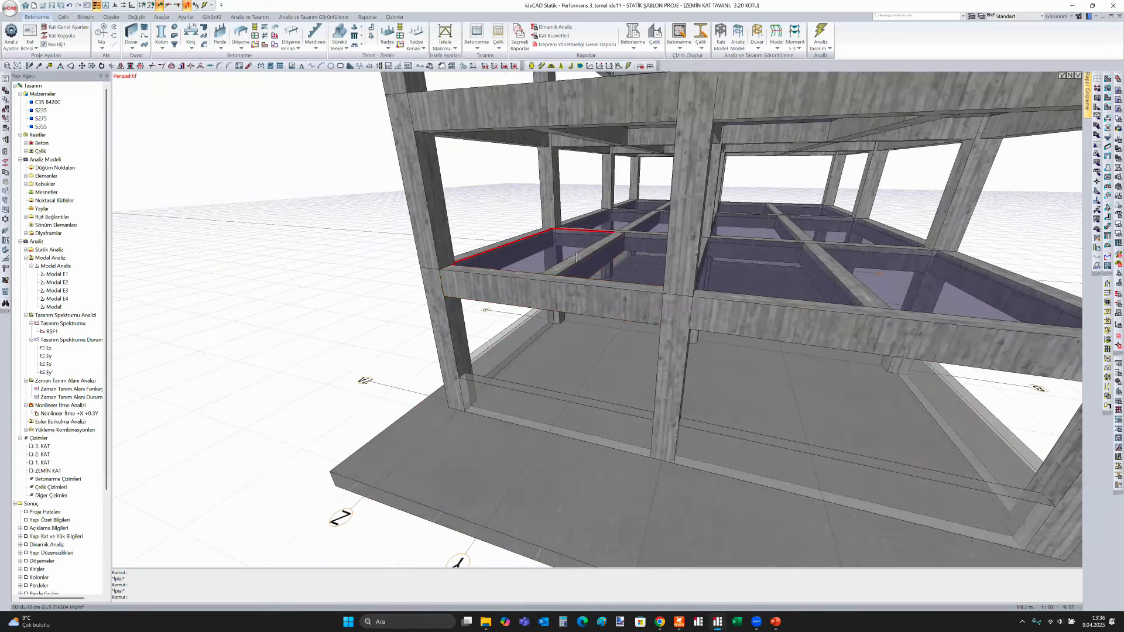
Select the secondary beam framing into ground-floor edge beam K2 and examine where it meets the edge beam
click(550, 278)
middle_drag(550, 277, 545, 283)
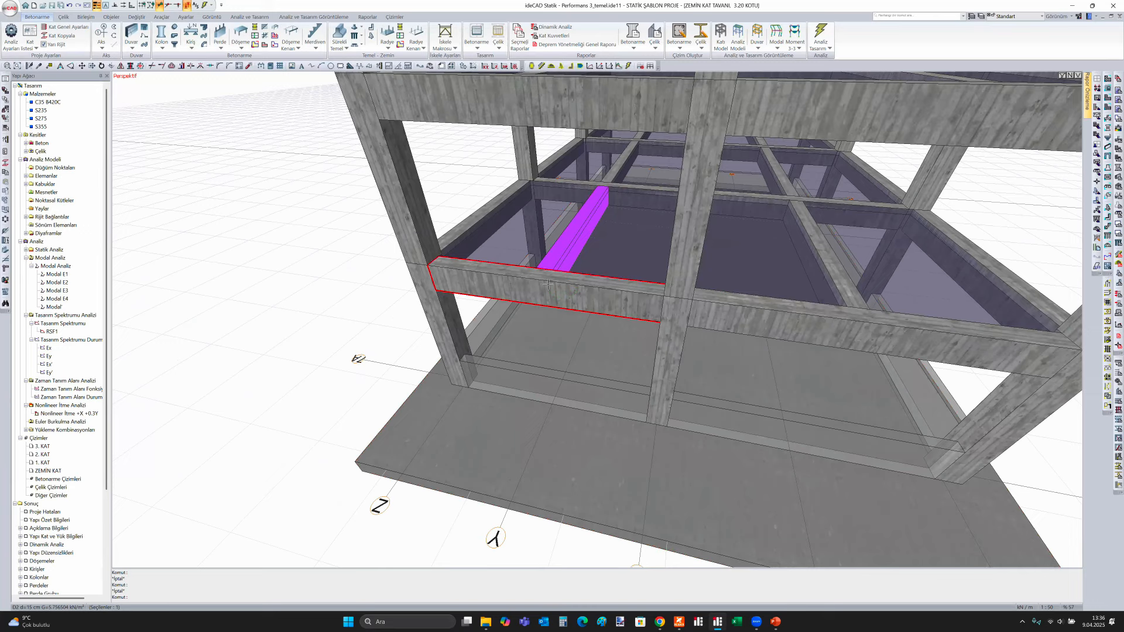
mouse_move(547, 285)
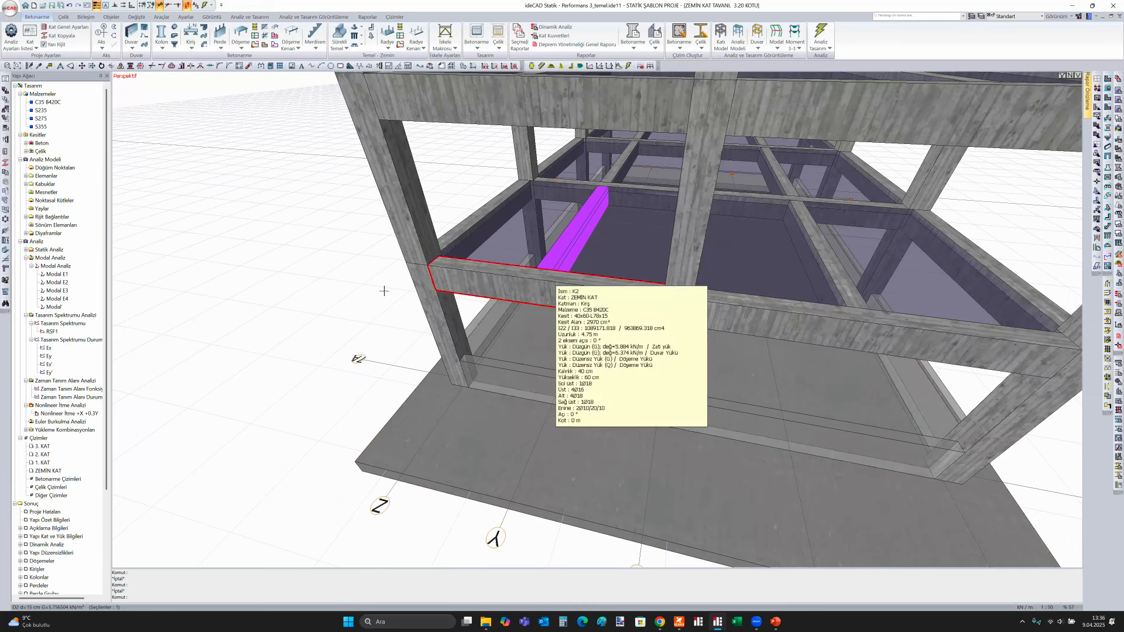
middle_drag(548, 284, 517, 305)
scroll(511, 300, up, 5)
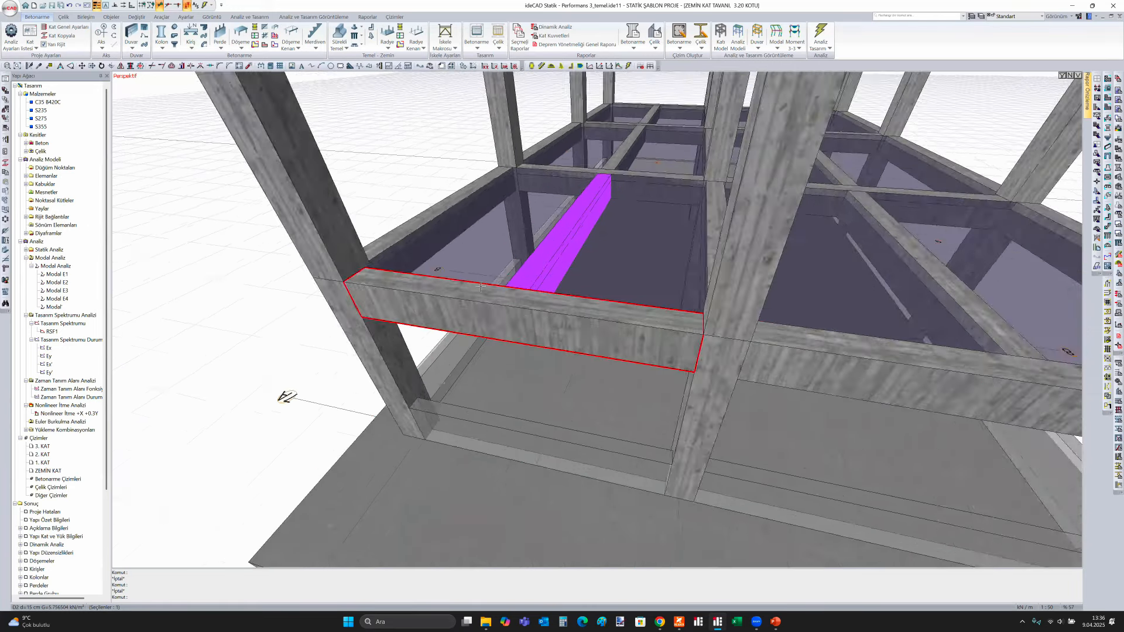
scroll(493, 289, down, 3)
mouse_move(493, 289)
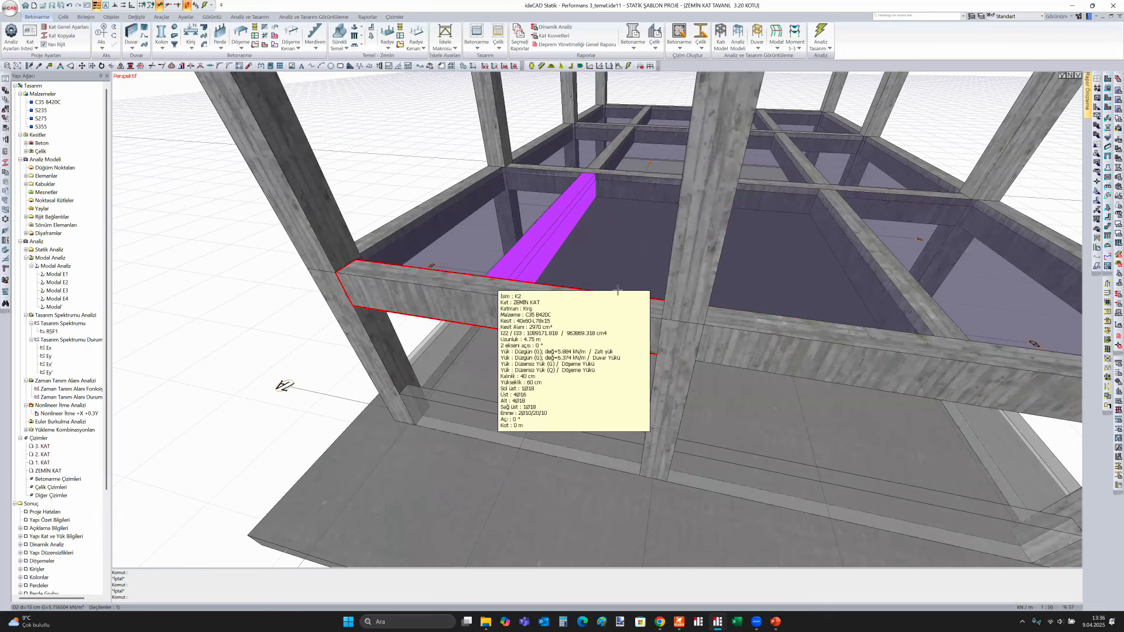
scroll(634, 418, down, 5)
middle_drag(634, 418, 702, 391)
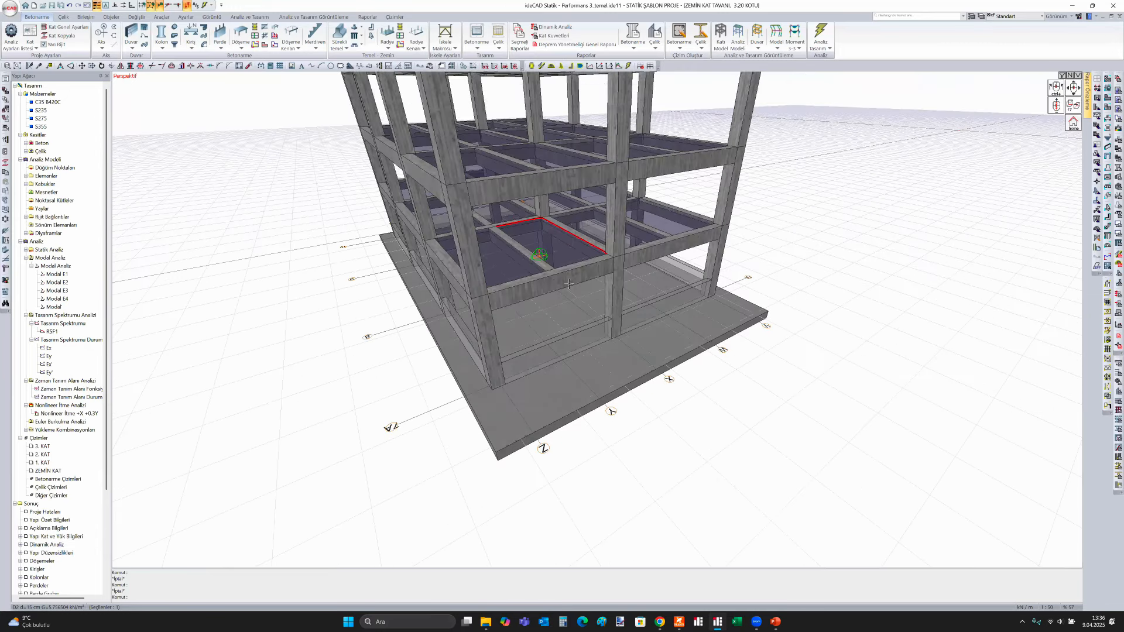
Set the pushover plastic hinge positions of ground-floor edge beam K2 to automatic in its performance analysis settings
double_click(552, 284)
click(496, 280)
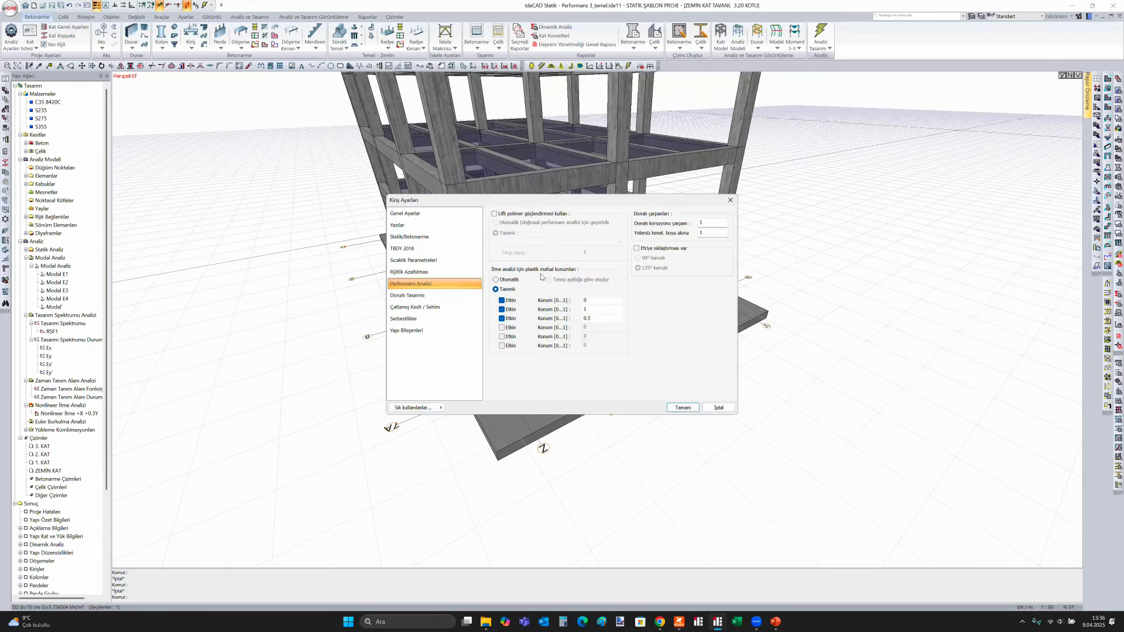
click(682, 408)
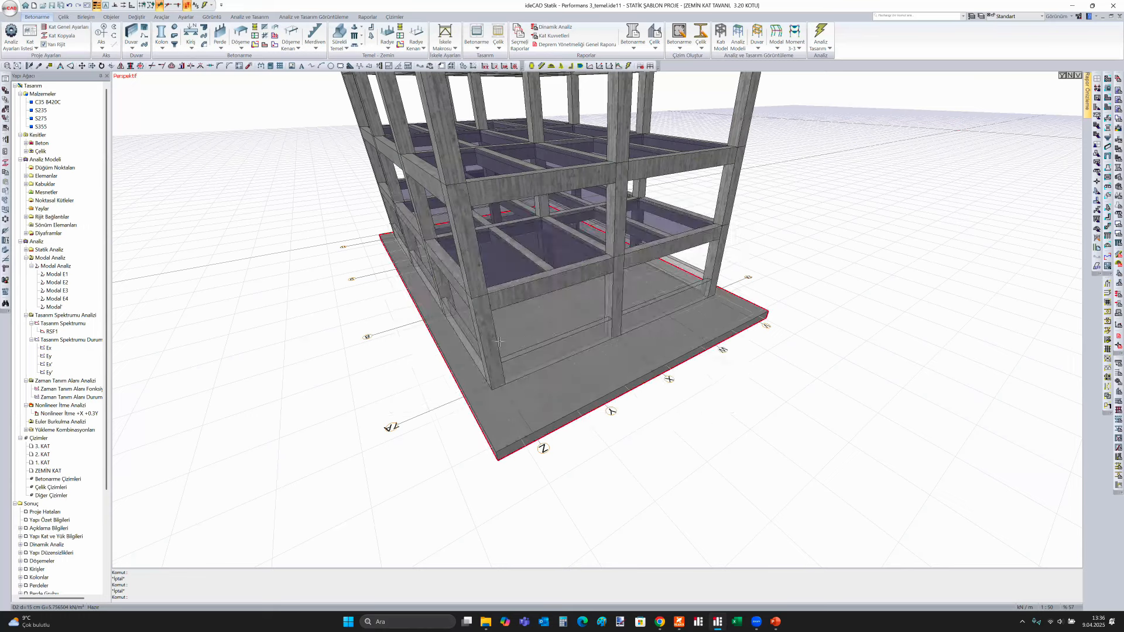
scroll(621, 348, down, 2)
middle_drag(621, 349, 457, 313)
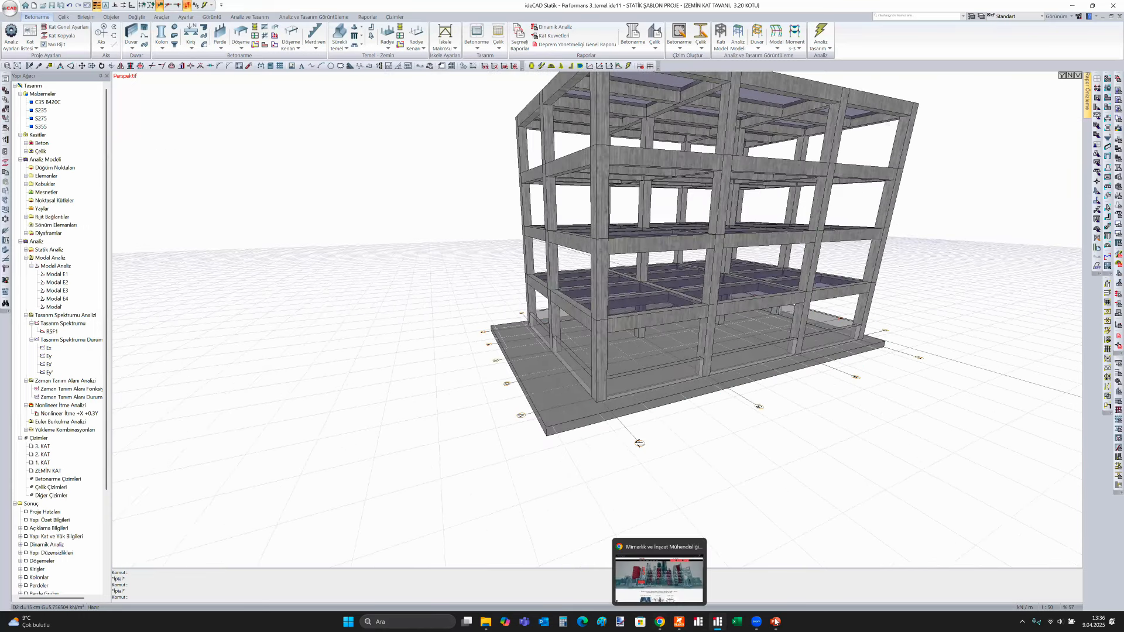
Switch to the PowerPoint presentation and advance the slide show to the effective section stiffness table for beams and columns
click(776, 621)
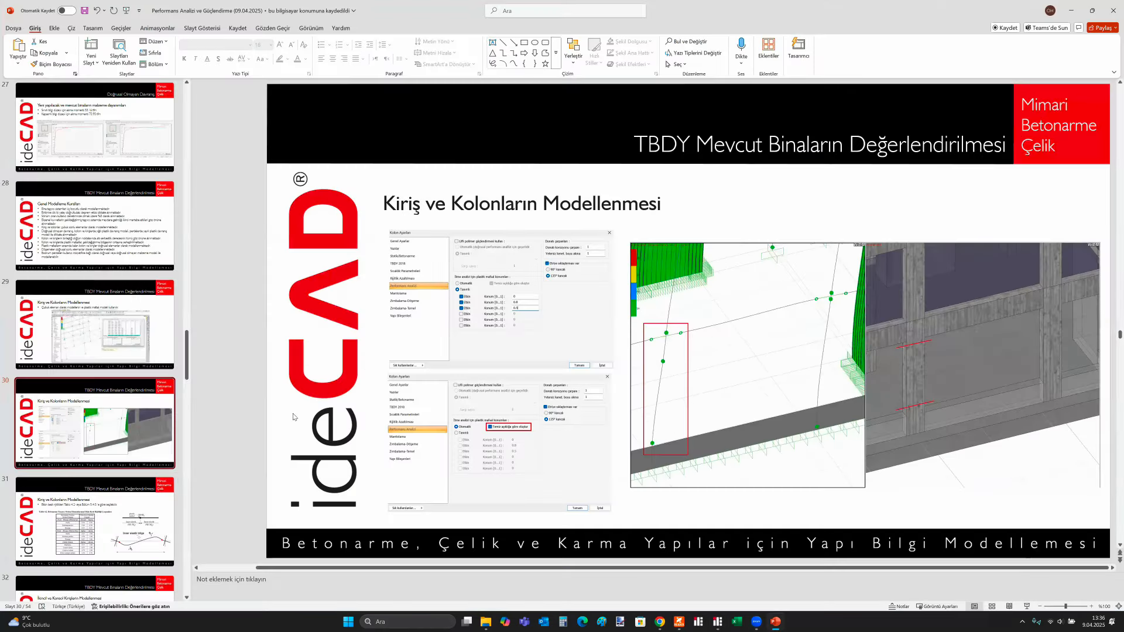
click(1026, 606)
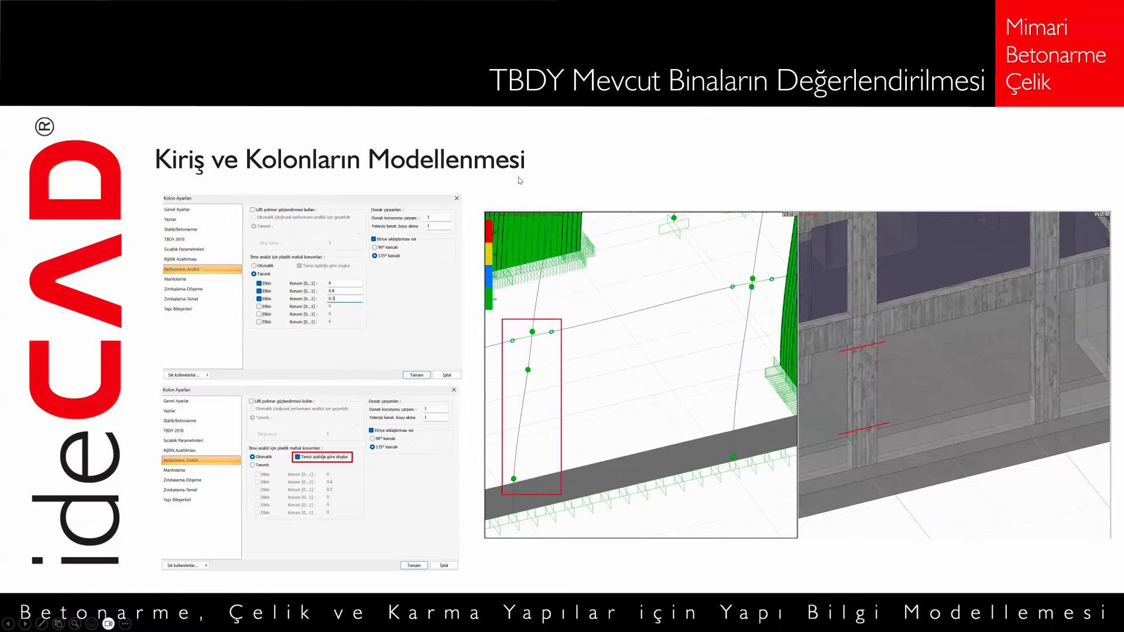
click(520, 180)
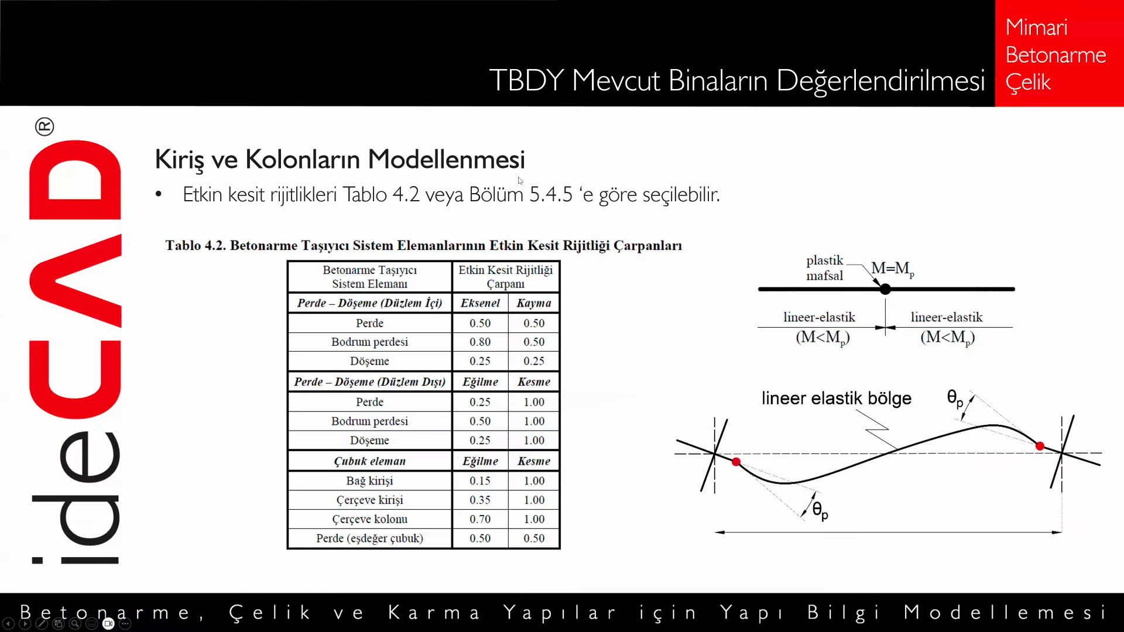
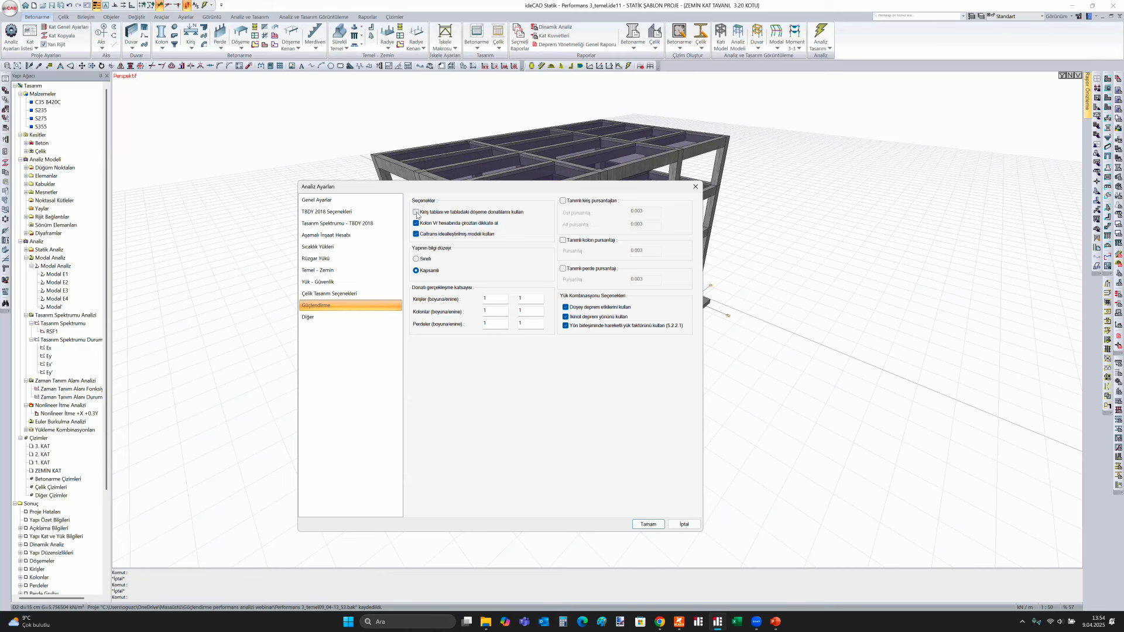
Toggle the use of beam flanges and their slab reinforcement in the strengthening analysis settings, then close them without applying
click(416, 212)
click(696, 186)
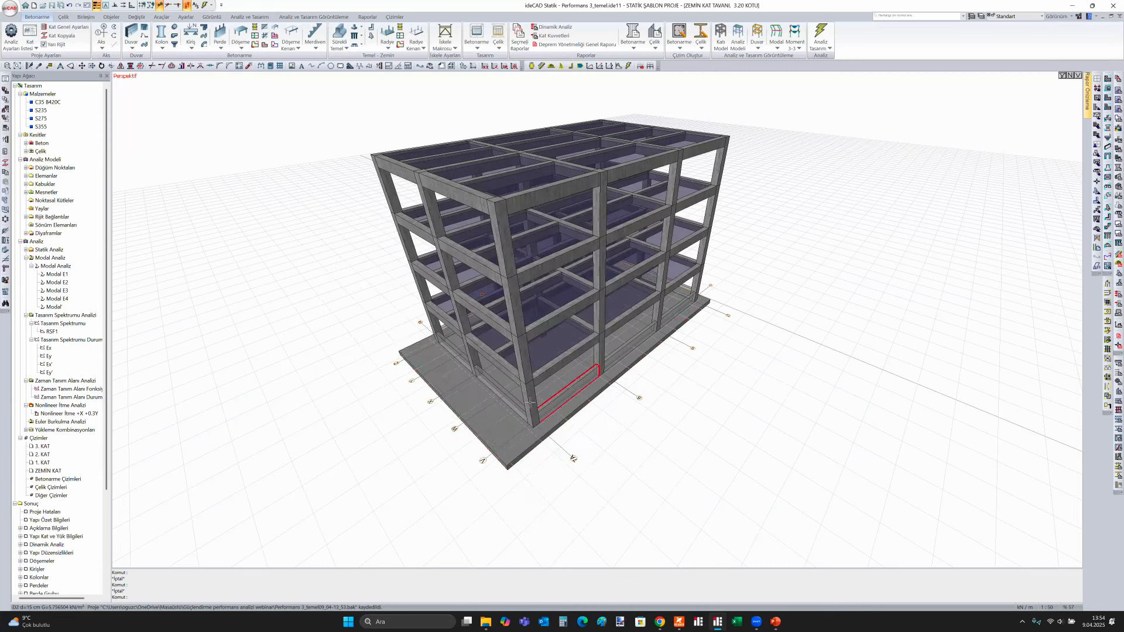
Compare the ground-floor corner column S1's moment-curvature diagram with and without the Caltrans idealized model
double_click(529, 401)
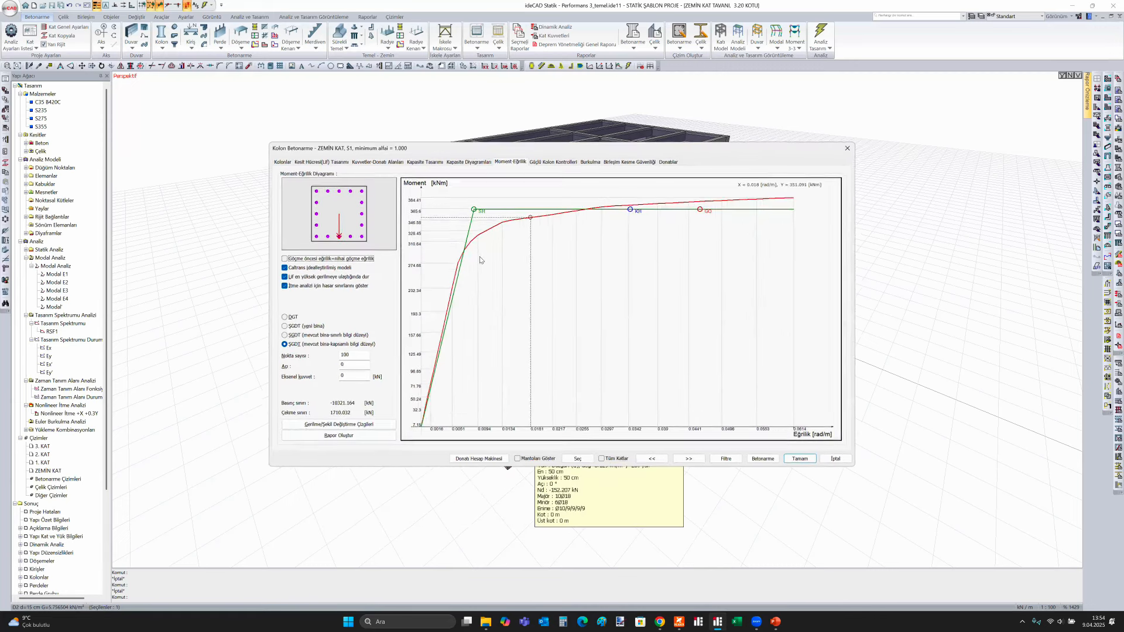
click(284, 268)
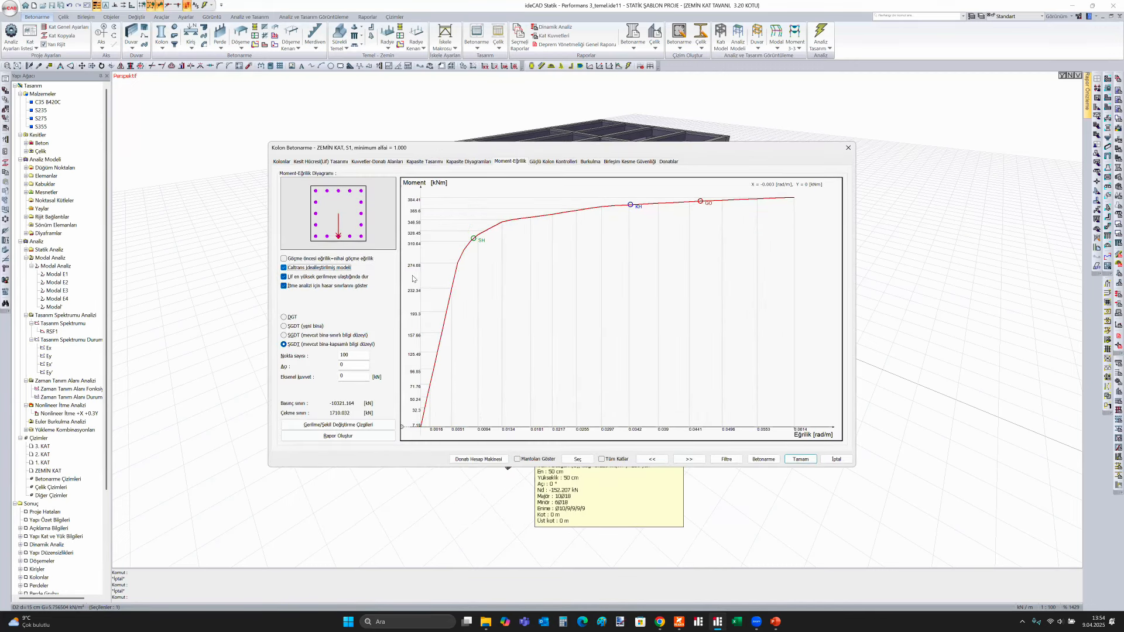
click(284, 267)
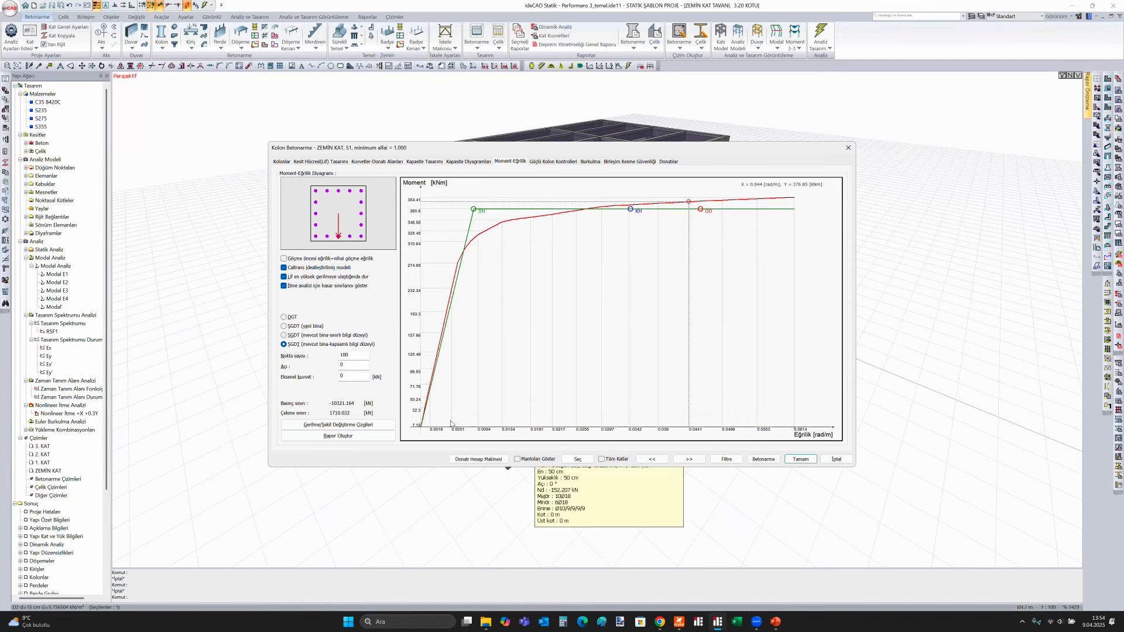
click(848, 147)
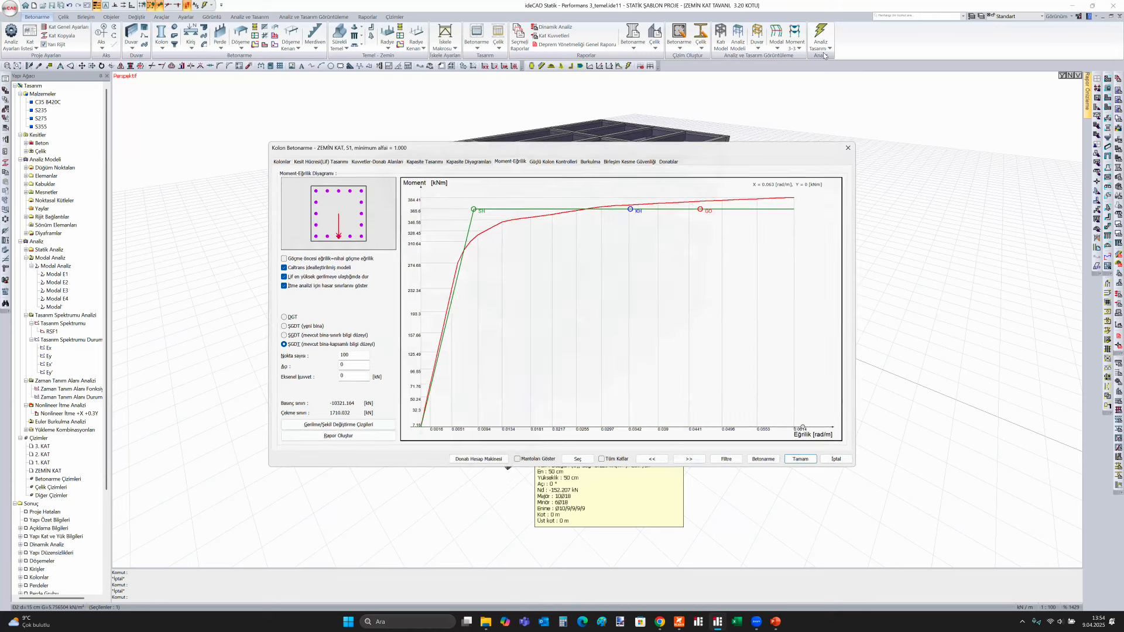
Run the linear performance analysis with the comprehensive-knowledge strengthening settings and generate its report for the whole project
click(825, 44)
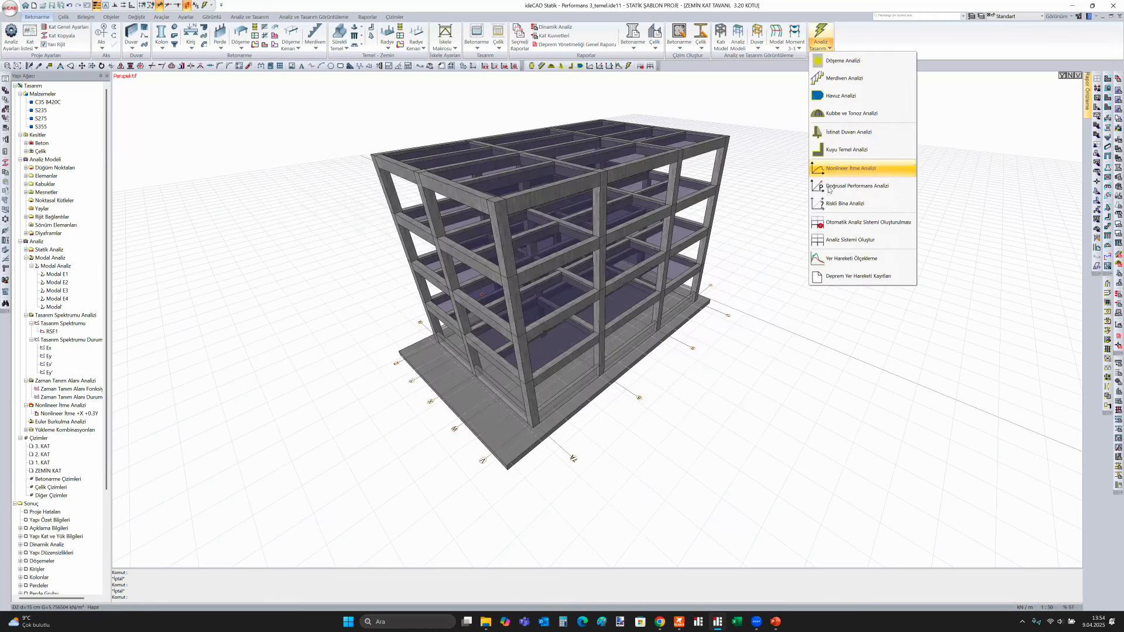
click(636, 319)
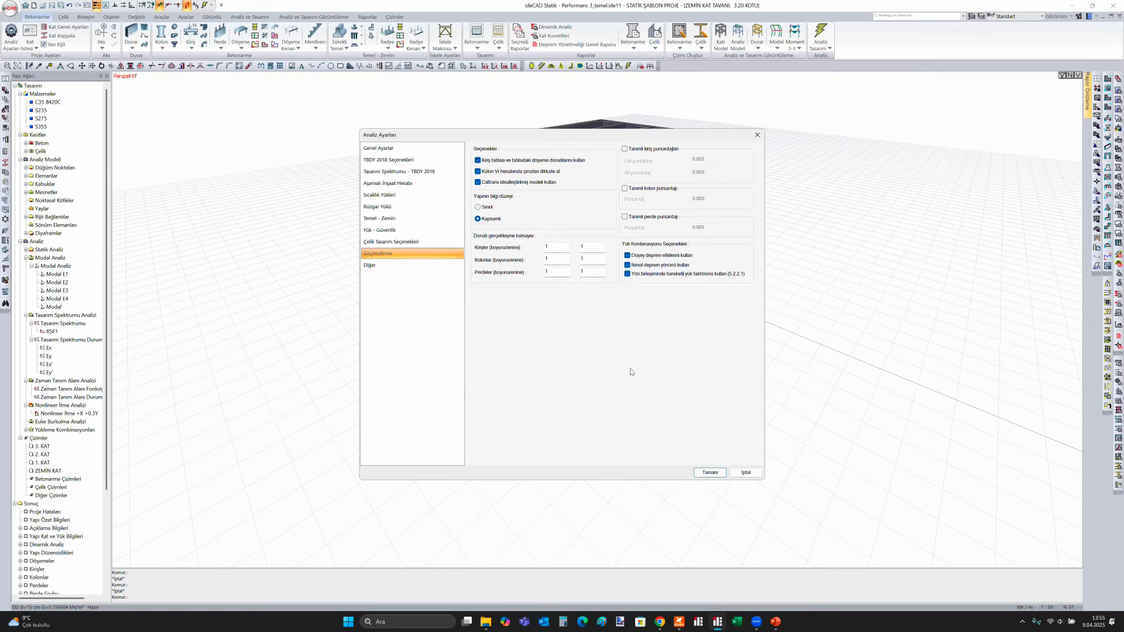
click(711, 474)
click(585, 326)
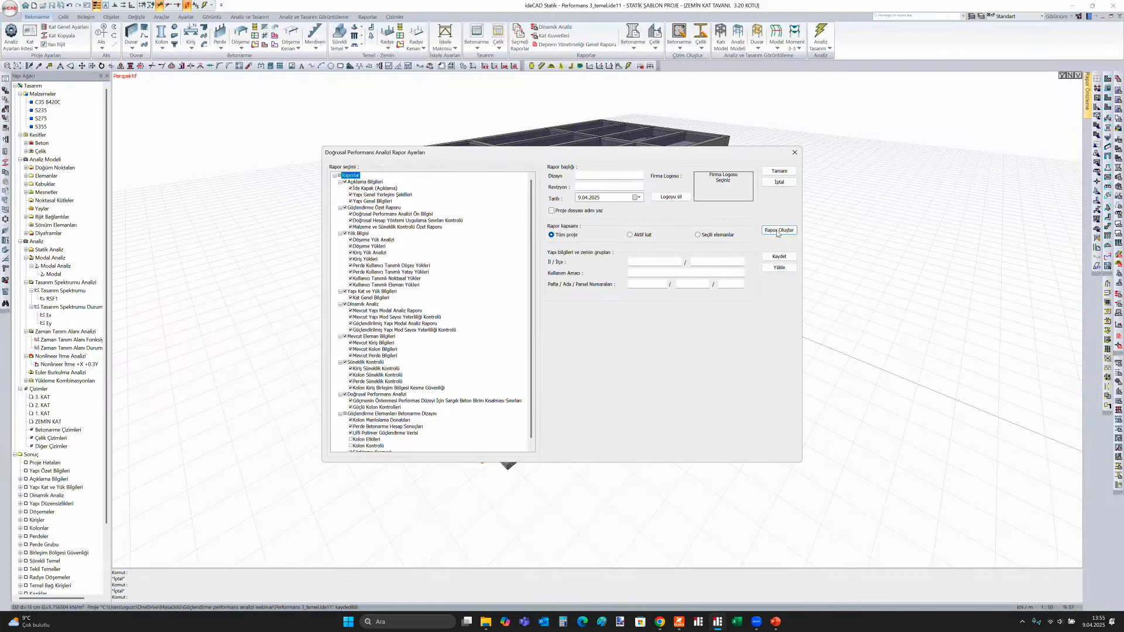
click(776, 230)
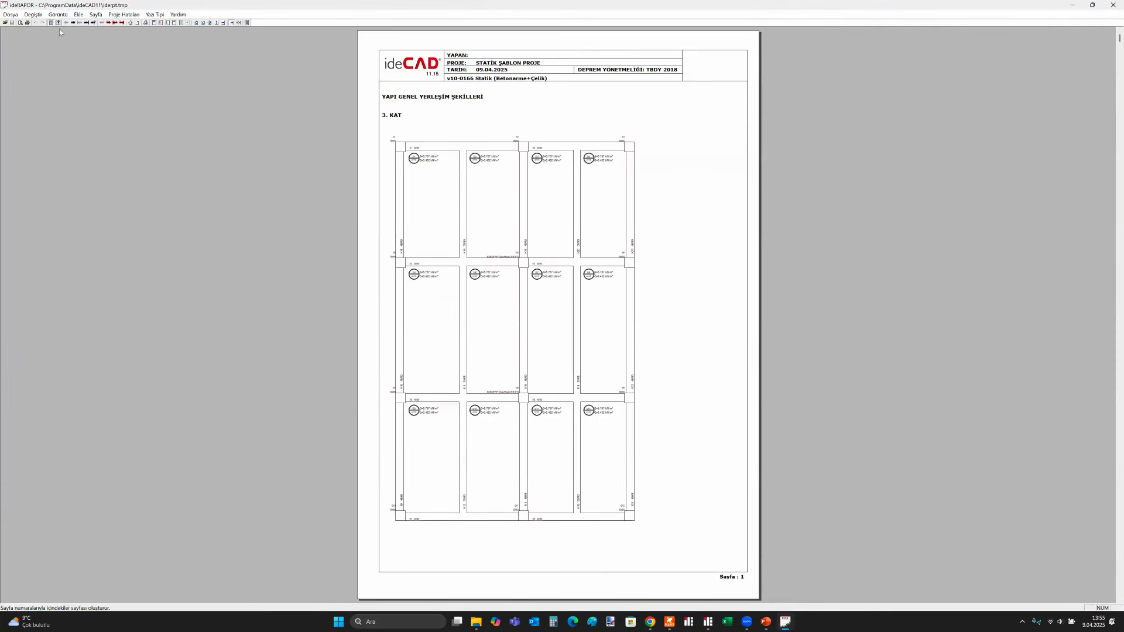
Review the report's table of contents and storey layout plans, continuing to the linear performance analysis preliminary information
click(58, 22)
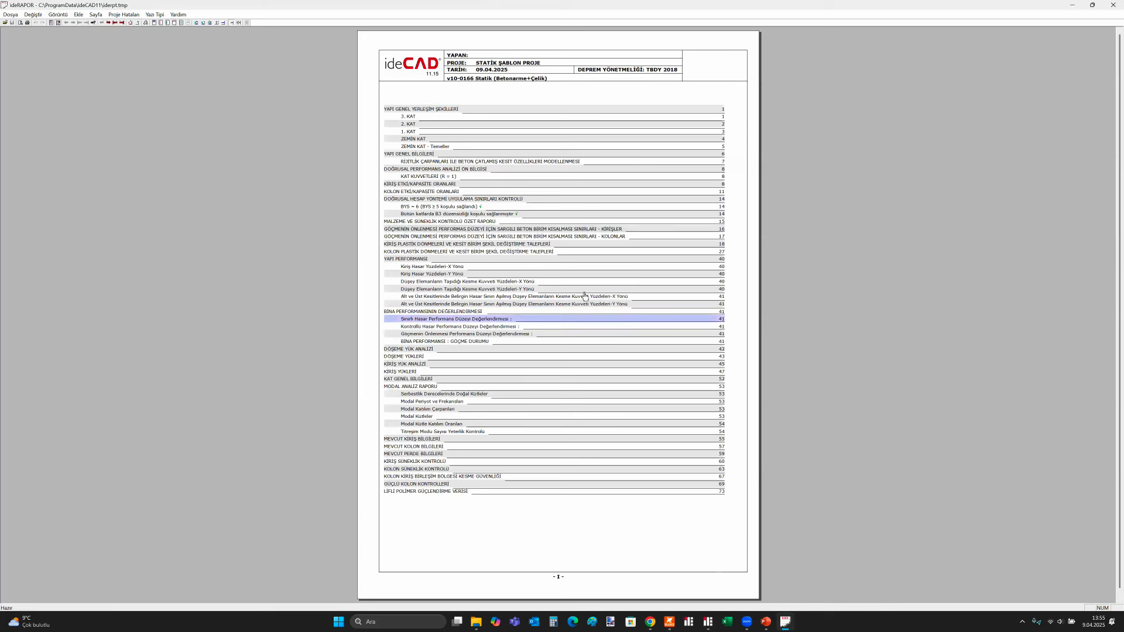
click(51, 22)
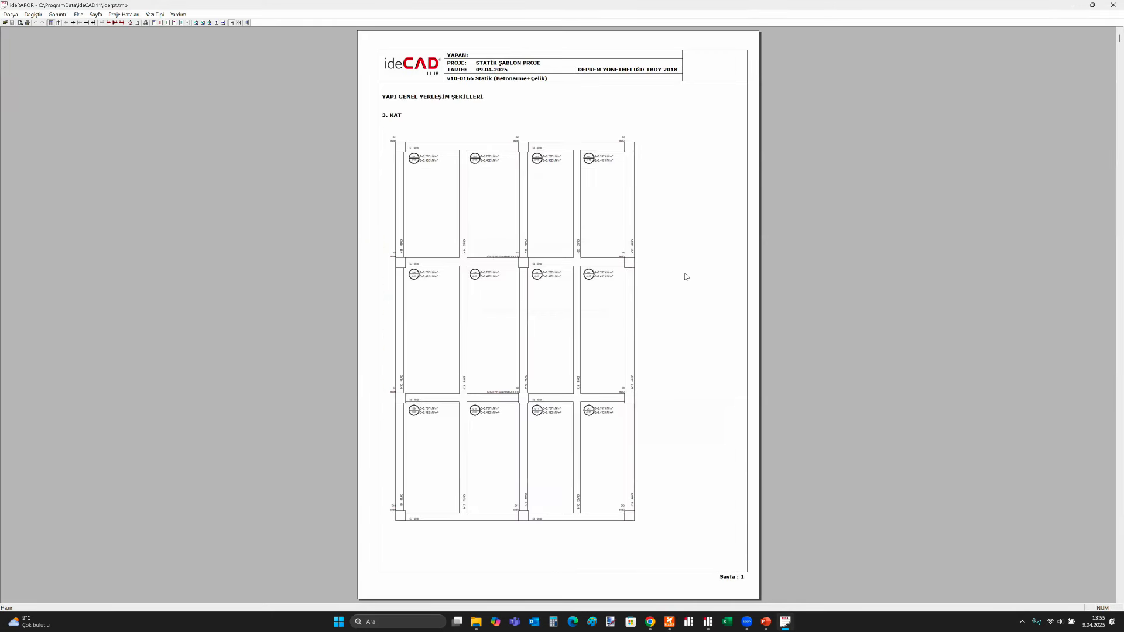
scroll(685, 277, down, 10)
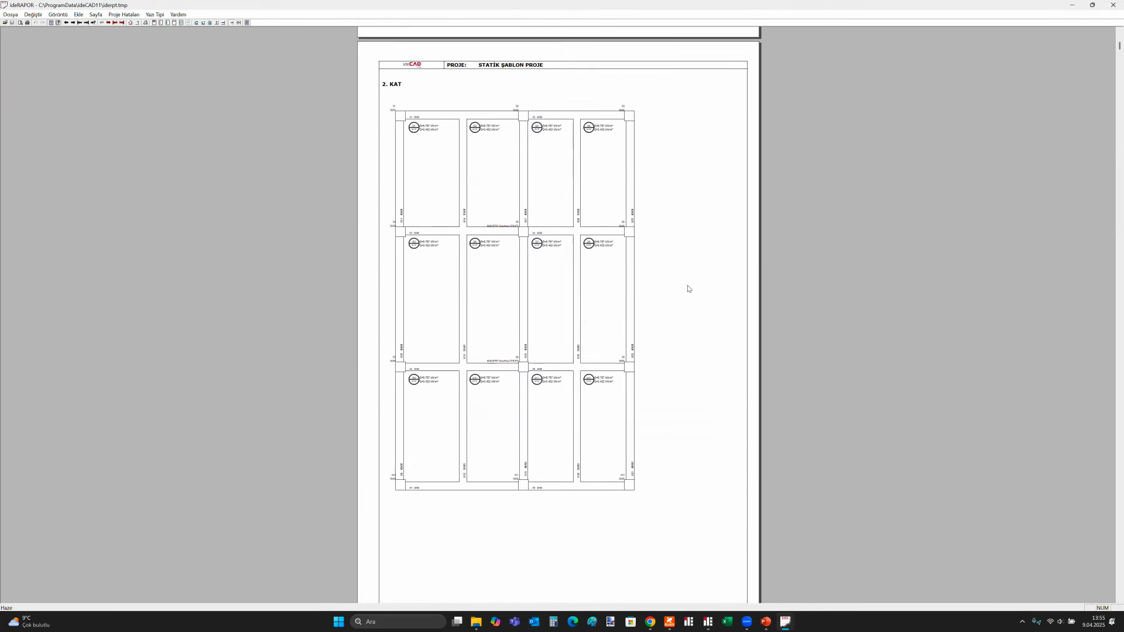
scroll(688, 289, down, 10)
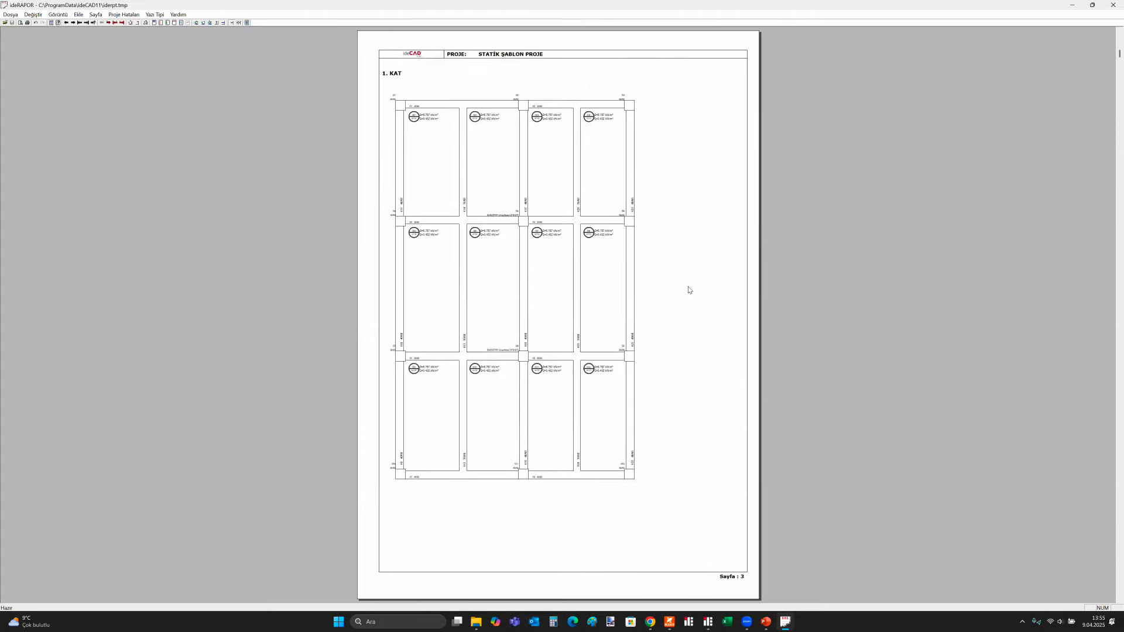
scroll(688, 290, down, 10)
scroll(688, 290, down, 10)
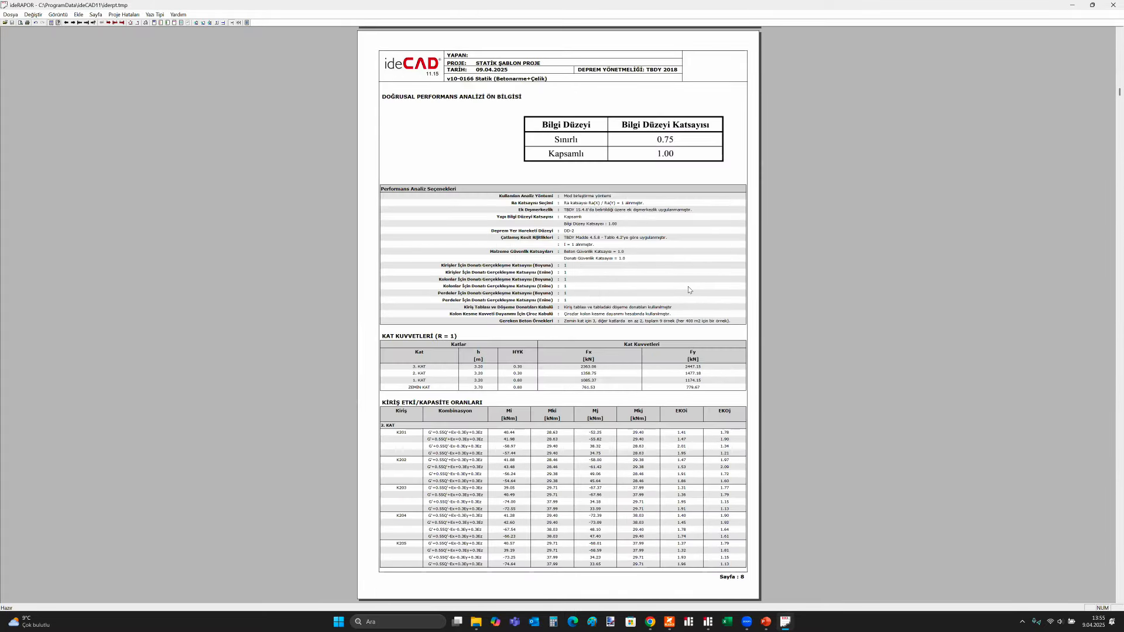
Examine the effect/capacity ratio tables of the beams and columns in the linear performance report
scroll(688, 290, down, 15)
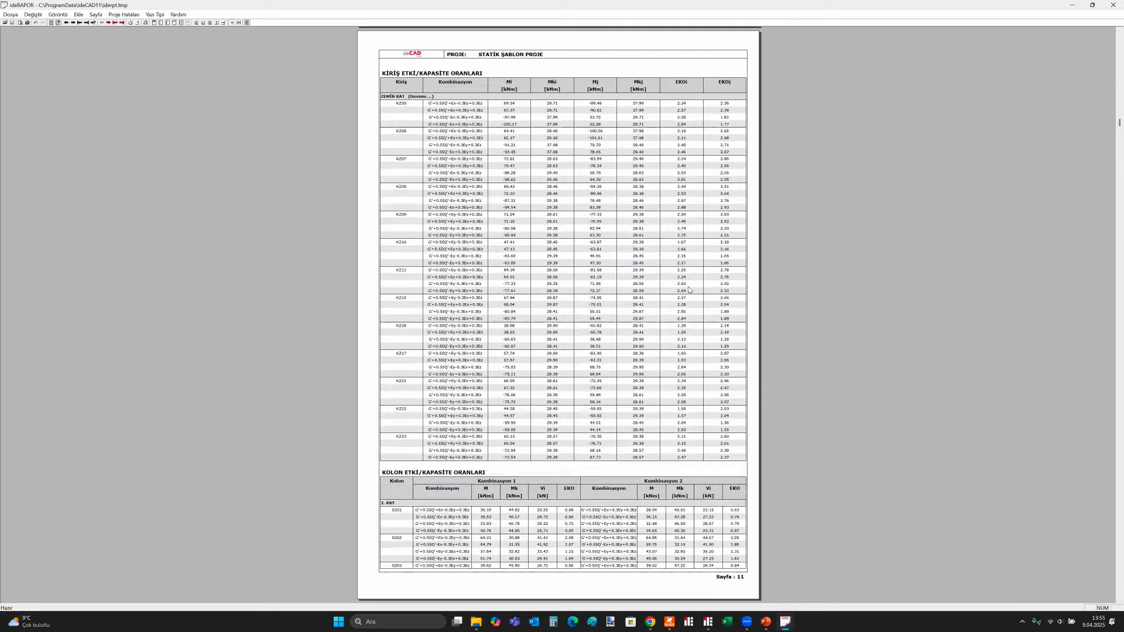
scroll(688, 289, down, 2)
scroll(688, 290, up, 5)
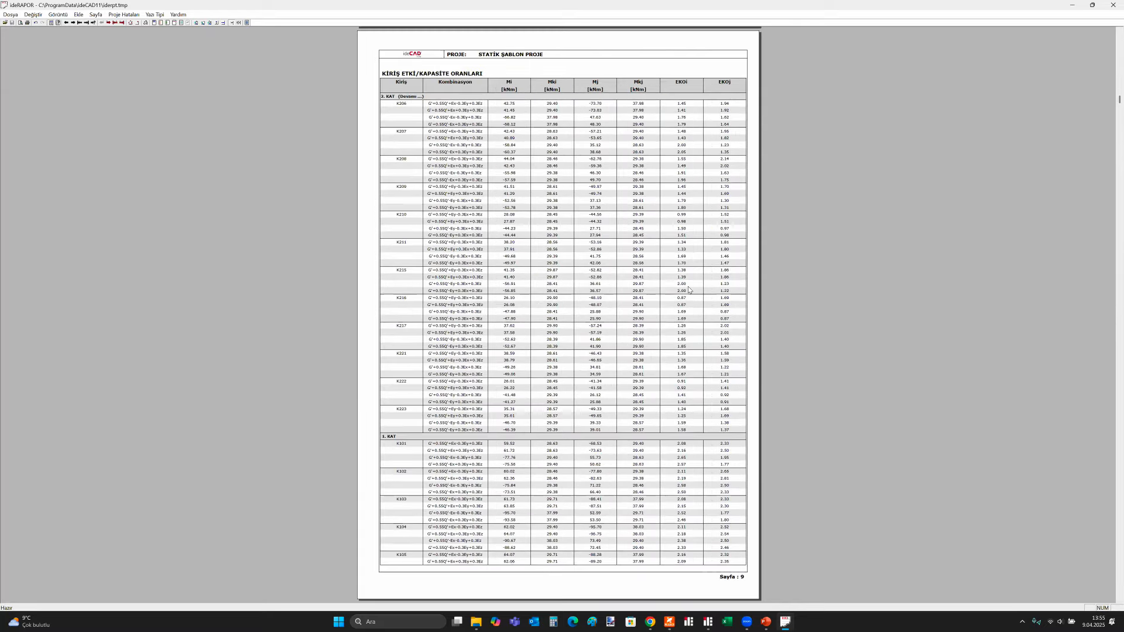
scroll(688, 290, up, 4)
scroll(689, 290, down, 4)
scroll(689, 290, down, 4)
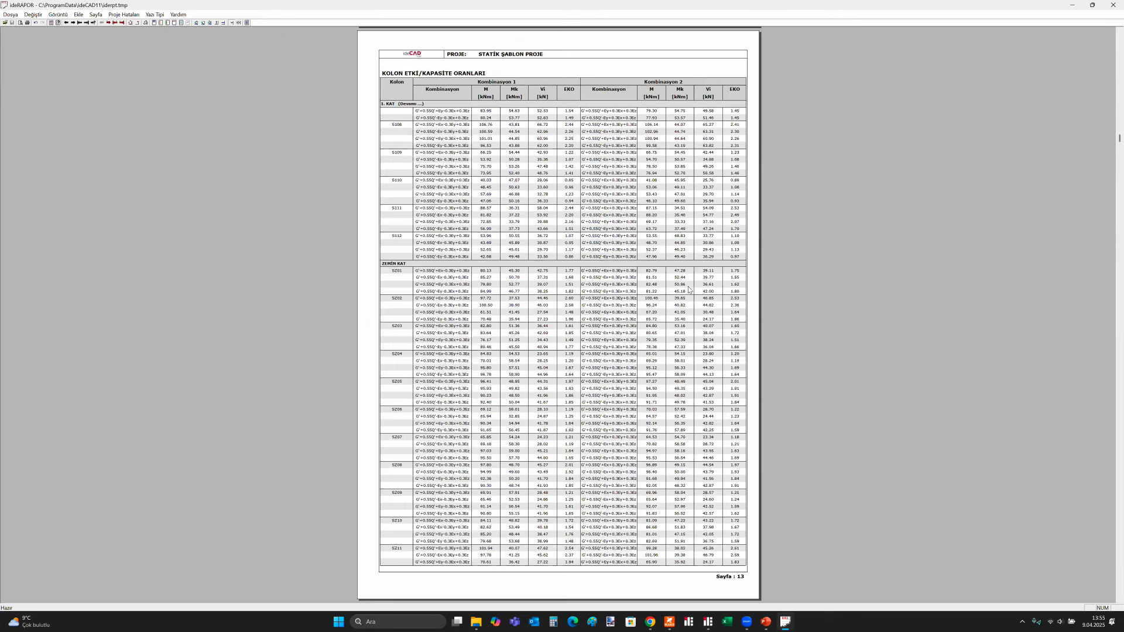
Check the linear calculation method's applicability limits on page 14 and go back to the beam effect/capacity ratios
scroll(688, 290, down, 1)
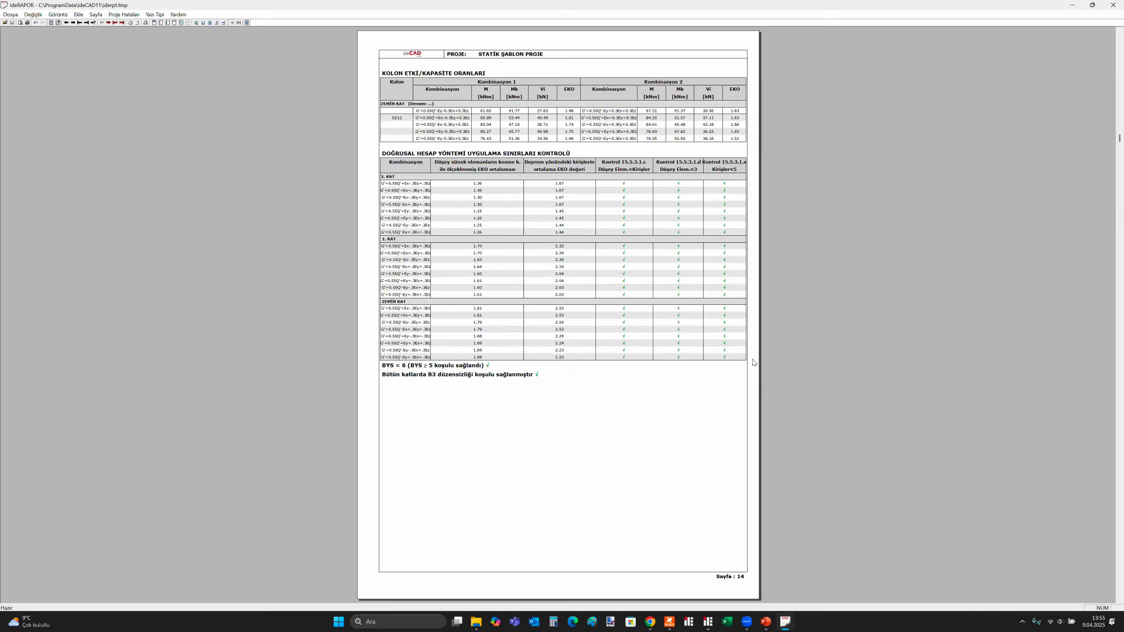
click(625, 267)
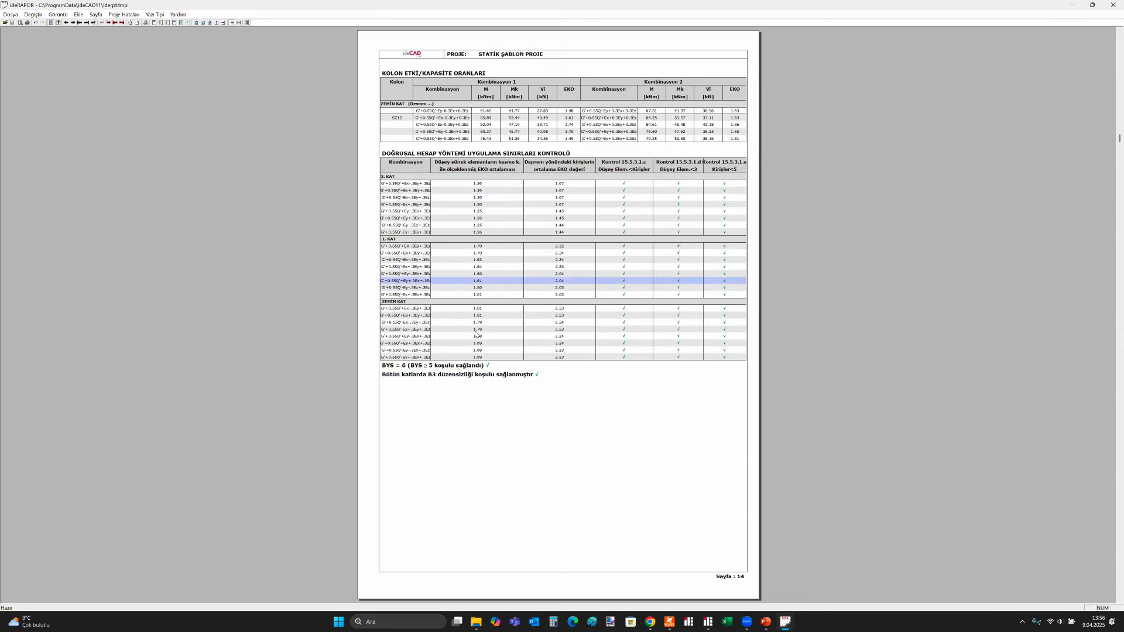
scroll(476, 332, up, 10)
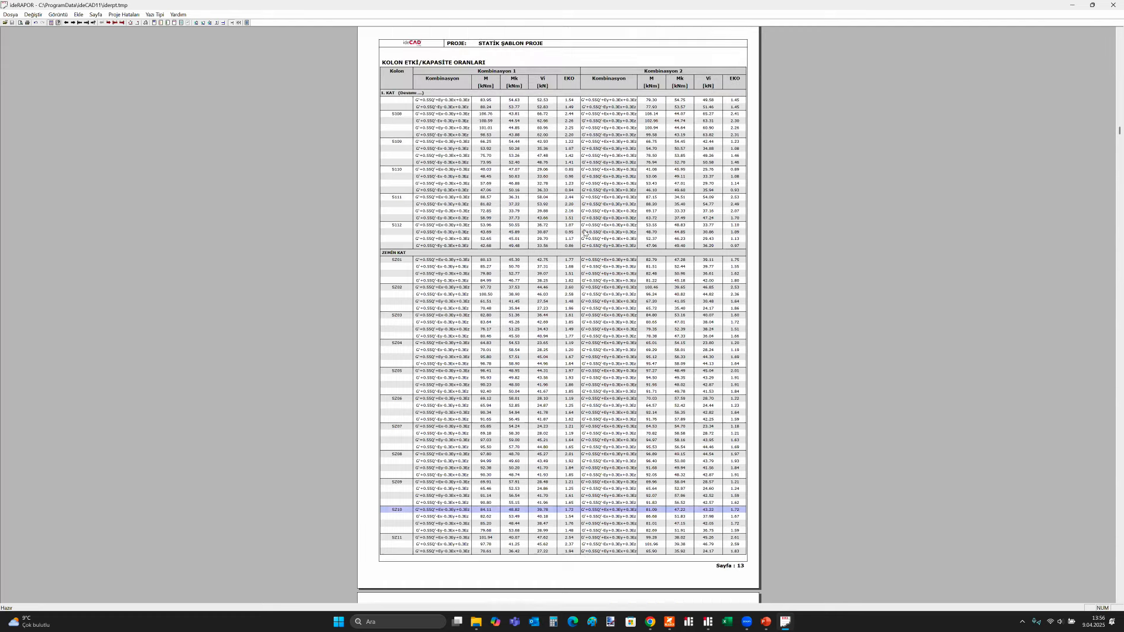
scroll(584, 233, up, 15)
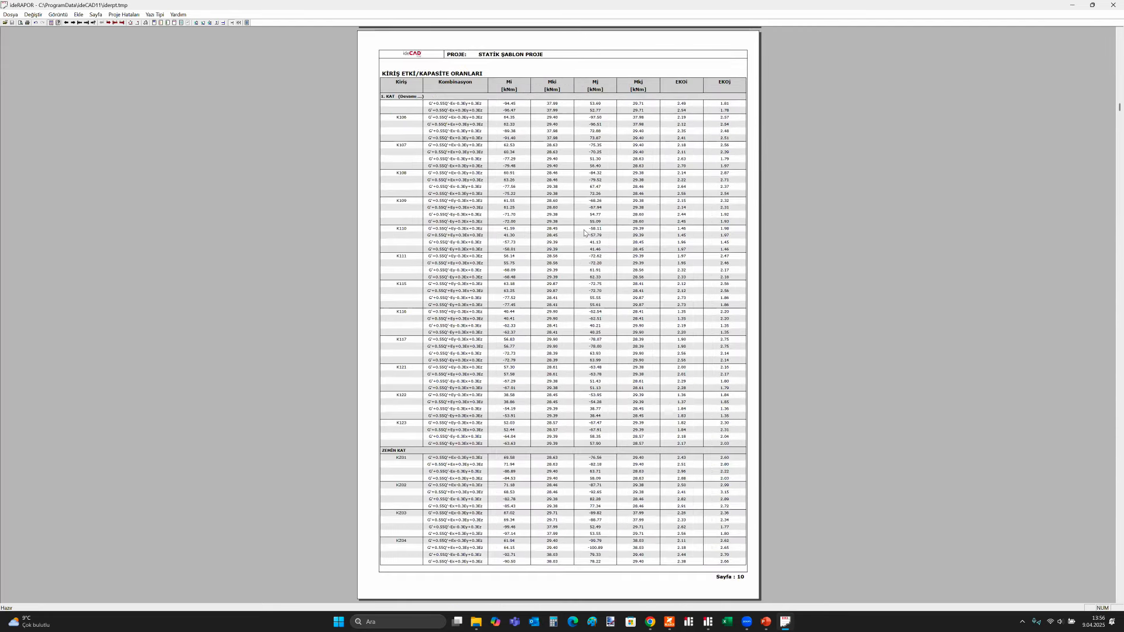
Review the report from the linear performance analysis preliminary information on page 8 to the applicability limit checks on page 14
scroll(584, 233, up, 10)
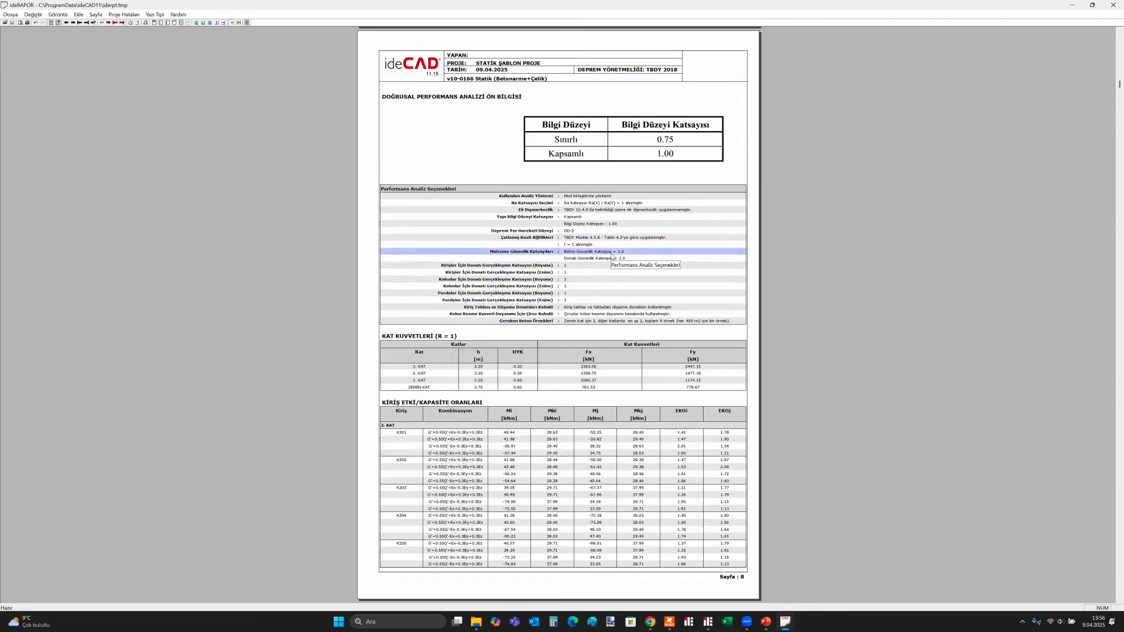
scroll(612, 256, down, 15)
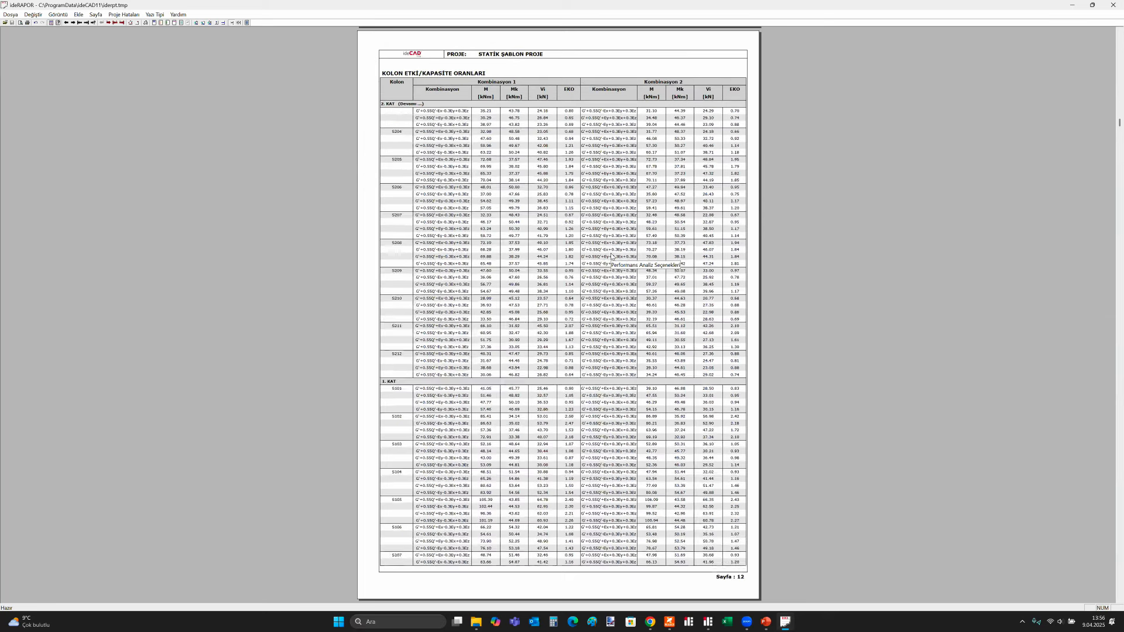
scroll(611, 255, down, 8)
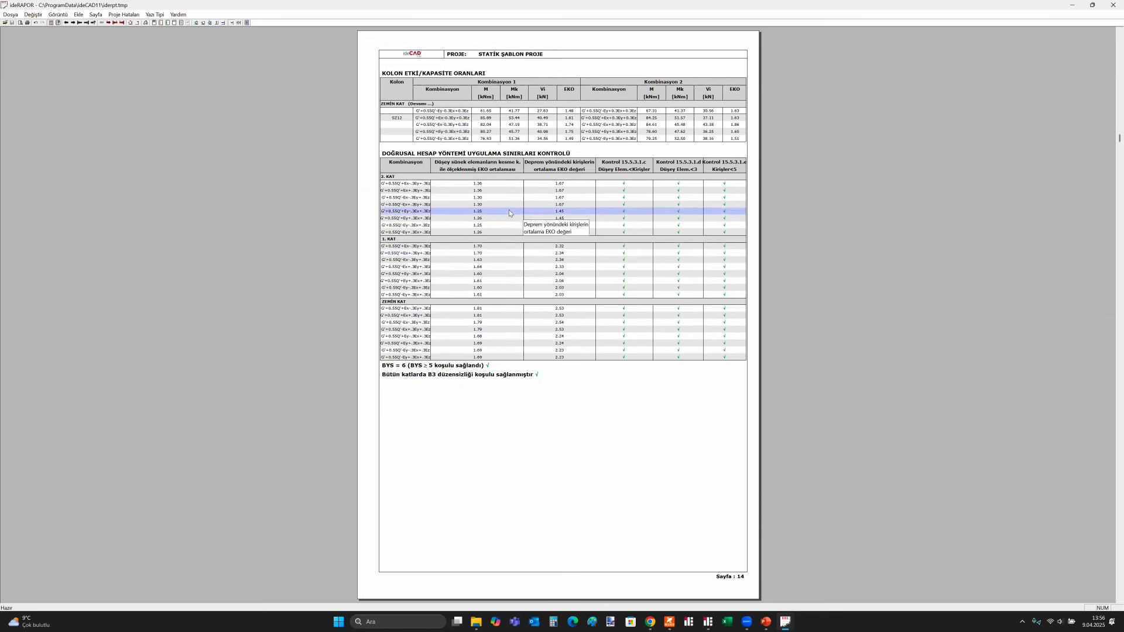
Switch to ideCAD Statik and inspect the solid building model in perspective from different distances and angles
mouse_move(709, 622)
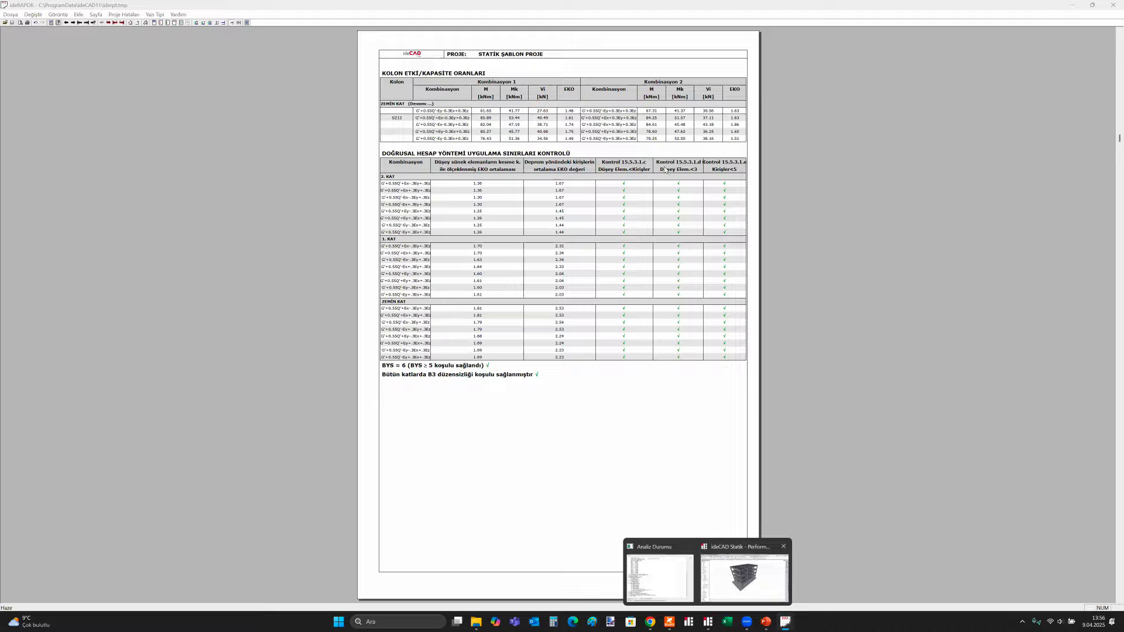
key(Return)
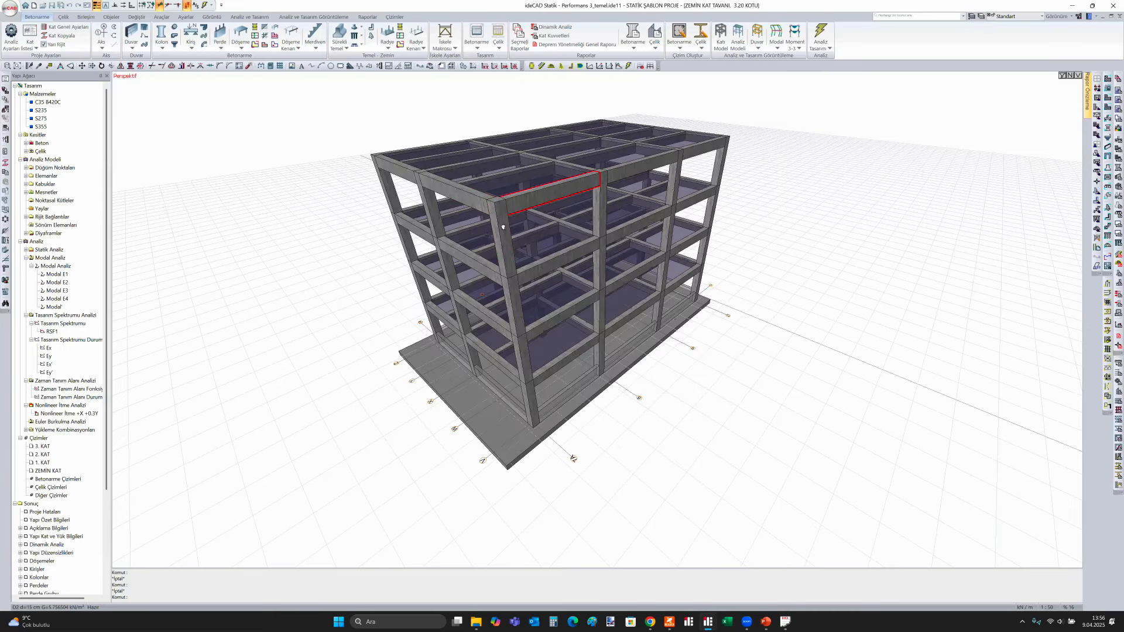
scroll(485, 256, down, 4)
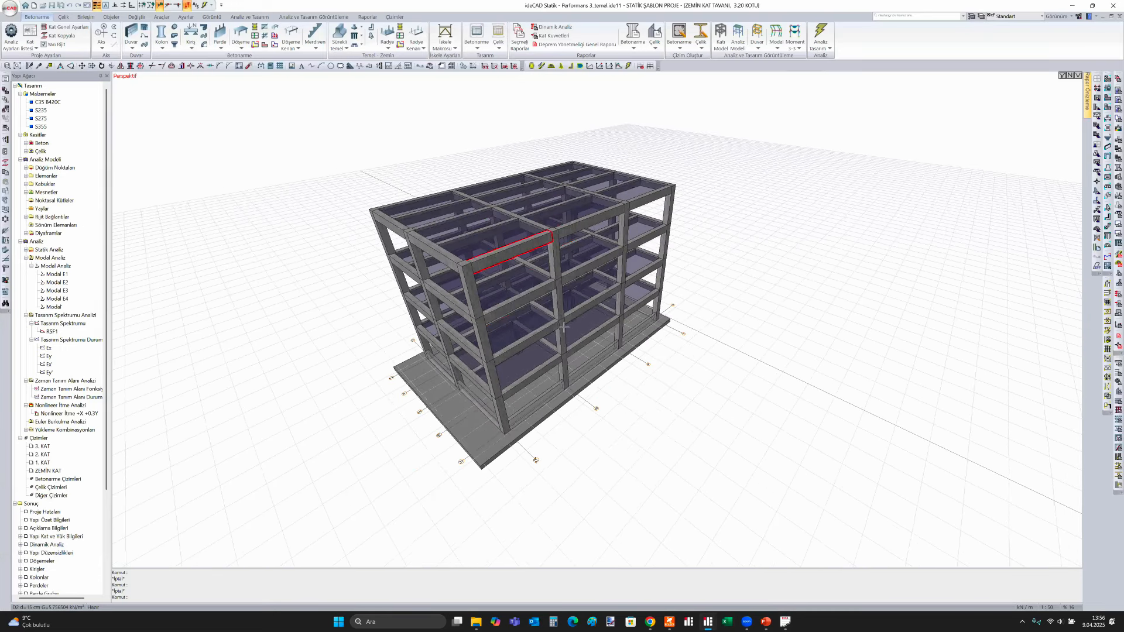
scroll(554, 331, down, 1)
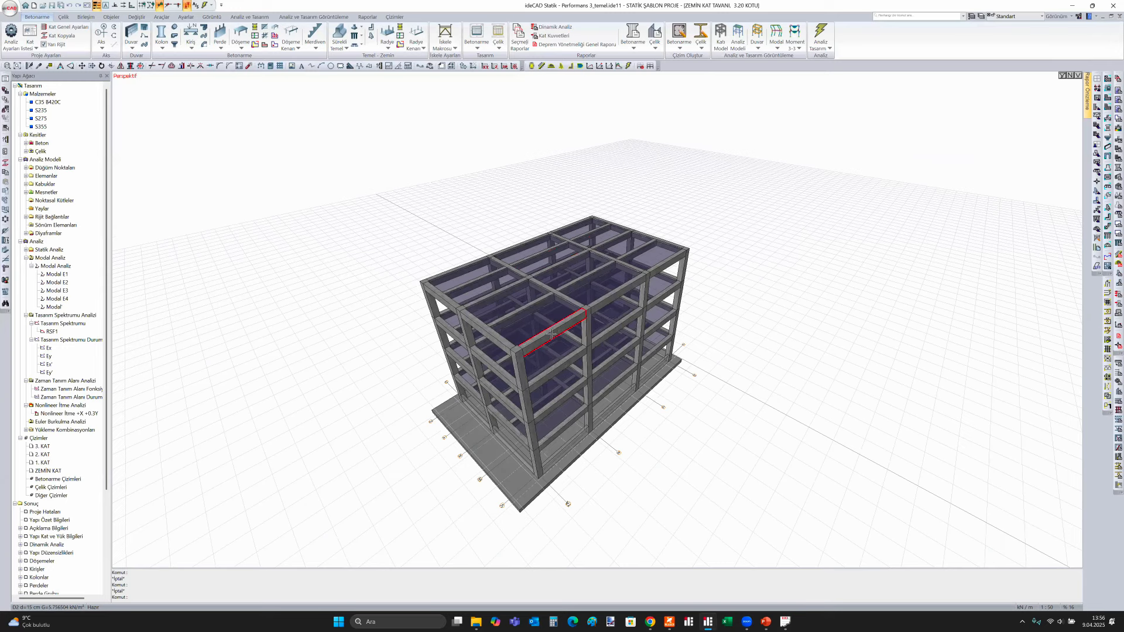
scroll(528, 316, up, 3)
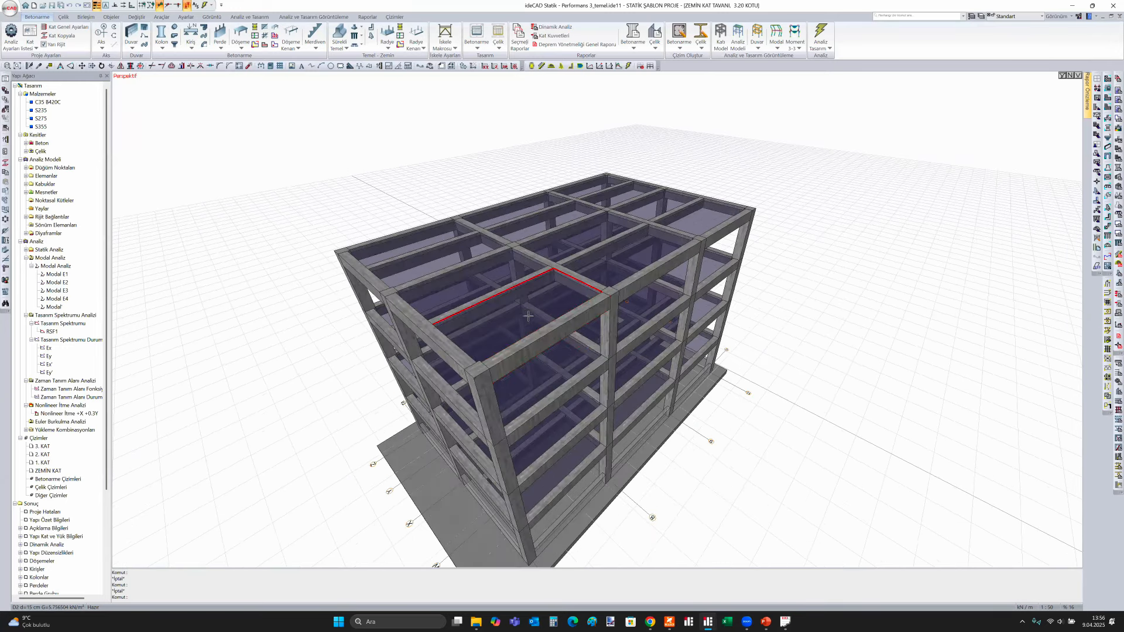
click(490, 291)
key(Escape)
scroll(598, 289, down, 3)
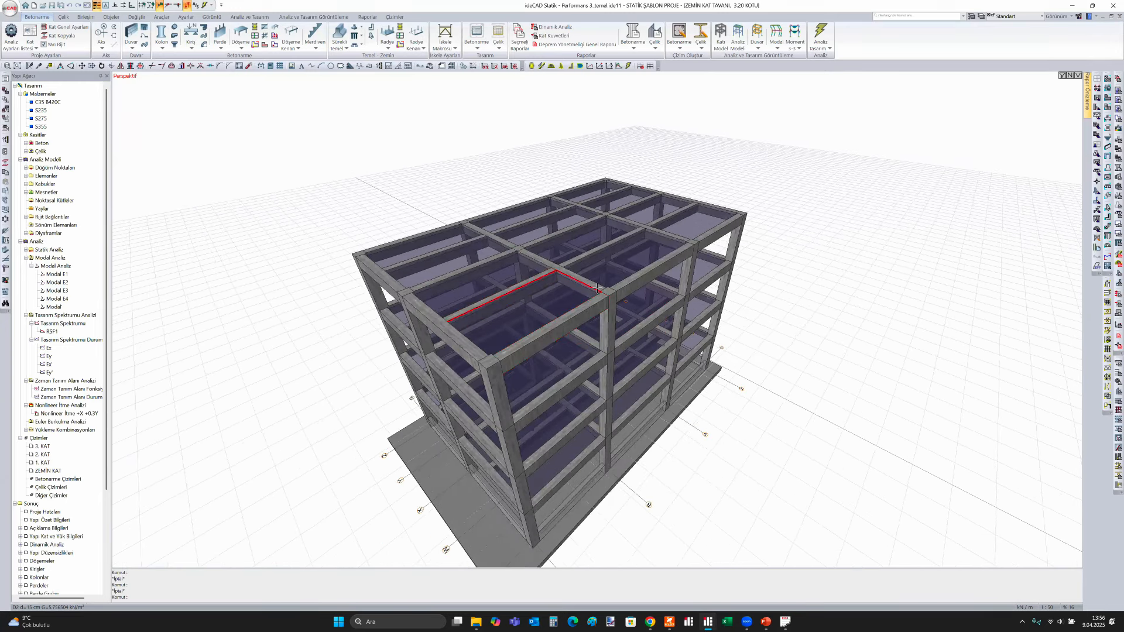
scroll(601, 287, up, 4)
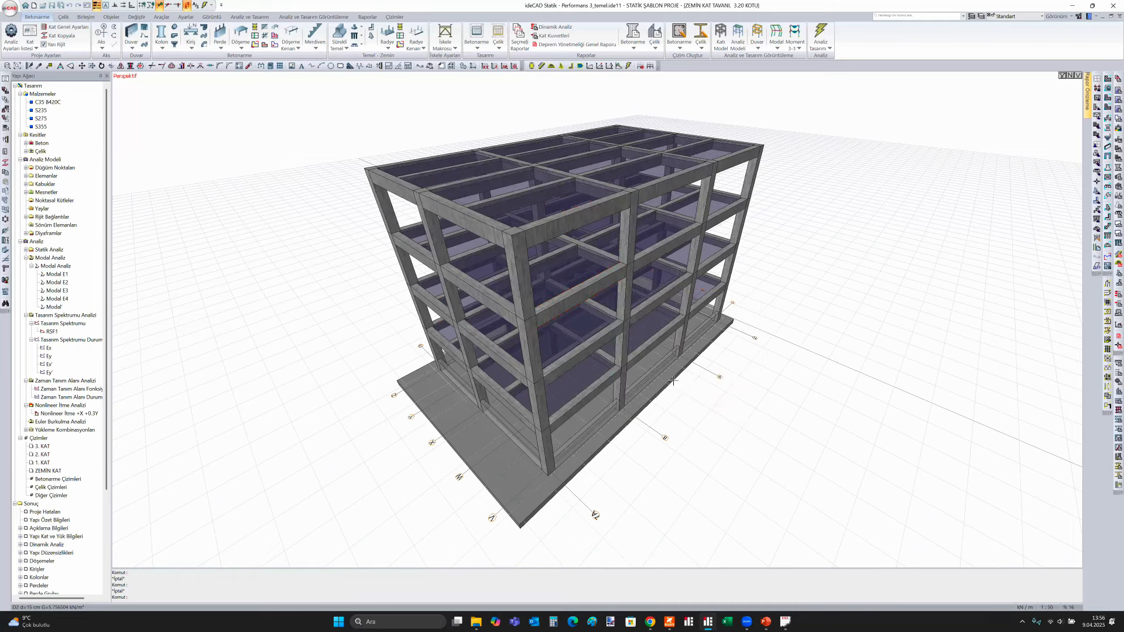
middle_drag(605, 552, 562, 473)
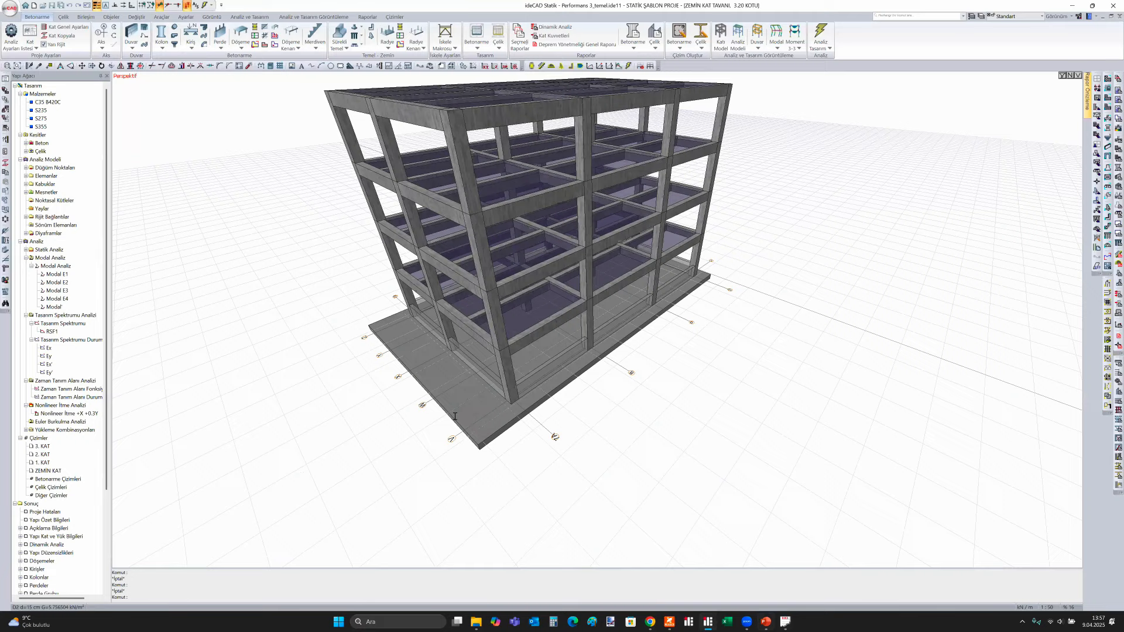
Switch to the PowerPoint presentation, show slide 45 on the TBDY deformation limits as a slide show, and exit the show
click(766, 621)
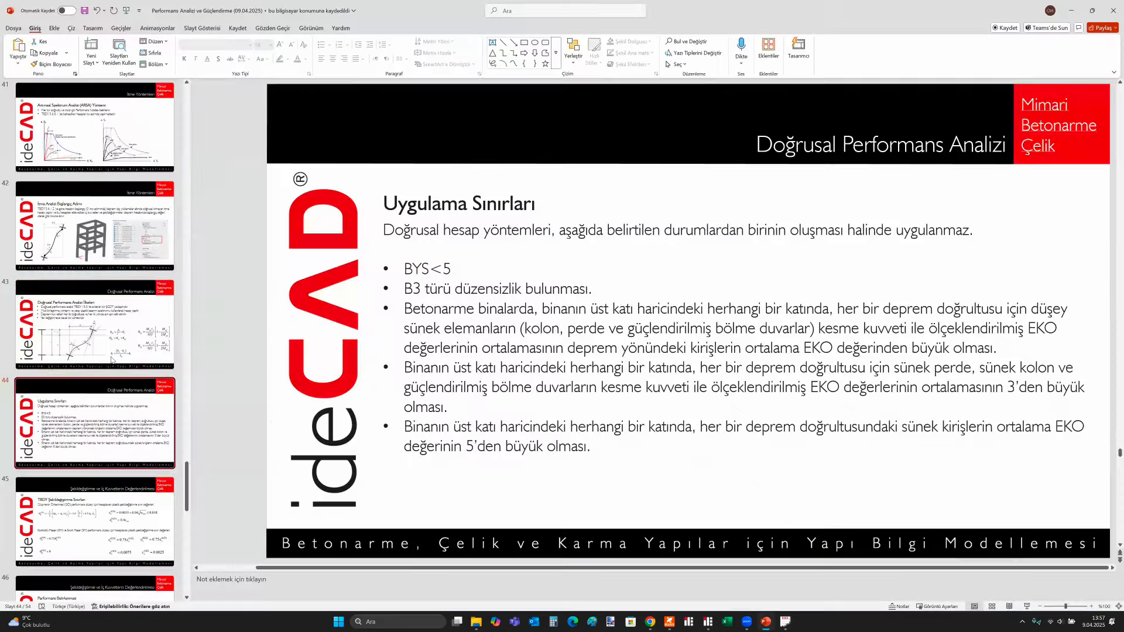
scroll(89, 355, down, 3)
click(107, 379)
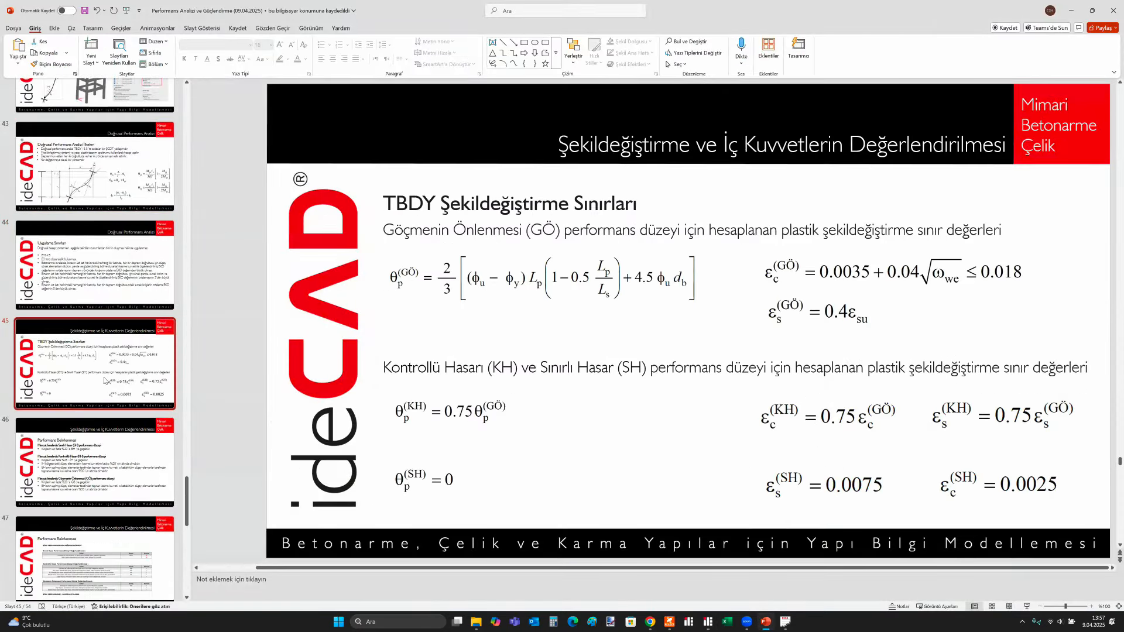
click(1026, 607)
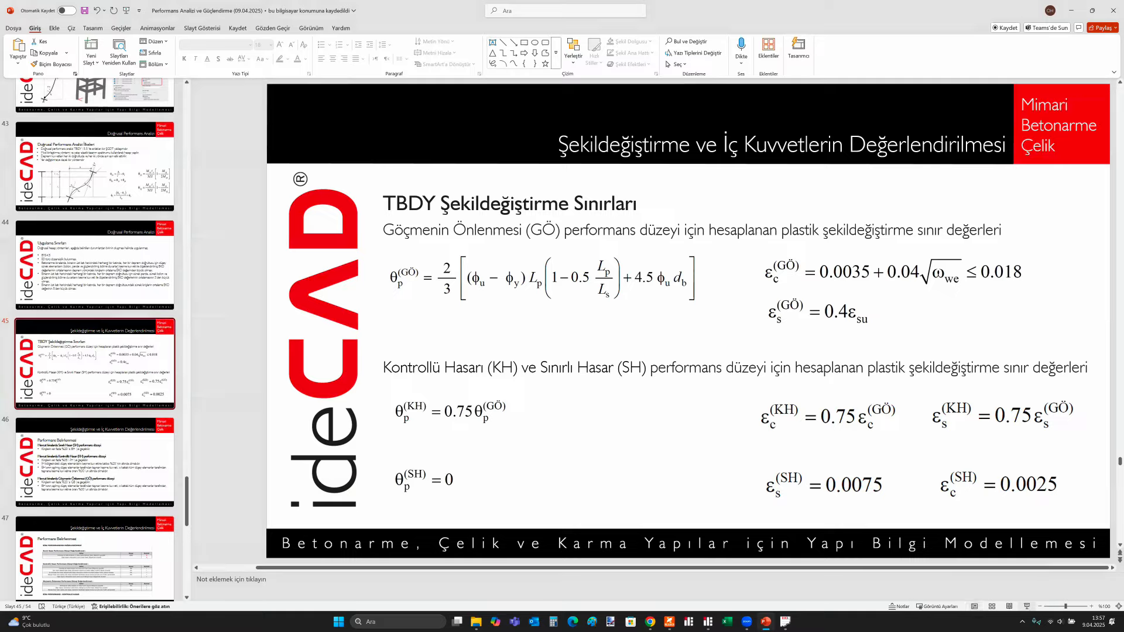
key(Escape)
Switch to ideCAD Statik and visualize the reinforced concrete linear performance analysis results for combination G'+0.55Q'+Ex-0.3Ey+0.3Ez, viewing the frame from several sides
click(710, 622)
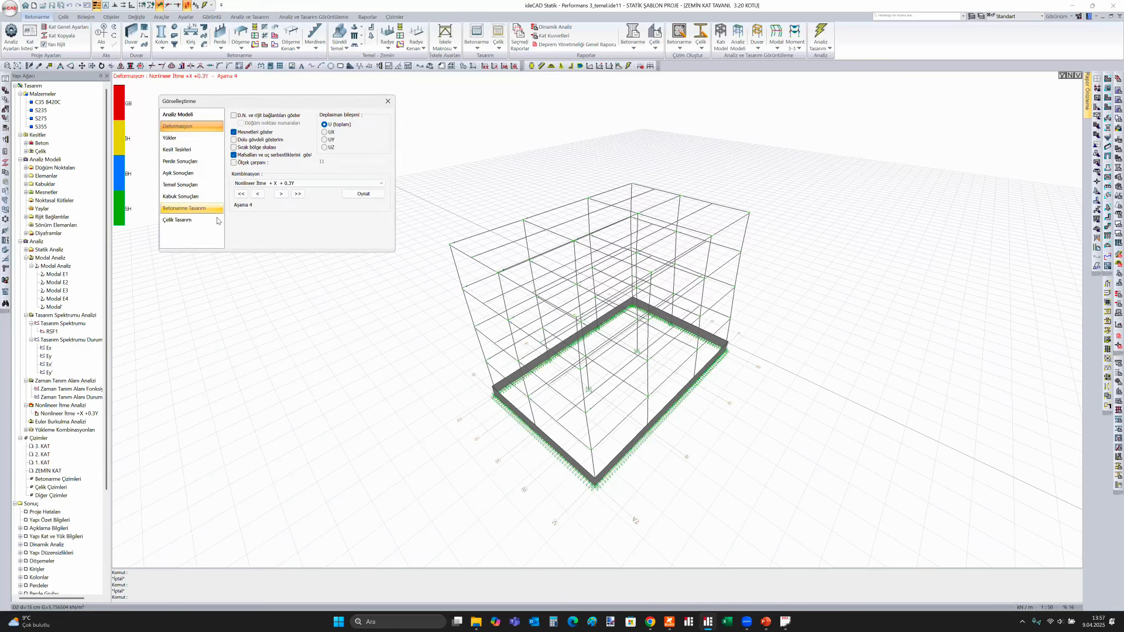
click(193, 208)
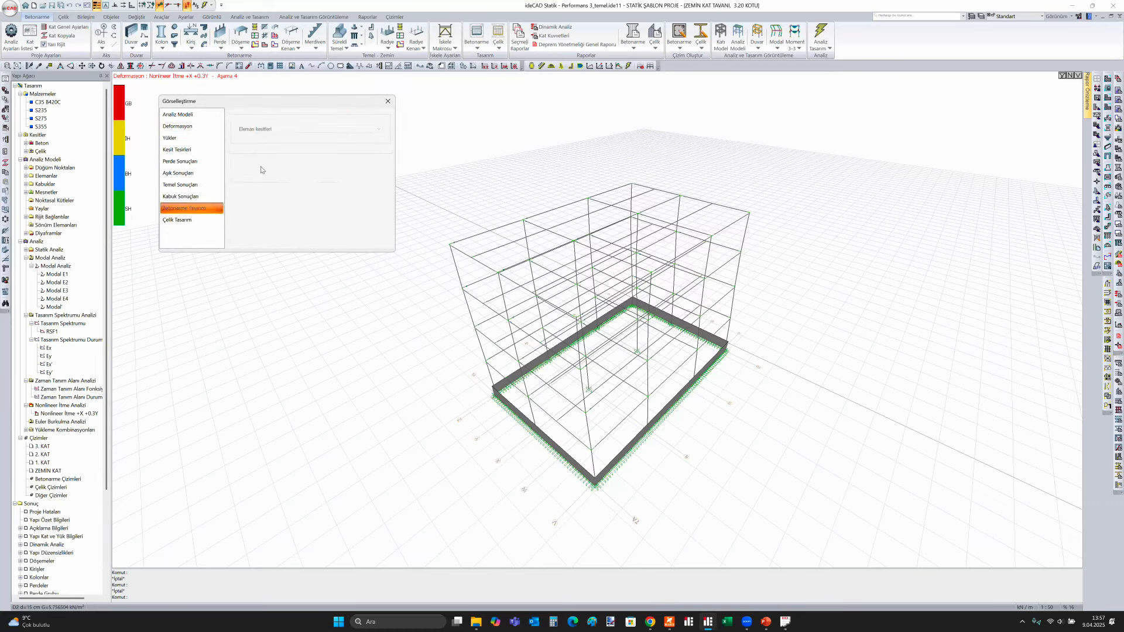
click(262, 169)
click(288, 296)
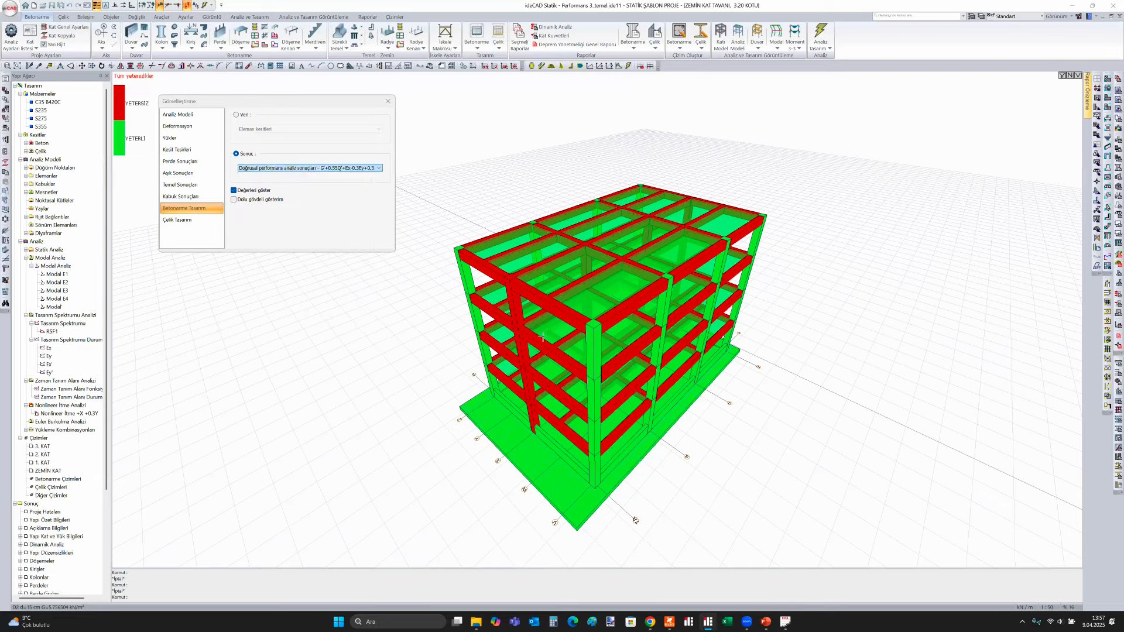
middle_drag(790, 401, 777, 441)
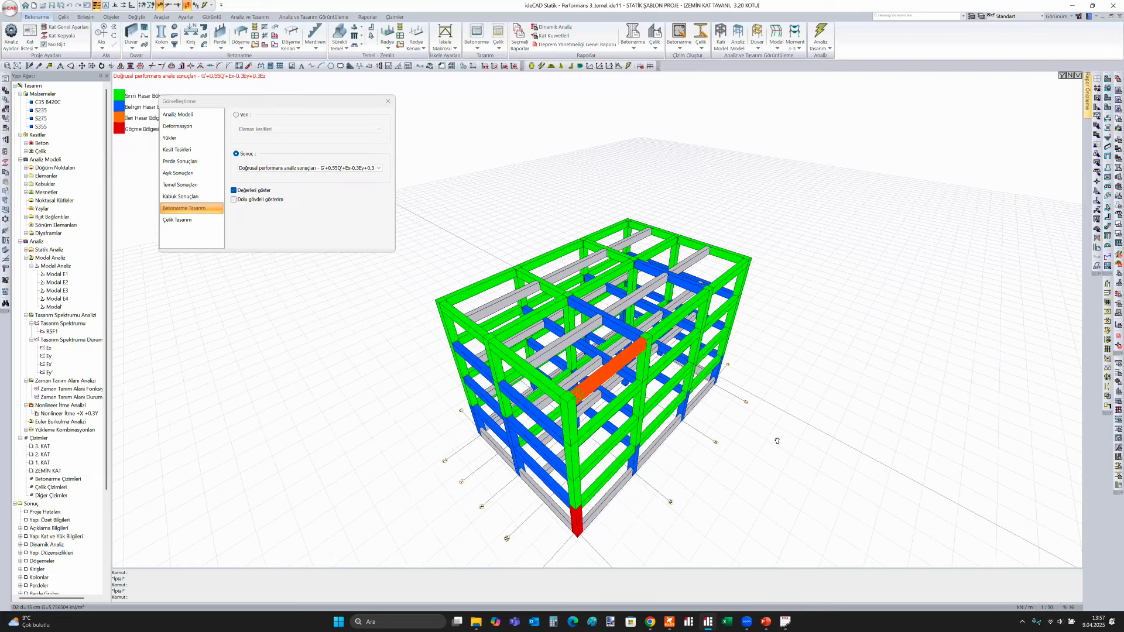
shift+middle_drag(578, 395, 807, 363)
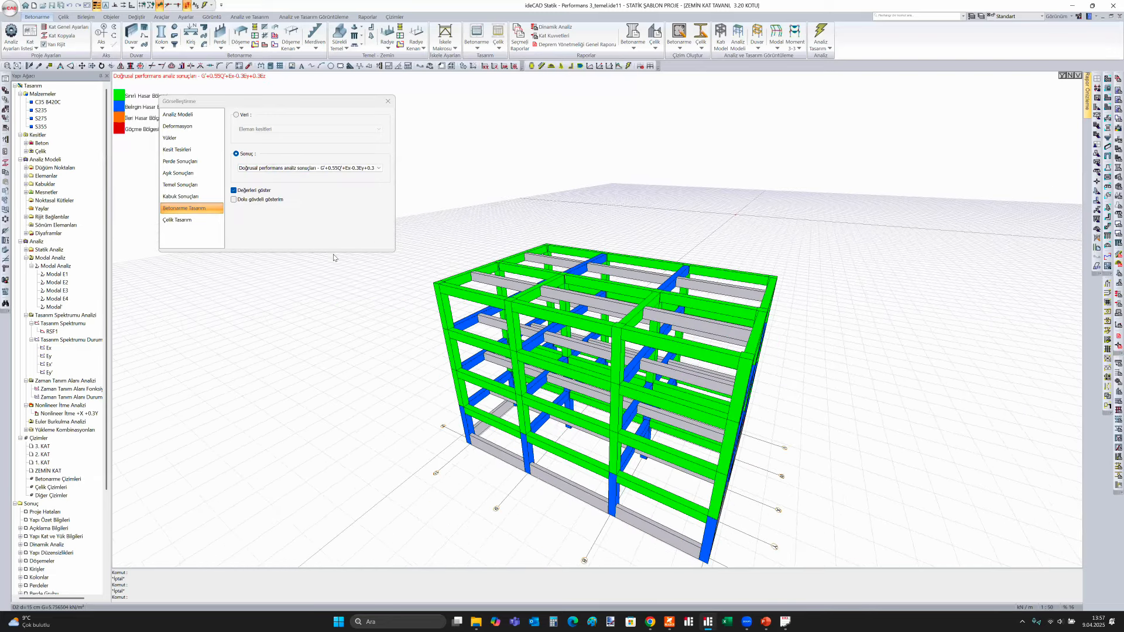
Display the linear performance results for combination G'+0.55Q'-Ex+0.3Ey+0.3Ez and examine the damage regions of the beams and columns up close
click(324, 168)
click(322, 314)
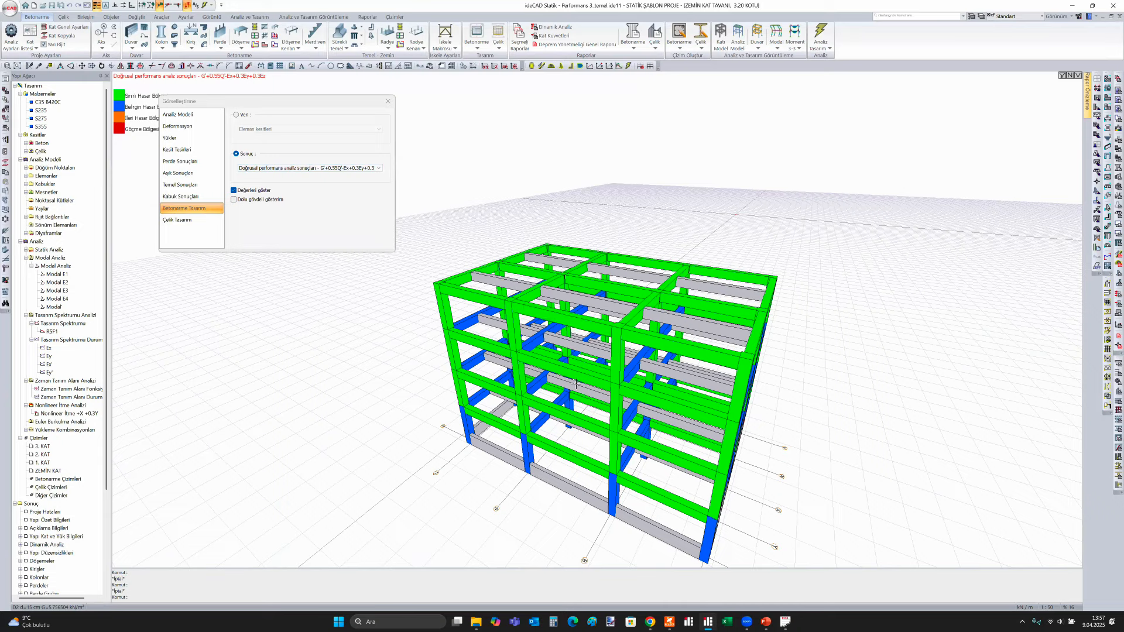
shift+middle_drag(537, 369, 545, 362)
scroll(528, 300, up, 2)
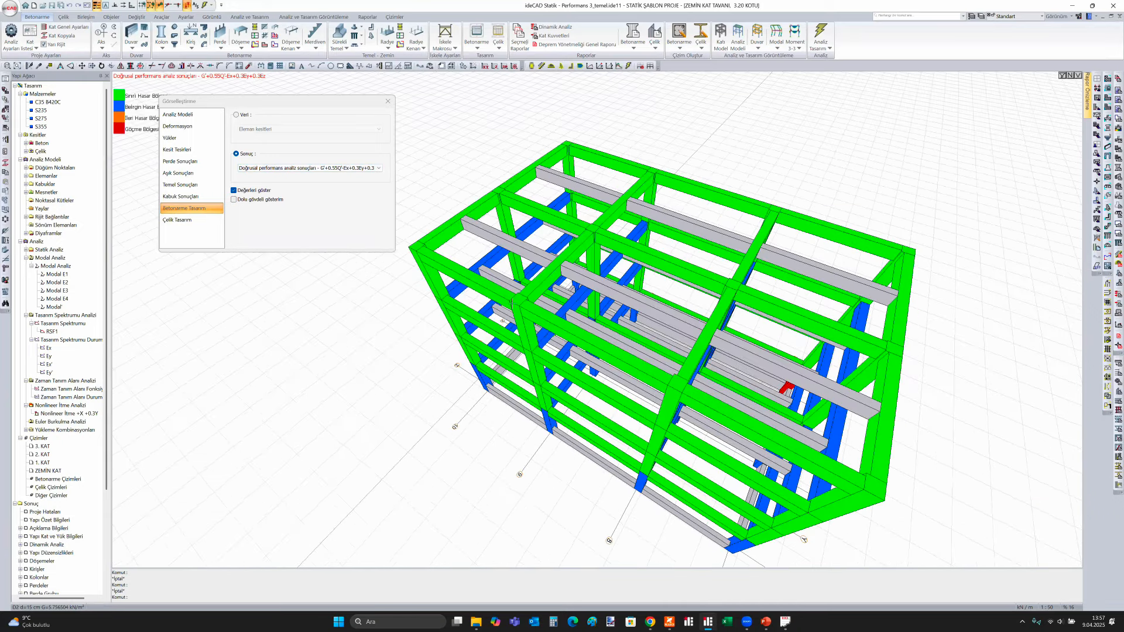
scroll(511, 303, up, 1)
scroll(533, 310, up, 1)
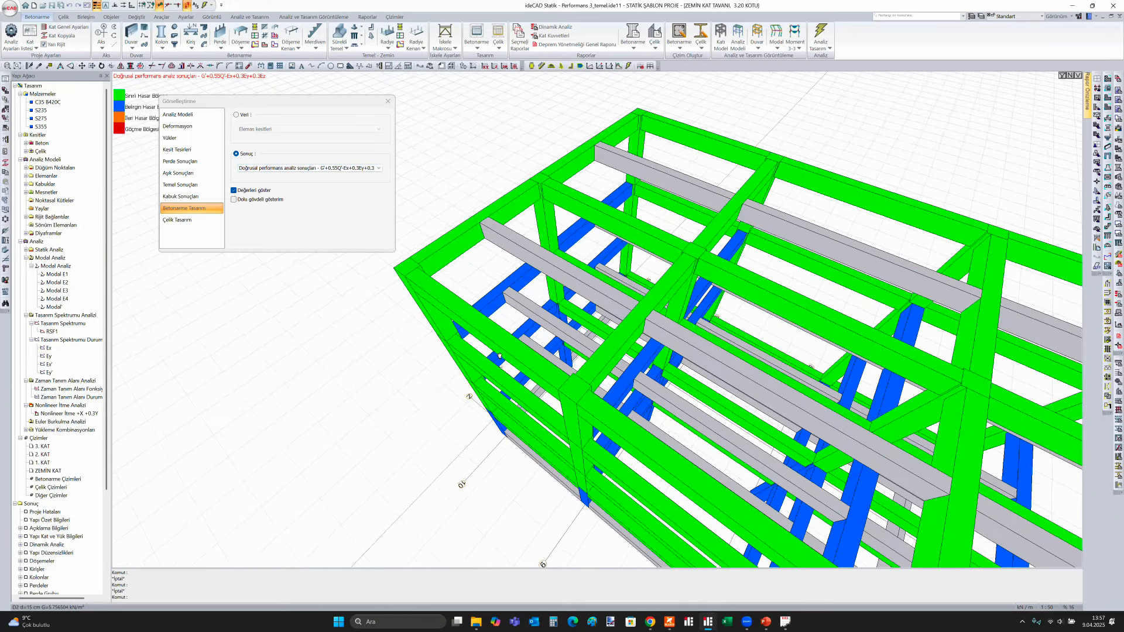
shift+middle_drag(500, 356, 543, 346)
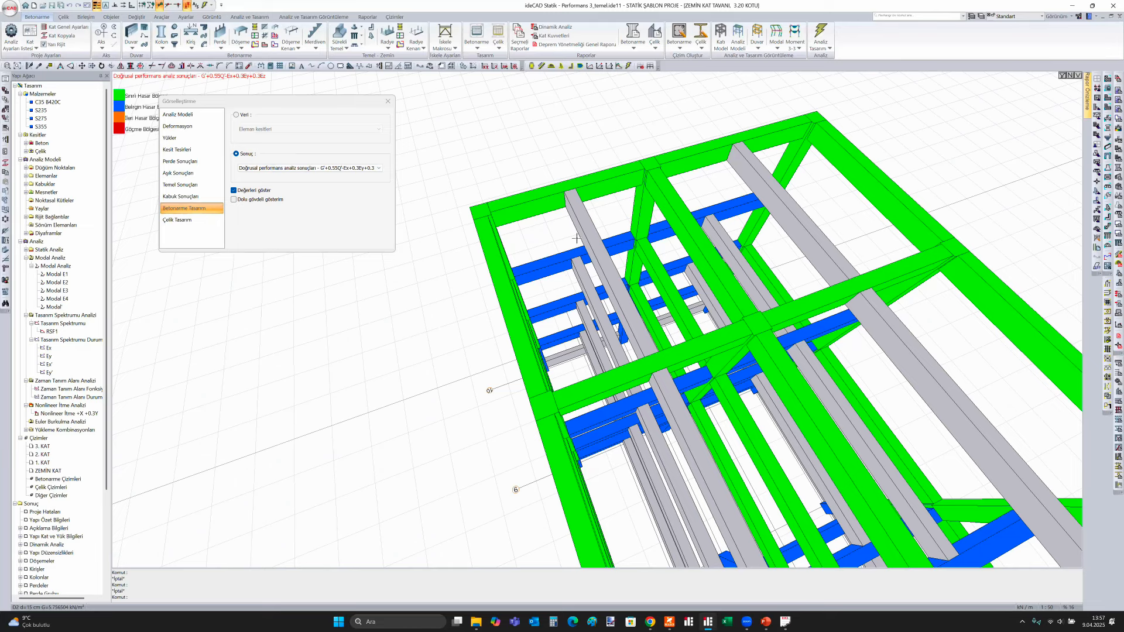
mouse_move(581, 236)
shift+middle_down()
mouse_move(588, 214)
mouse_move(560, 227)
mouse_move(569, 281)
mouse_move(481, 257)
mouse_move(590, 218)
mouse_move(568, 245)
shift+middle_up()
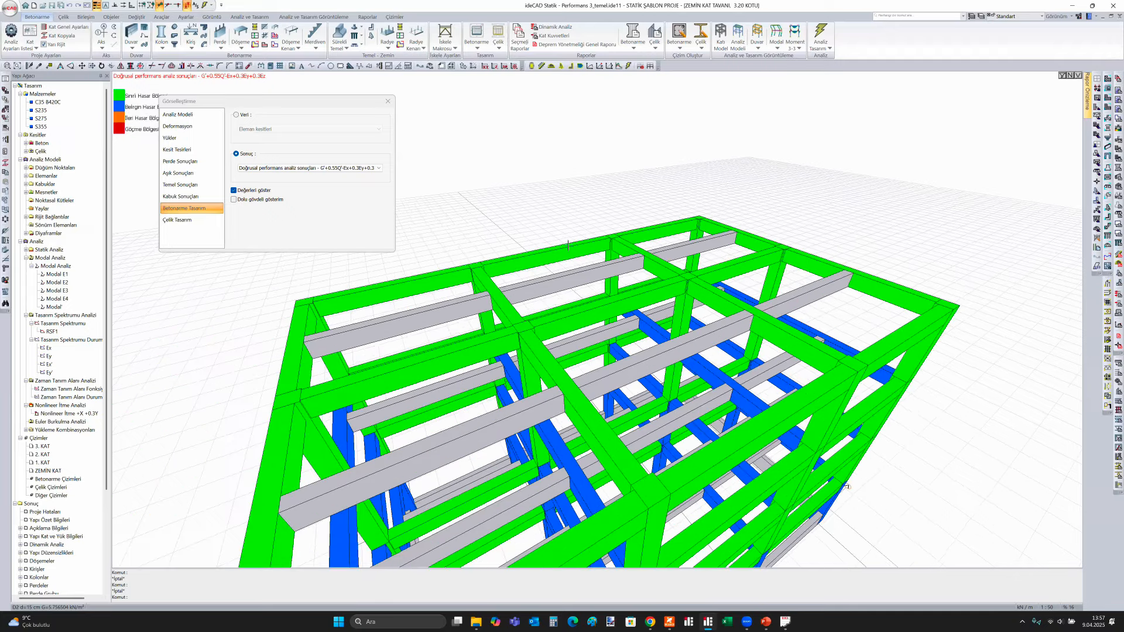
shift+middle_drag(632, 277, 630, 287)
scroll(631, 287, up, 5)
shift+middle_drag(557, 254, 556, 252)
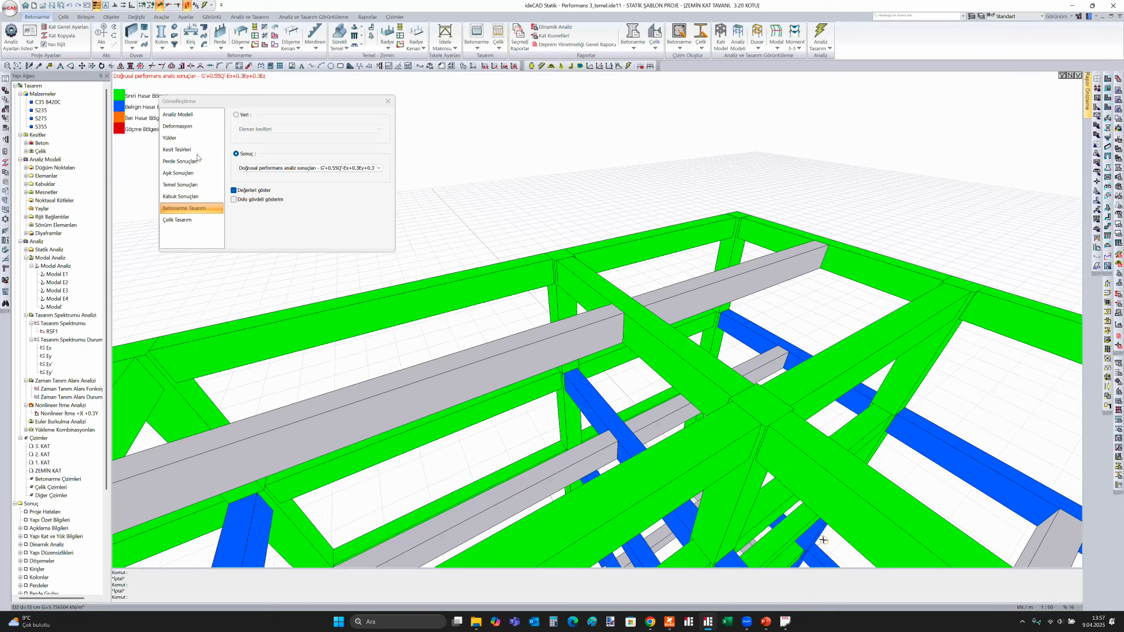
Close the result visualization and return to the solid perspective view of the whole building
click(293, 167)
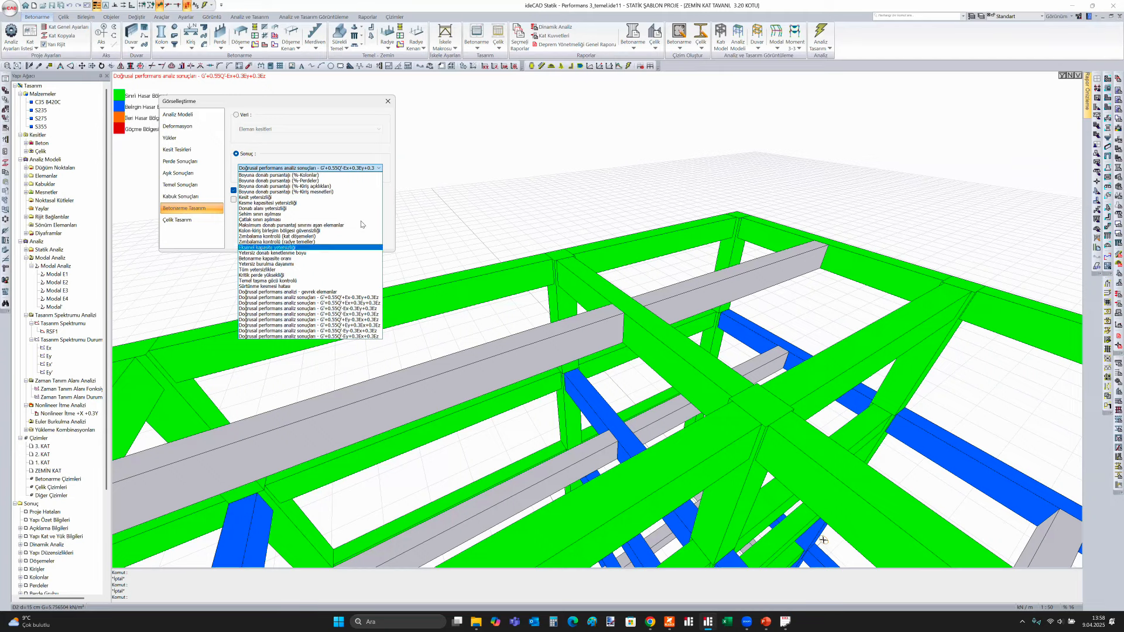
click(170, 128)
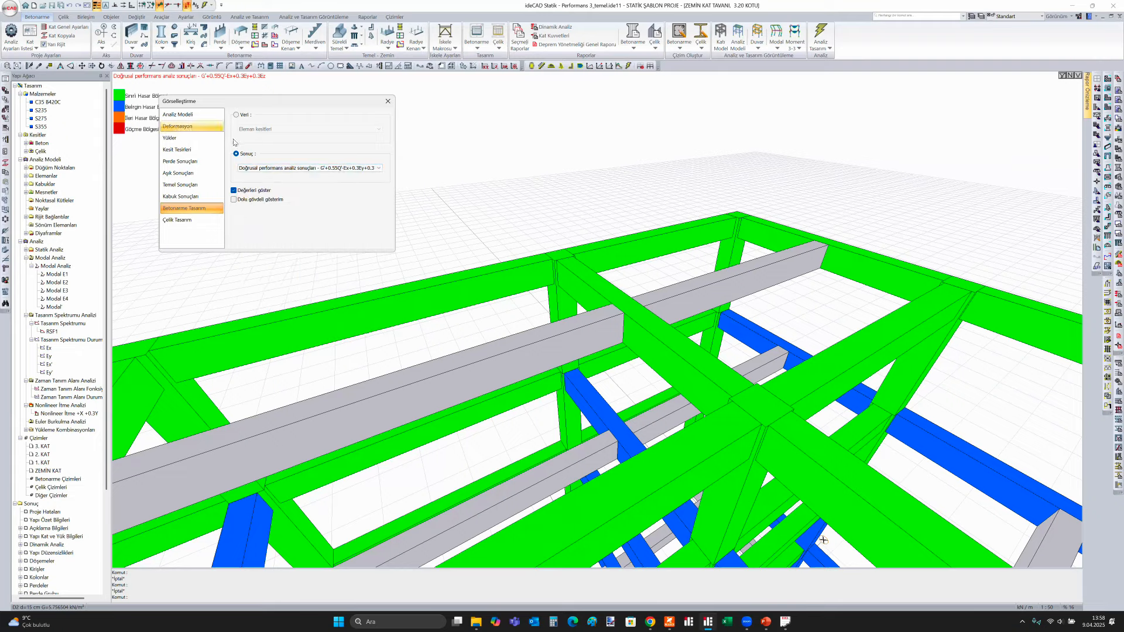
click(388, 100)
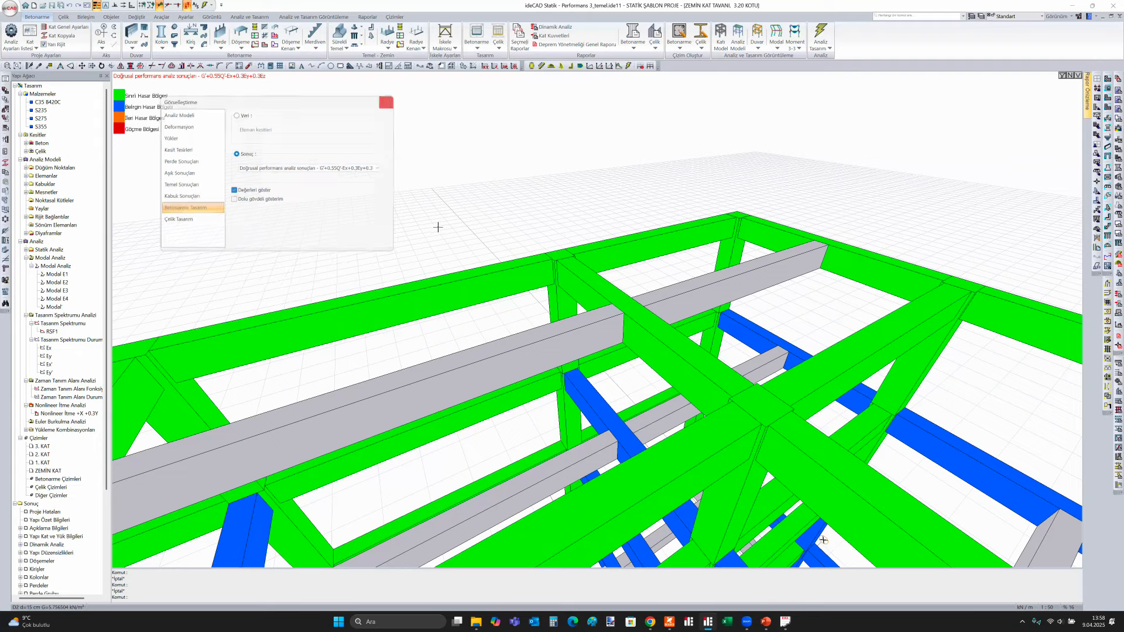
right_click(439, 228)
click(466, 432)
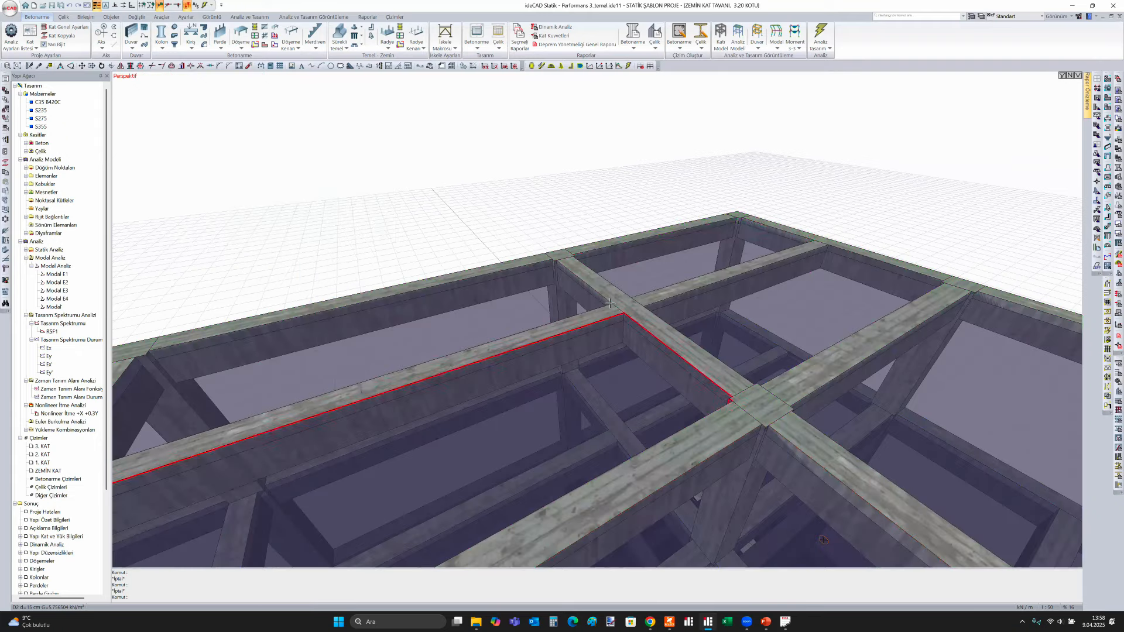
scroll(648, 473, down, 6)
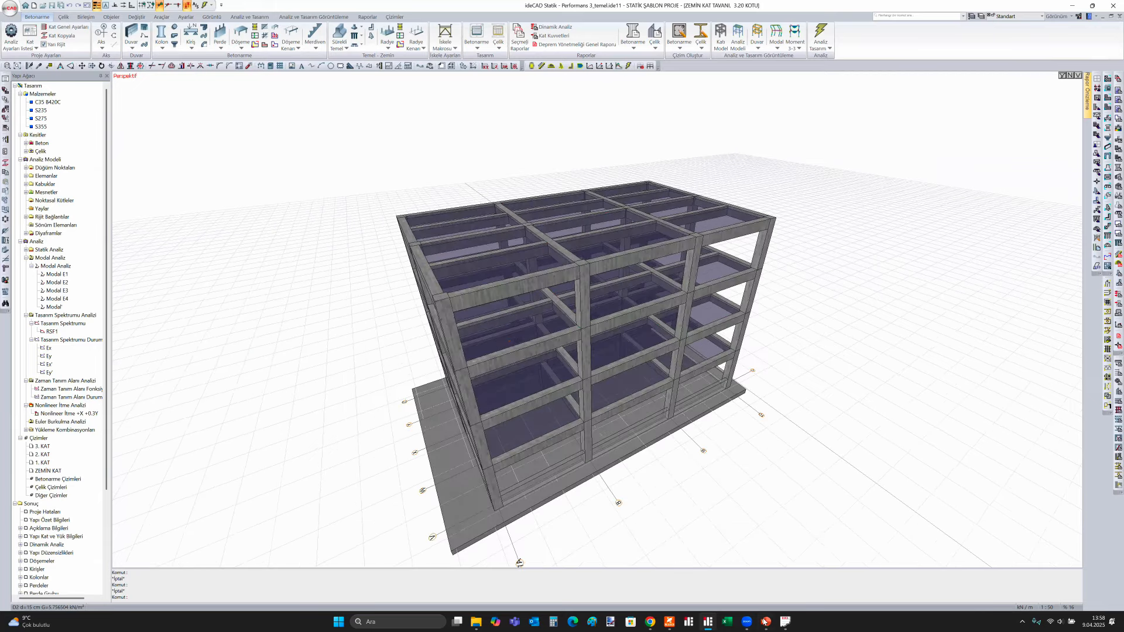
Switch to the PowerPoint presentation and present the TBDY deformation limits slide full screen
click(766, 621)
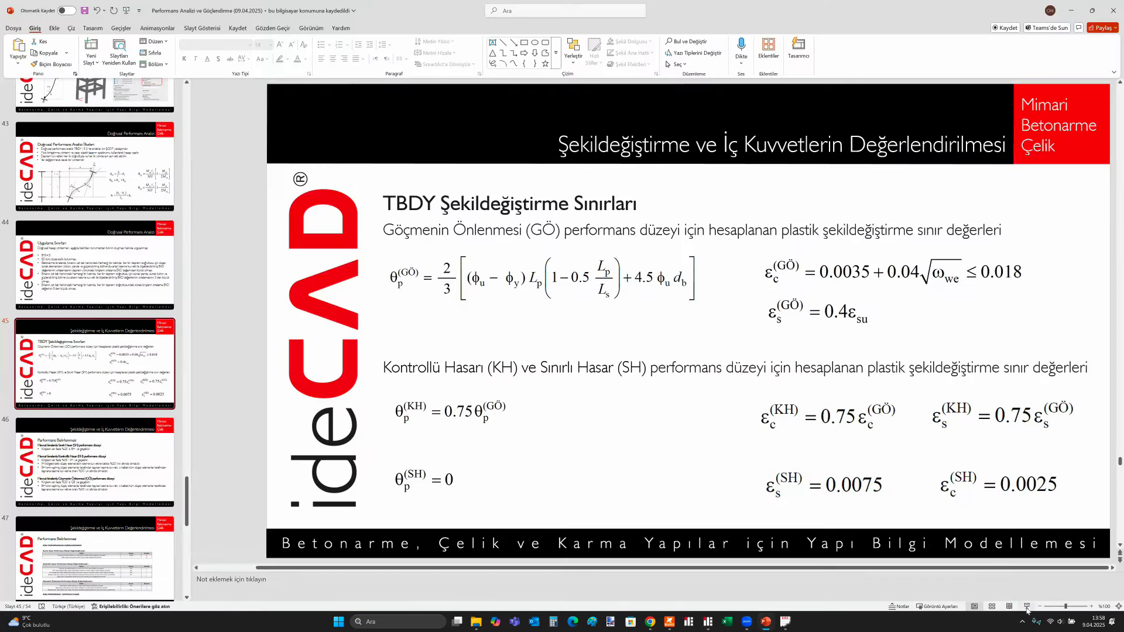
click(1007, 603)
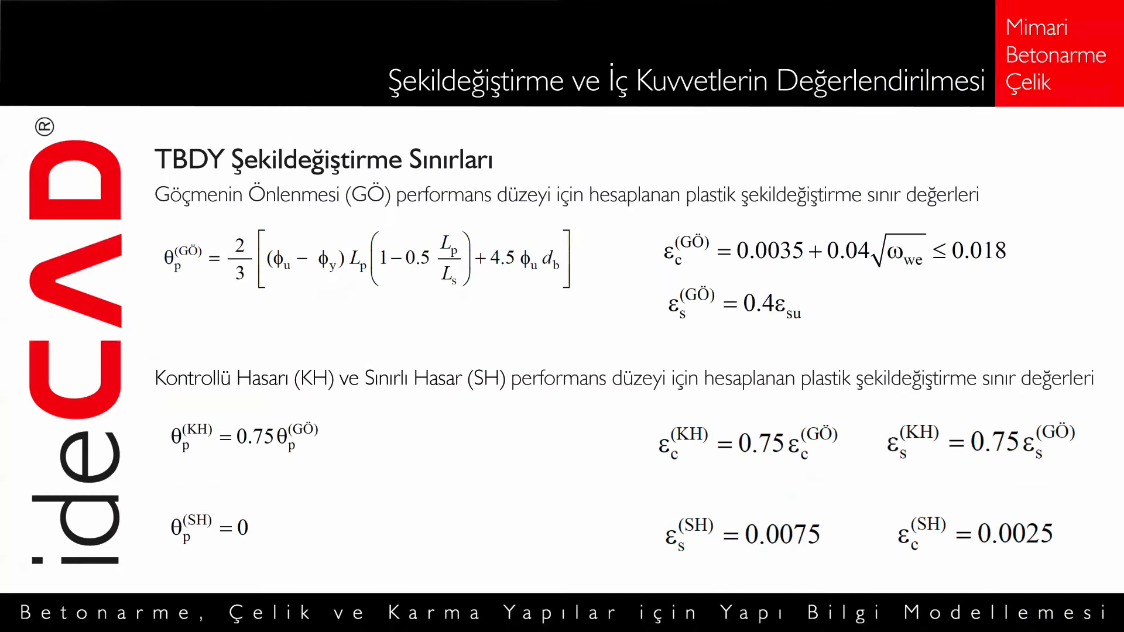
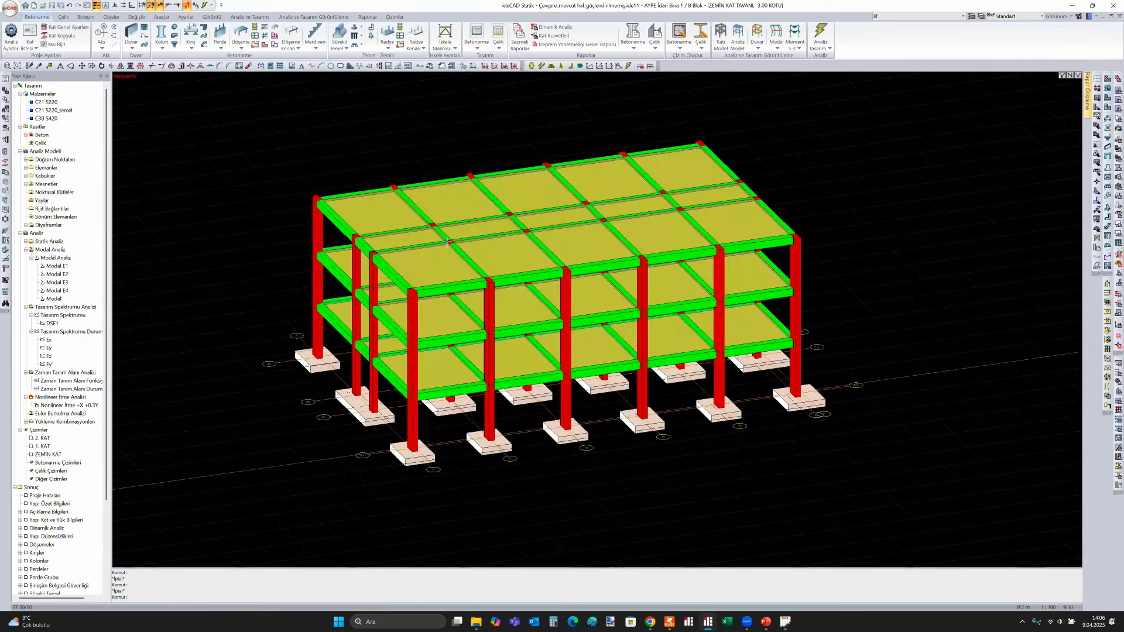
Open the nonlinear pushover analysis options and enable all eight loading directions, from +X +0.3Y to -Y -0.3X
click(821, 39)
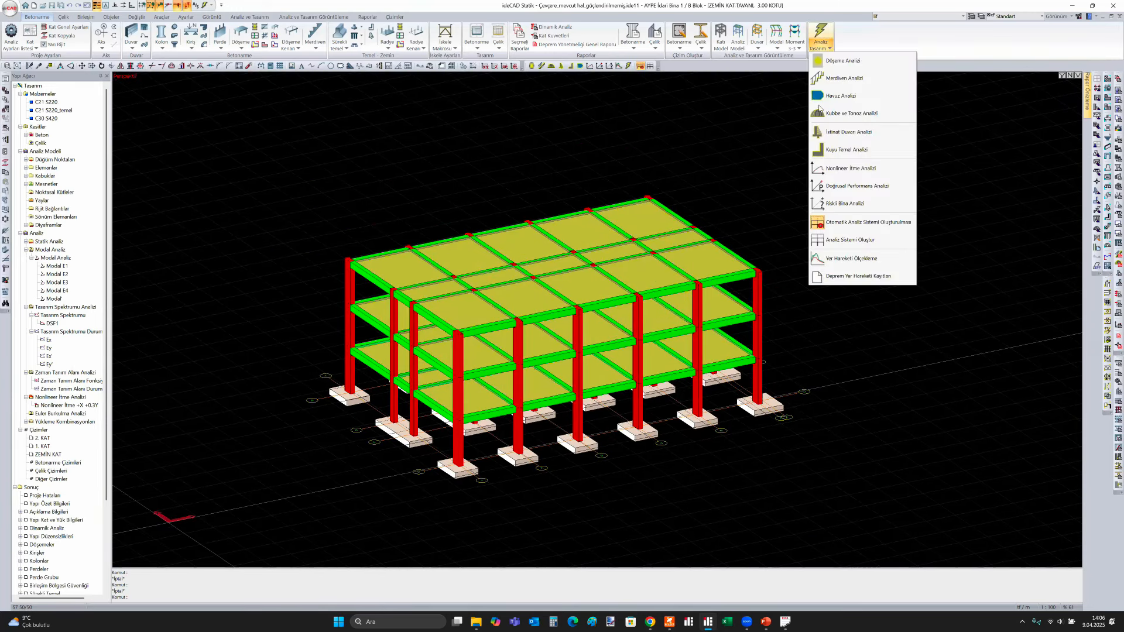
click(841, 170)
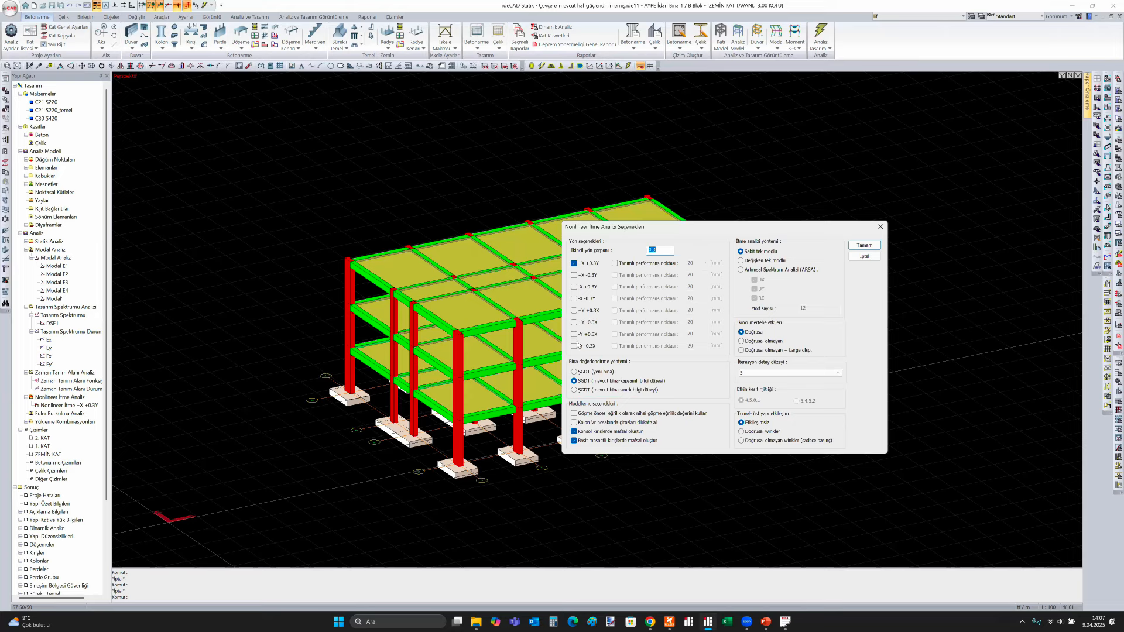
click(574, 275)
click(575, 286)
click(574, 298)
click(575, 310)
click(574, 322)
click(574, 334)
click(574, 346)
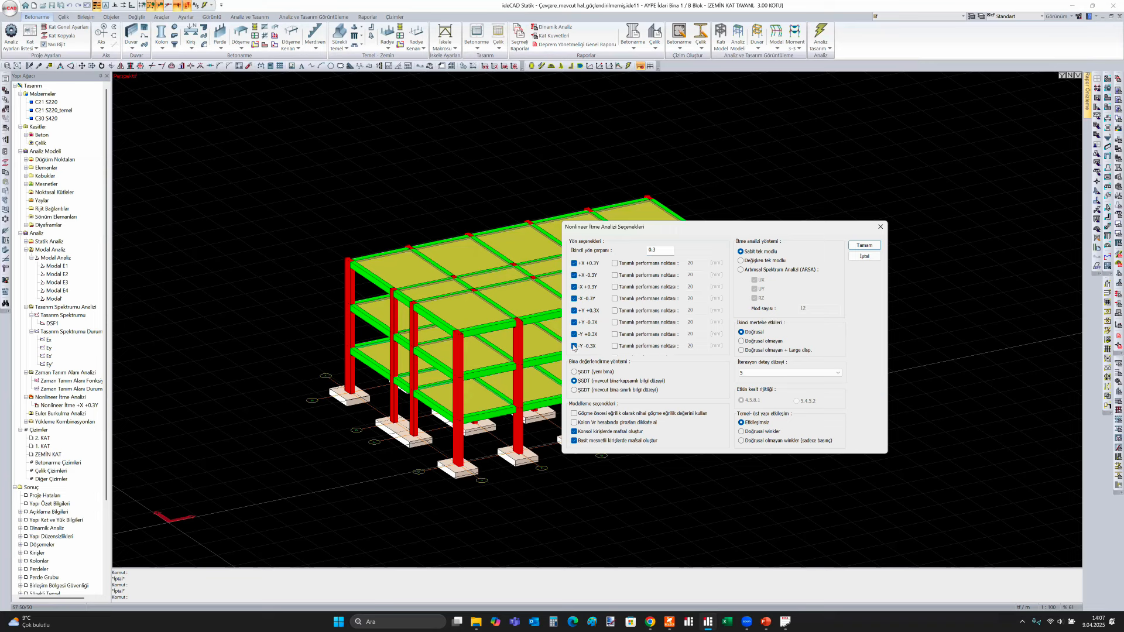
Clear the extra pushover loading directions so that only +X +0.3Y remains selected
click(574, 346)
click(574, 334)
click(575, 322)
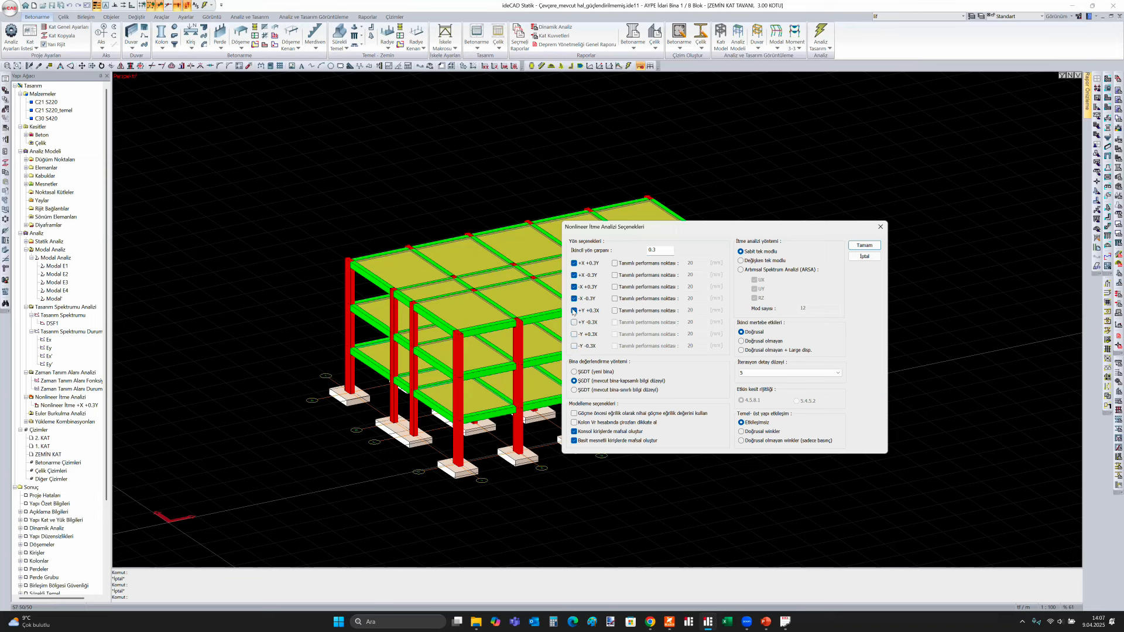
click(574, 310)
click(575, 299)
click(574, 287)
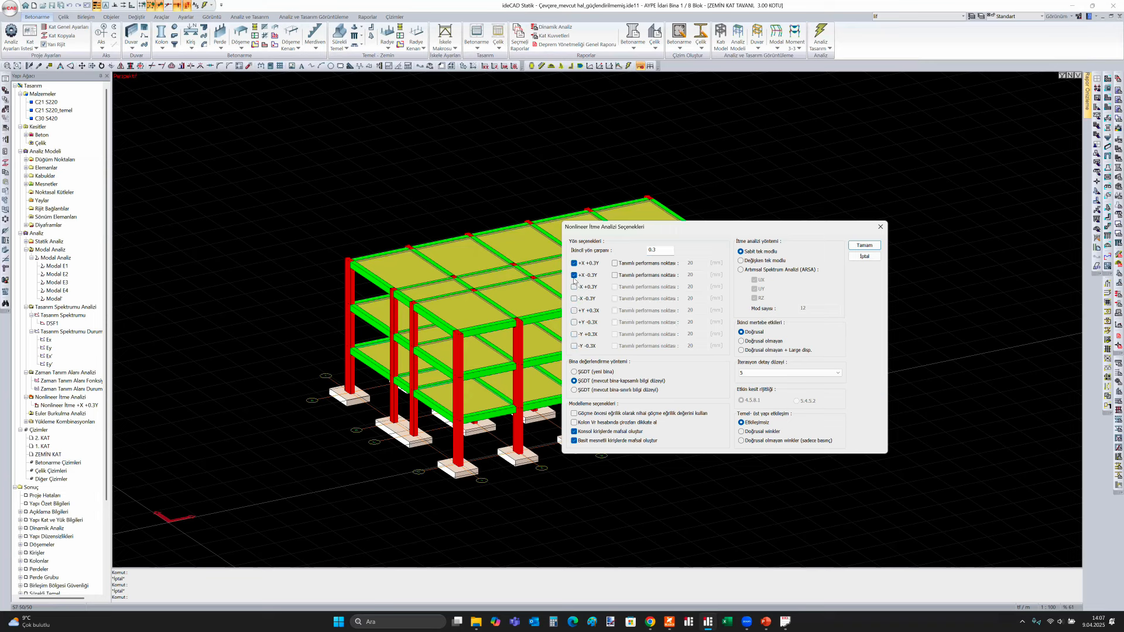
click(574, 276)
Toggle the +Y +0.3X and -Y -0.3X directions on and off again, then run the pushover analysis for +X +0.3Y only
drag(636, 228, 240, 135)
click(182, 215)
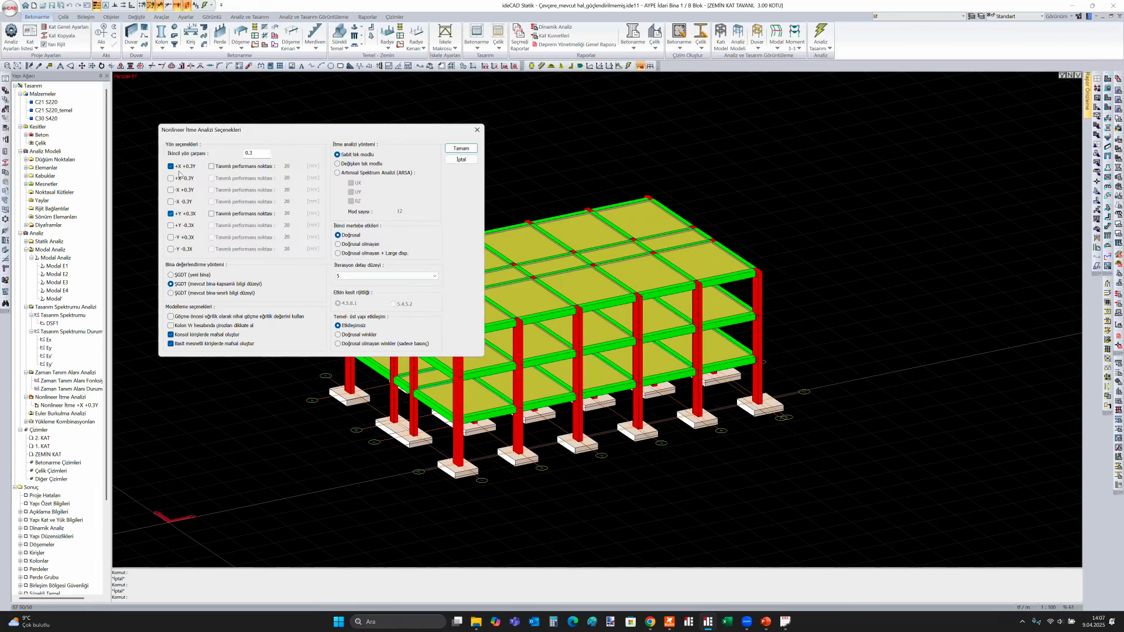
click(171, 216)
click(170, 250)
click(170, 249)
click(461, 148)
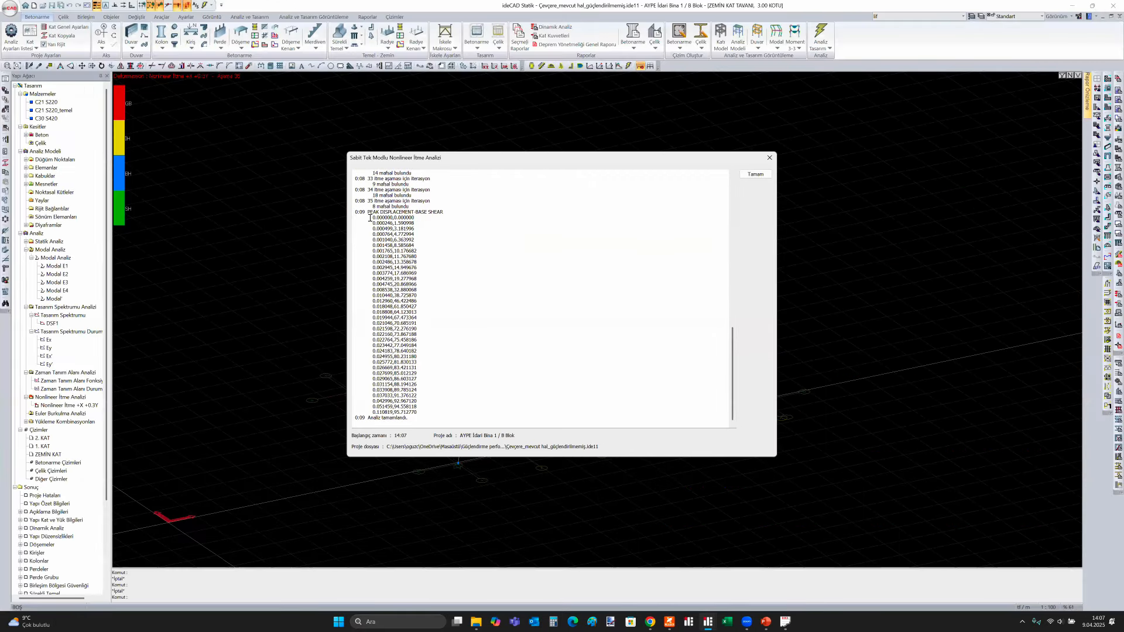
Highlight the peak displacement and base shear pairs in the pushover analysis log, then close the log
drag(369, 218, 397, 256)
drag(441, 427, 441, 413)
click(649, 335)
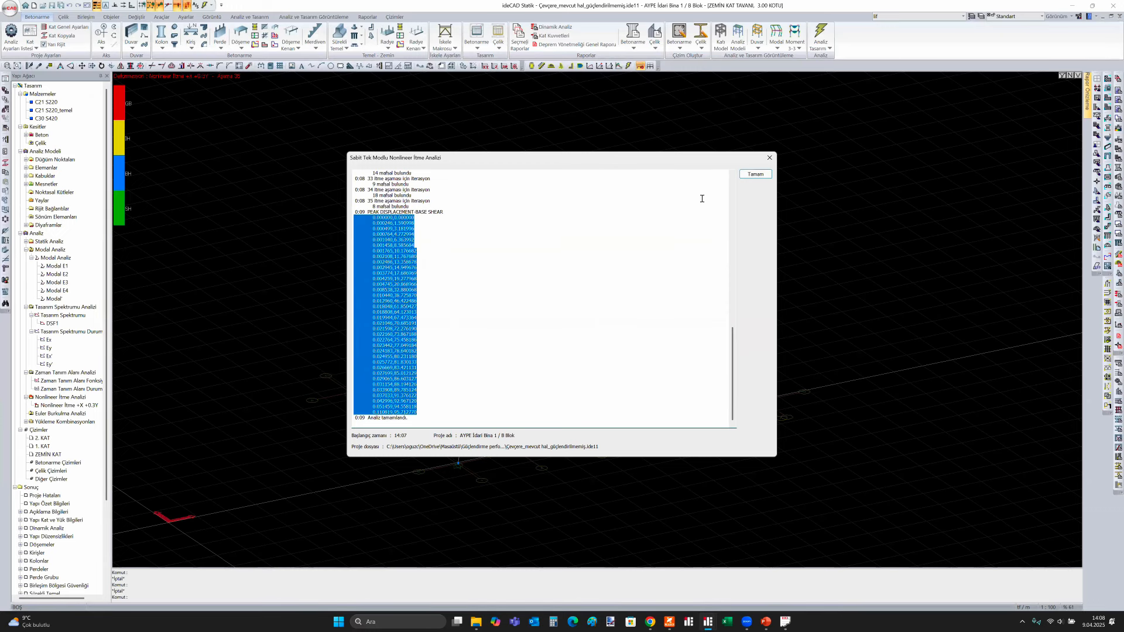
drag(416, 413, 351, 216)
drag(418, 408, 355, 212)
click(754, 175)
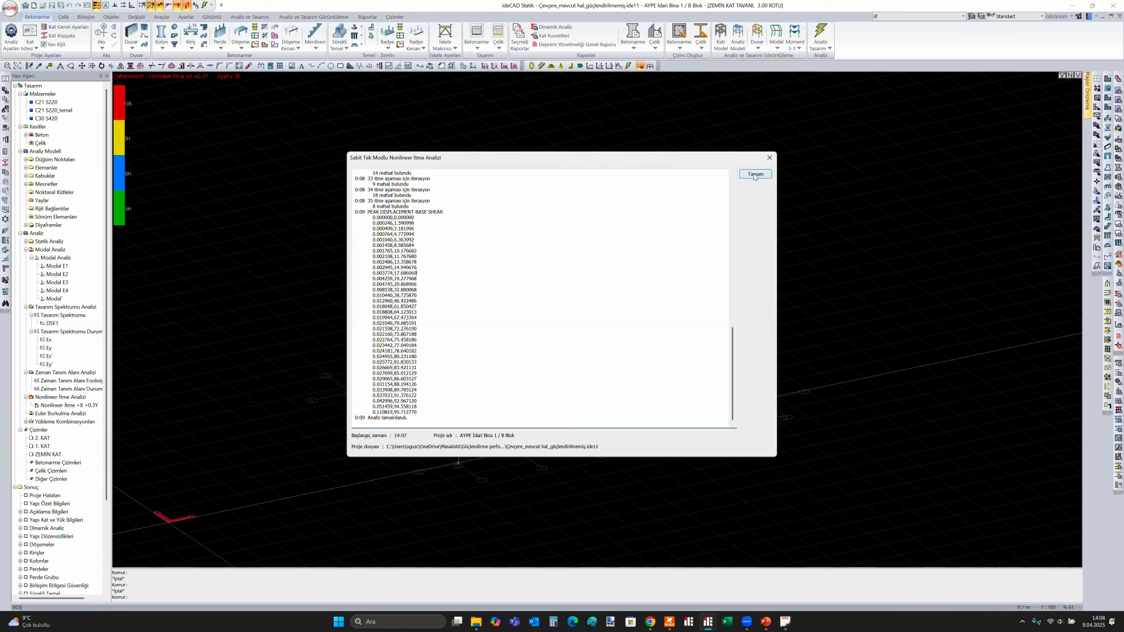
click(755, 175)
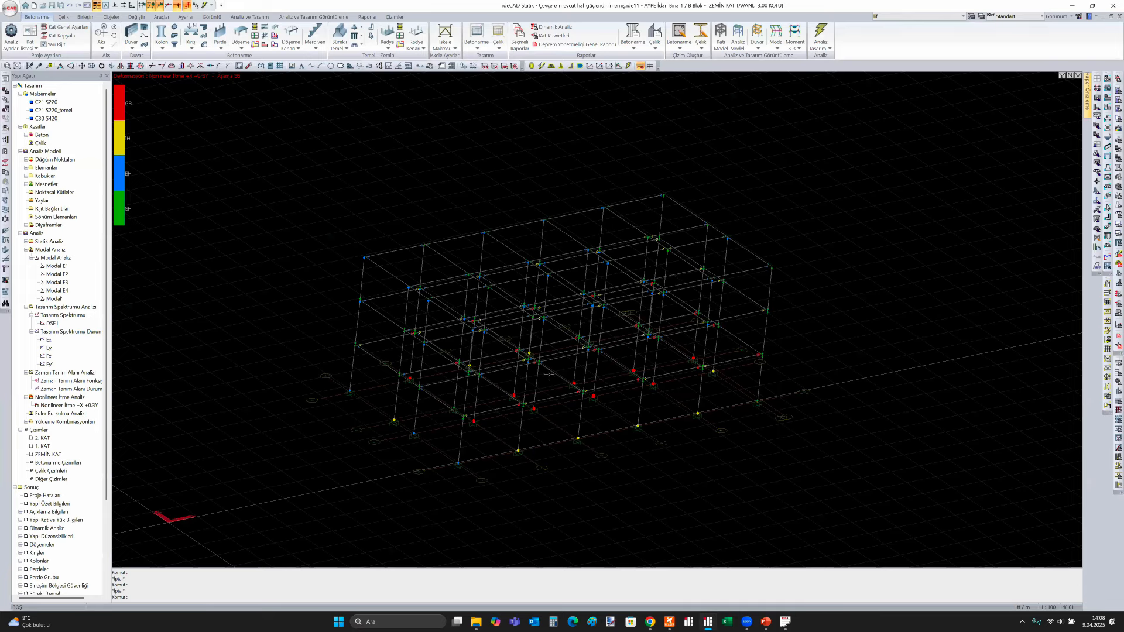
Orbit to the ground-storey column bases and open the hinge results of one of the red-marked column hinges
shift+middle_drag(549, 375, 548, 413)
scroll(544, 365, up, 1)
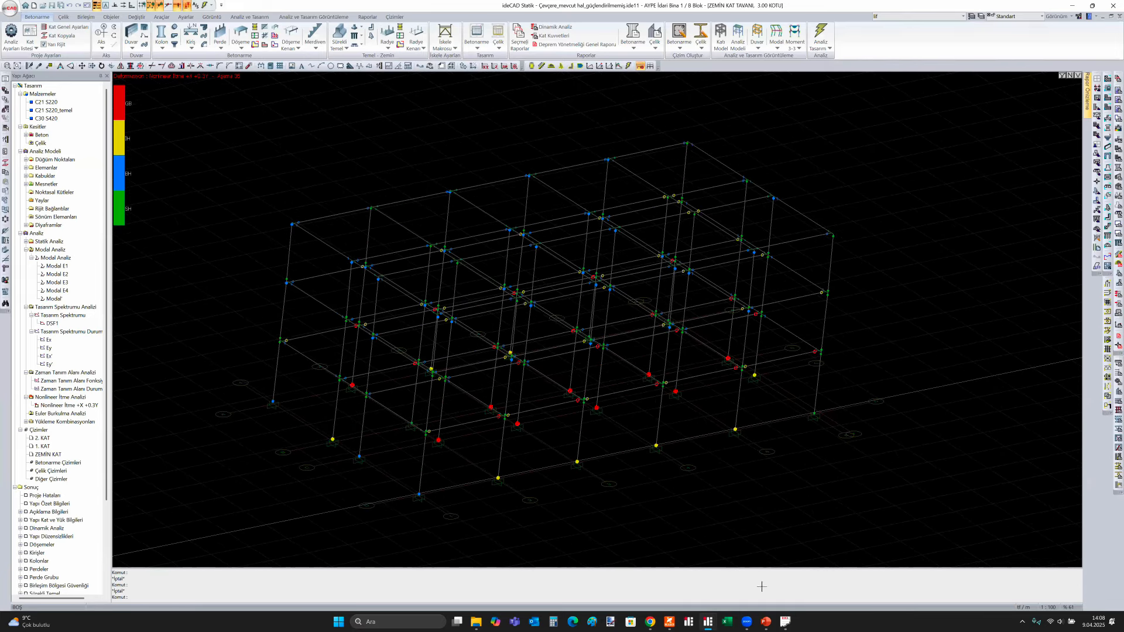
mouse_move(611, 484)
shift+middle_down()
mouse_move(476, 384)
mouse_move(532, 427)
mouse_move(515, 372)
mouse_move(807, 360)
mouse_move(587, 318)
shift+middle_up()
scroll(519, 341, up, 5)
click(587, 318)
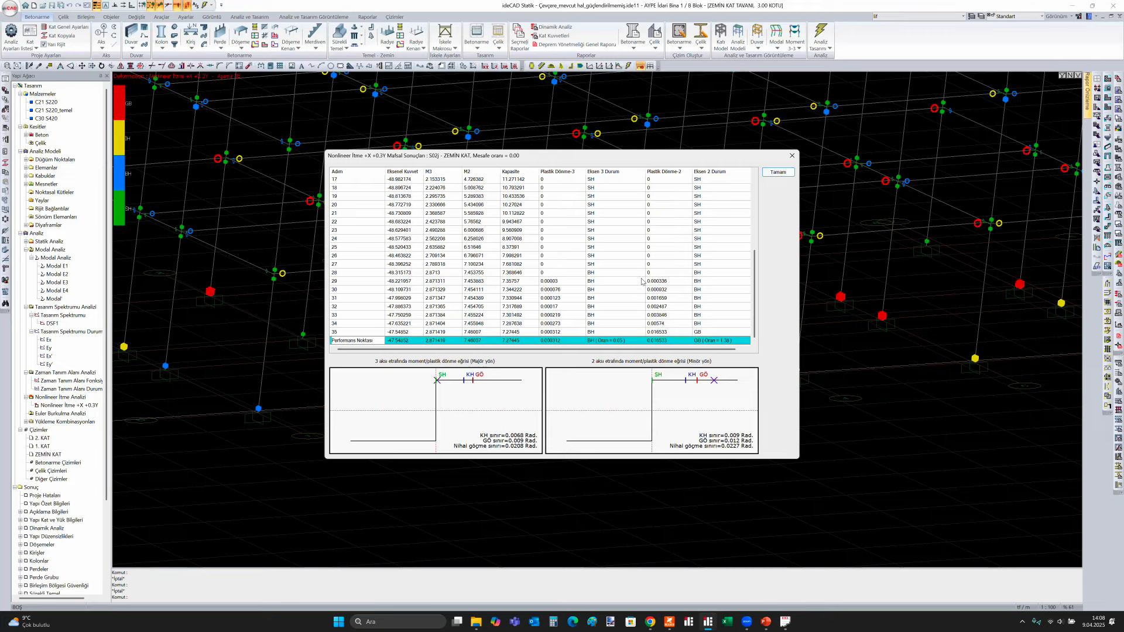
Examine the axis-3 plastic rotations in the hinge results table from the initial step to the performance point
click(690, 280)
click(543, 197)
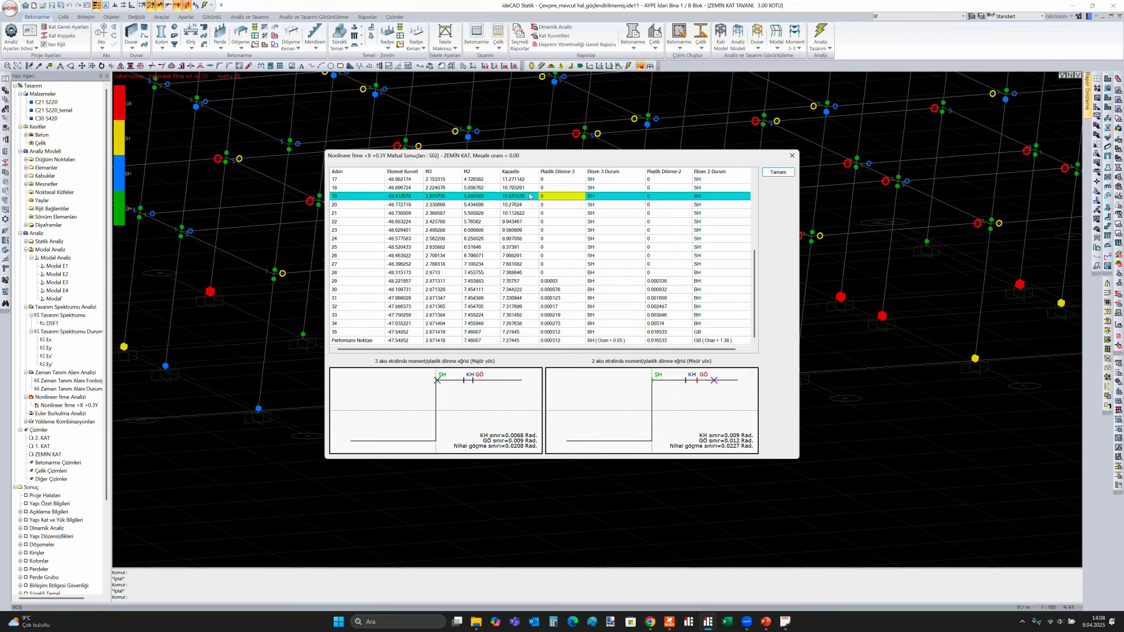
scroll(542, 197, up, 6)
click(552, 182)
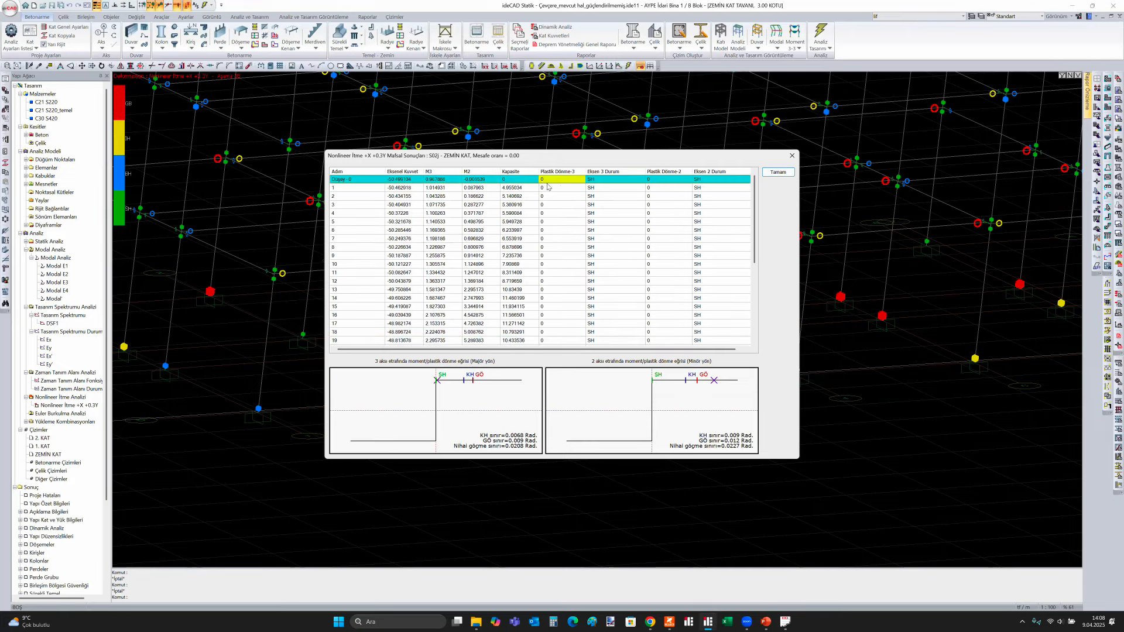
scroll(535, 197, down, 6)
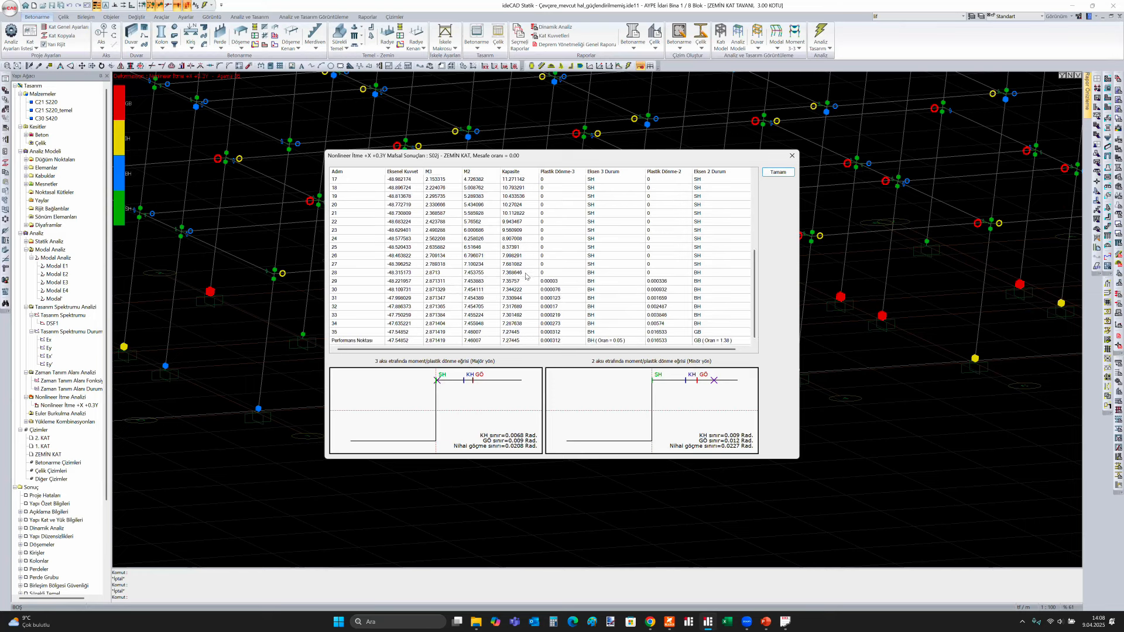
Compare the hinge's capacity values over the pushover steps, check its axis-2 state at the performance point, and close the results
click(522, 272)
scroll(608, 290, up, 4)
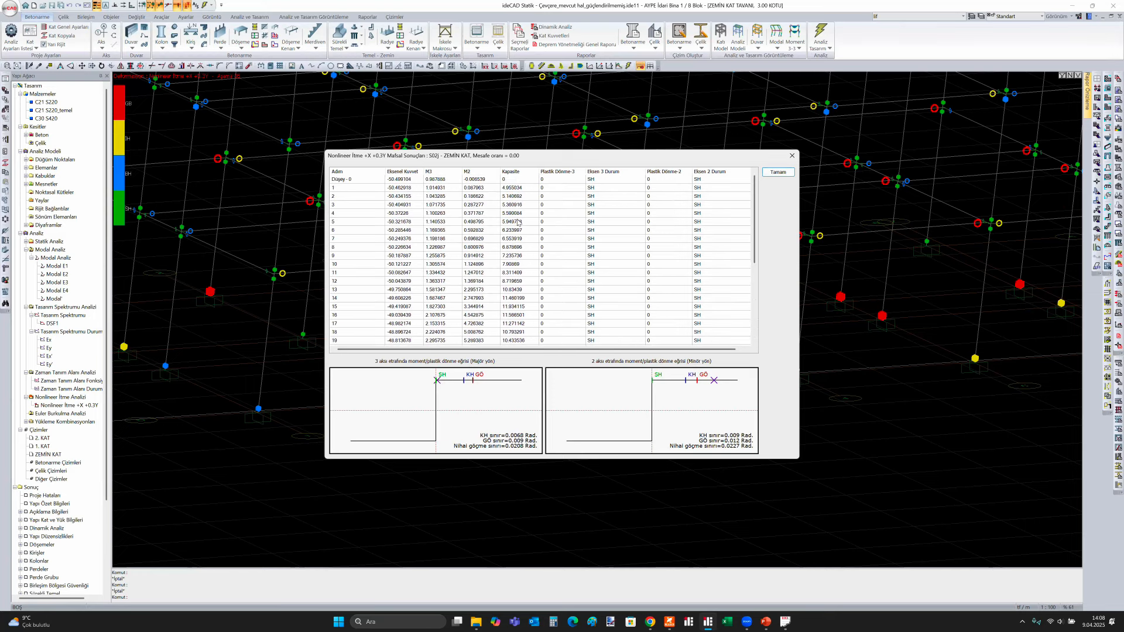
click(518, 255)
click(520, 282)
scroll(544, 286, down, 3)
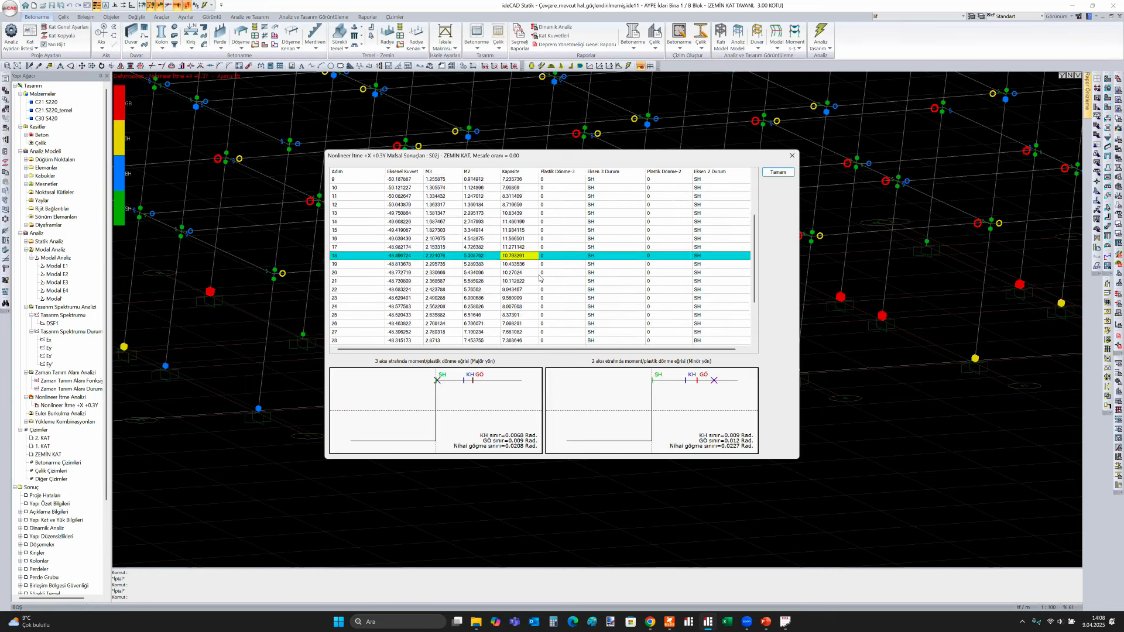
scroll(566, 288, down, 1)
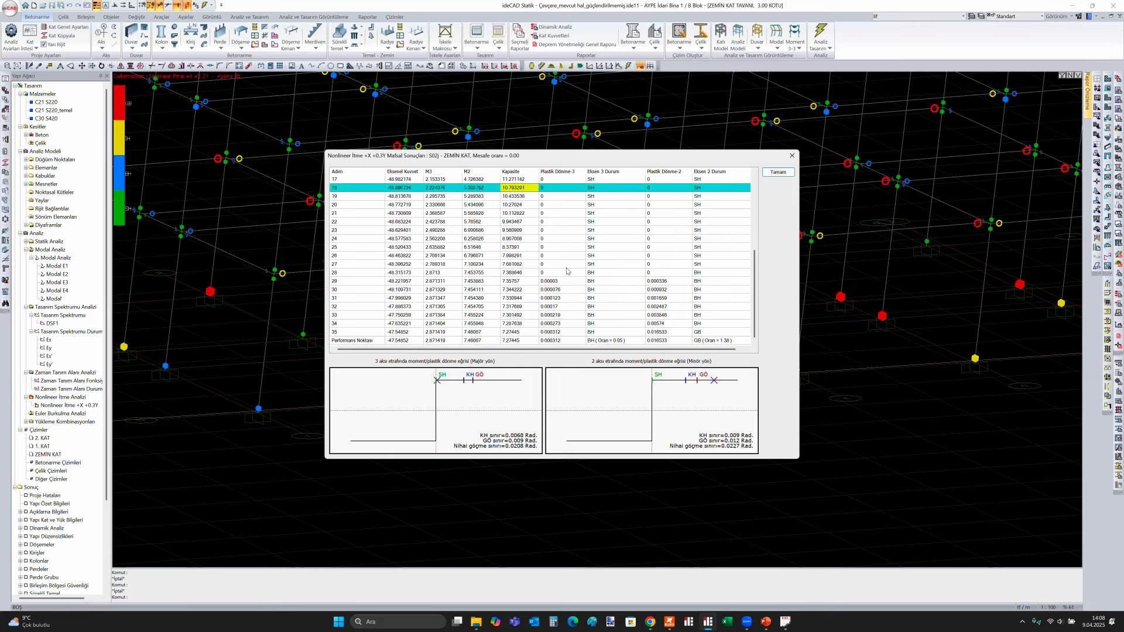
click(537, 282)
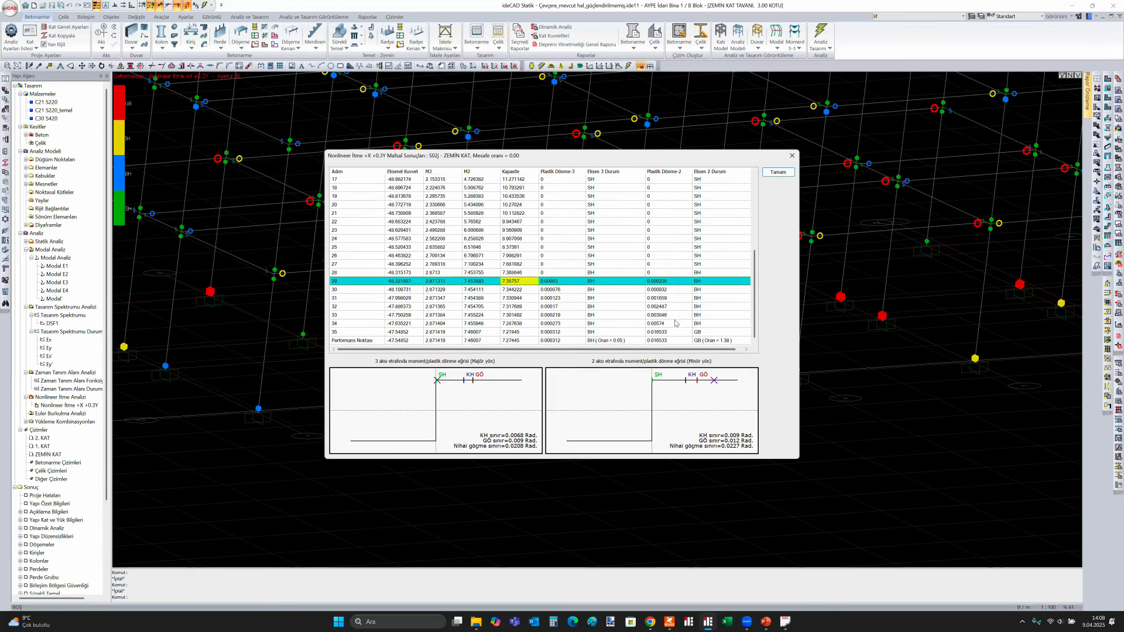
click(713, 338)
key(Escape)
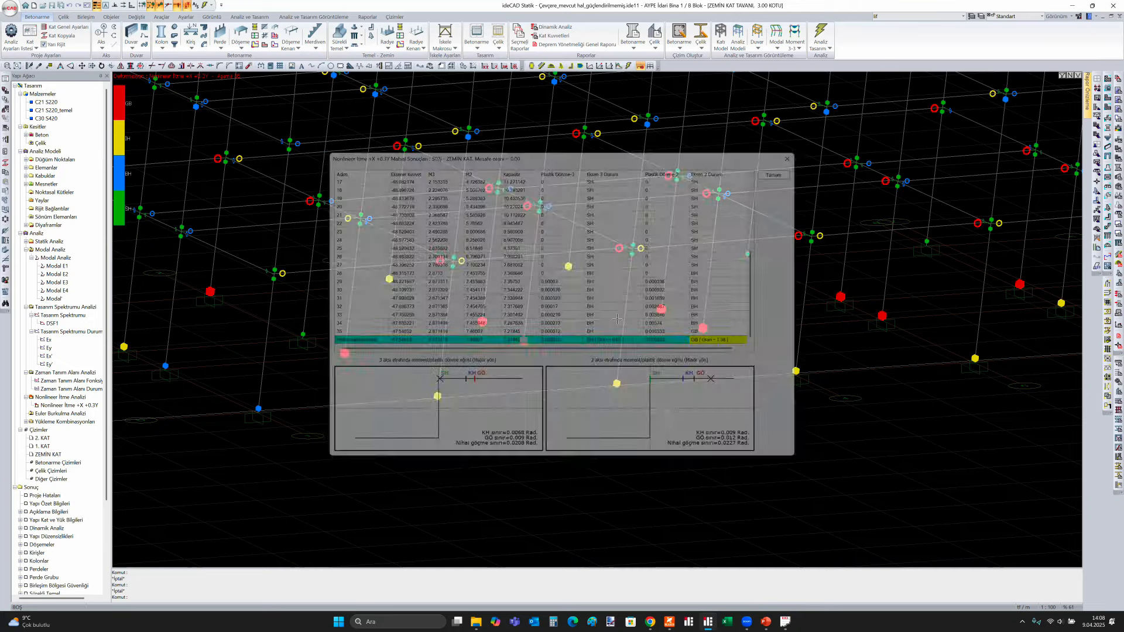
View the ground-storey hinges from another angle, open the results of a beam-level hinge, and close them again
scroll(564, 329, down, 2)
middle_drag(464, 442, 455, 462)
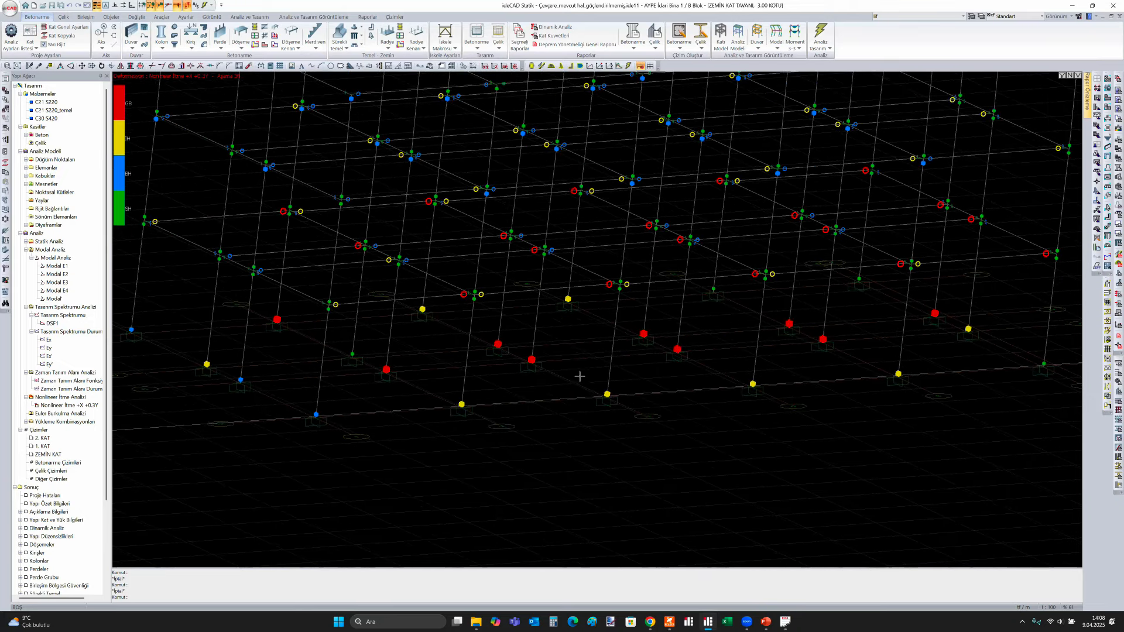
ctrl+middle_drag(587, 325, 550, 314)
scroll(574, 355, up, 2)
click(573, 351)
key(Escape)
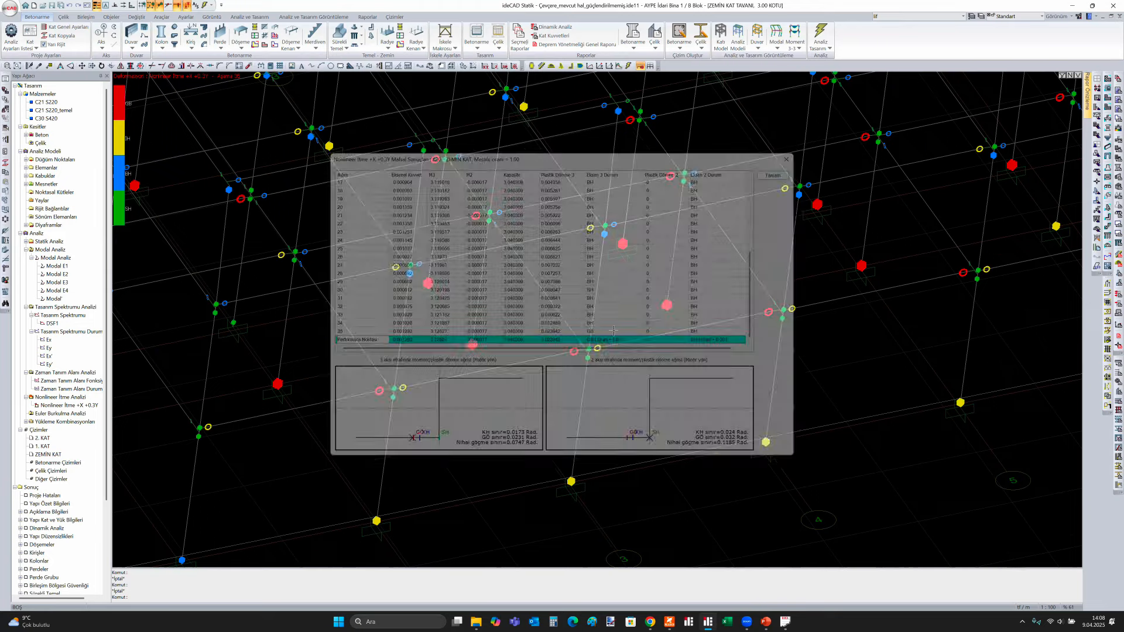
Show the whole frame with its hinge states and leave the pushover hinge visualization
scroll(585, 321, down, 5)
ctrl+middle_drag(577, 371, 720, 476)
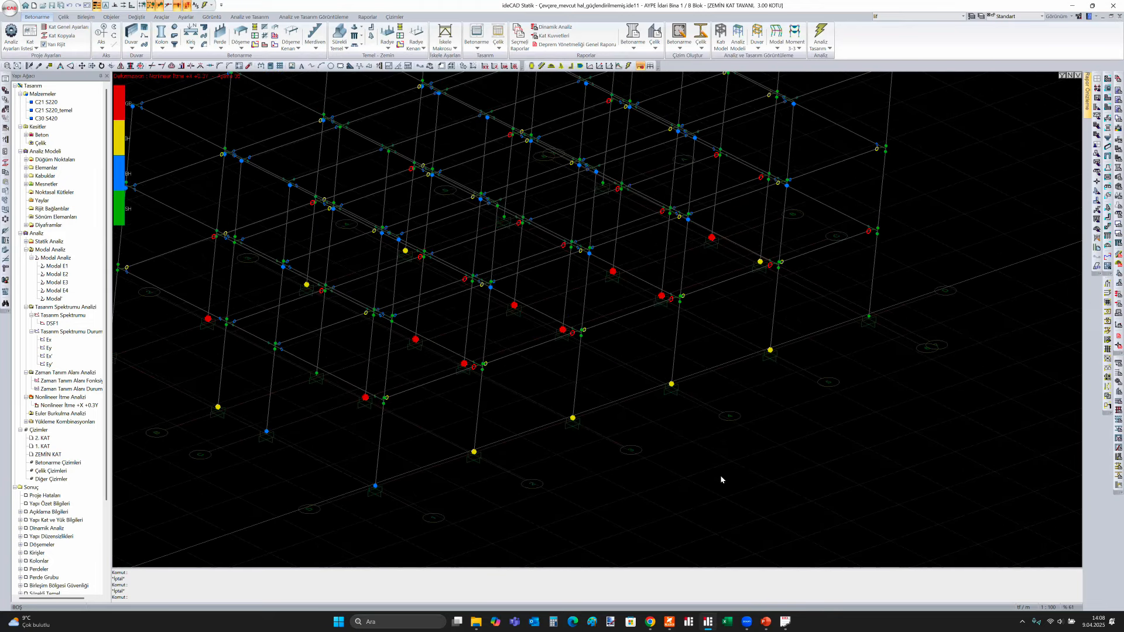
scroll(720, 475, down, 4)
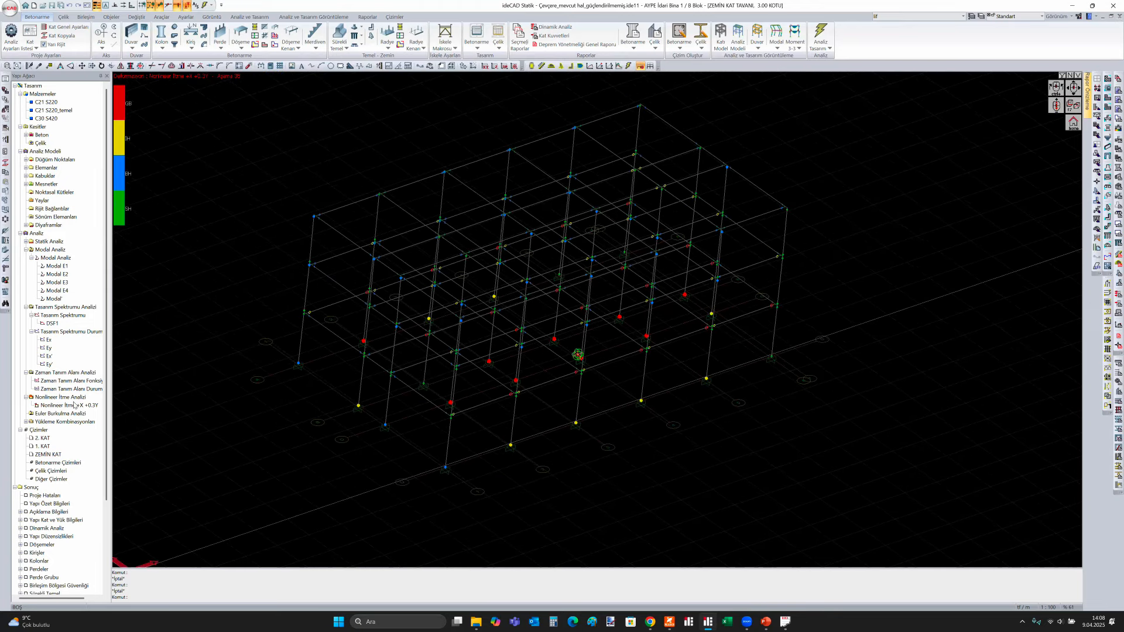
key(Escape)
Examine the modal capacity curve and the pushover curve of the Nonlineer İtme +X +0.3Y analysis, then close the graphs
right_click(74, 403)
click(88, 408)
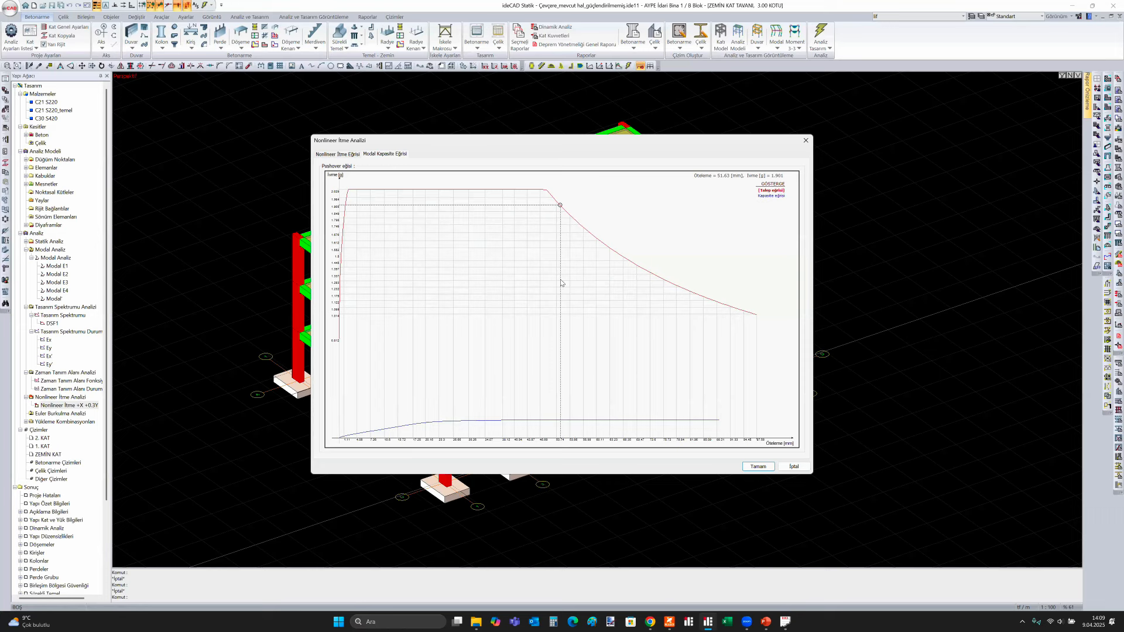
click(337, 155)
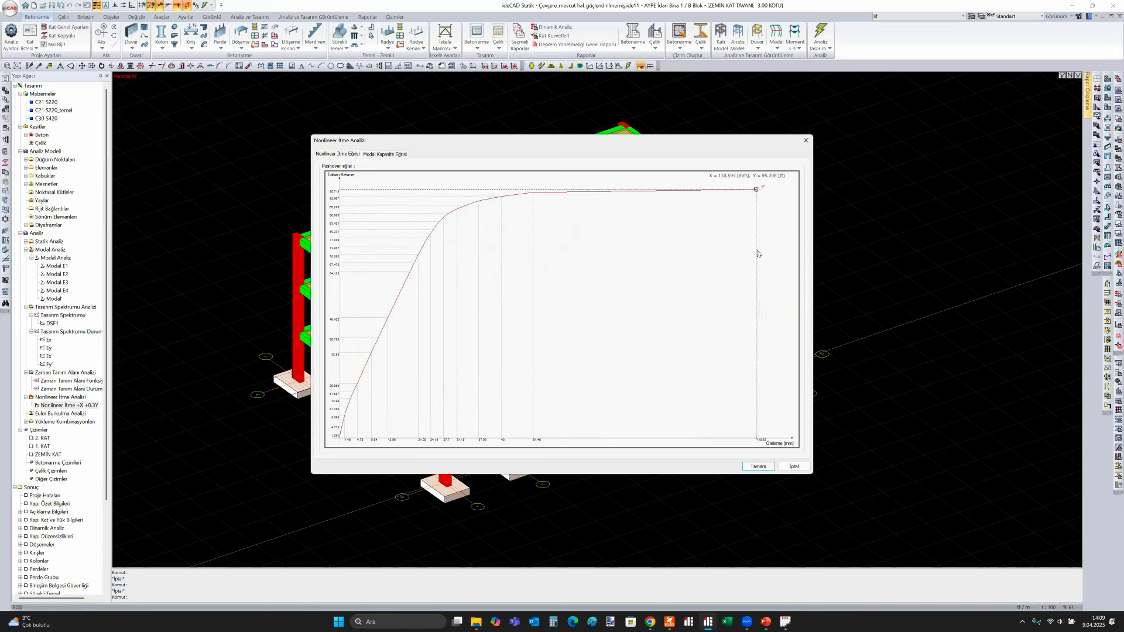
click(385, 154)
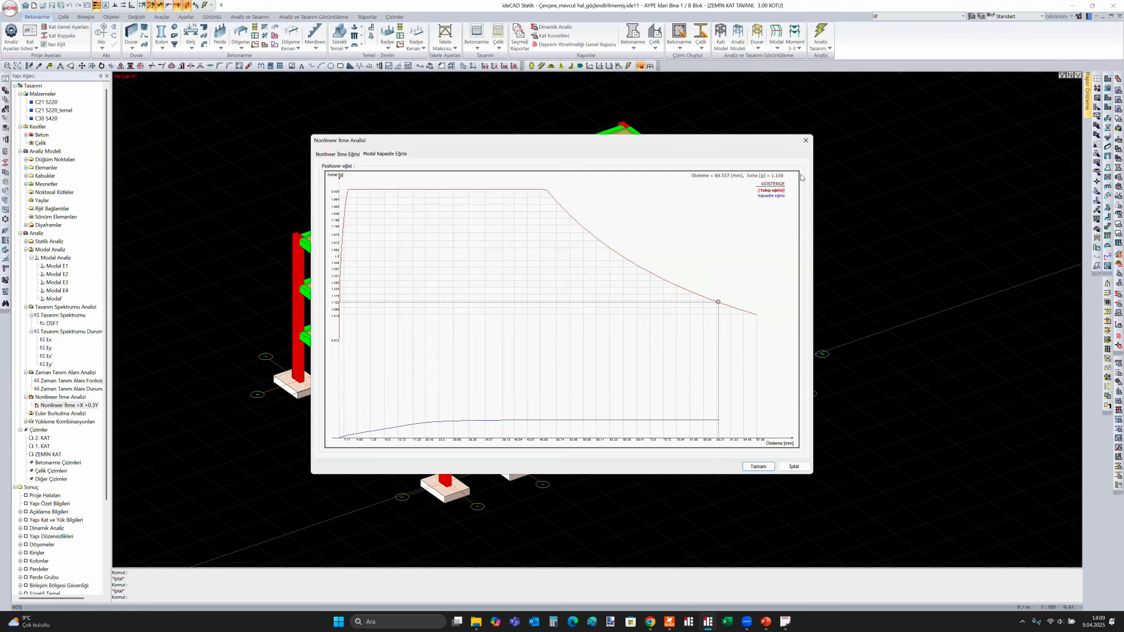
click(806, 140)
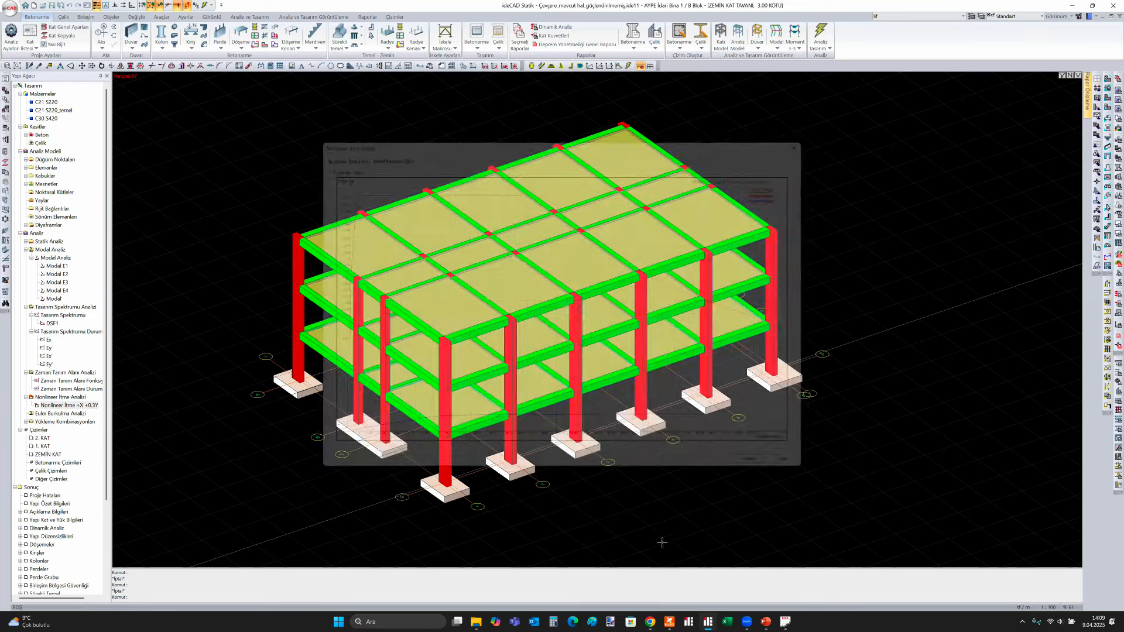
scroll(667, 497, down, 3)
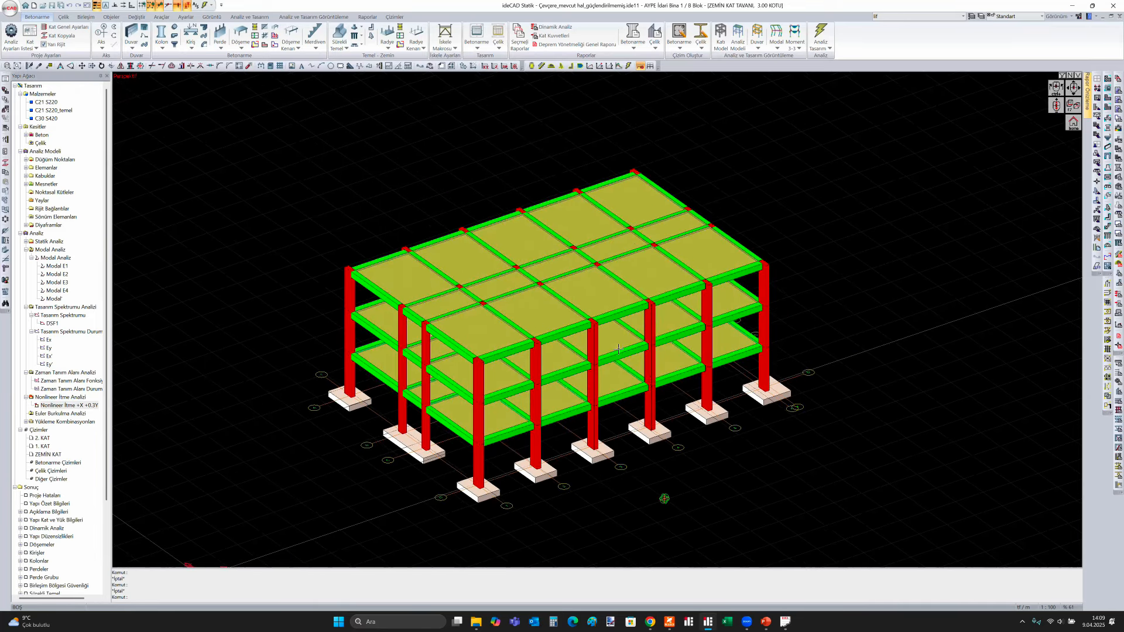
middle_drag(619, 349, 614, 409)
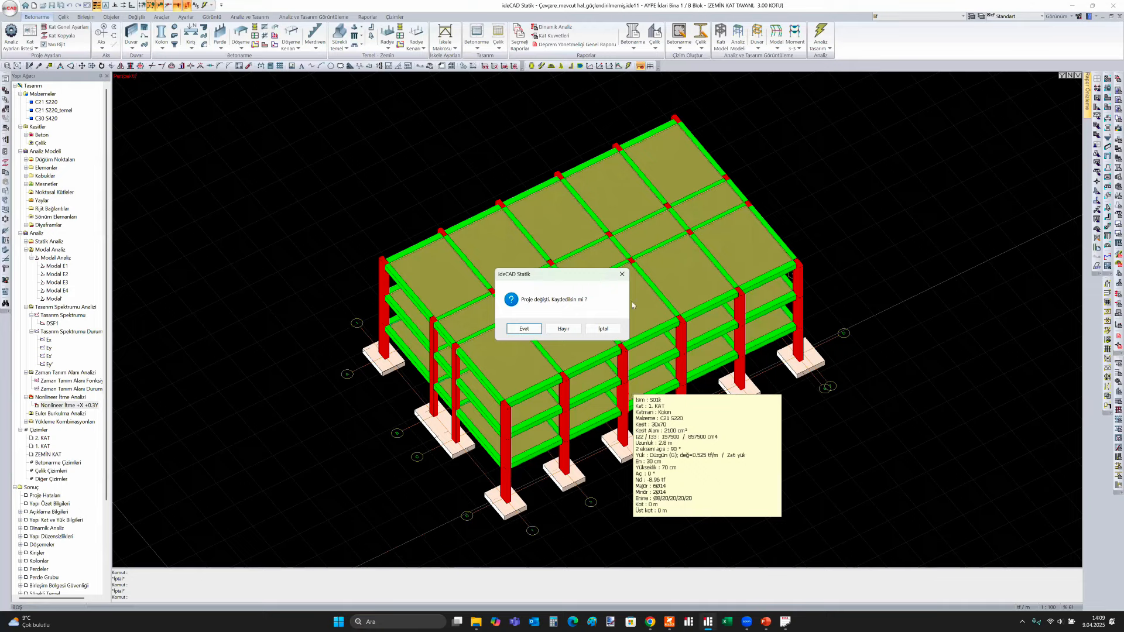
click(602, 328)
Open the settings of the front corner column on the ground storey and set its jacketing material to C30 S420
scroll(608, 429, up, 2)
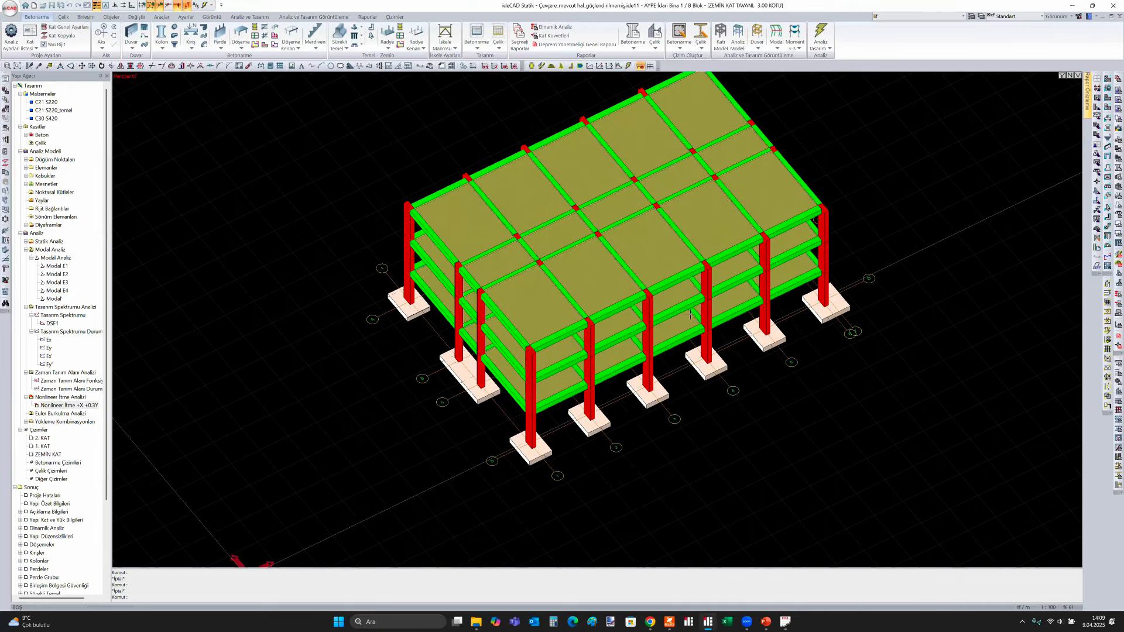
scroll(590, 406, up, 1)
scroll(590, 406, up, 1)
click(580, 394)
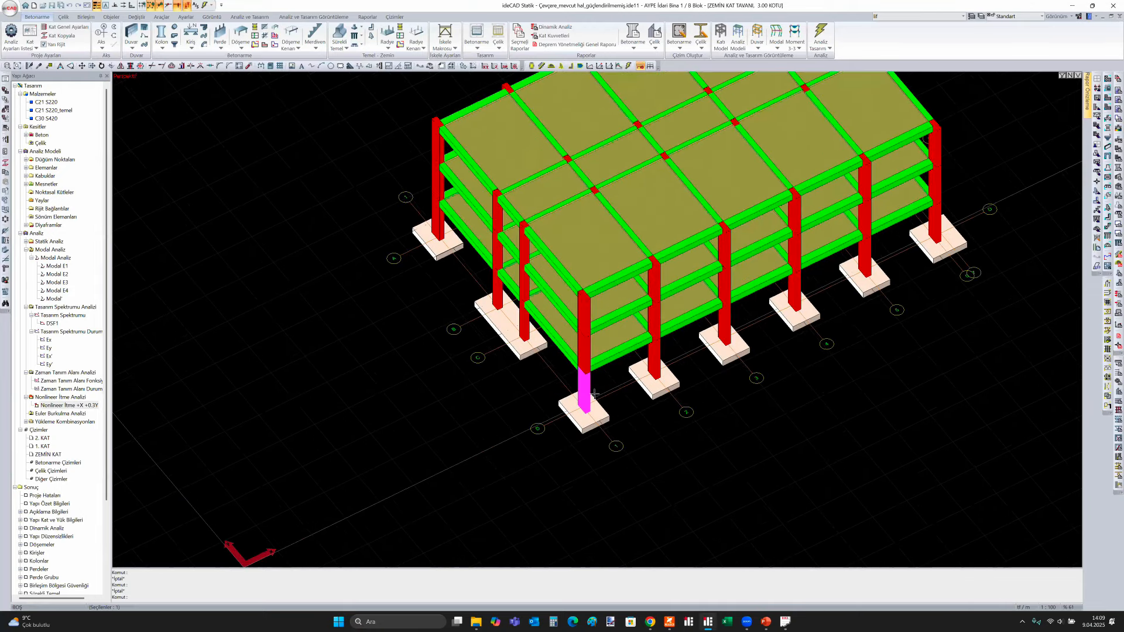
mouse_move(578, 393)
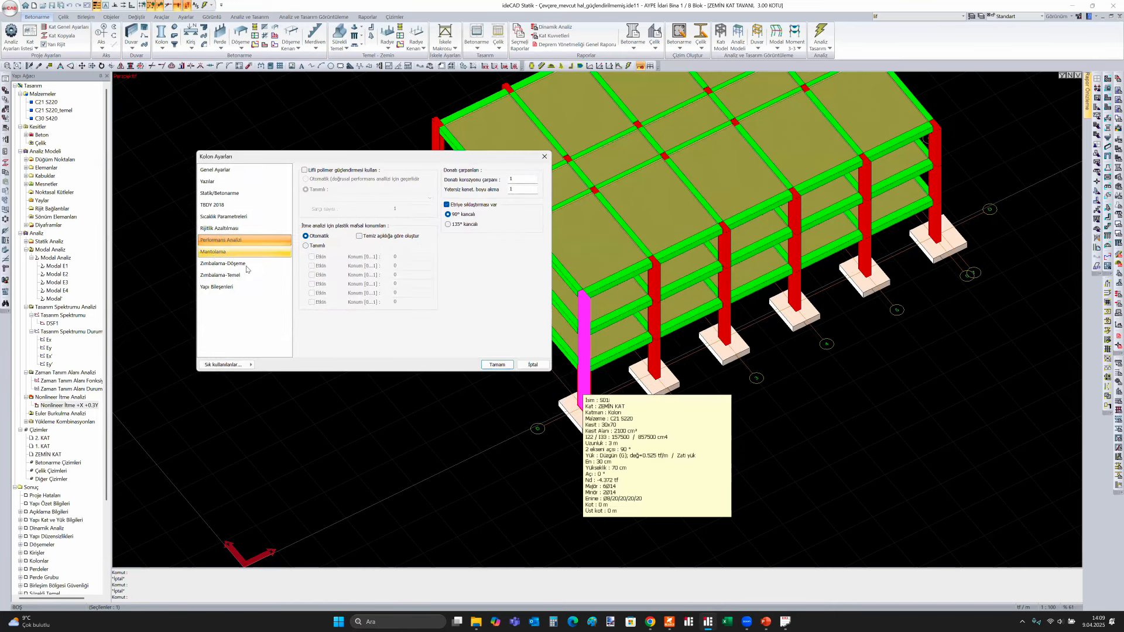
click(214, 253)
click(340, 182)
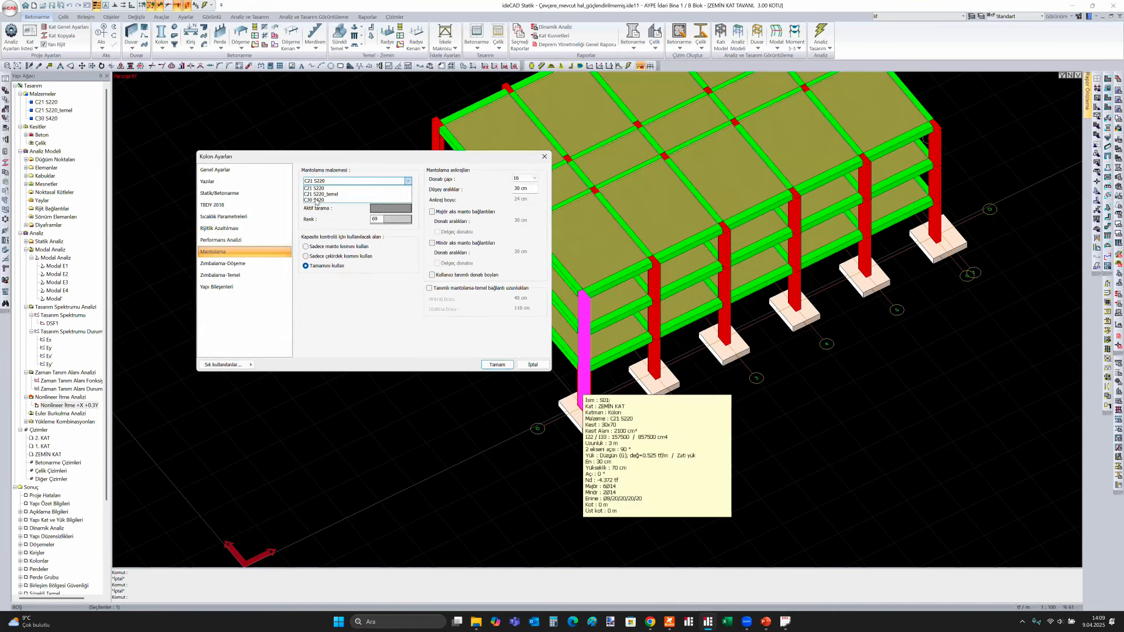
click(343, 188)
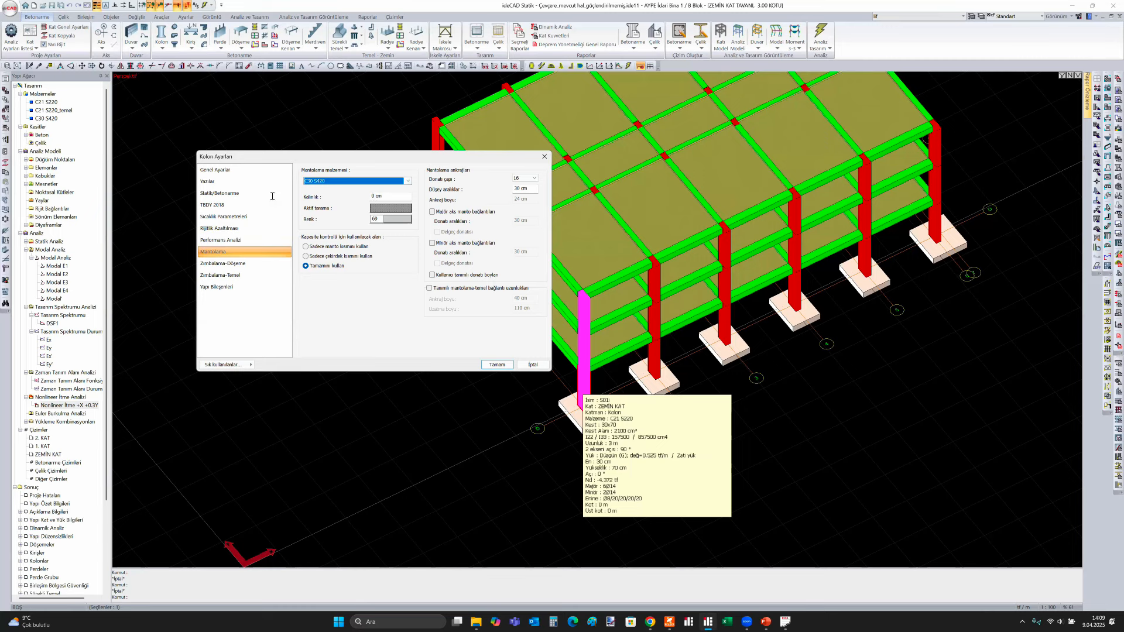
Set the corner column's jacketing thickness to 20 cm, apply the column settings and clear the selection
key(Tab)
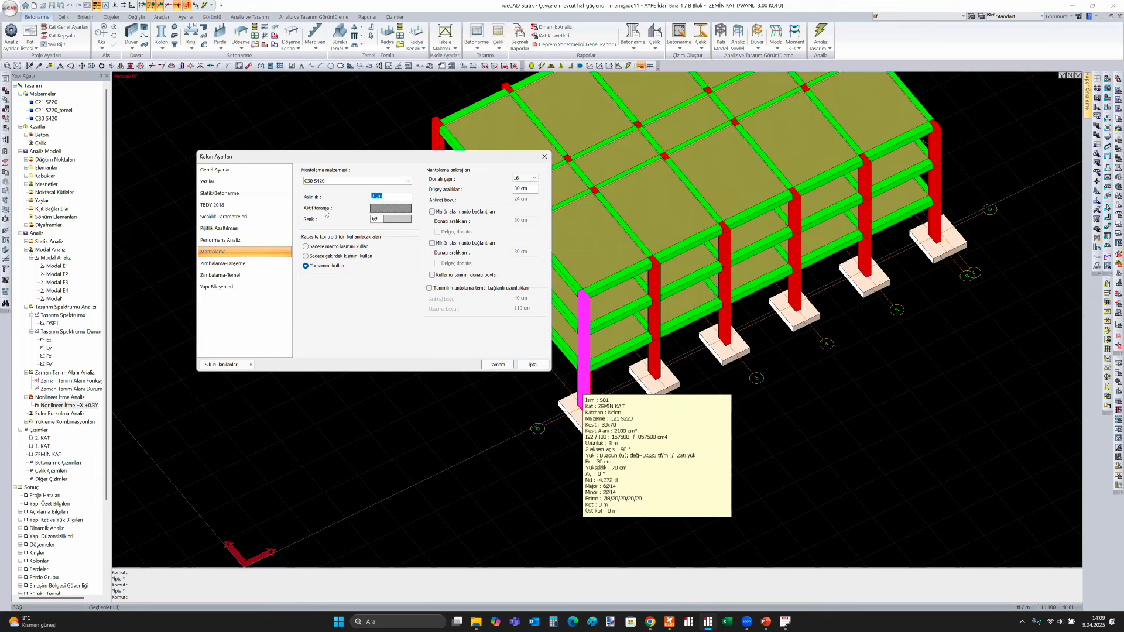
text(20)
click(528, 176)
click(529, 176)
click(433, 243)
click(432, 242)
click(496, 365)
key(Escape)
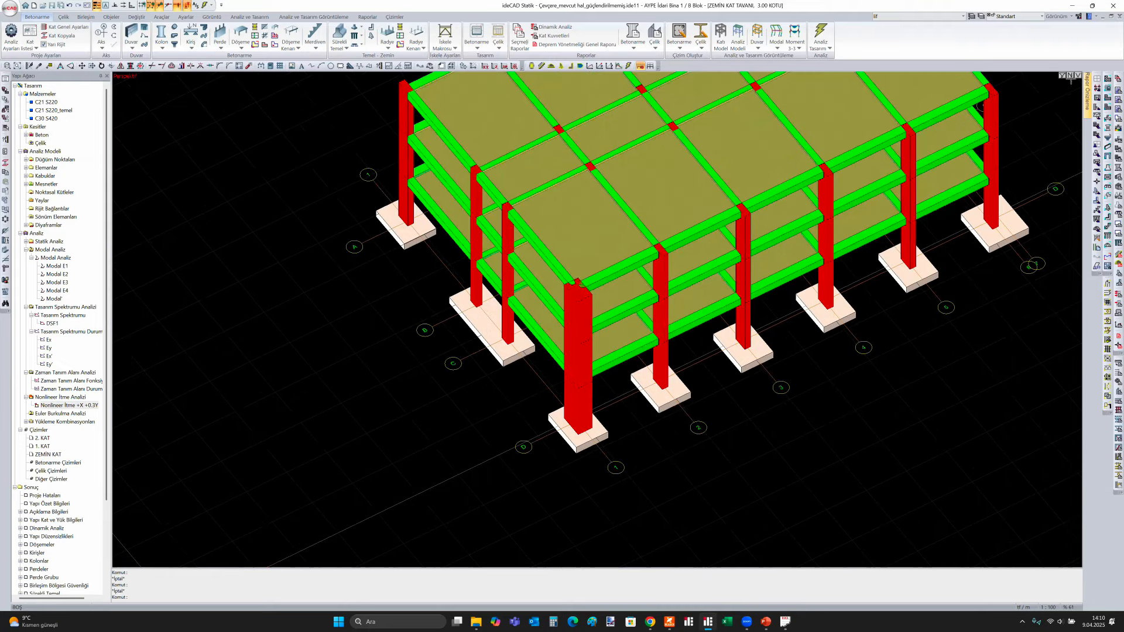
Inspect the jacketed corner column at axes D and 1 in the floor plan and the 3D model
scroll(291, 394, down, 3)
middle_drag(291, 394, 447, 381)
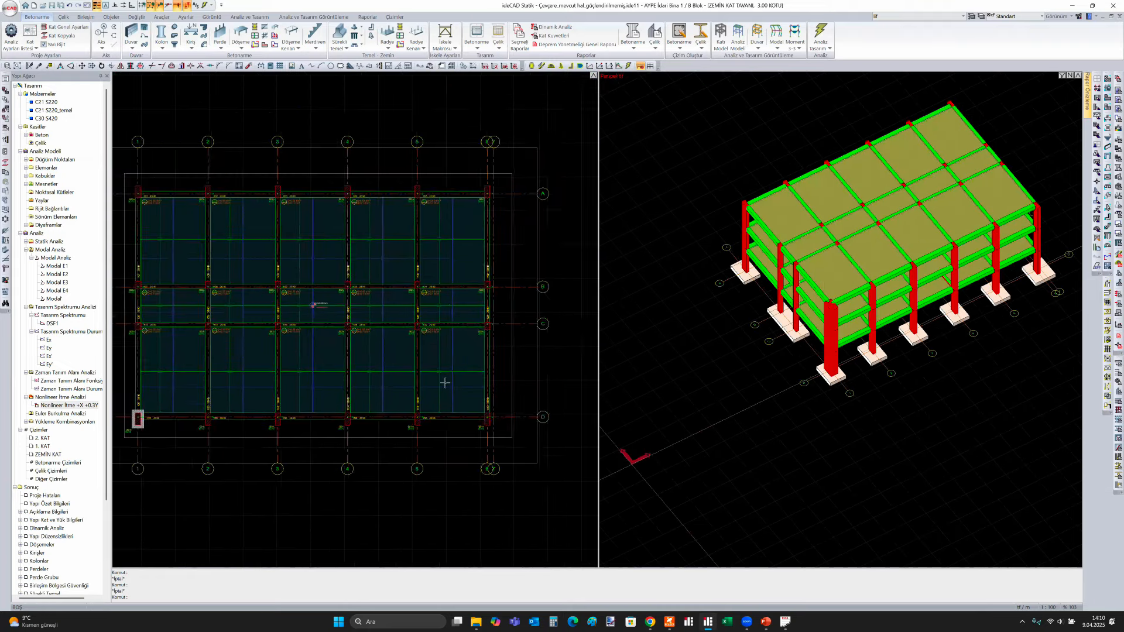
scroll(319, 409, up, 7)
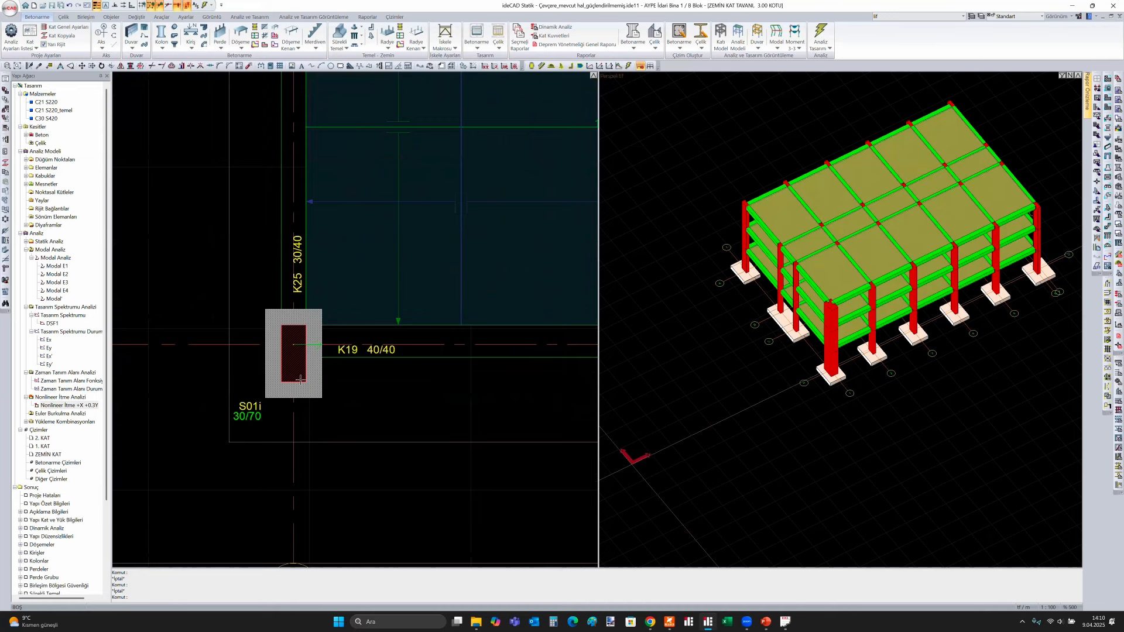
scroll(309, 392, down, 7)
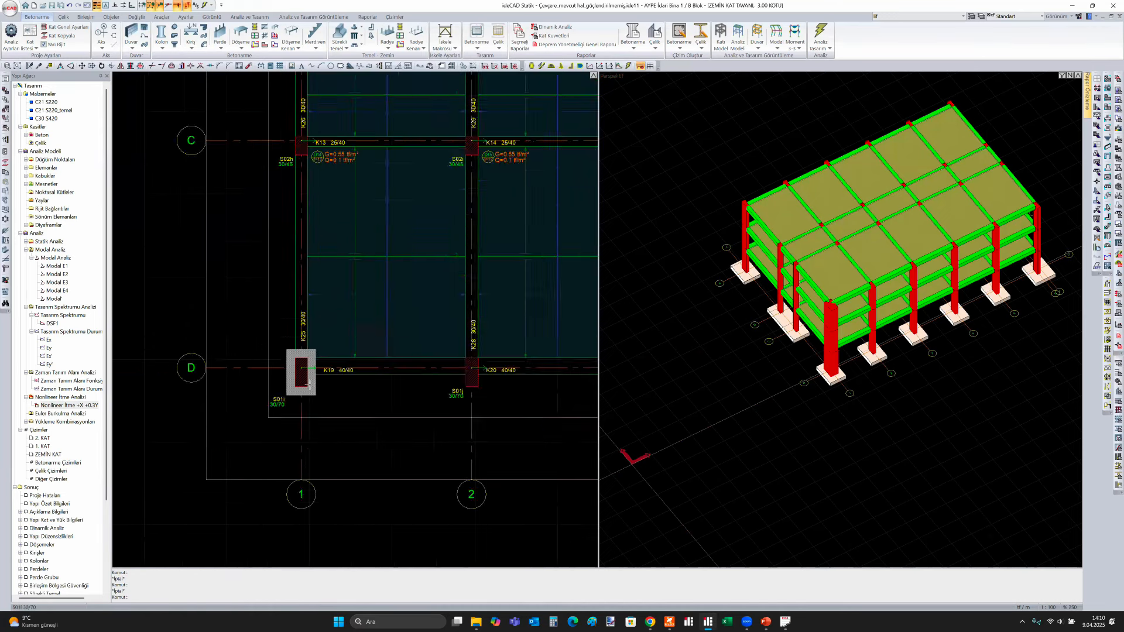
middle_drag(350, 370, 278, 403)
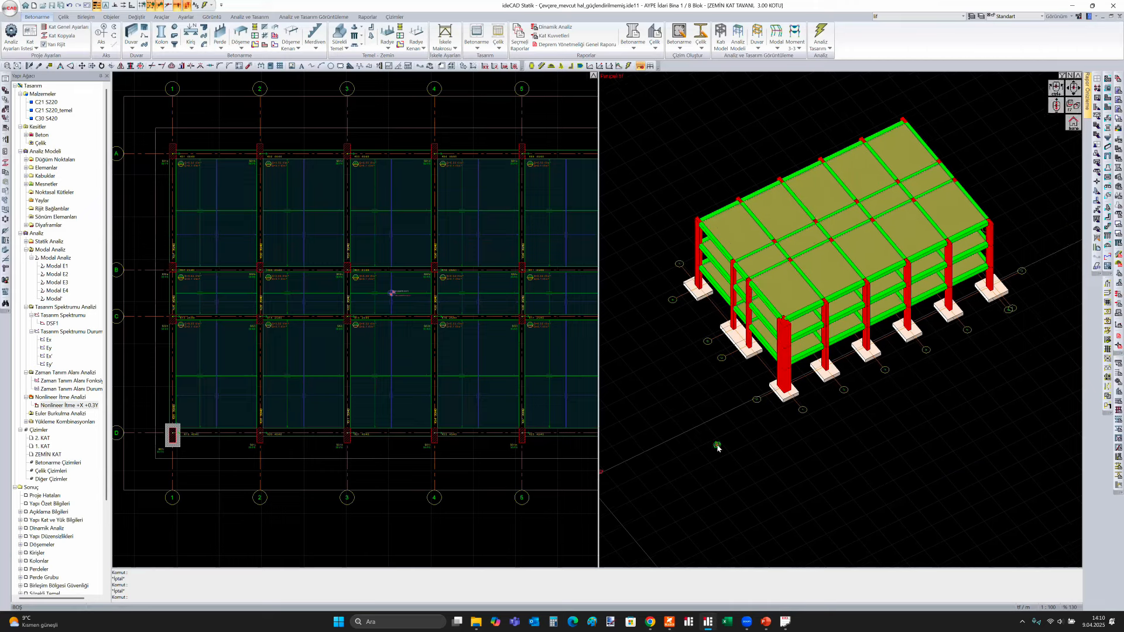
Open the project Çevçere_mevcut hal_mantolu kolonlar ile güçlendirilmiş and switch its 3D view from the hinge visualization to the solid model
click(571, 331)
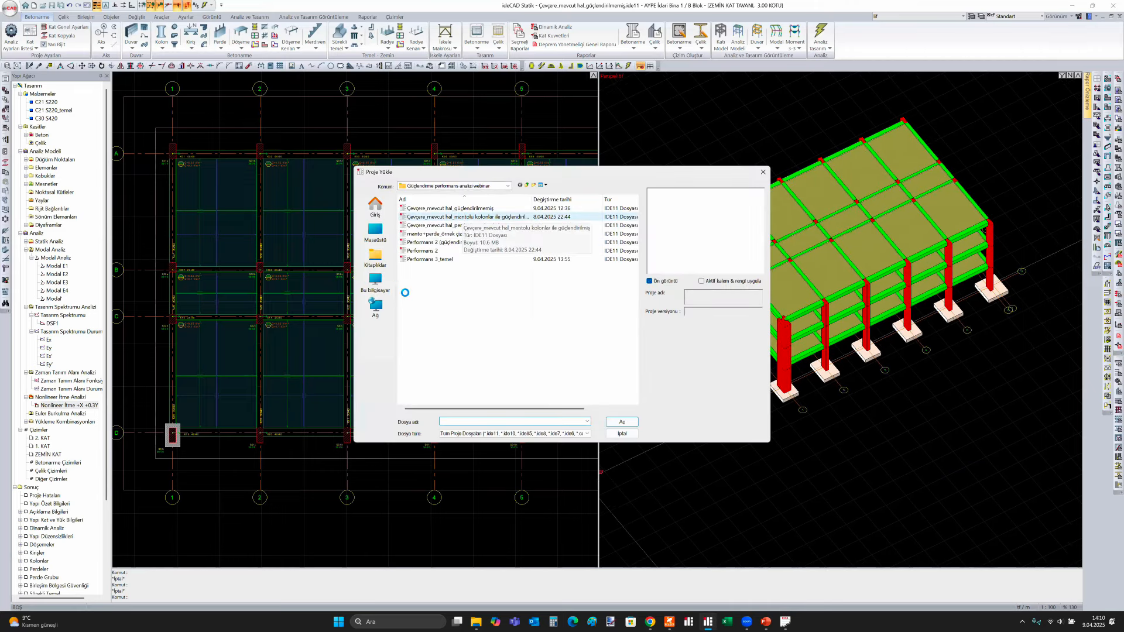
click(478, 216)
click(622, 421)
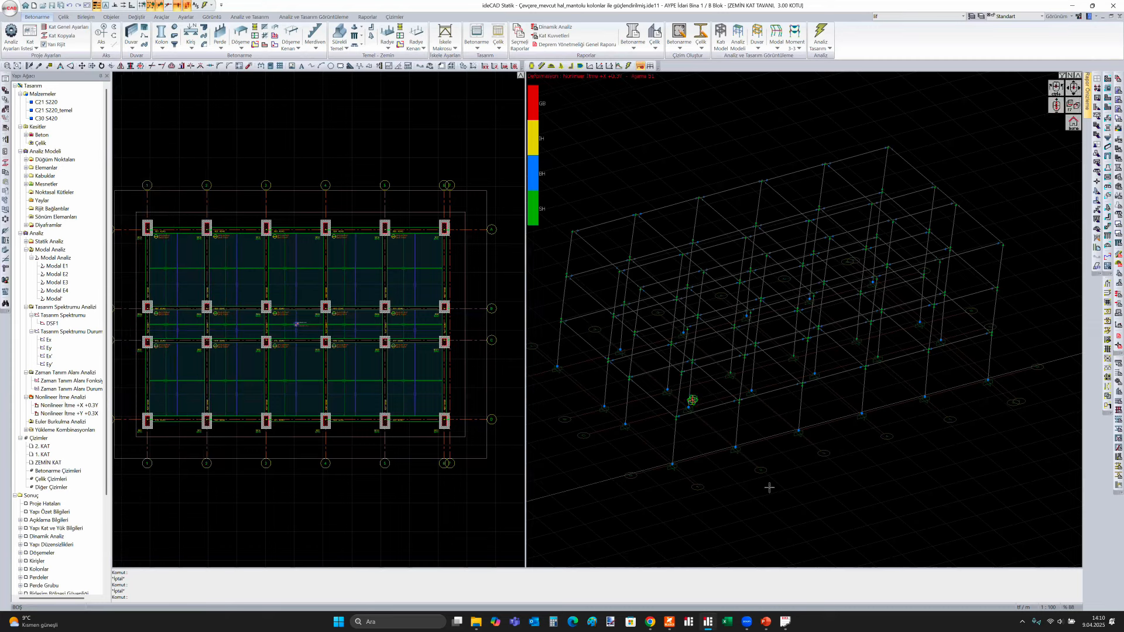
right_click(771, 490)
click(795, 579)
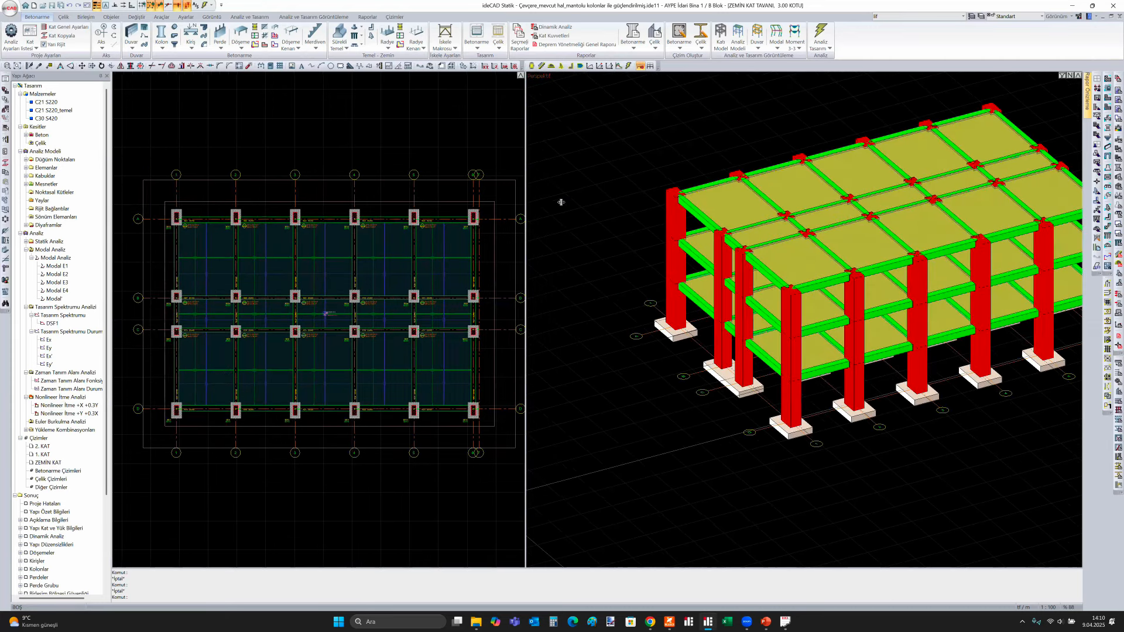
Enlarge the floor plan view and highlight the jacketed columns along axes 1, D and A in turn
drag(561, 202, 607, 207)
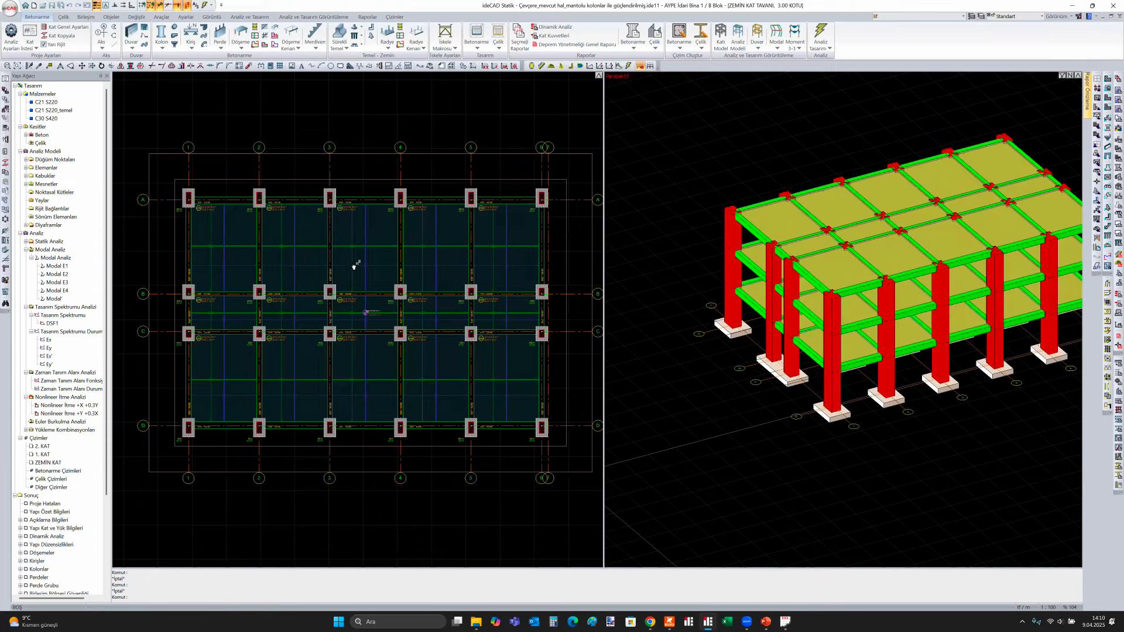
mouse_move(447, 305)
middle_down()
mouse_move(468, 283)
mouse_move(461, 289)
middle_up()
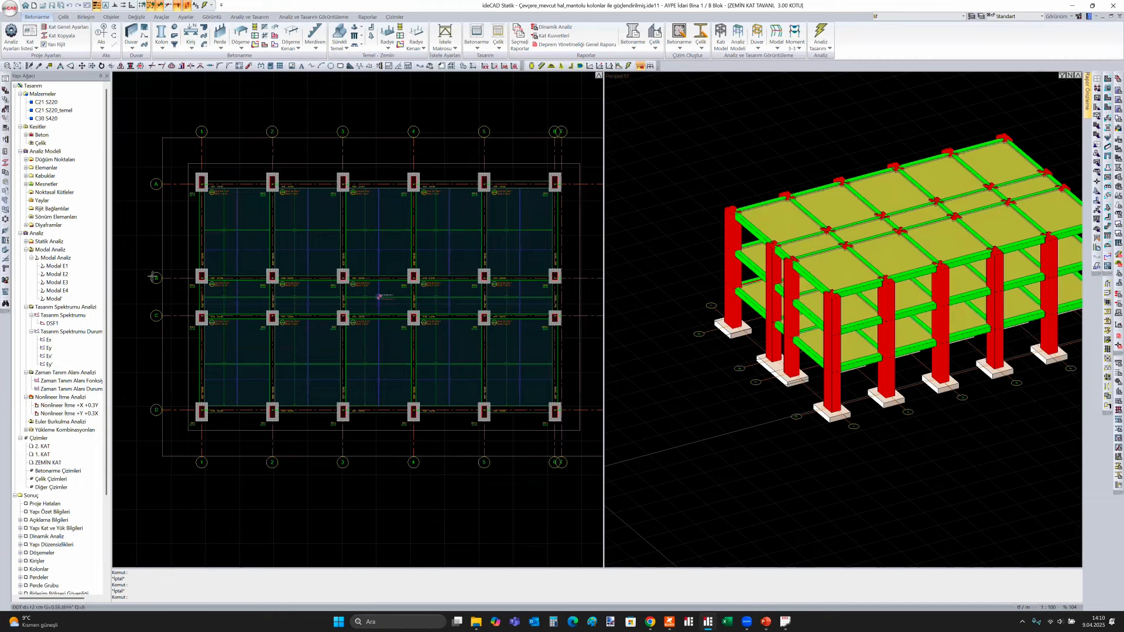
click(227, 446)
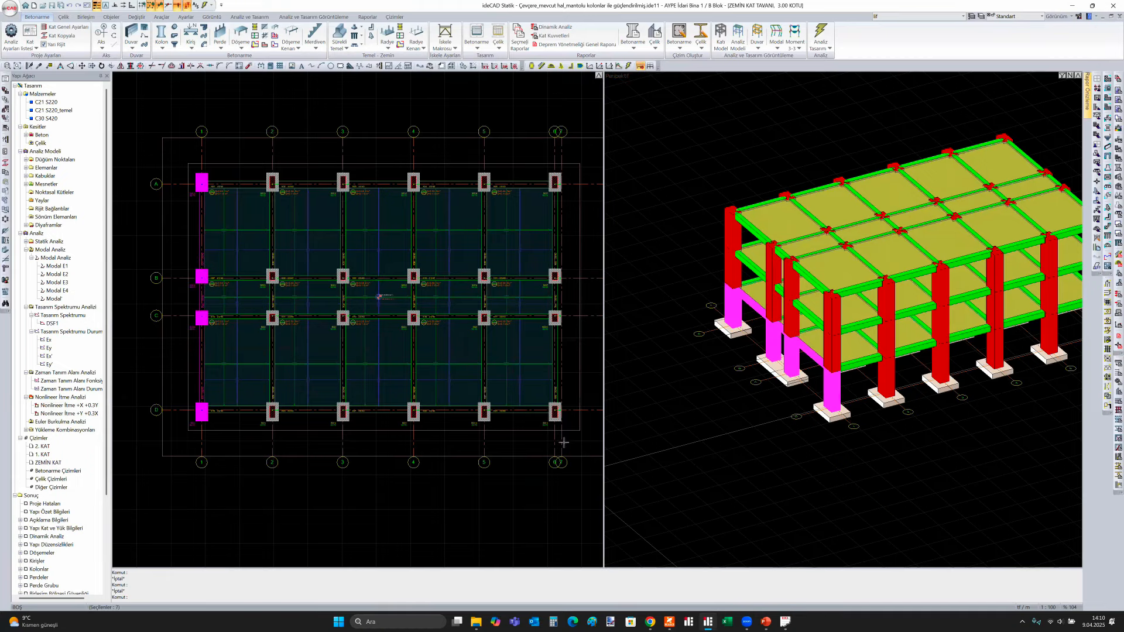
click(509, 434)
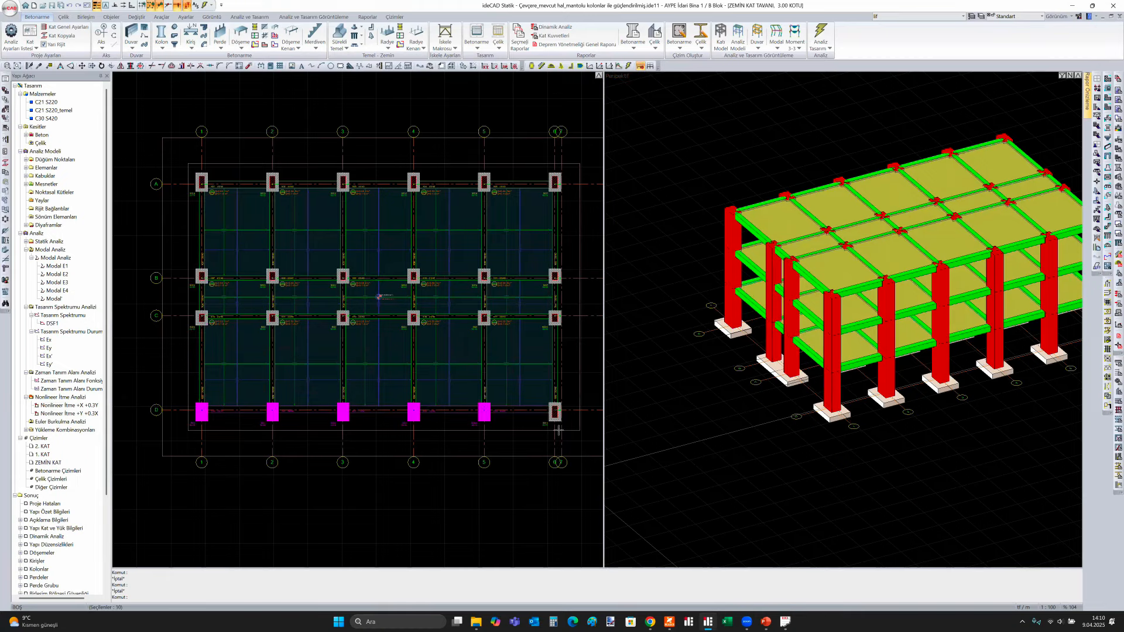
click(544, 201)
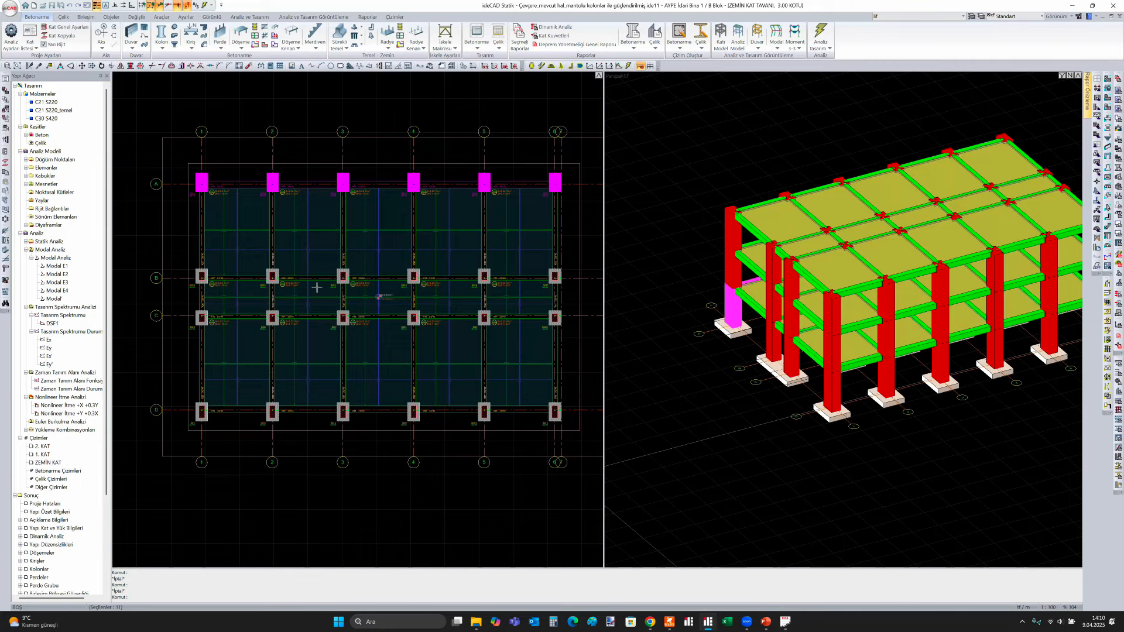
mouse_move(418, 327)
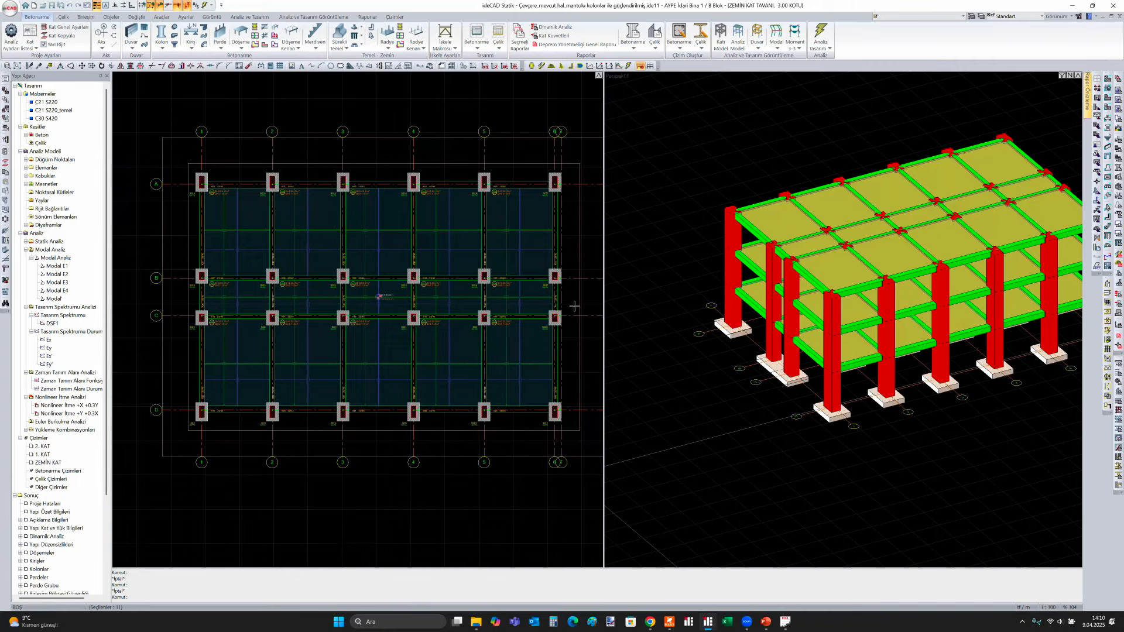
middle_drag(523, 341, 498, 362)
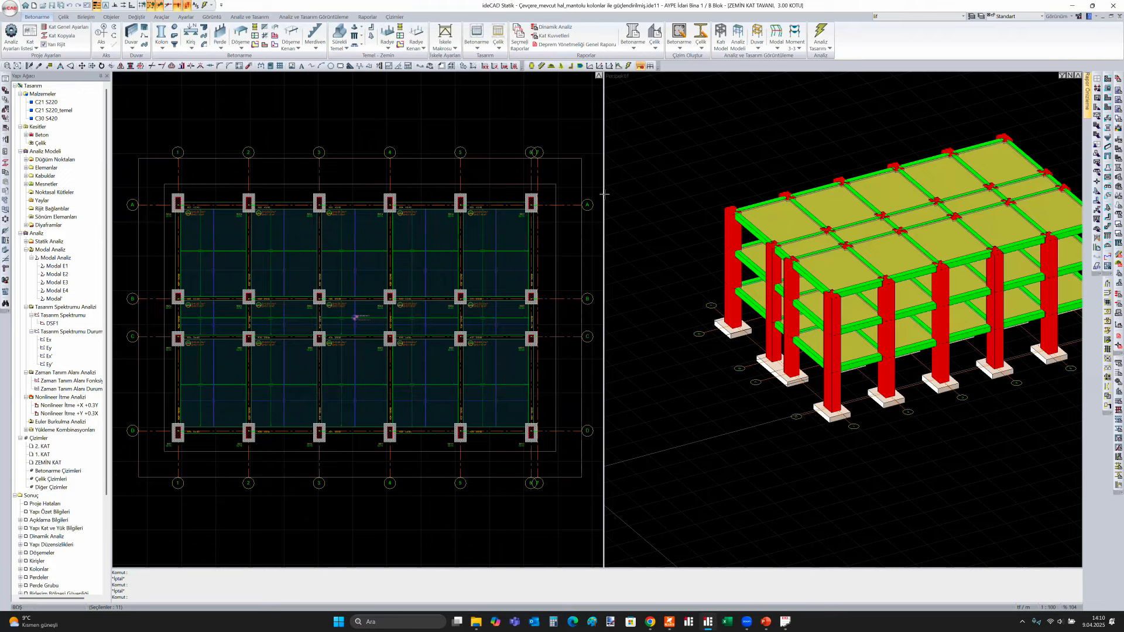
drag(603, 297, 646, 312)
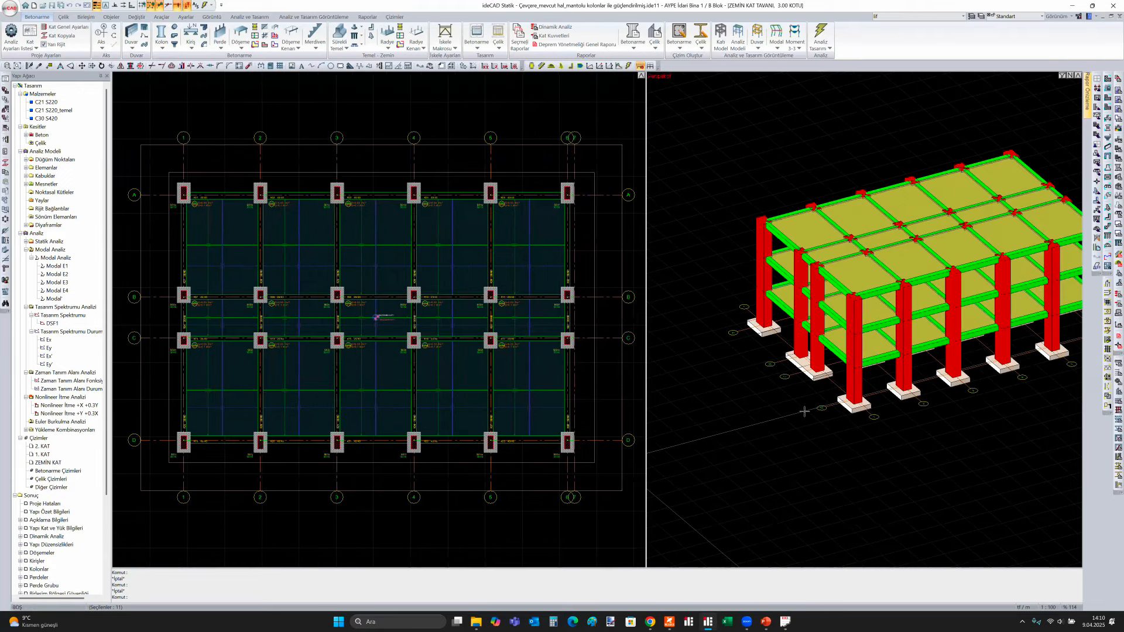
Display the deformed frame with hinge states for Nonlineer İtme +X +0.3Y at its last stage
scroll(805, 412, up, 3)
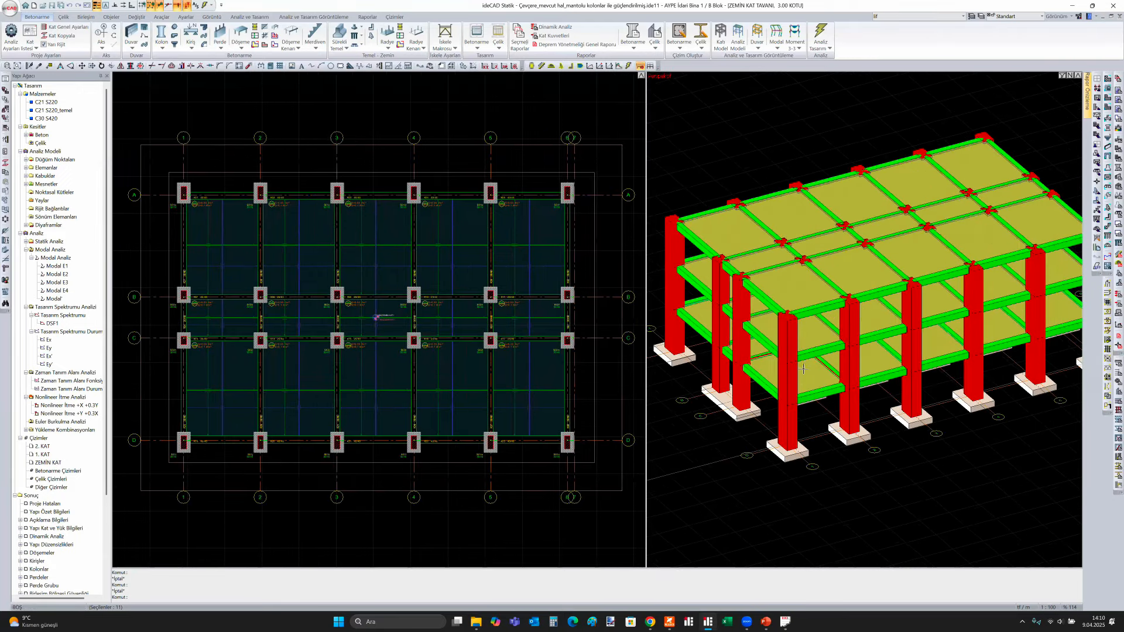
middle_drag(788, 394, 816, 529)
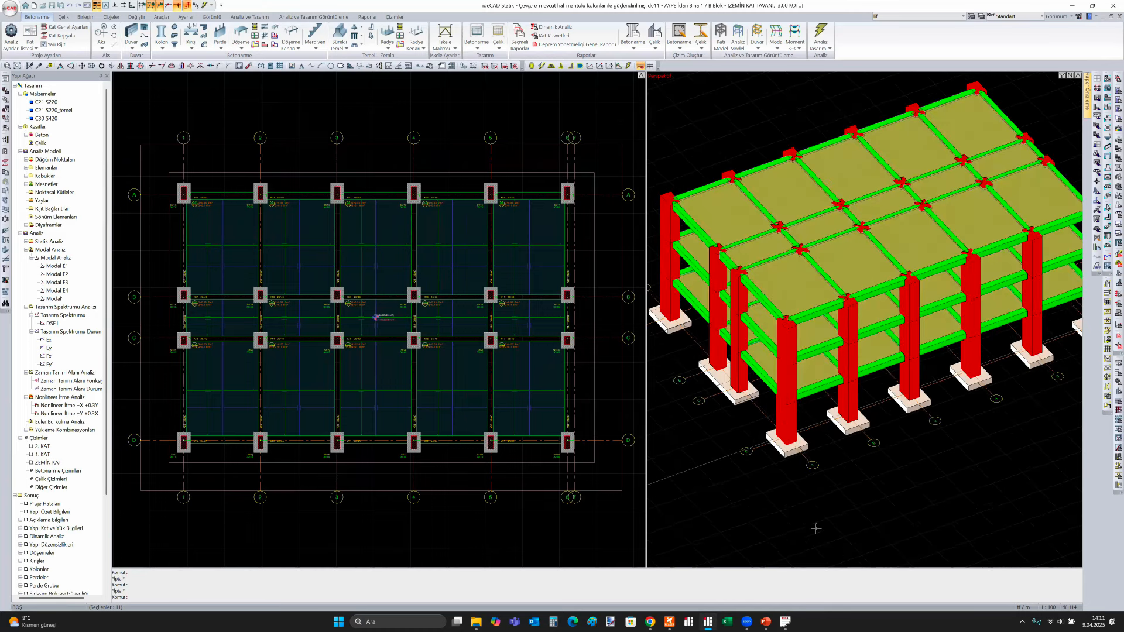
right_click(773, 506)
click(800, 489)
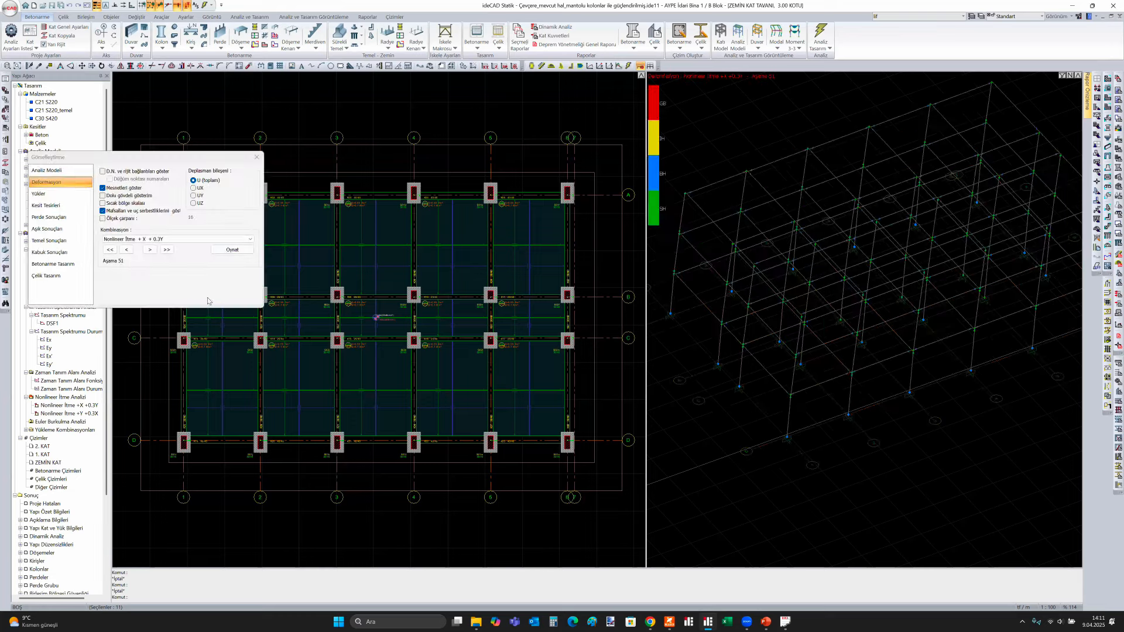
click(166, 250)
Examine the hinge results at the base of the ground-storey column on axis 2, then close them
scroll(886, 427, up, 8)
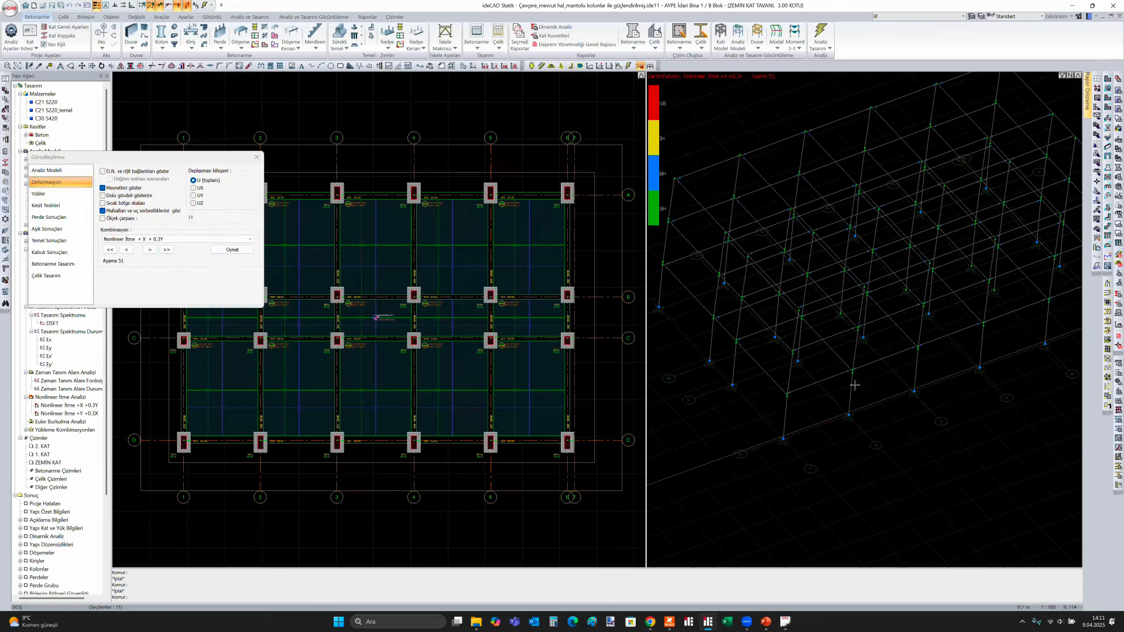
scroll(840, 383, up, 6)
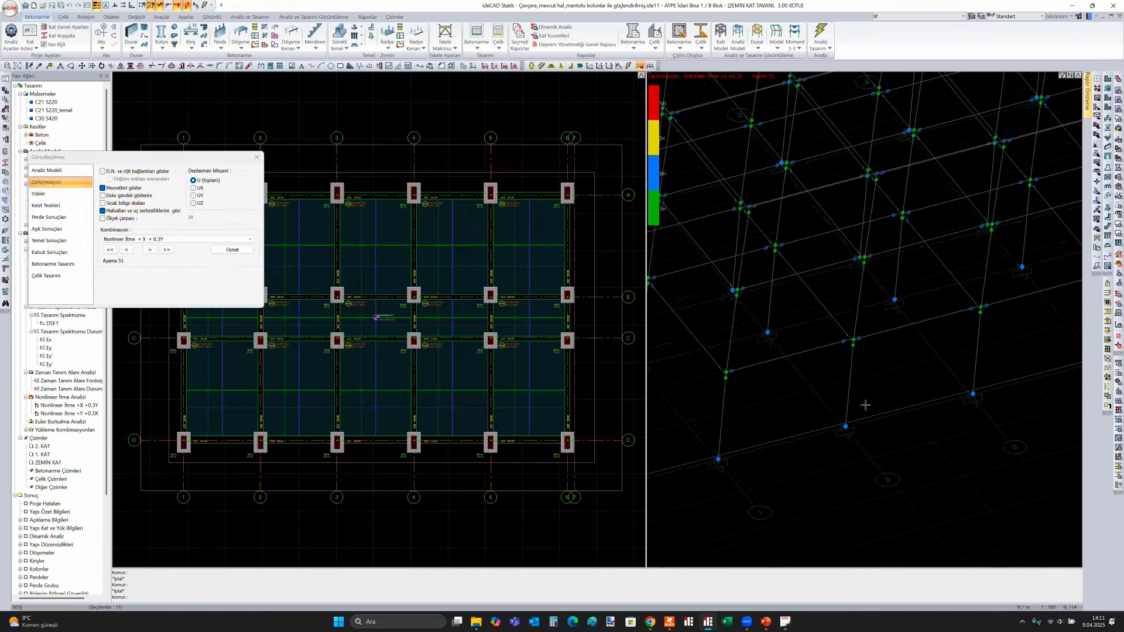
scroll(831, 374, up, 5)
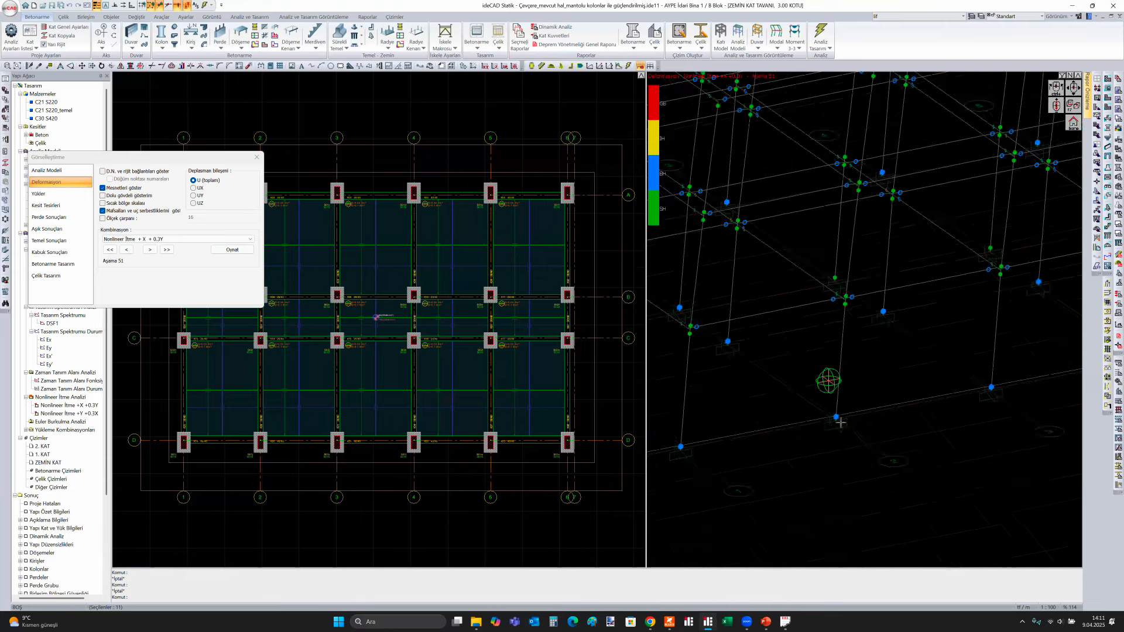
click(833, 413)
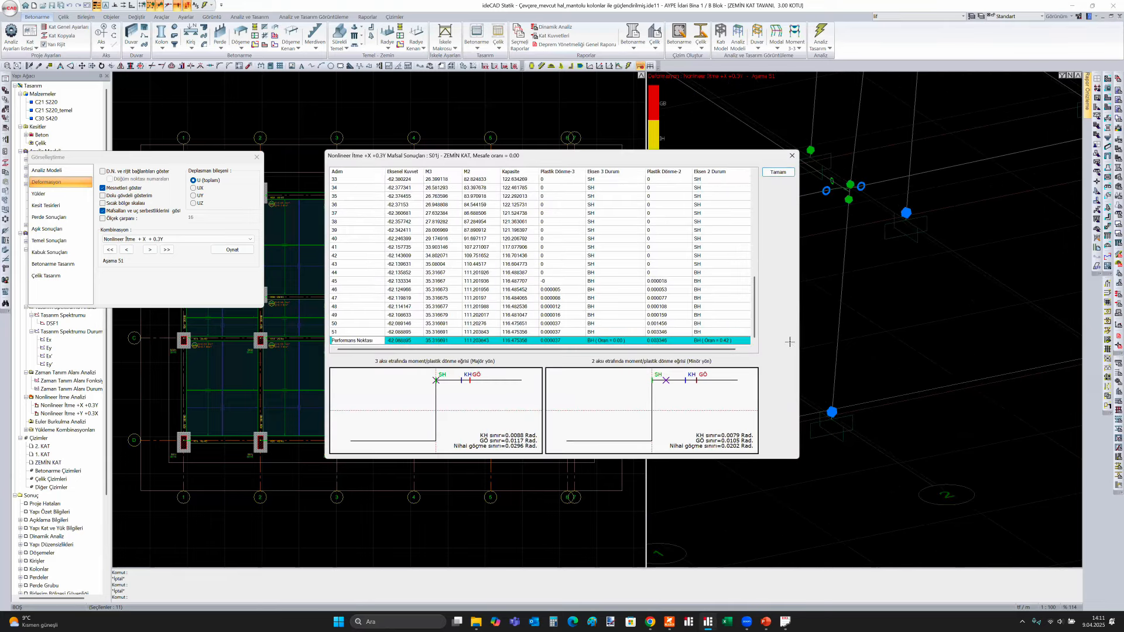
key(Escape)
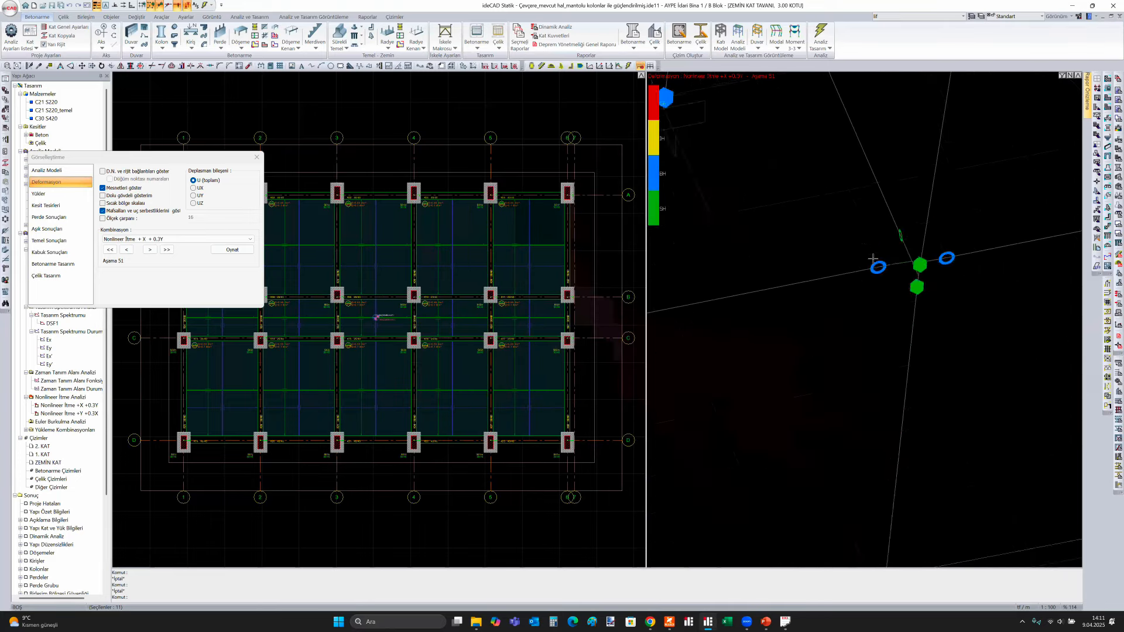
Examine the hinge results at the end of ground-storey beam K19, then close them
scroll(872, 258, down, 8)
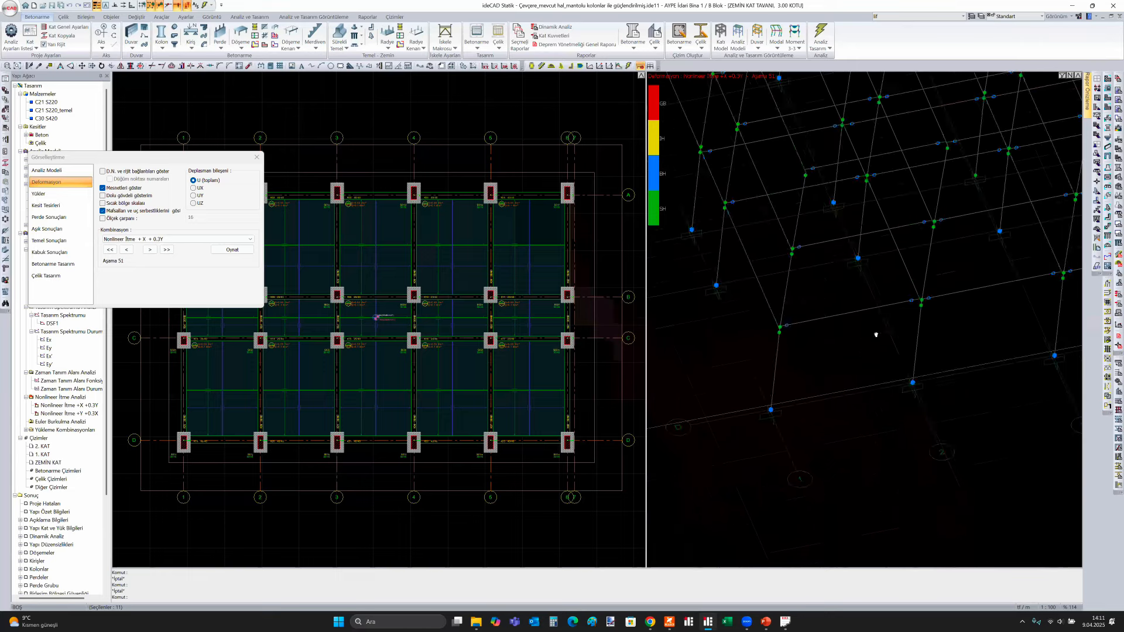
scroll(876, 335, up, 10)
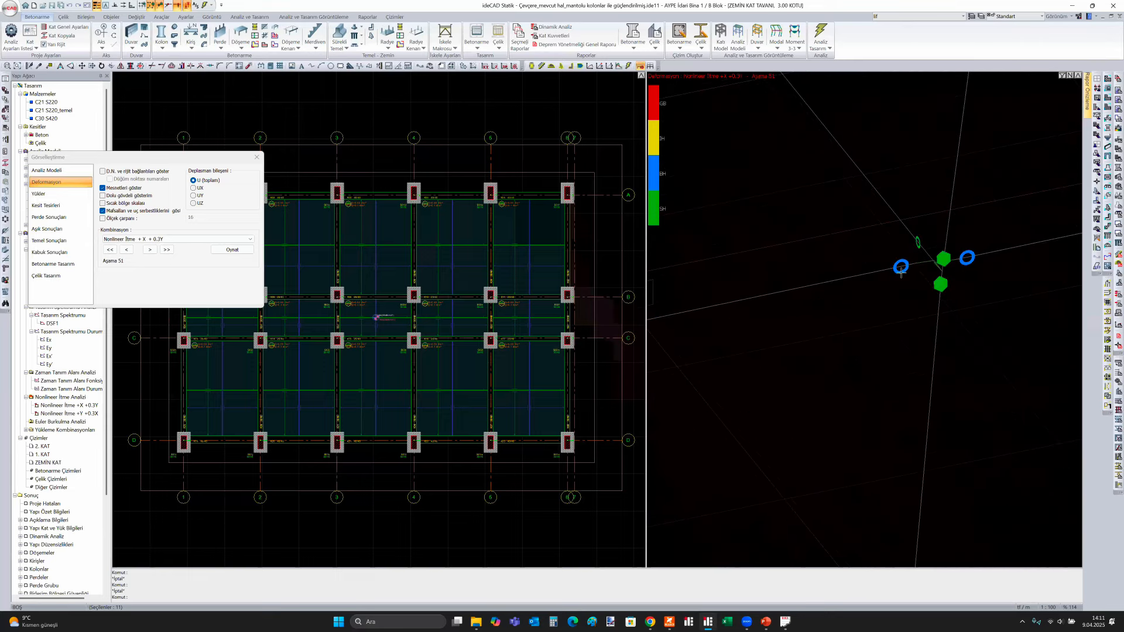
click(901, 268)
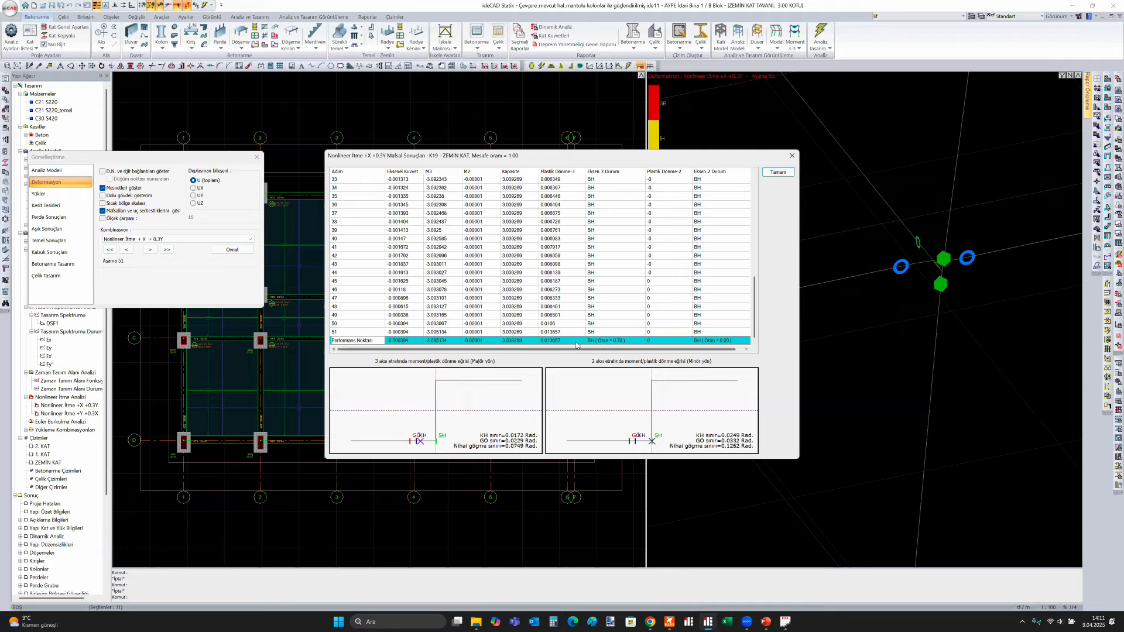
key(Escape)
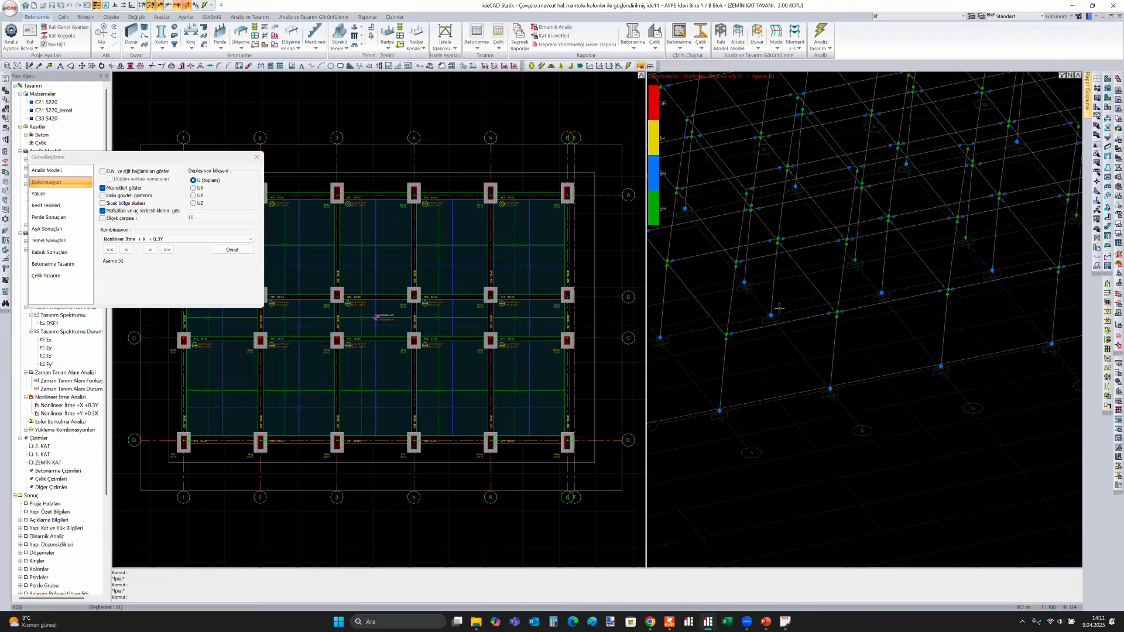
Leave the hinge visualization and inspect the front ground-storey beam between axes 1 and 2 and the surrounding jacketed columns
right_click(814, 485)
click(828, 563)
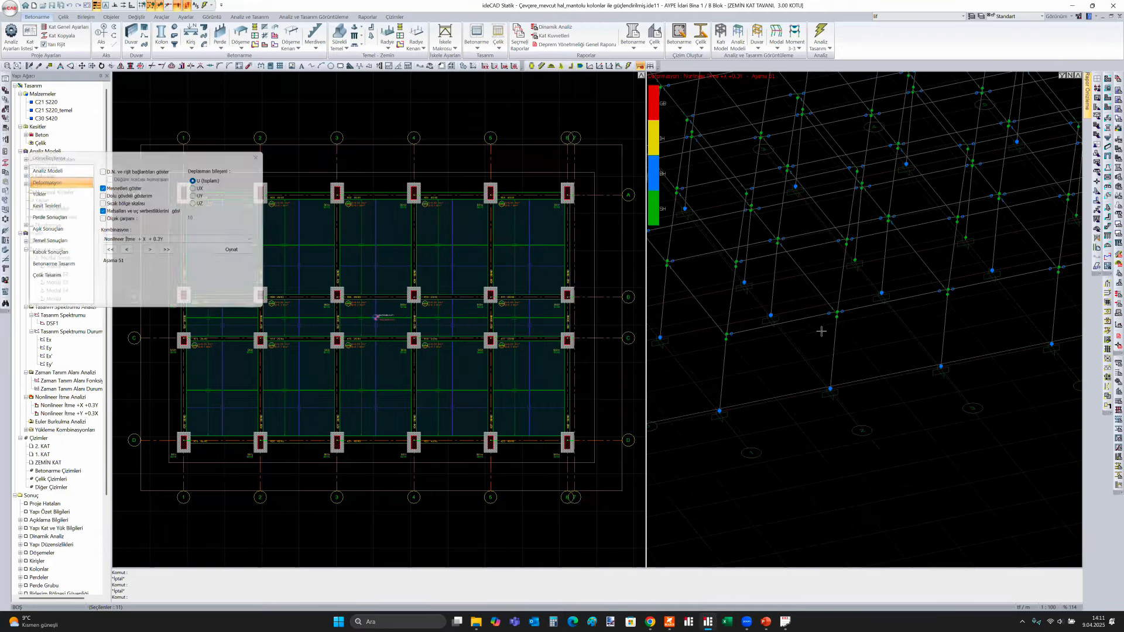
scroll(796, 333, up, 2)
click(797, 330)
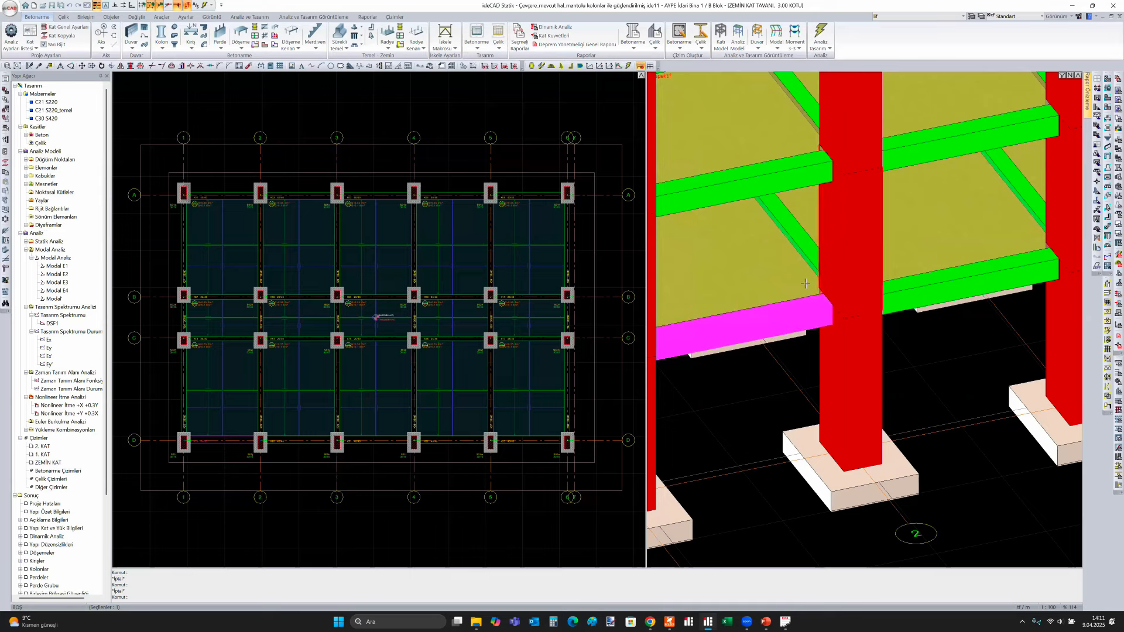
key(Escape)
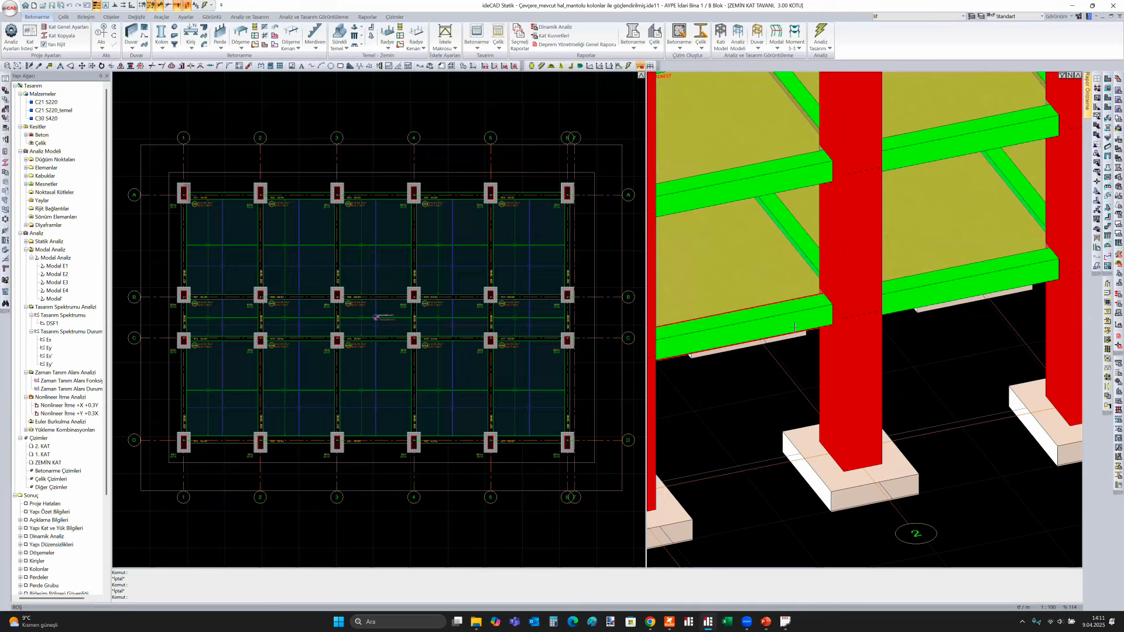
mouse_move(794, 327)
scroll(781, 378, down, 3)
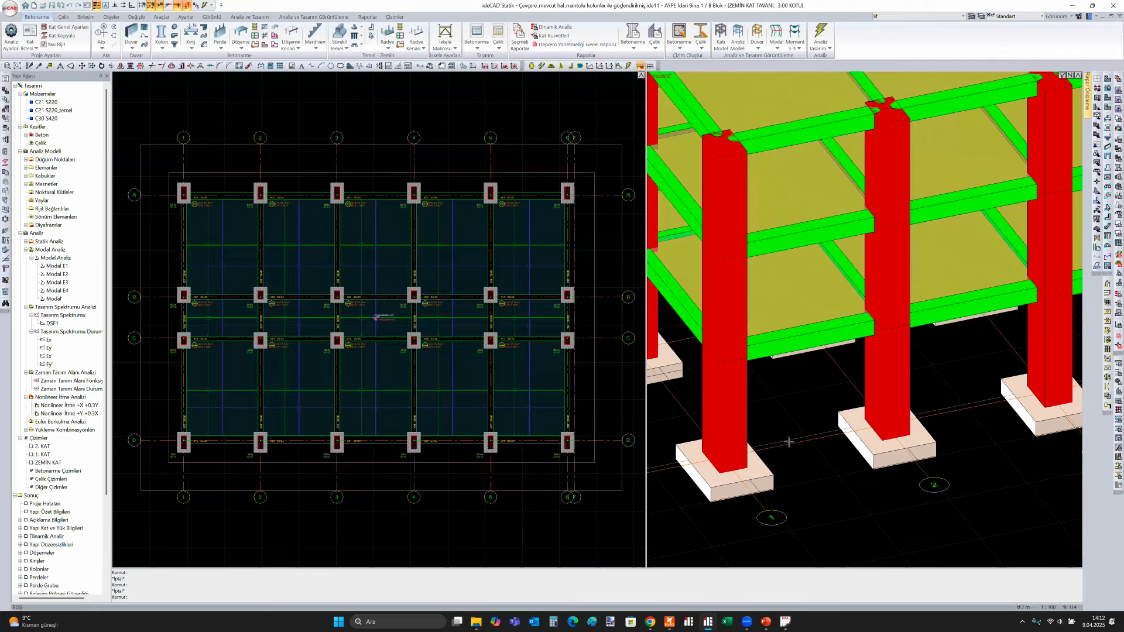
scroll(788, 442, down, 3)
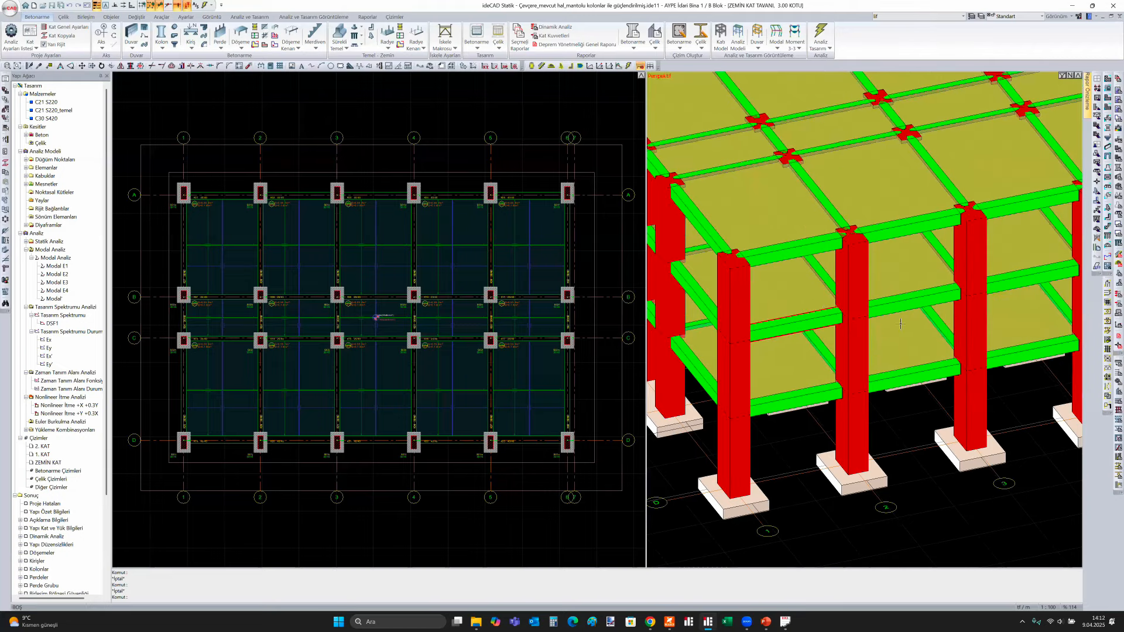
shift+middle_drag(824, 285, 824, 393)
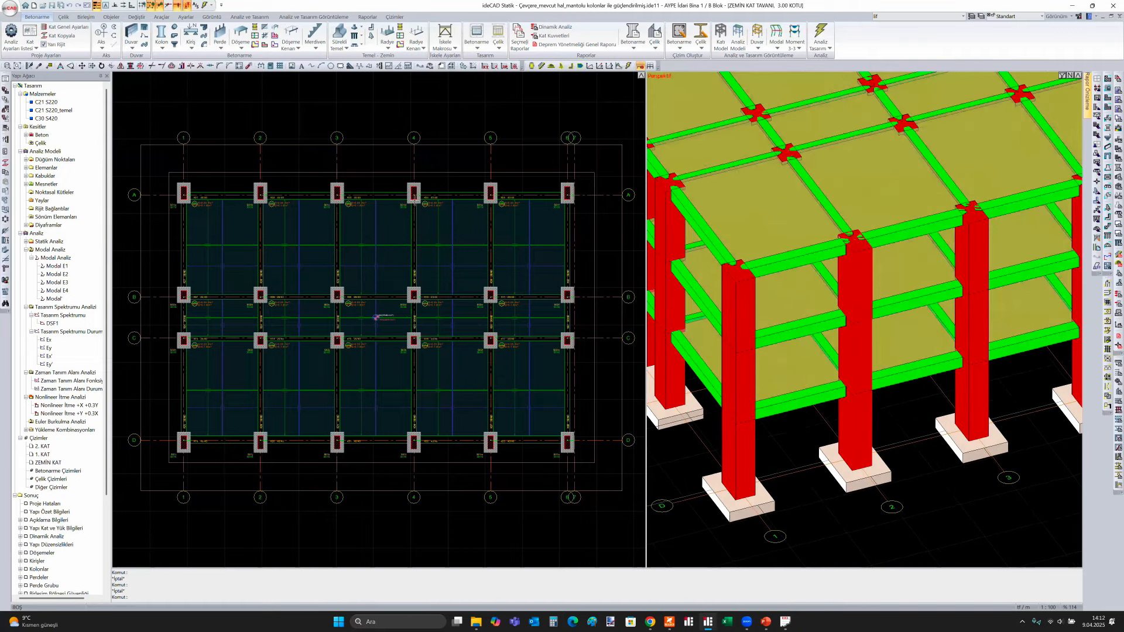
Examine the modal capacity and pushover curves of Nonlineer İtme +X +0.3Y for the jacketed building, then close them
mouse_move(808, 419)
click(69, 405)
double_click(69, 405)
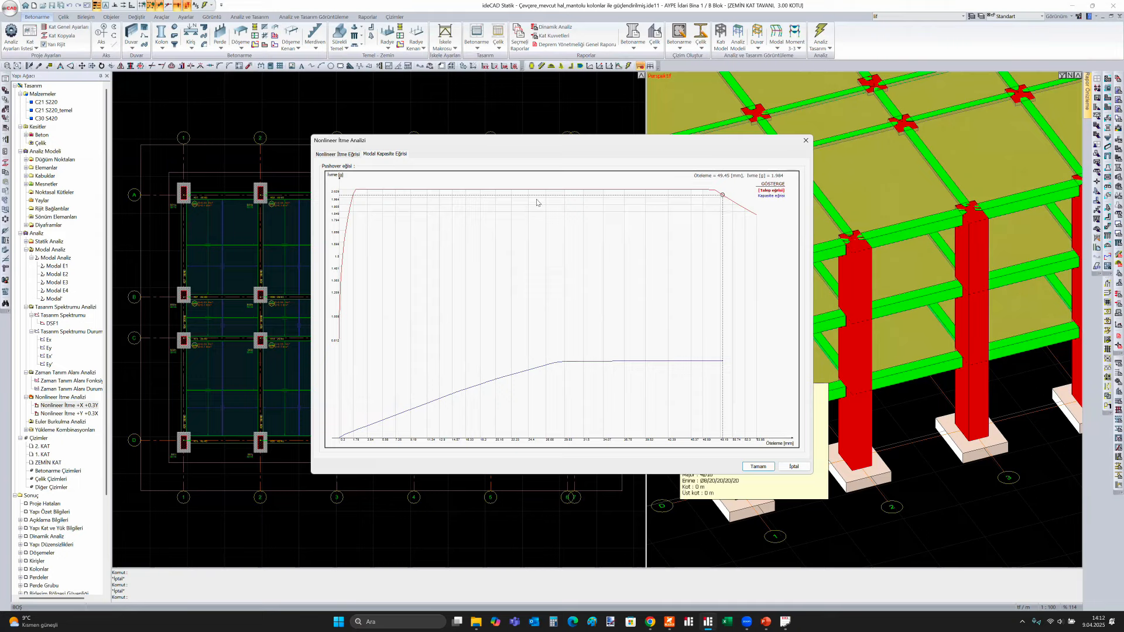
click(350, 155)
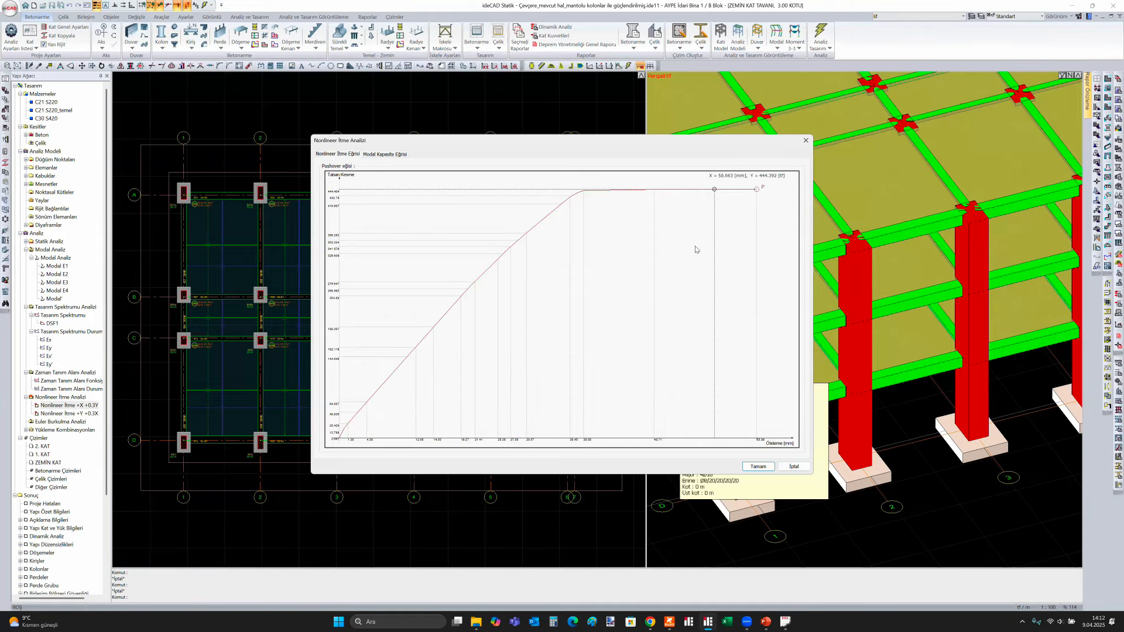
key(Escape)
Show the analysis model again, examine the hinge results at the end of ground-storey beam K19, and close them
scroll(794, 402, down, 3)
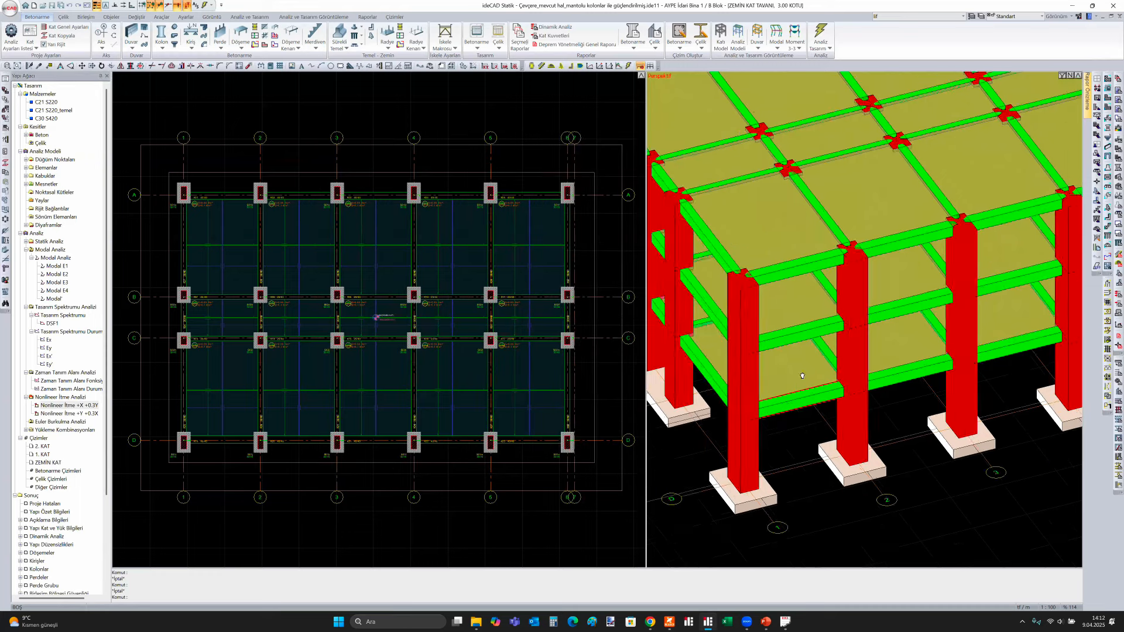
scroll(784, 544, down, 4)
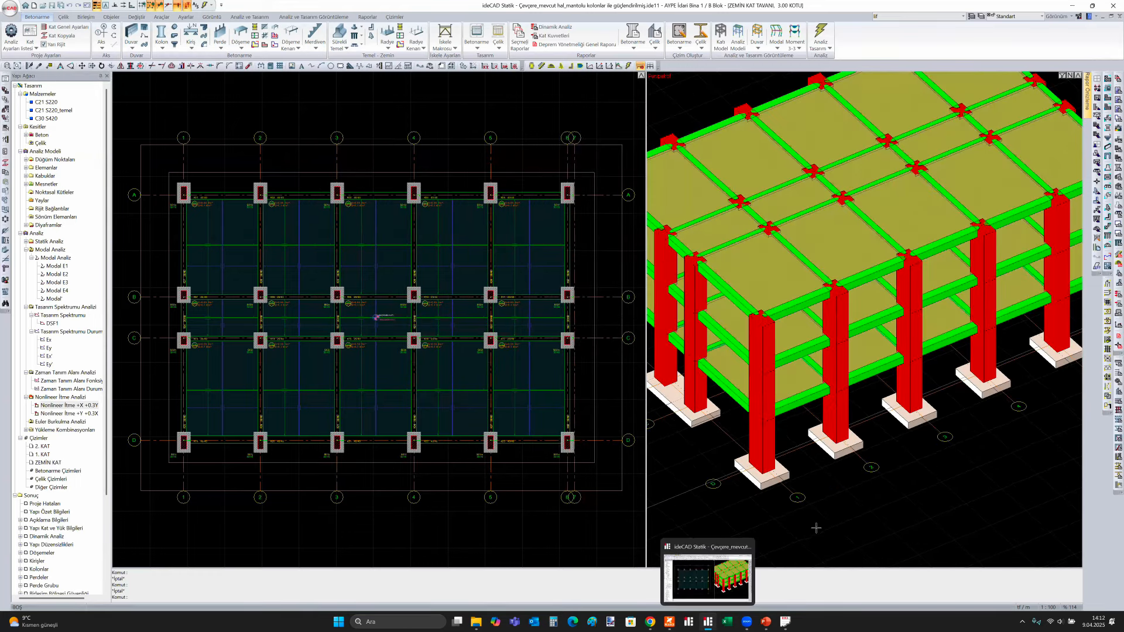
right_click(802, 536)
click(820, 521)
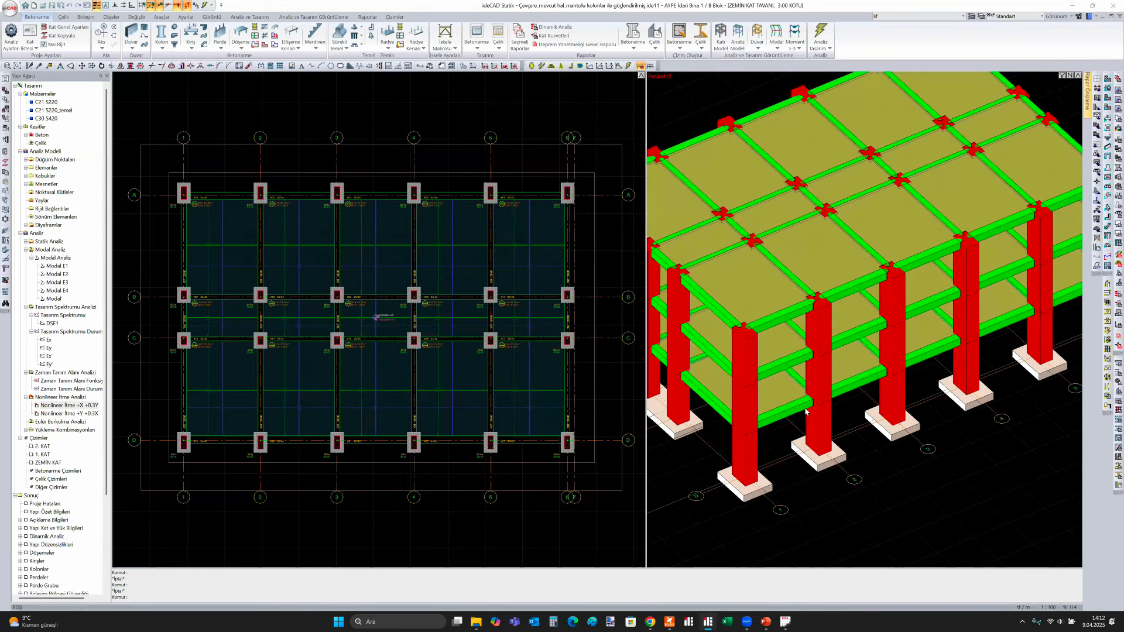
scroll(807, 389, up, 5)
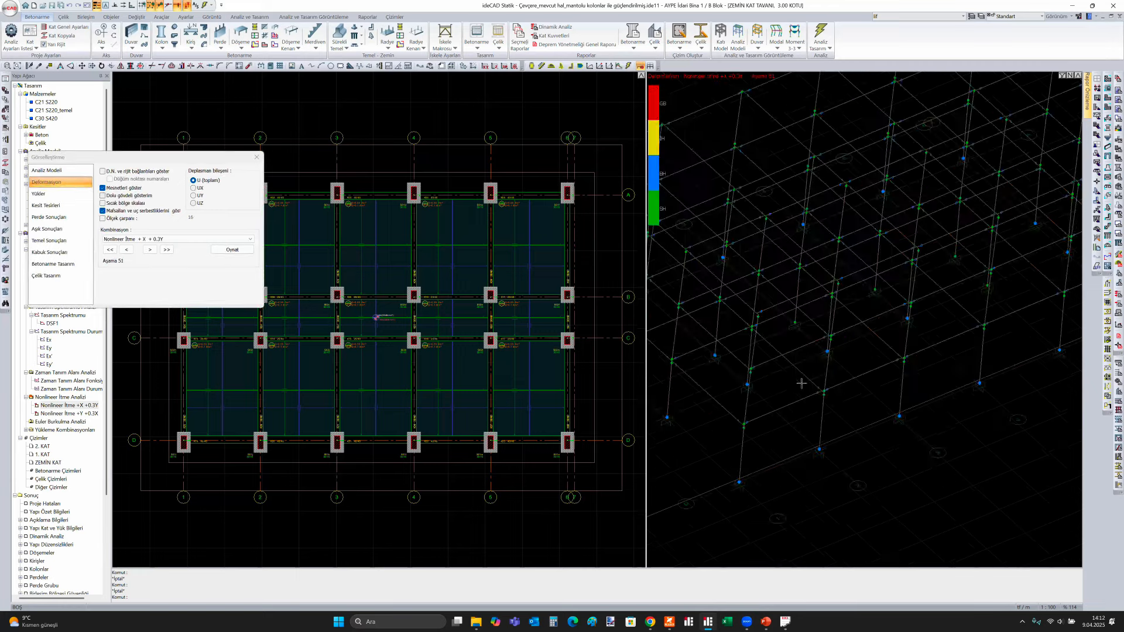
scroll(806, 389, up, 2)
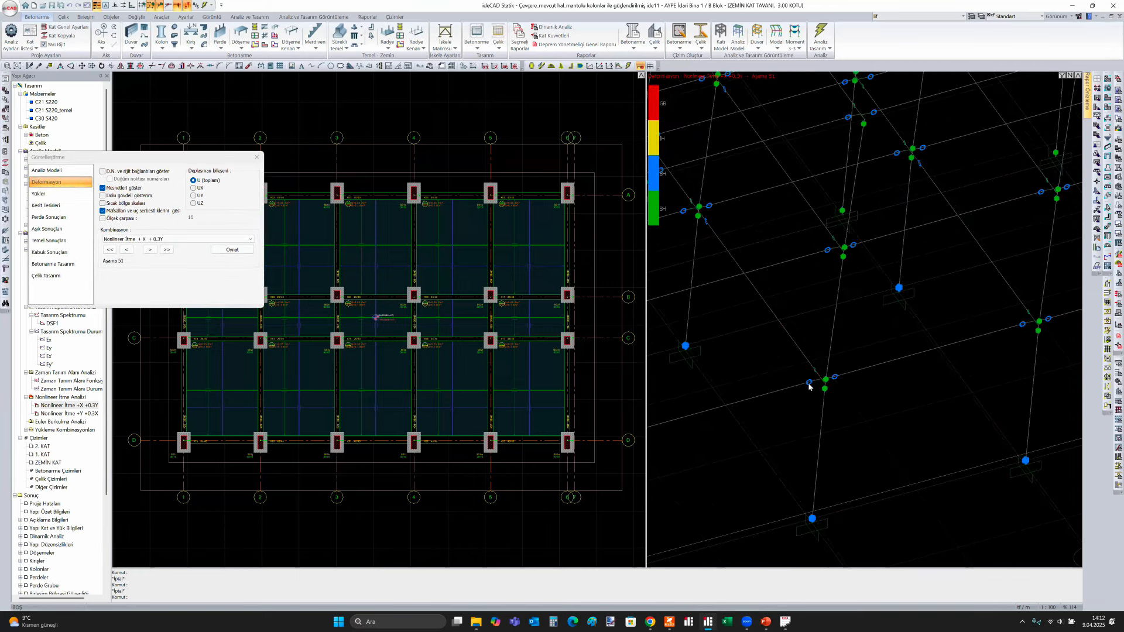
click(809, 384)
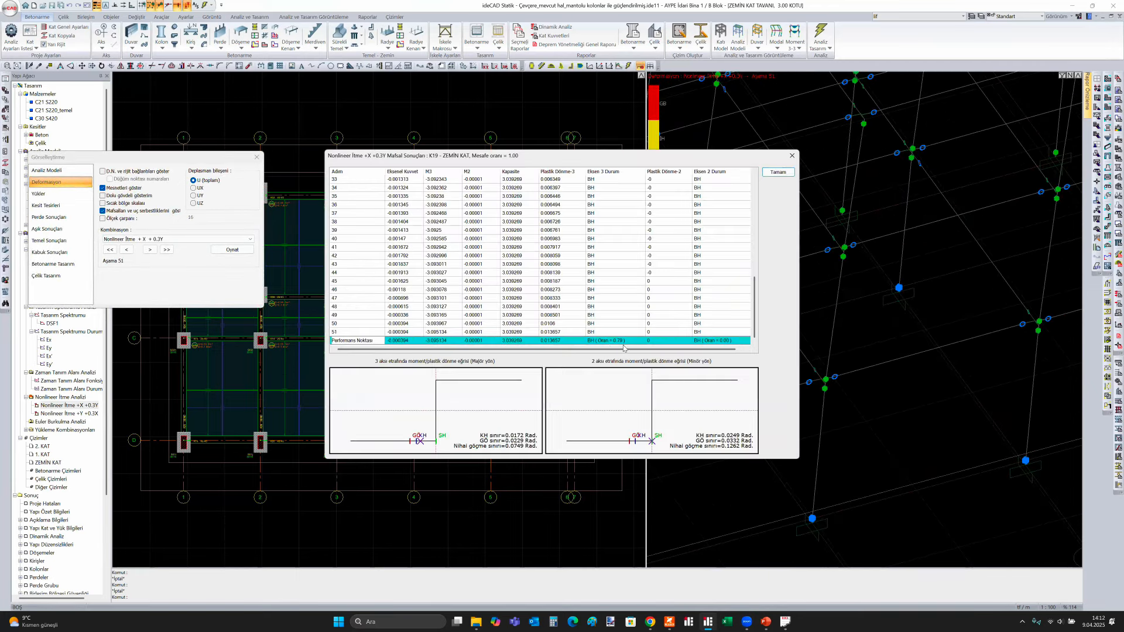
key(Escape)
Return the 3D view to the edge-lined solid model and view the whole jacketed building
scroll(755, 425, down, 5)
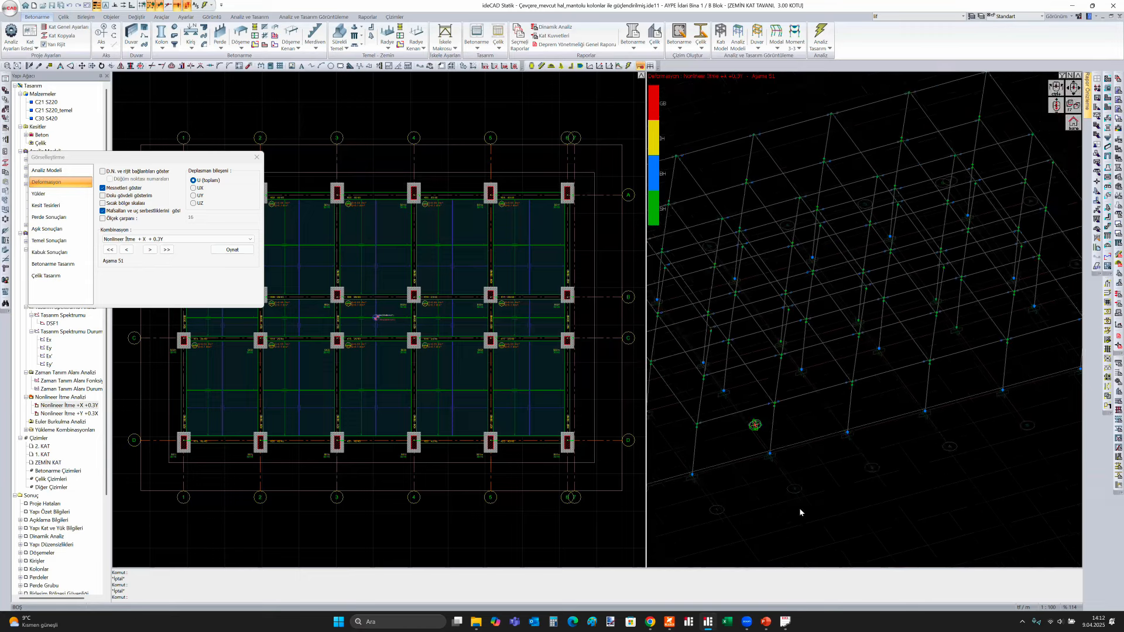
middle_drag(800, 509, 806, 523)
right_click(775, 532)
click(799, 504)
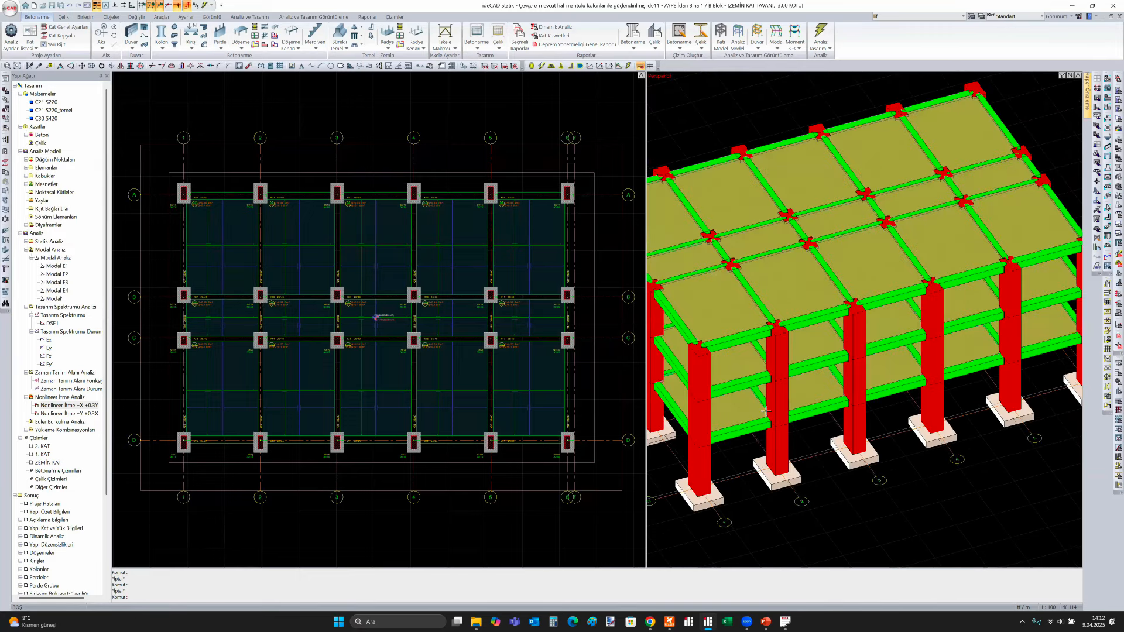
scroll(764, 410, down, 3)
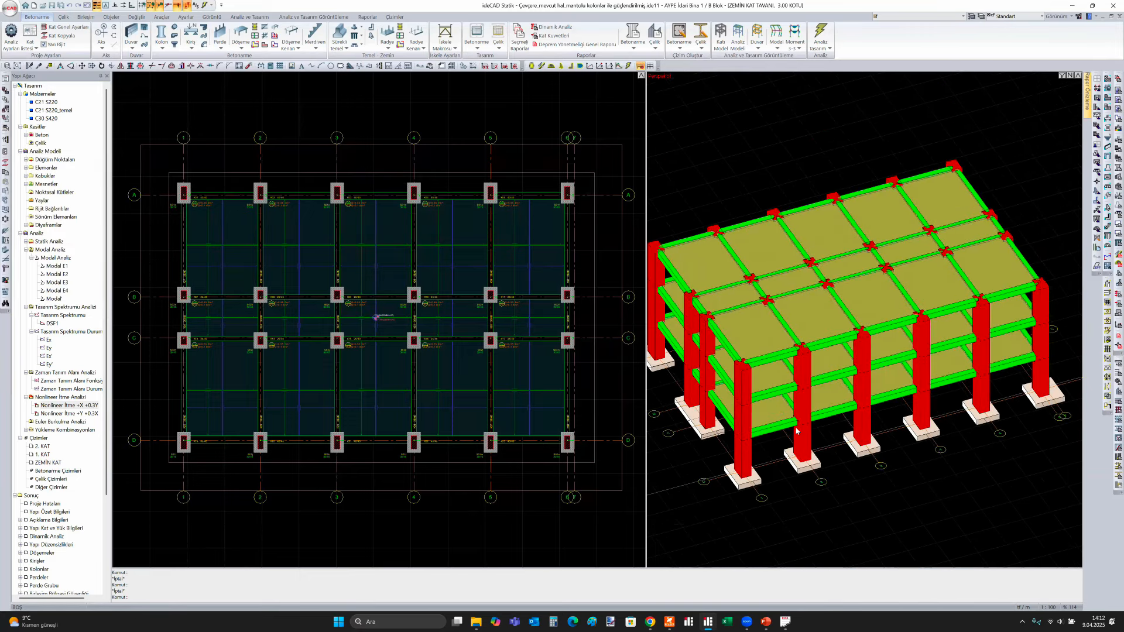
Open the project Çevçere_mevcut hal_perde ile güçlendirilmiş
key(ctrl+o)
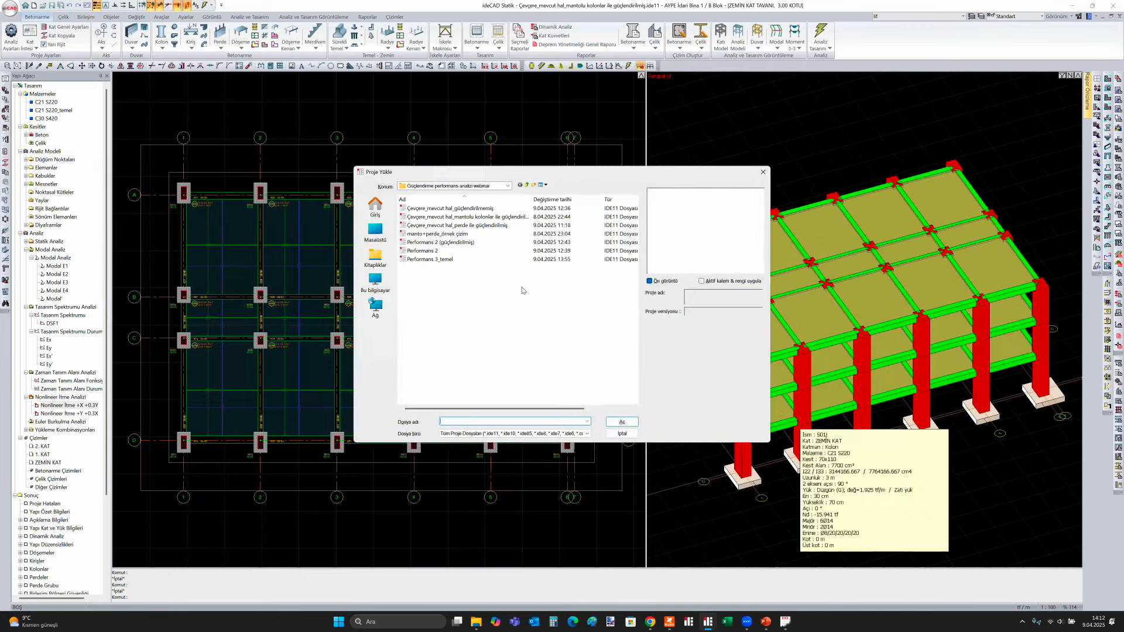
click(452, 225)
click(621, 422)
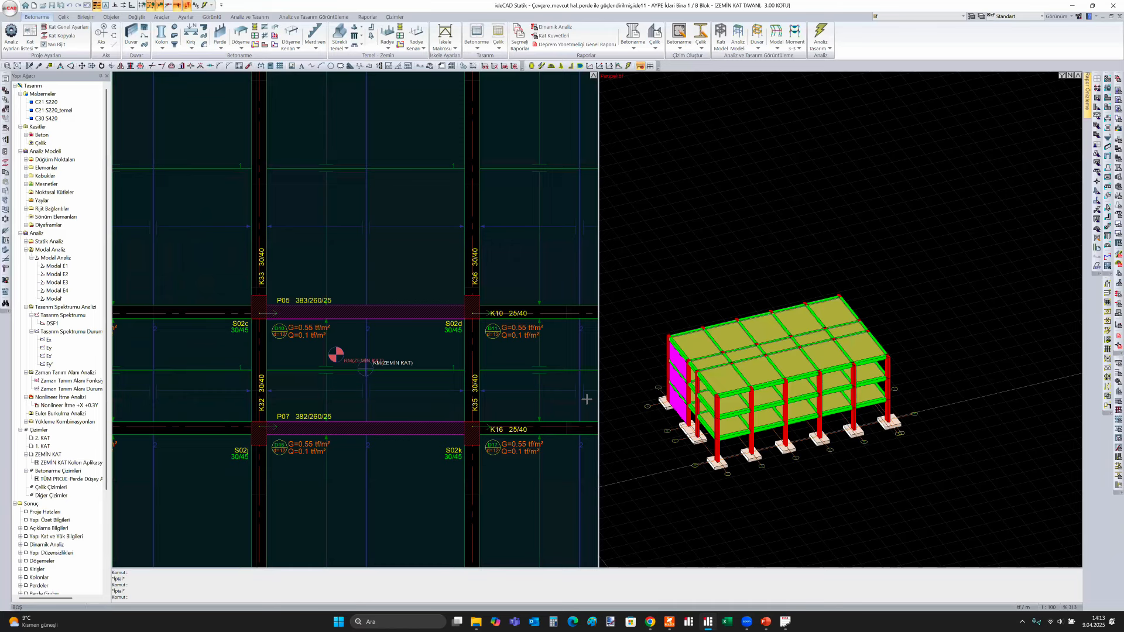
Inspect the added shear walls on the two end axes and those between axes 3 and 4 on axes B and C
scroll(324, 294, down, 5)
scroll(324, 294, up, 3)
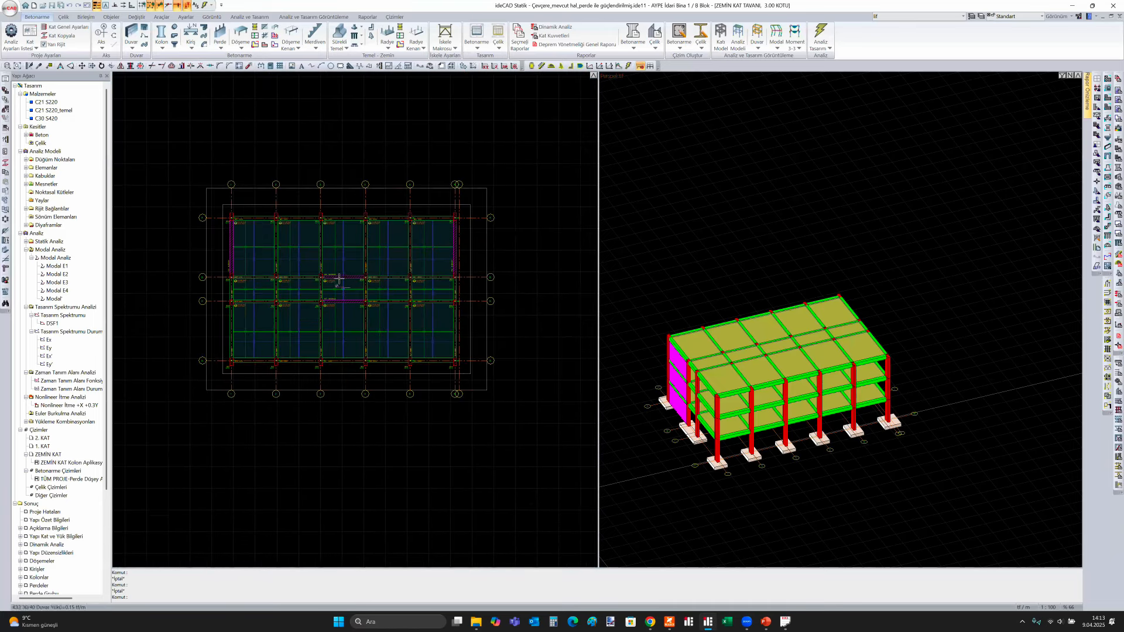
scroll(333, 287, up, 1)
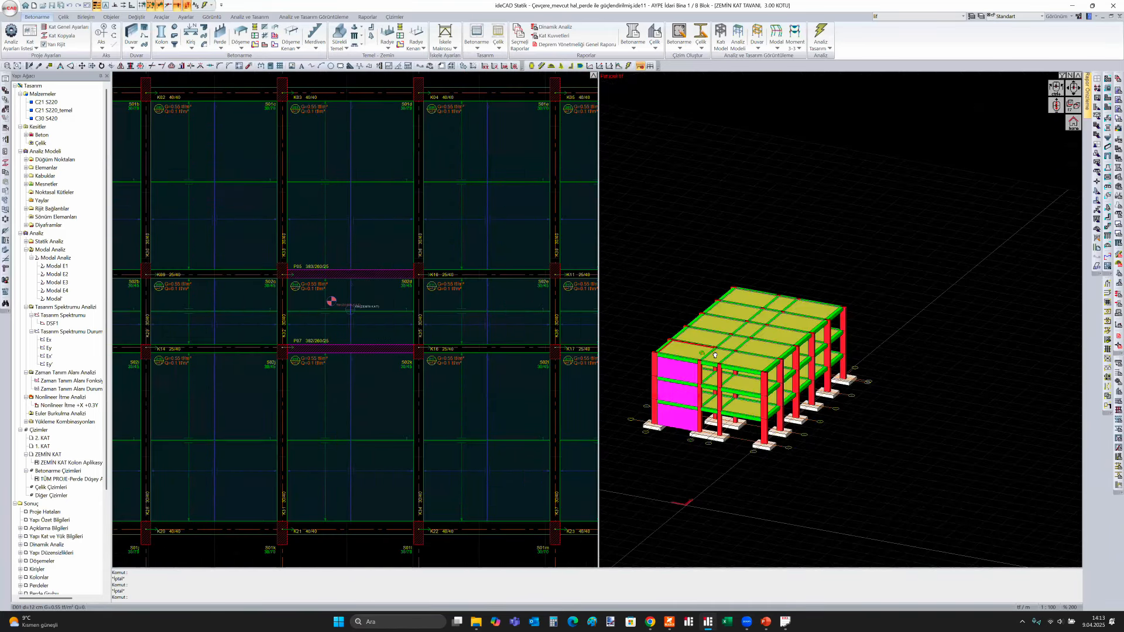
scroll(375, 328, down, 3)
click(184, 251)
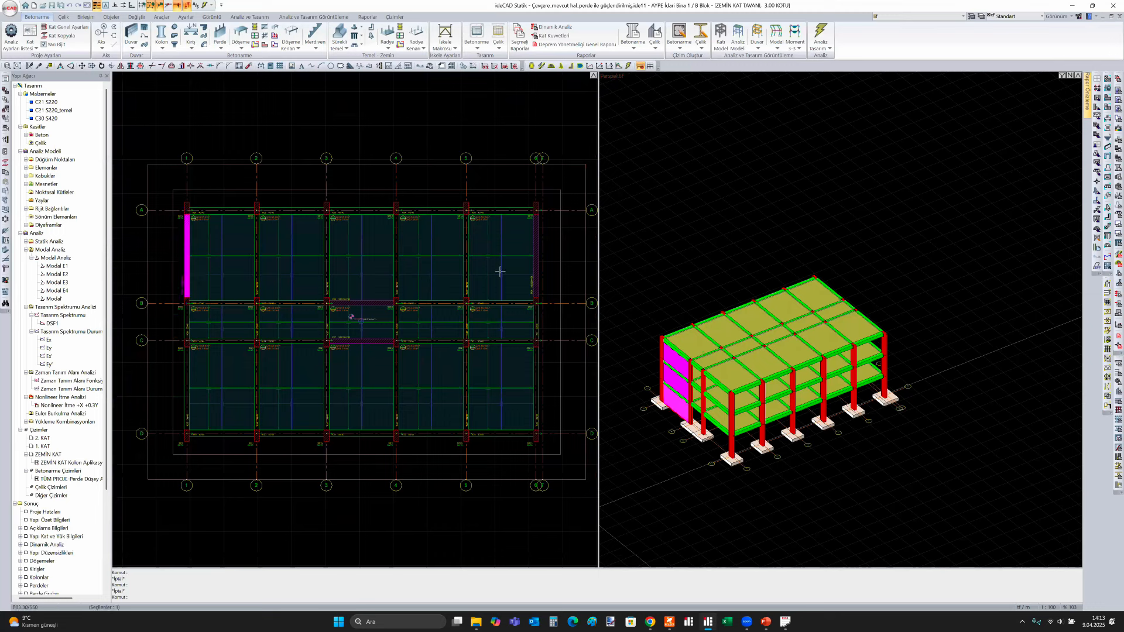
click(538, 259)
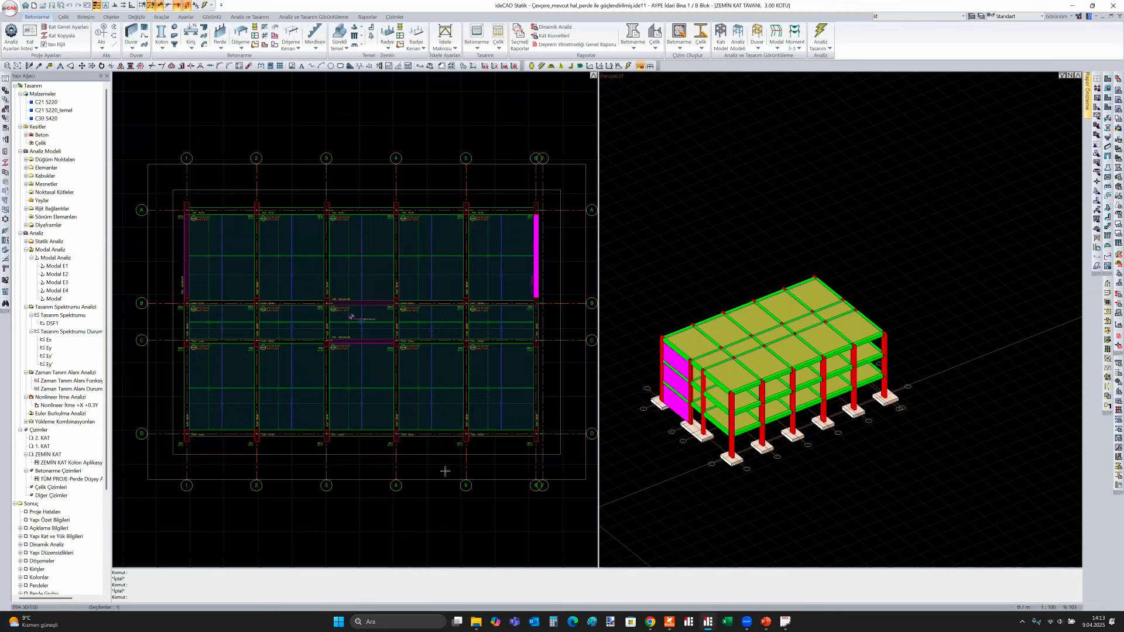
key(Escape)
click(358, 339)
click(357, 303)
scroll(366, 295, up, 1)
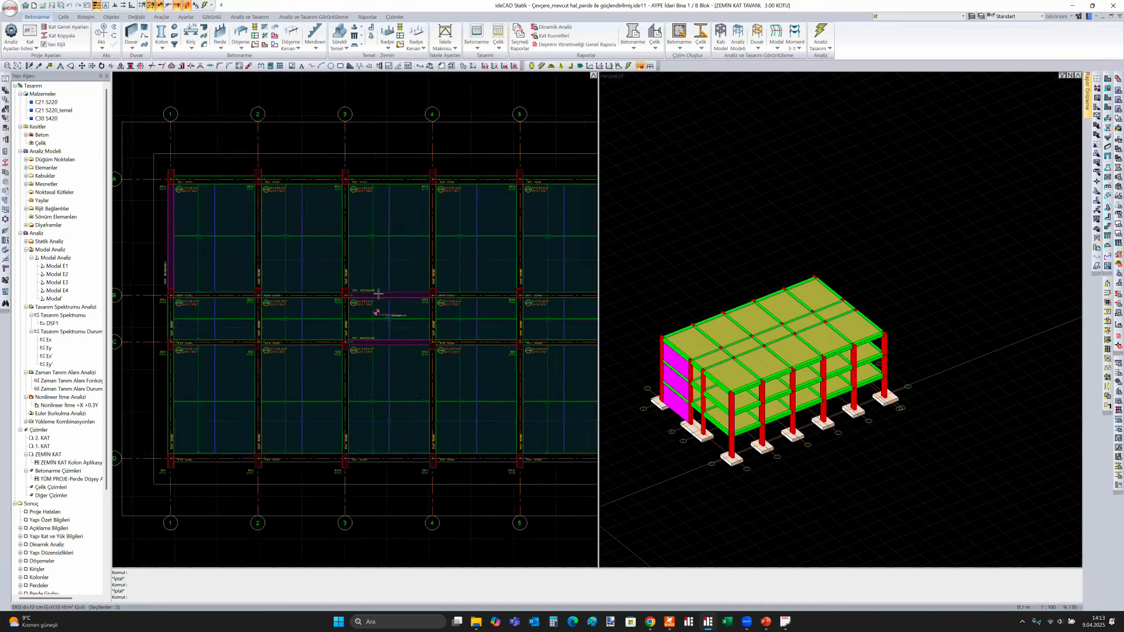
scroll(379, 294, up, 1)
scroll(394, 294, down, 1)
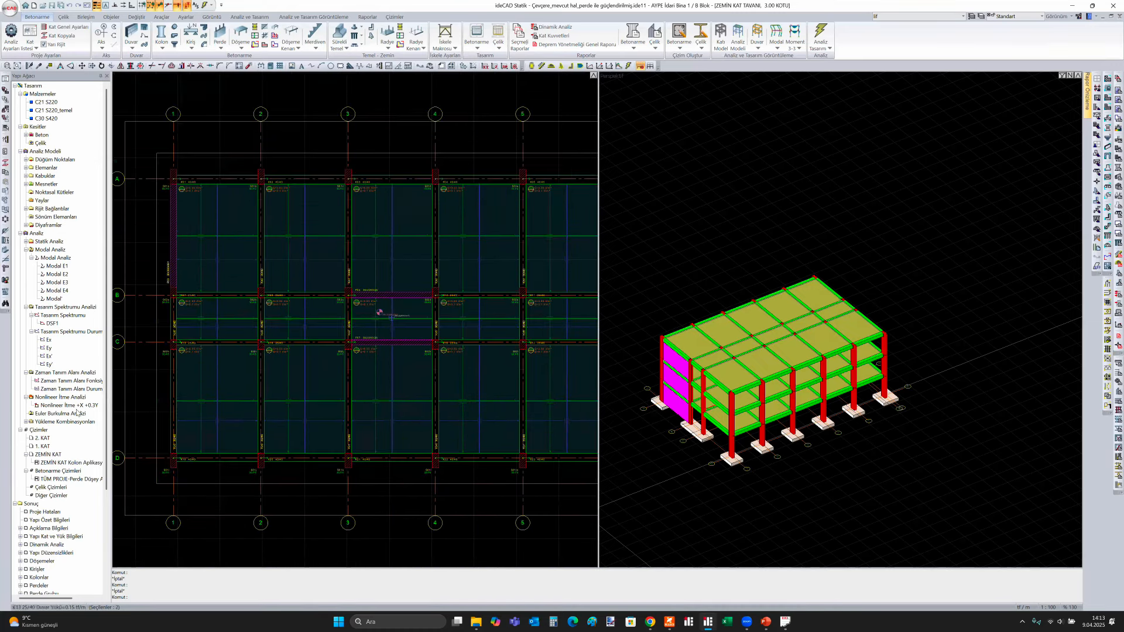
Examine the pushover curve of Nonlineer İtme +X +0.3Y for the shear-wall building, then close it
right_click(77, 404)
click(117, 413)
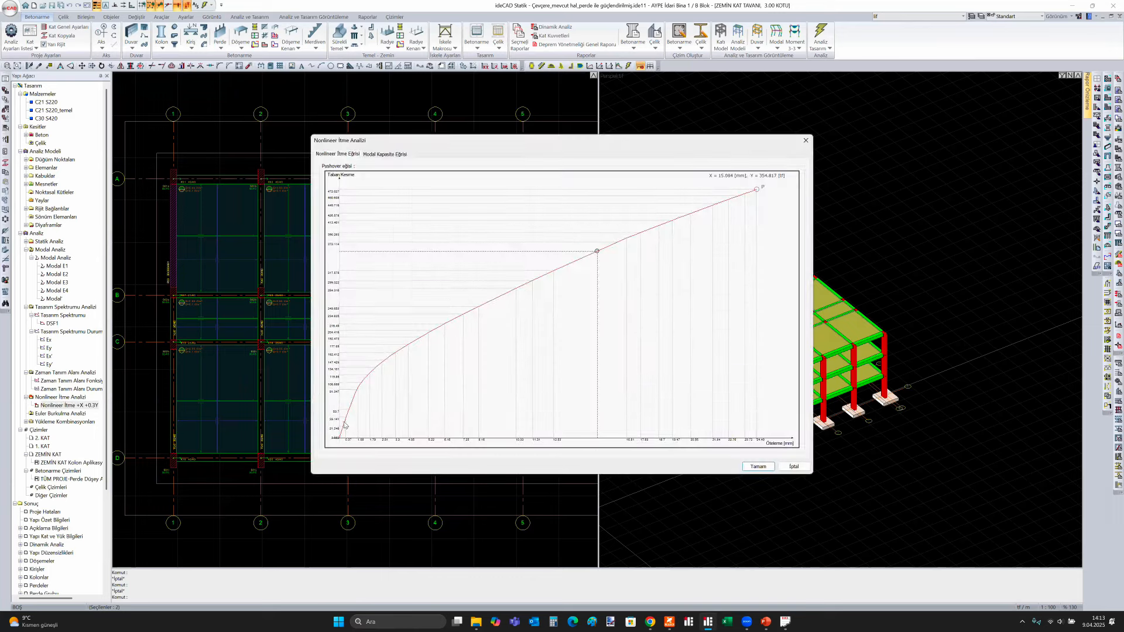
click(758, 466)
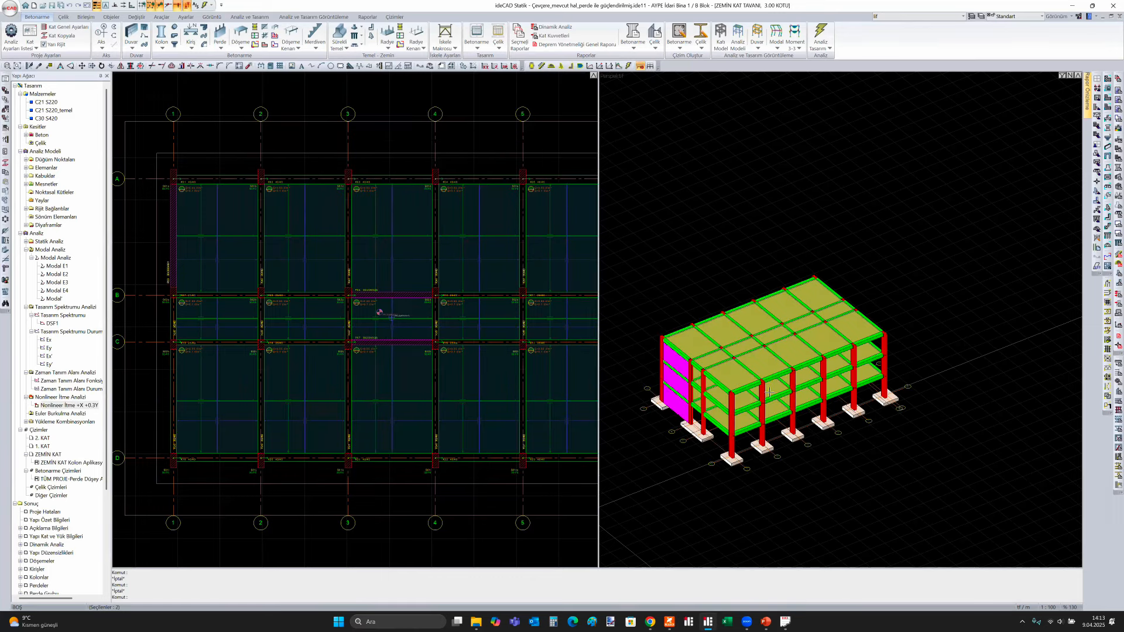
Display the shear-wall building's analysis model with deformation and hinge states for Nonlineer İtme +X +0.3Y at its last stage
scroll(771, 404, up, 2)
scroll(774, 412, up, 2)
right_click(773, 417)
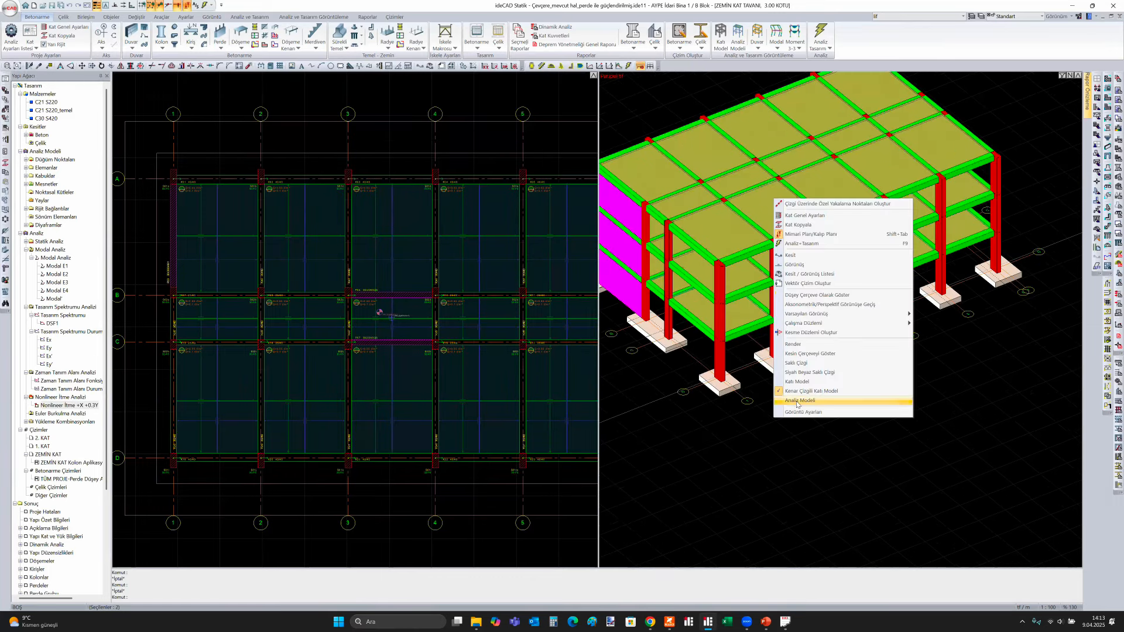
click(796, 401)
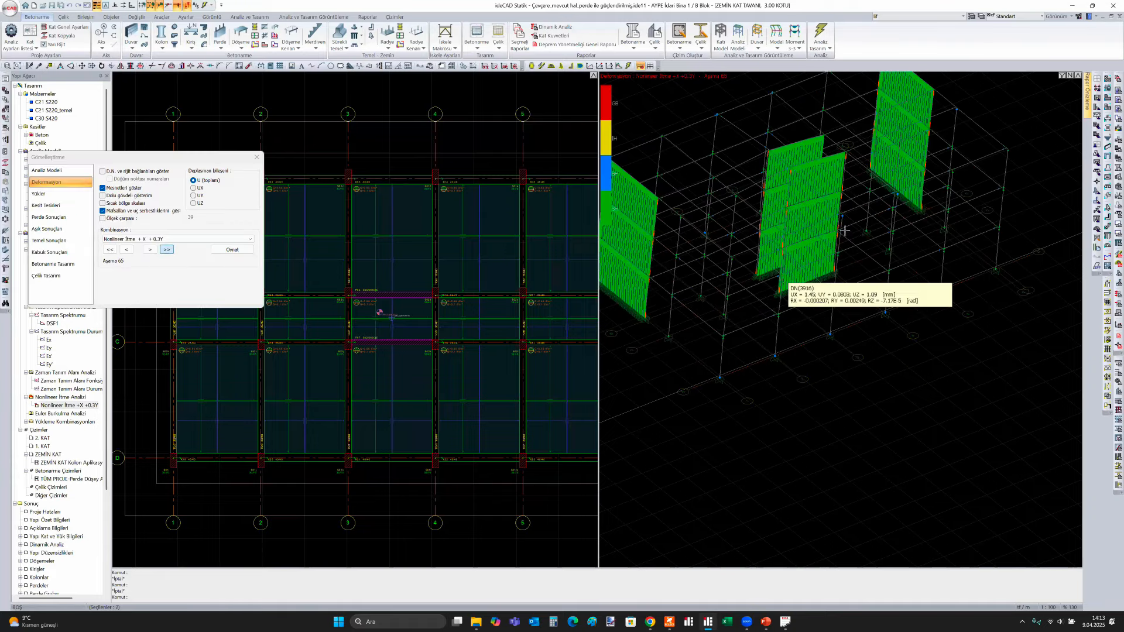
Inspect the wall hinge states and the hinge results at the end of ground-storey beam K19, then close the results
scroll(806, 260, up, 2)
scroll(806, 332, up, 2)
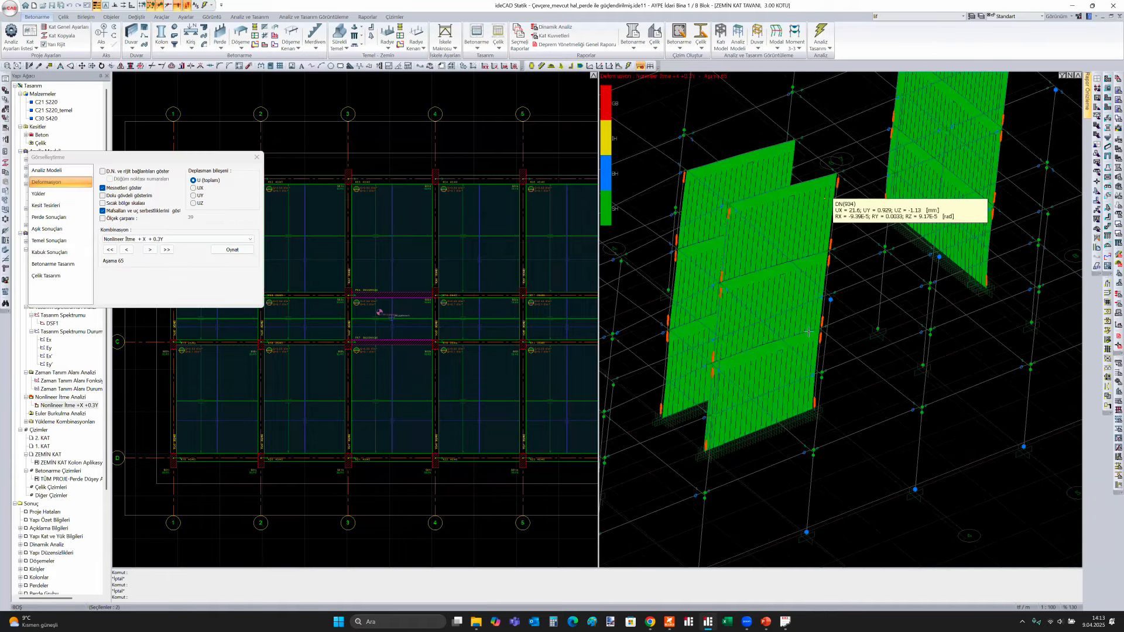
scroll(755, 351, down, 2)
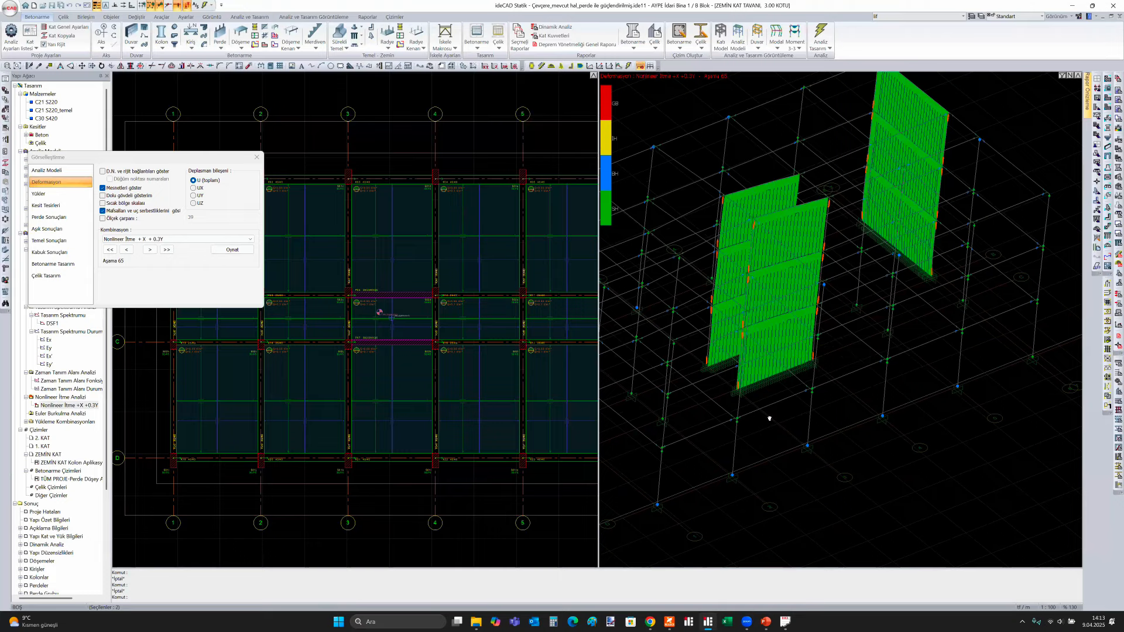
scroll(751, 349, up, 4)
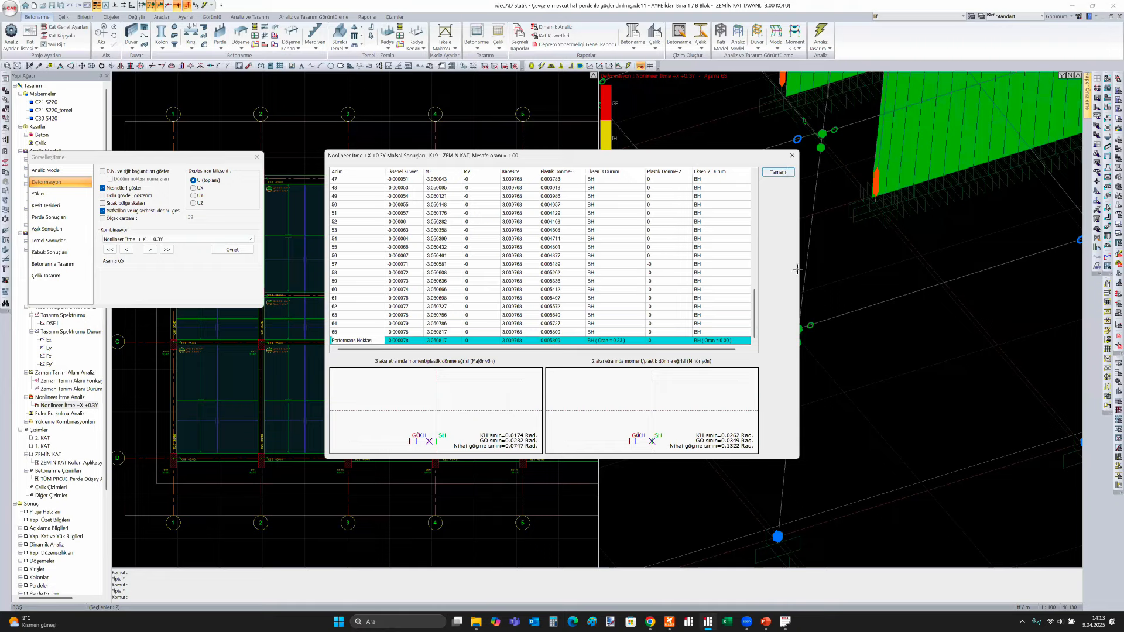
key(Escape)
Switch the 3D view back to the edge-lined solid model near the front ground-storey beam between axes 1 and 2
scroll(775, 398, down, 4)
middle_drag(816, 466, 847, 454)
right_click(832, 537)
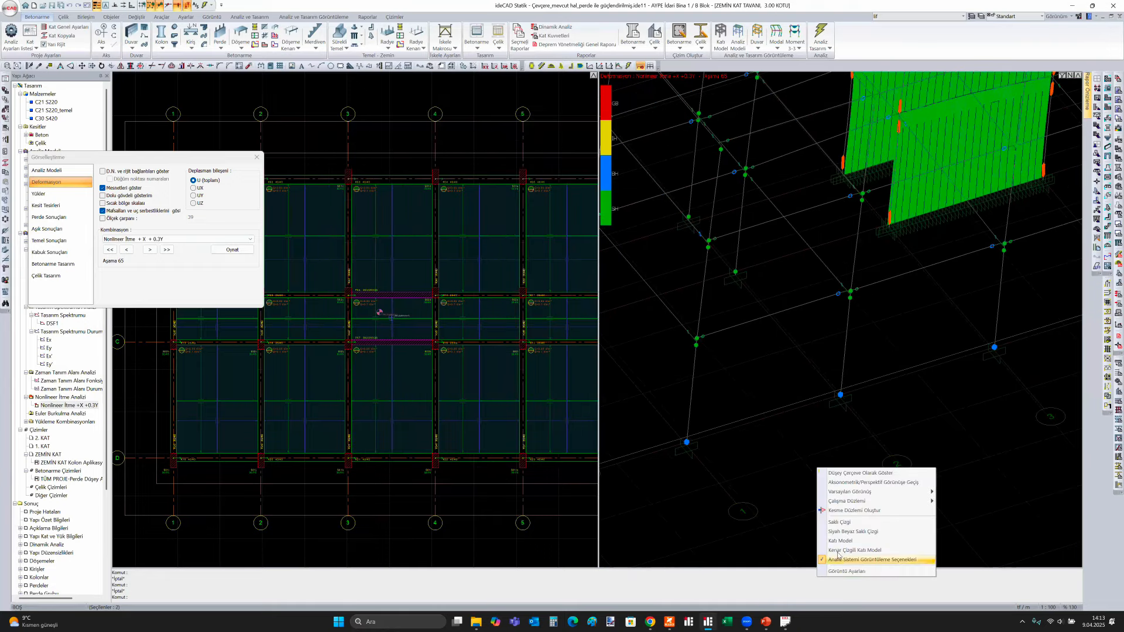
click(835, 556)
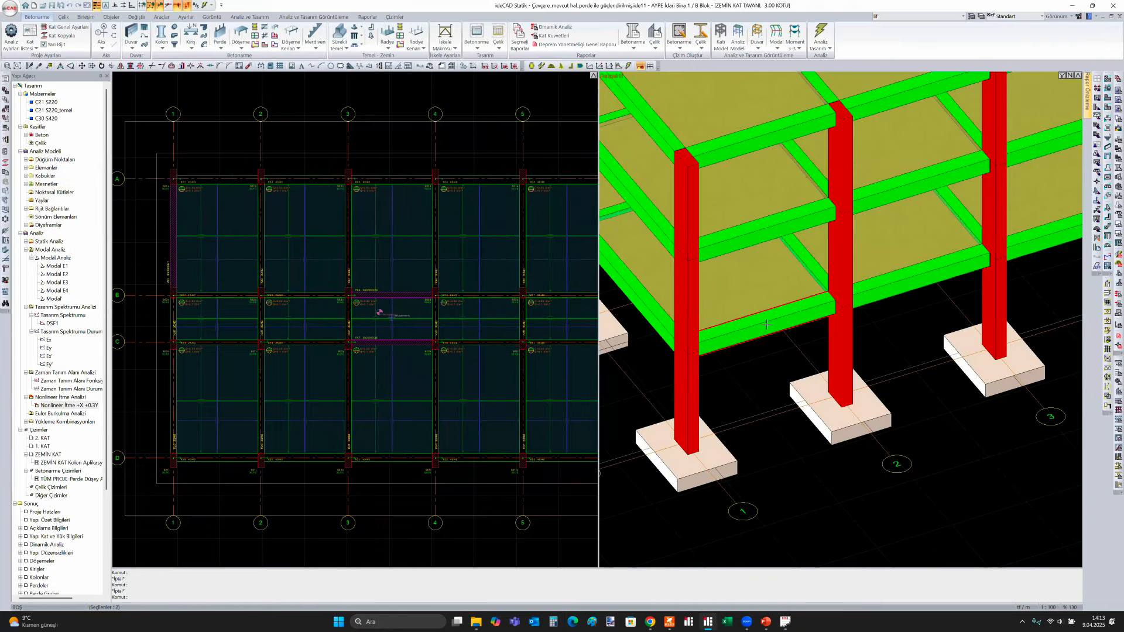
Open the front ground-storey beam's performance analysis settings and examine its reinforcement corrosion and insufficient lap length factors
click(766, 323)
double_click(766, 324)
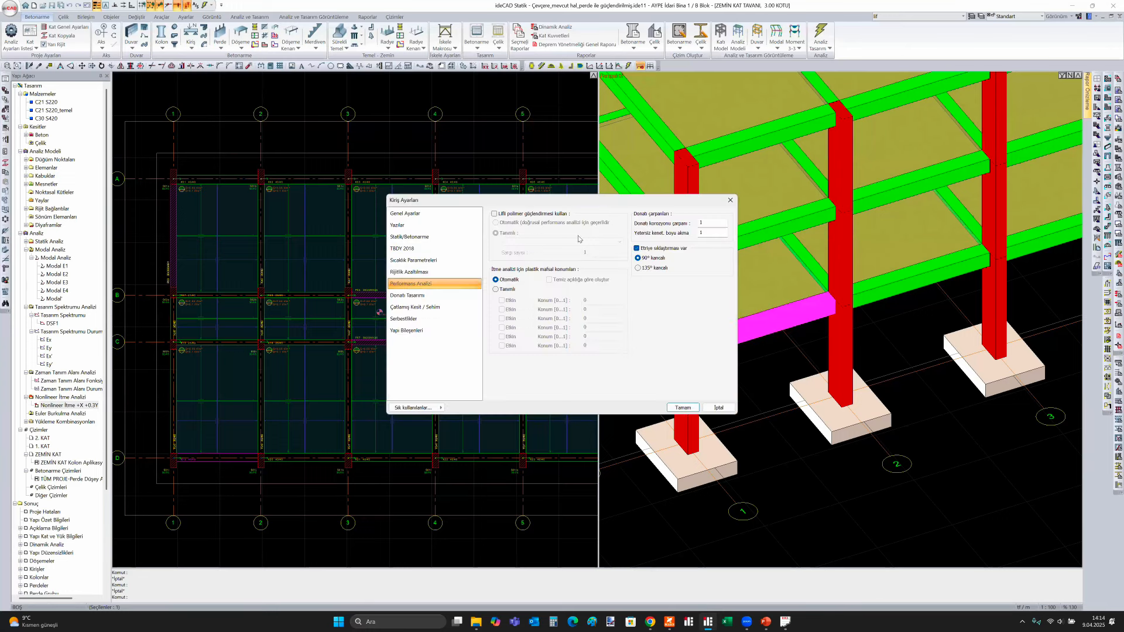
drag(602, 206, 483, 218)
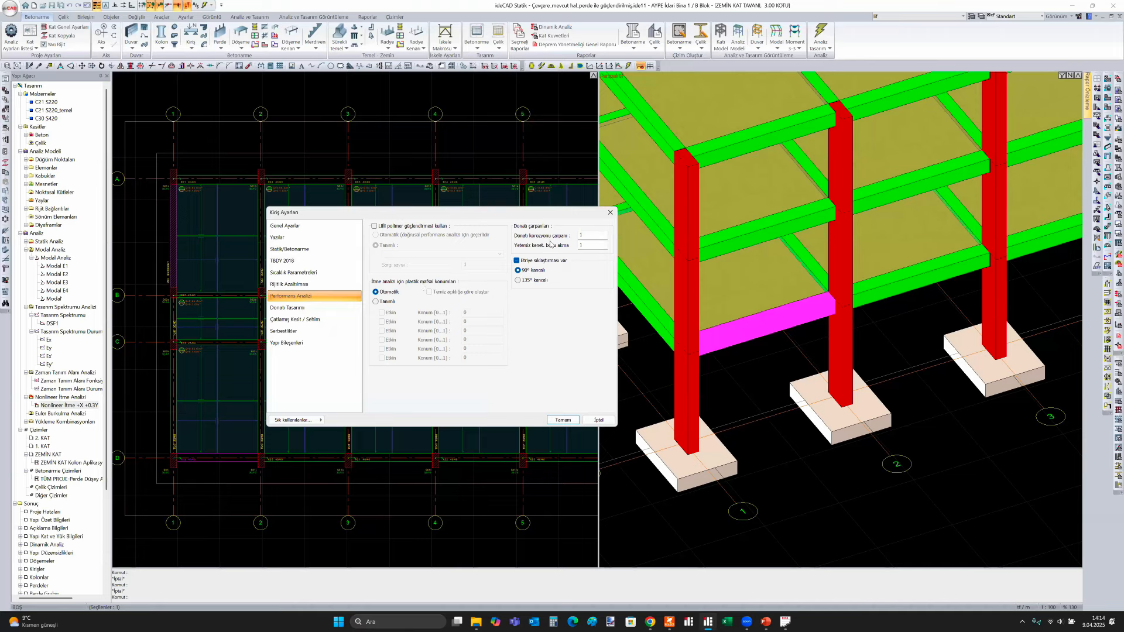
double_click(587, 235)
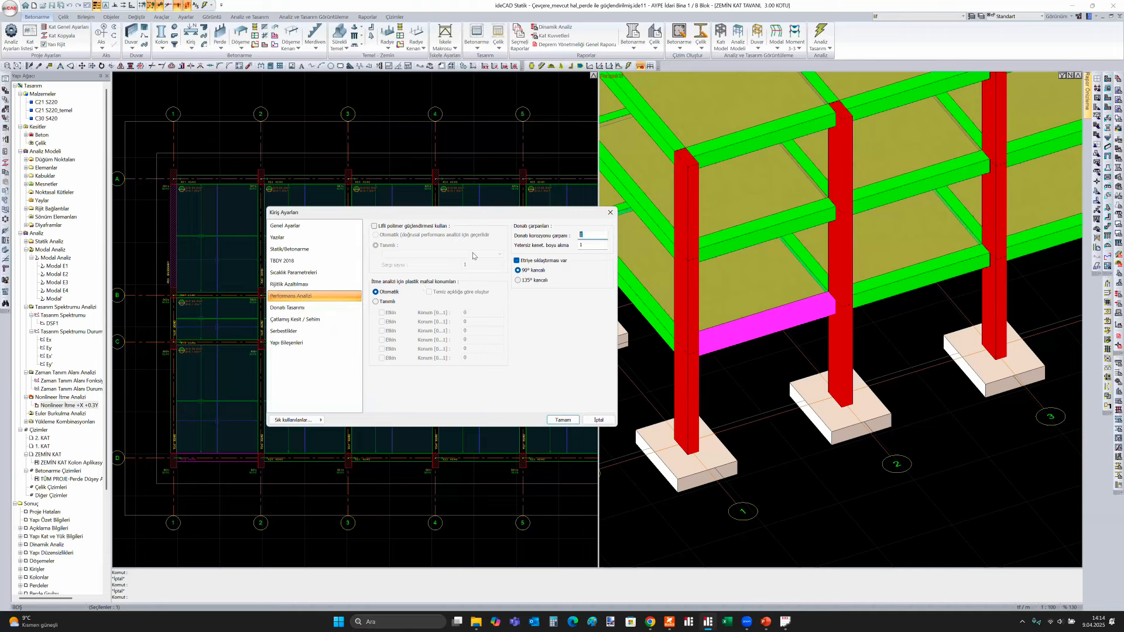
double_click(603, 244)
Try a reinforcement corrosion factor of 0.6 for the beam, set it back to 1, and confirm the settings
click(581, 235)
text(0.6)
drag(581, 234, 595, 234)
text(1)
key(Return)
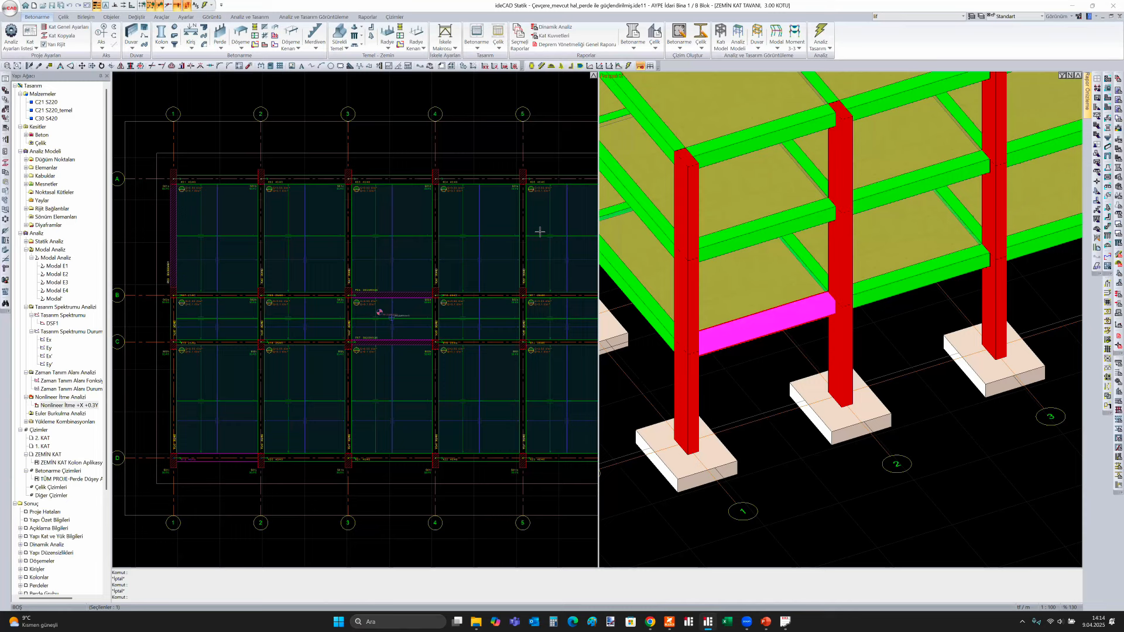
Recheck the beam's performance analysis settings, close them without changes, and view the whole shear-wall building
double_click(752, 338)
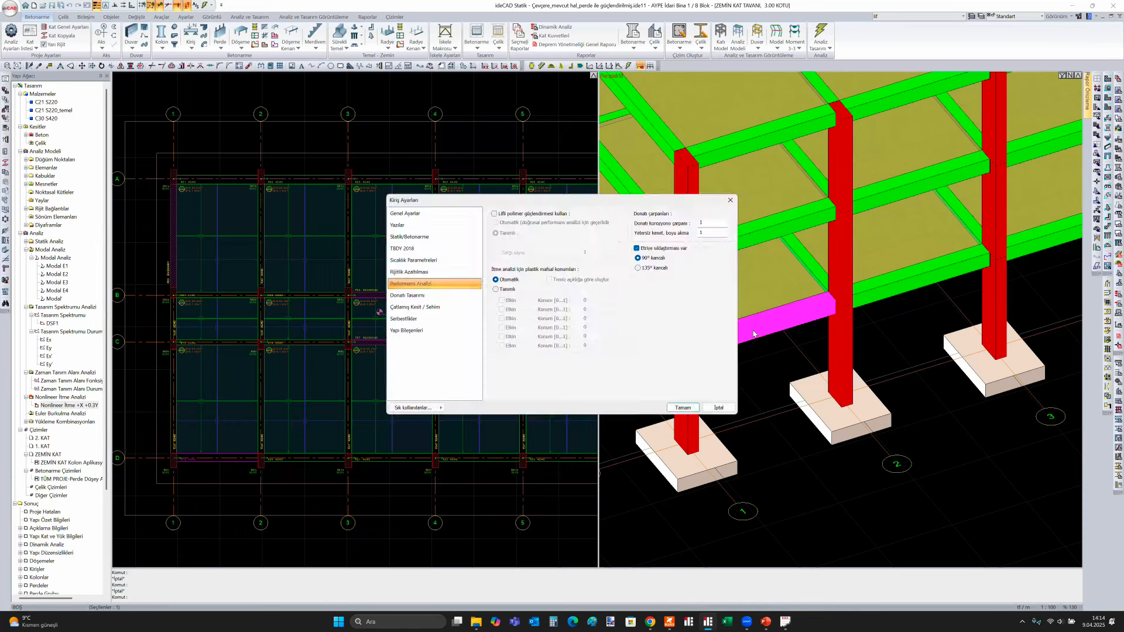
key(Escape)
scroll(752, 339, down, 5)
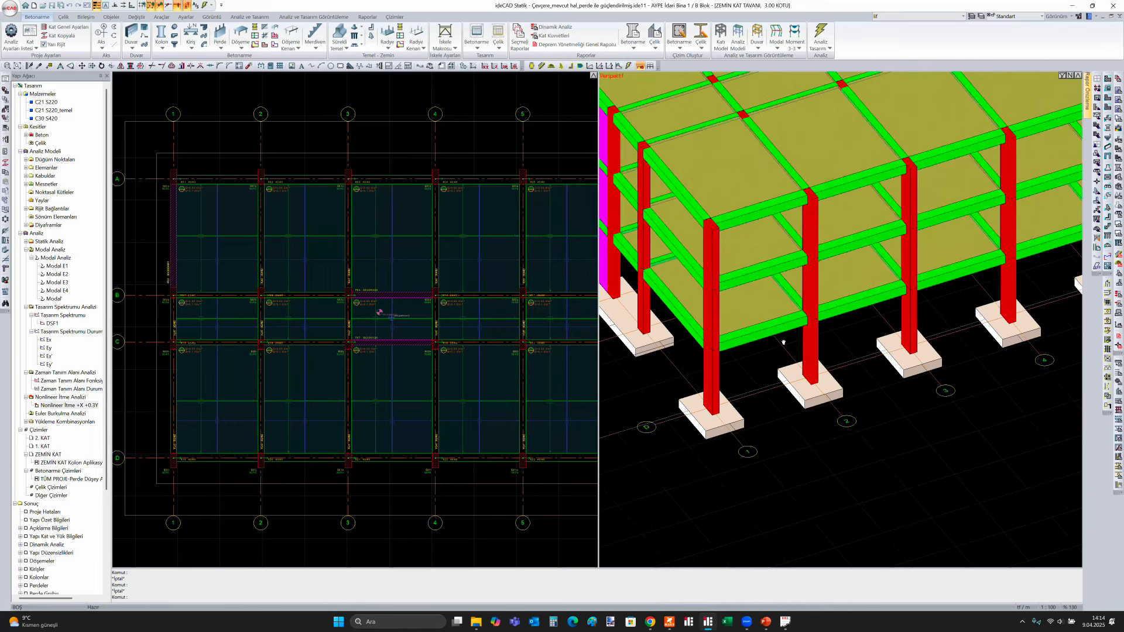
scroll(820, 341, down, 2)
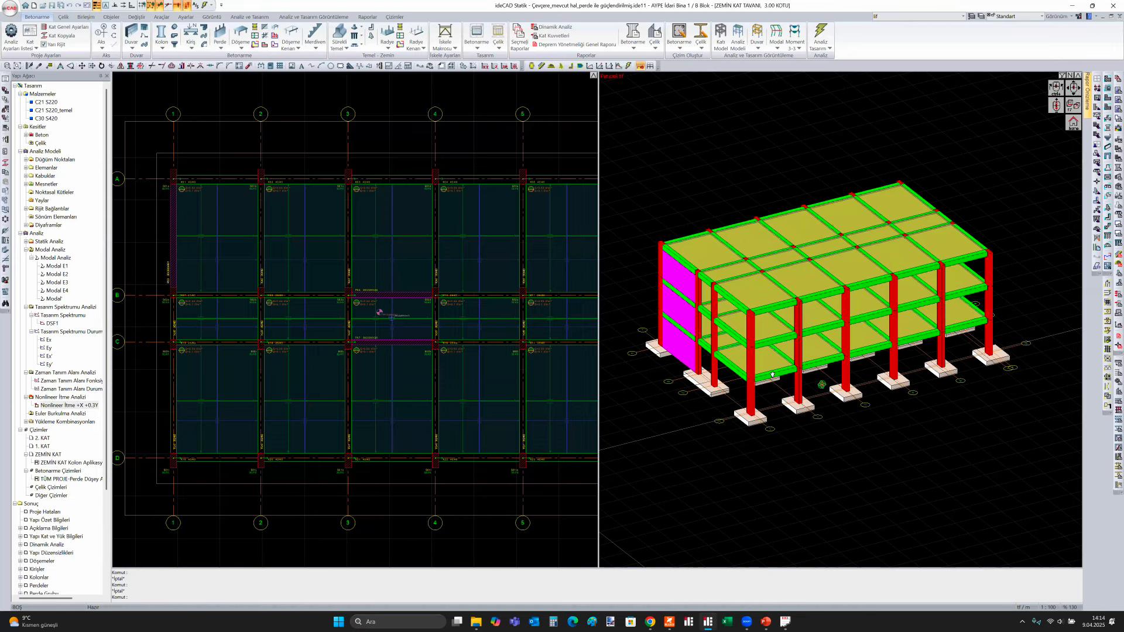
scroll(781, 387, up, 2)
scroll(781, 387, up, 3)
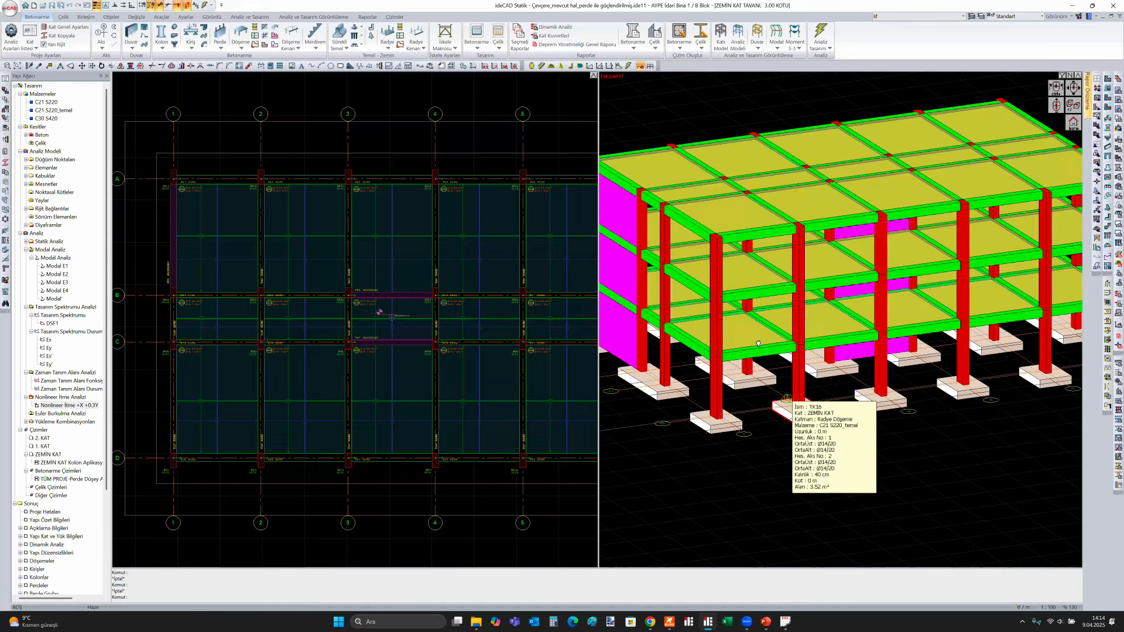
middle_click(388, 266)
middle_click(388, 266)
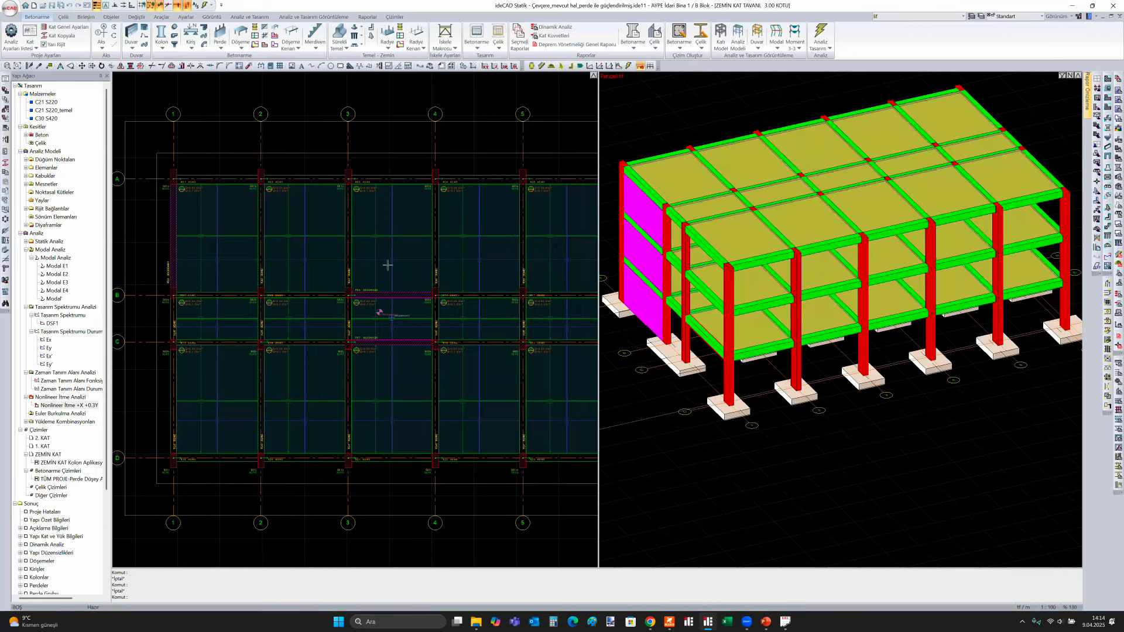
middle_click(396, 144)
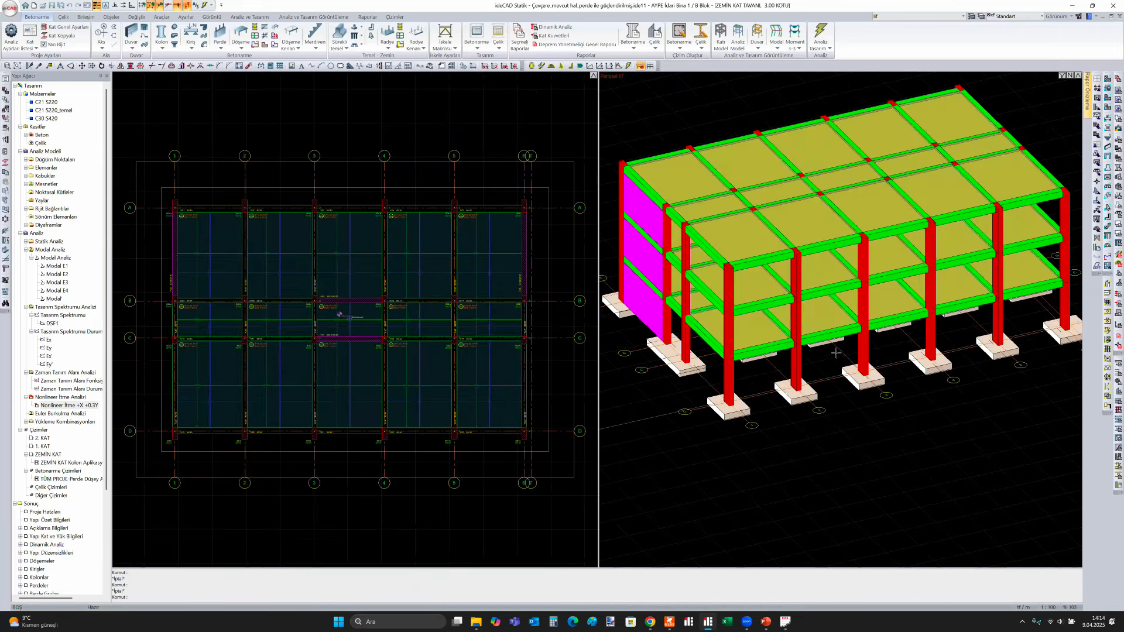
middle_click(766, 373)
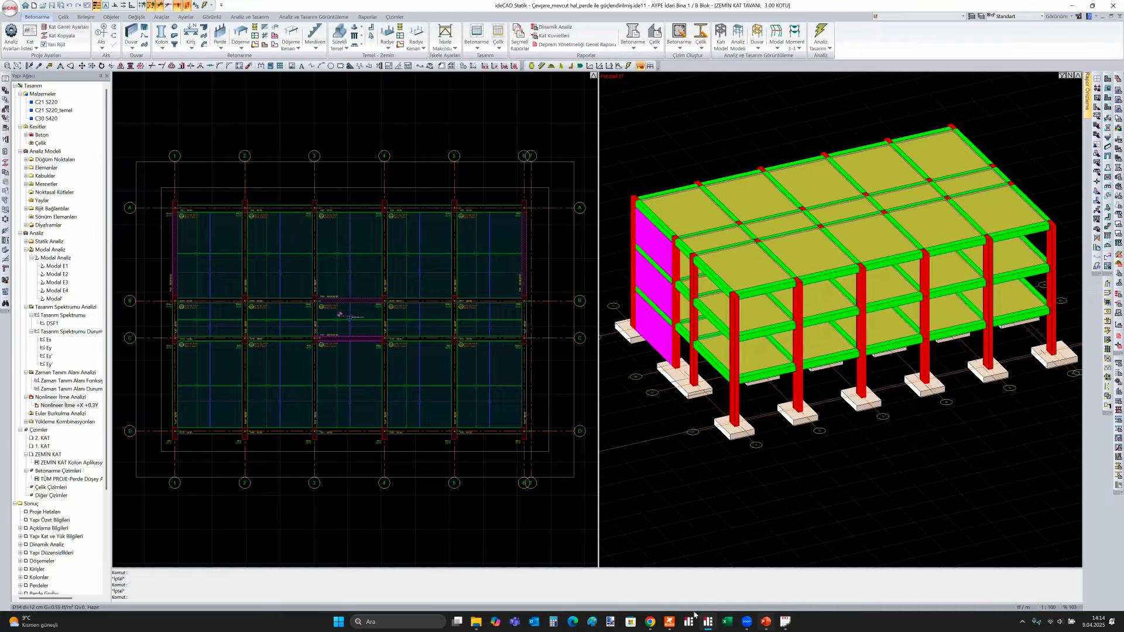
Switch to the PowerPoint presentation, examine the pushover curve comparison slide in full-screen show, and return to ideCAD
key(alt+Tab)
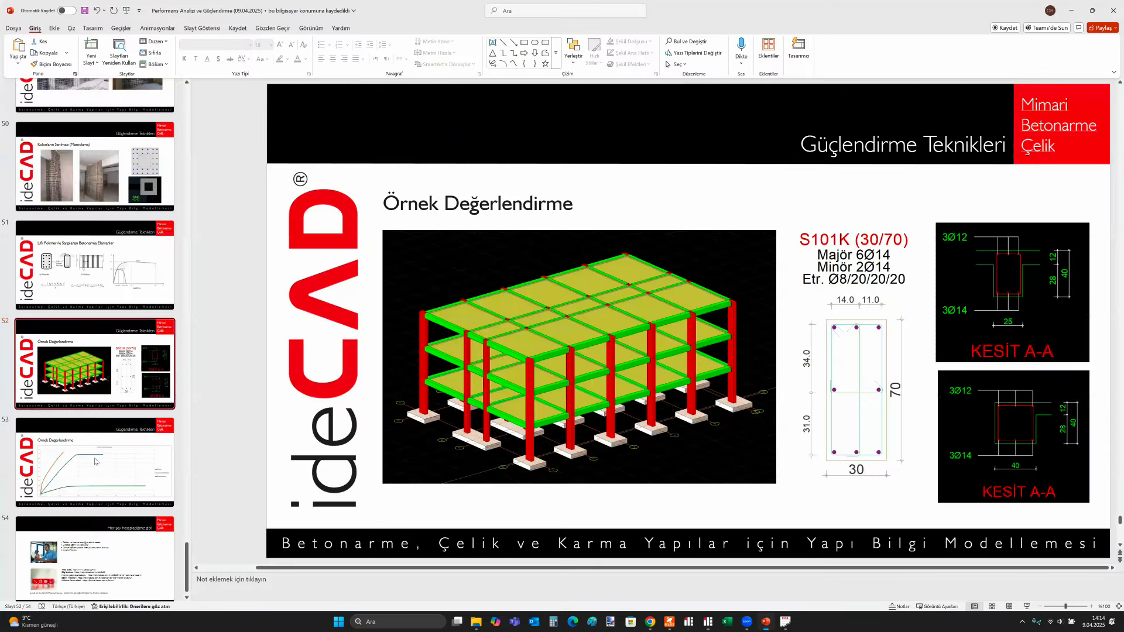
click(1026, 607)
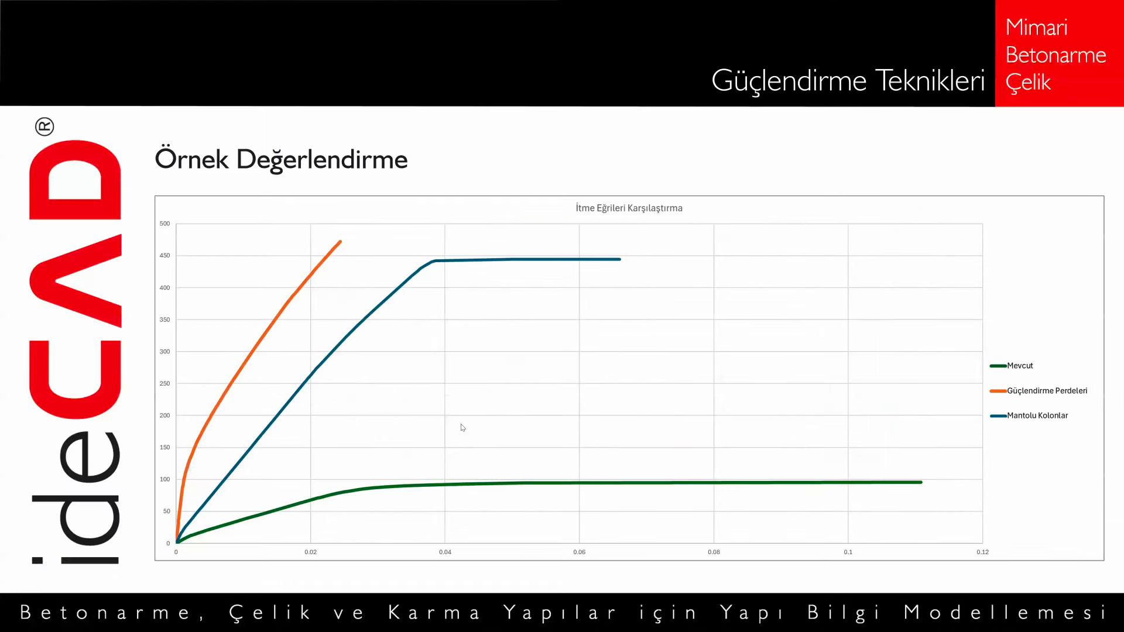
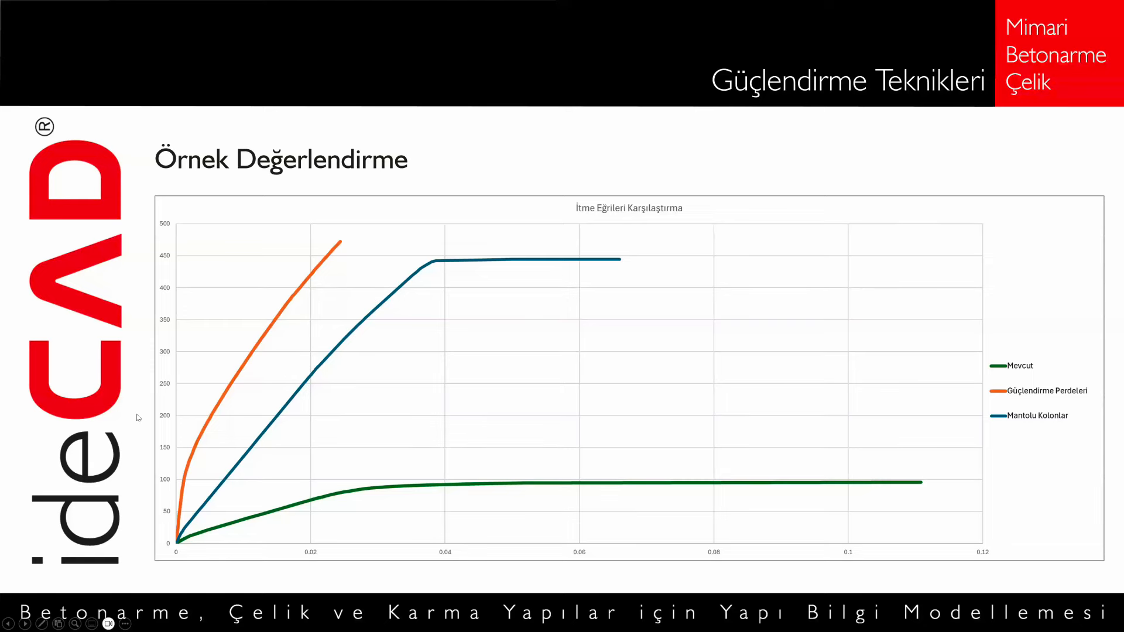
key(Escape)
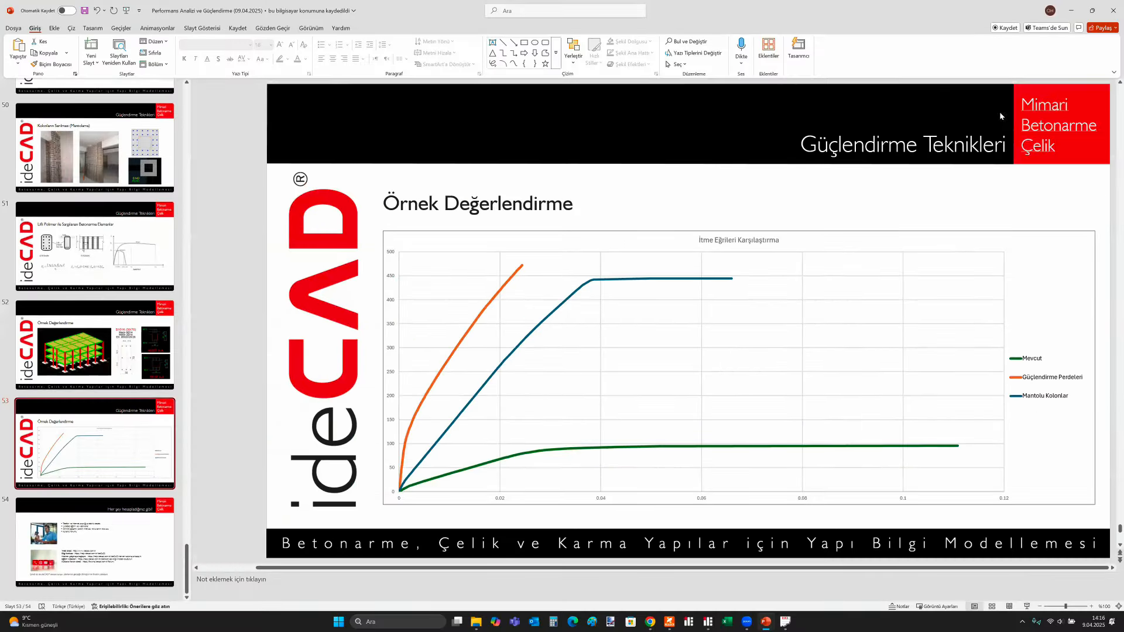
key(super+Down)
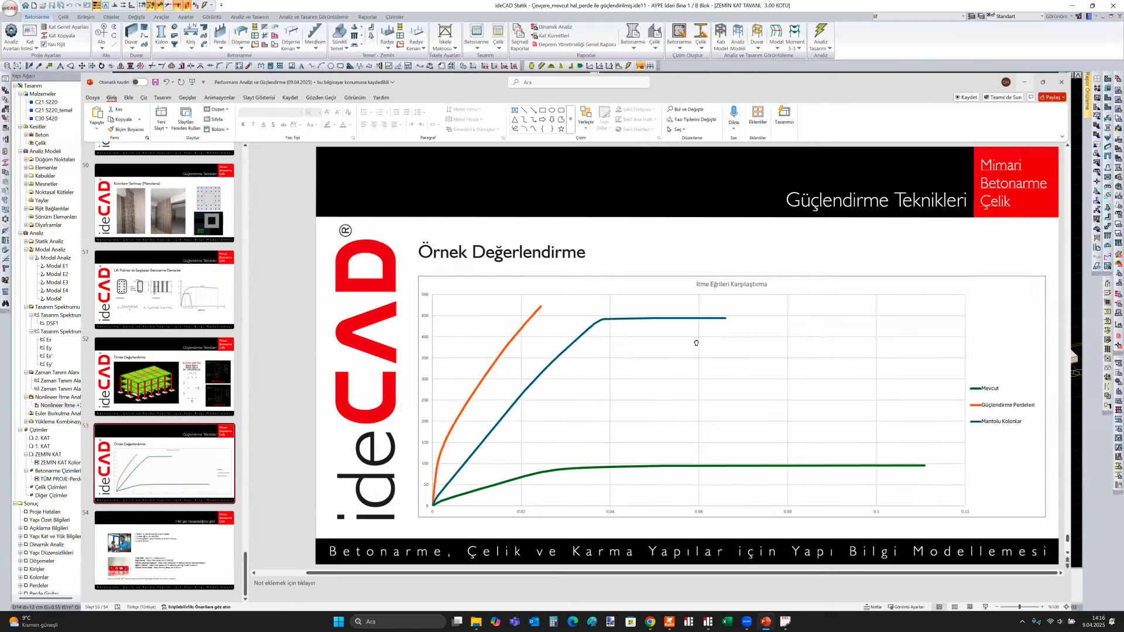
key(super+Down)
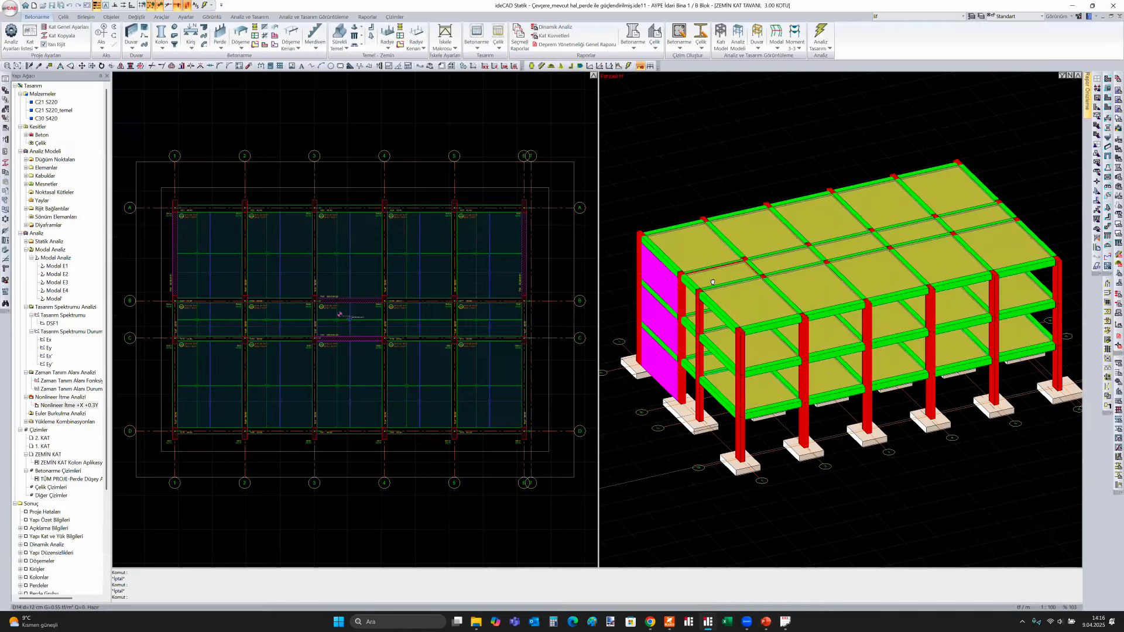
Open the unstrengthened building project "Çevçere_mevcut hal_güçlendirilmemiş" and fit its whole floor plan in view
ctrl+middle_drag(742, 250, 741, 250)
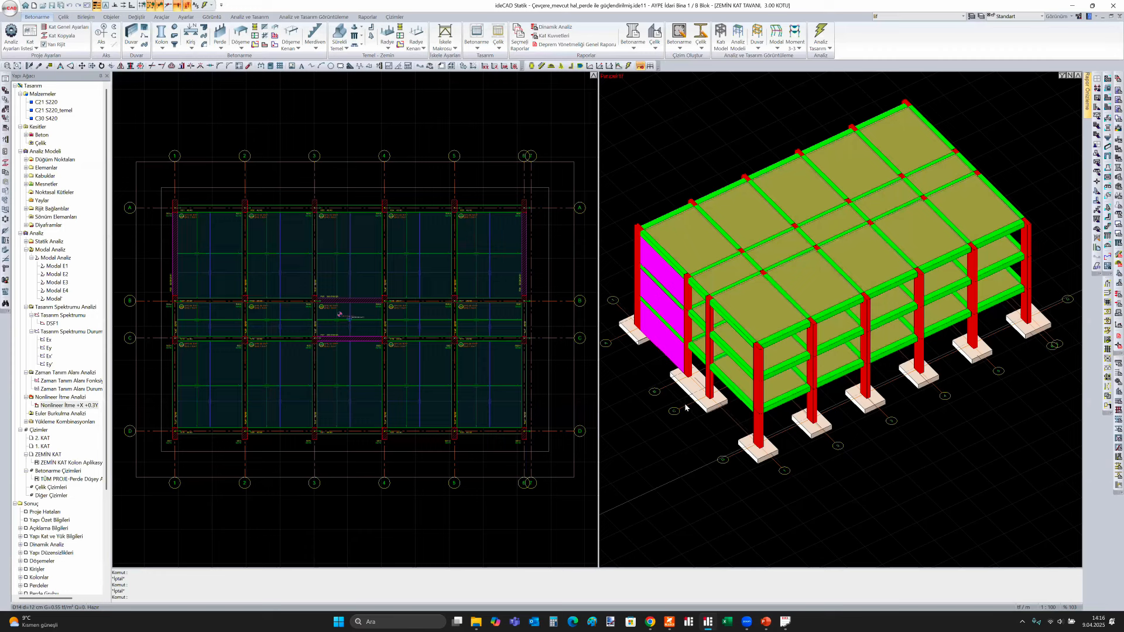
key(ctrl+o)
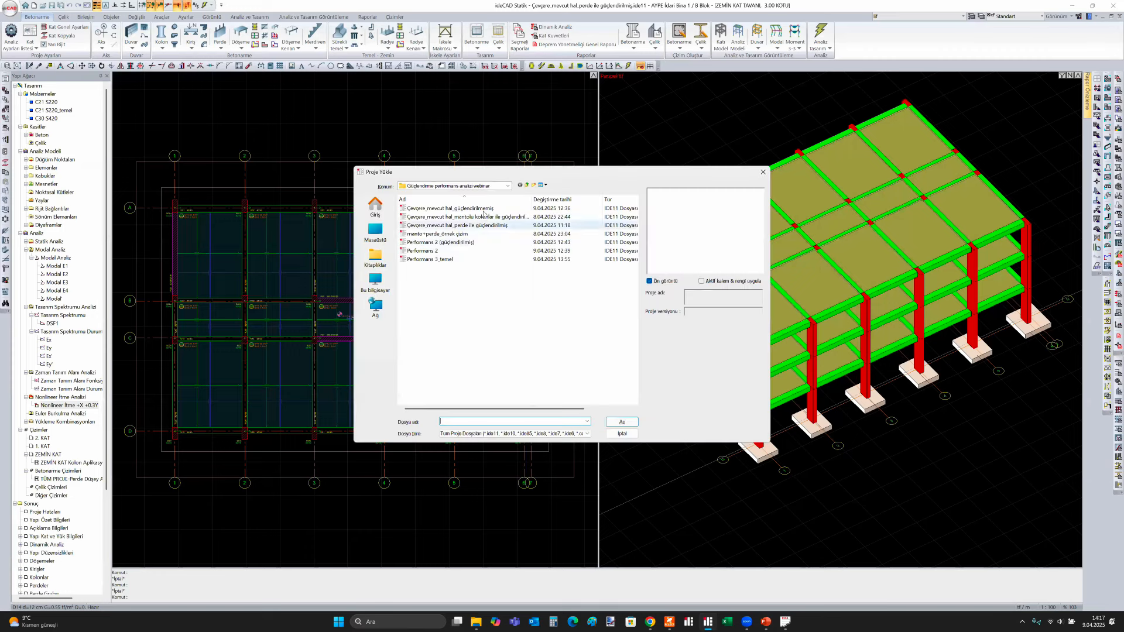
click(485, 209)
click(434, 242)
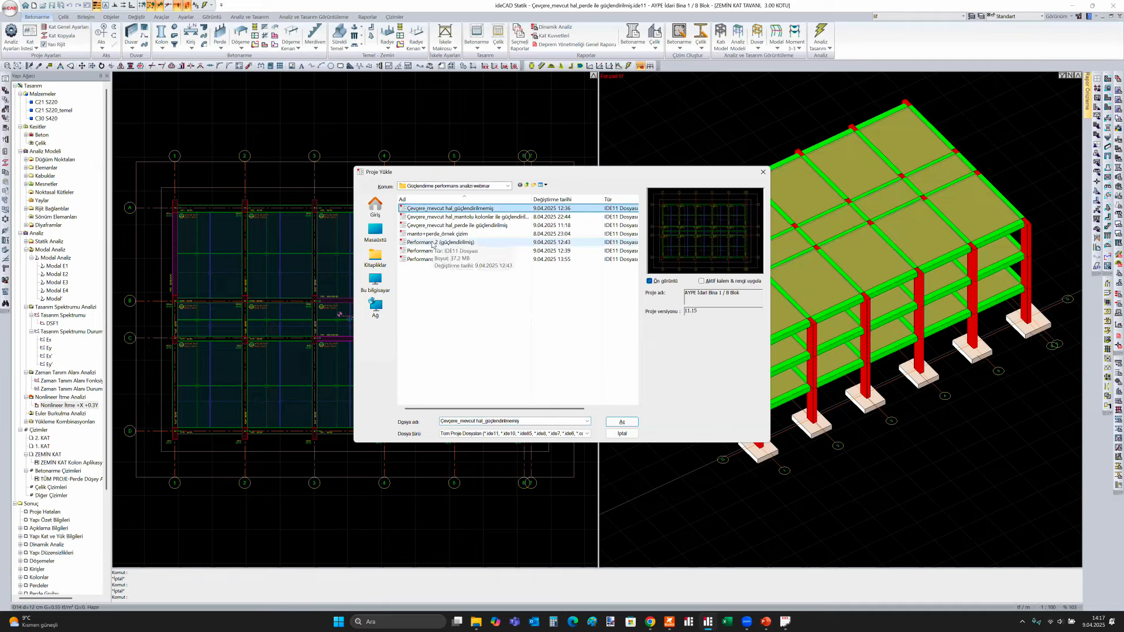
click(454, 209)
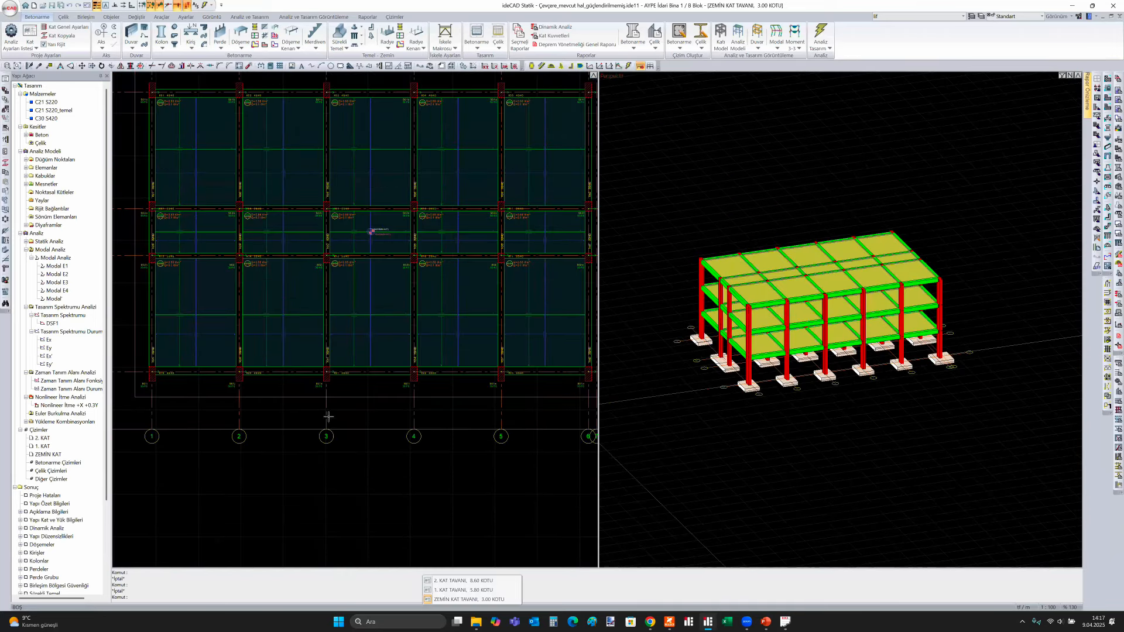
scroll(399, 388, down, 4)
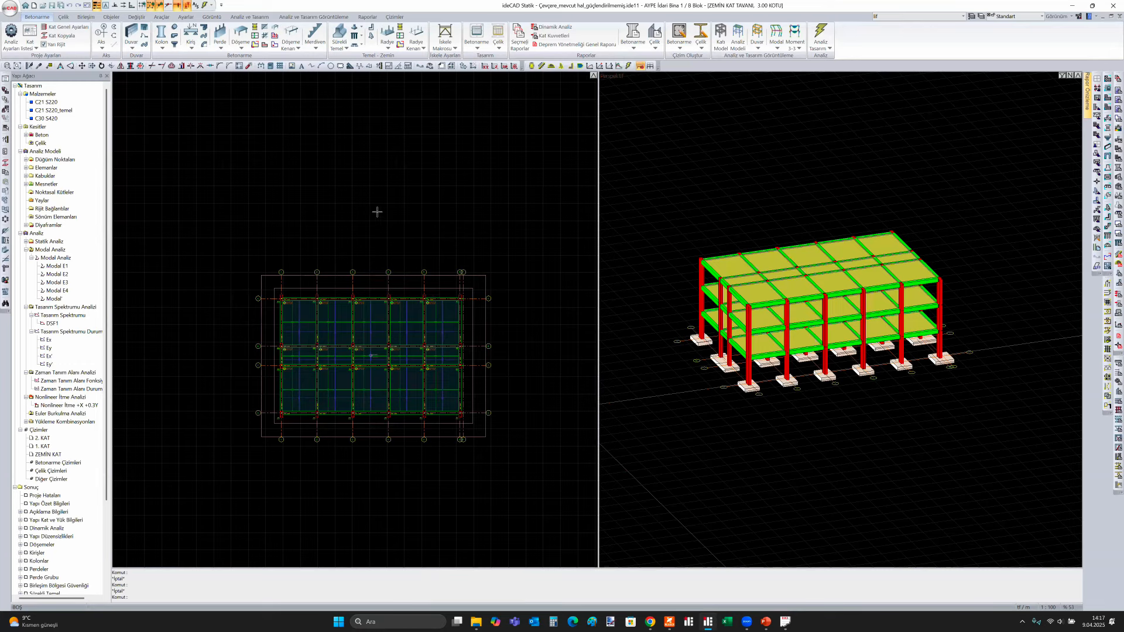
middle_click(330, 188)
middle_click(331, 188)
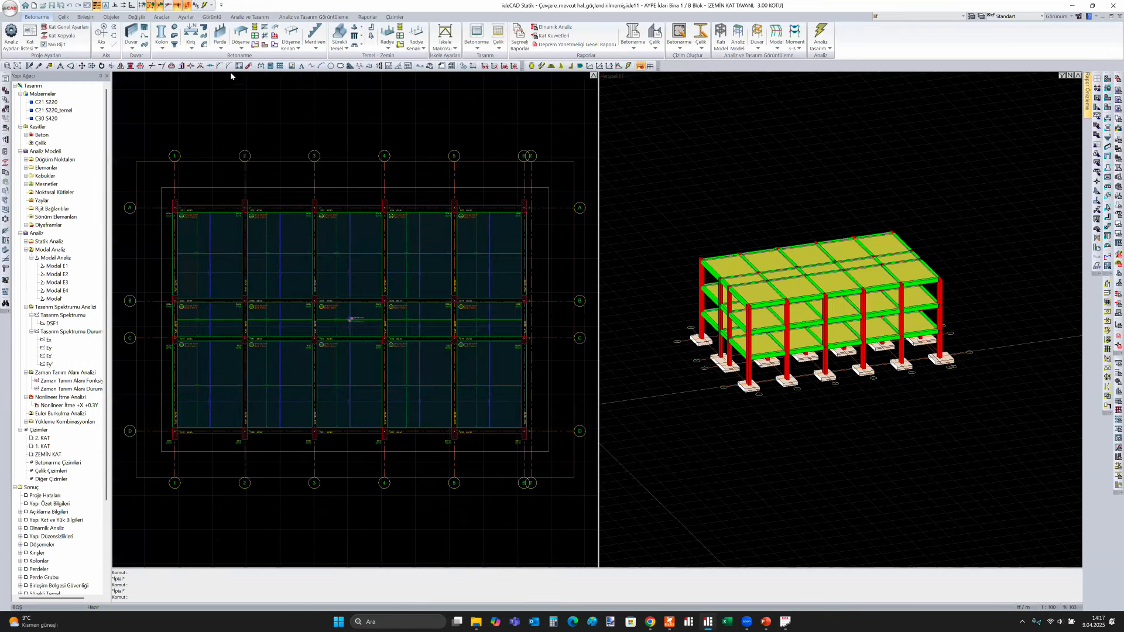
Place a strengthening wall (Güçlendirme Perdesi) on the ground floor between columns S02j and S02k, and inspect it in the 3D view
click(220, 47)
click(241, 82)
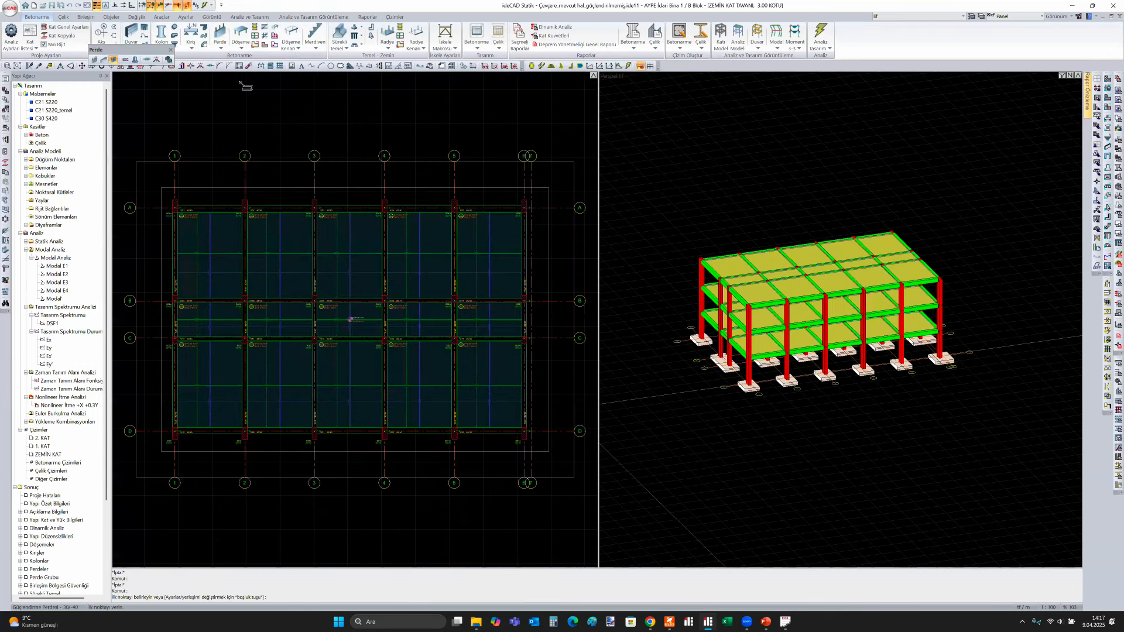
scroll(316, 331, up, 5)
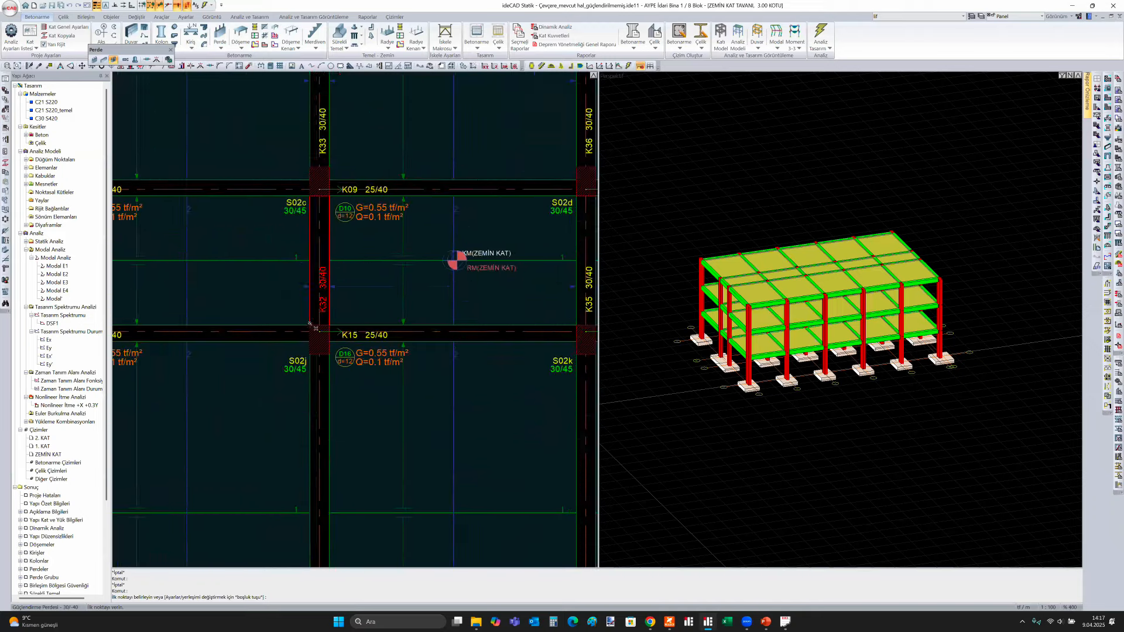
scroll(310, 323, up, 2)
scroll(316, 310, down, 3)
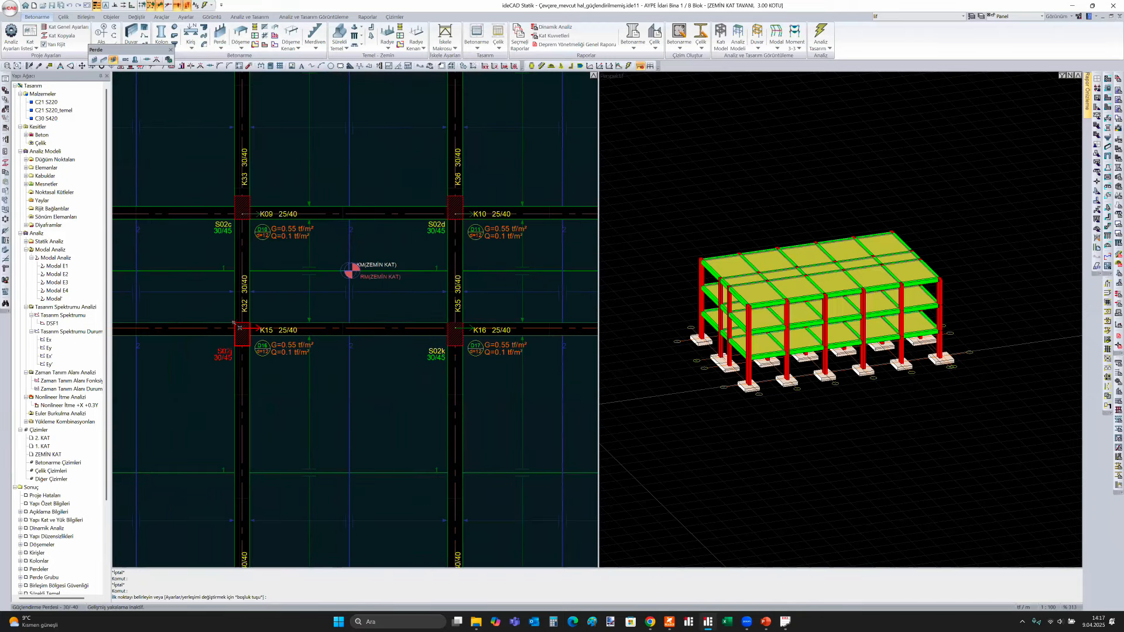
click(239, 327)
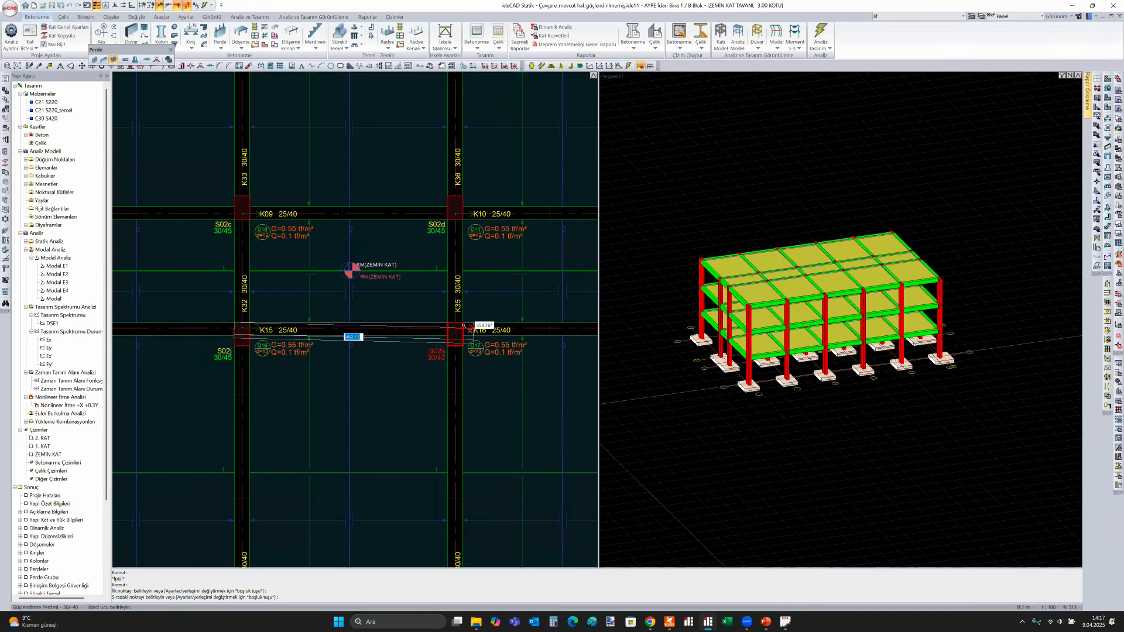
click(463, 324)
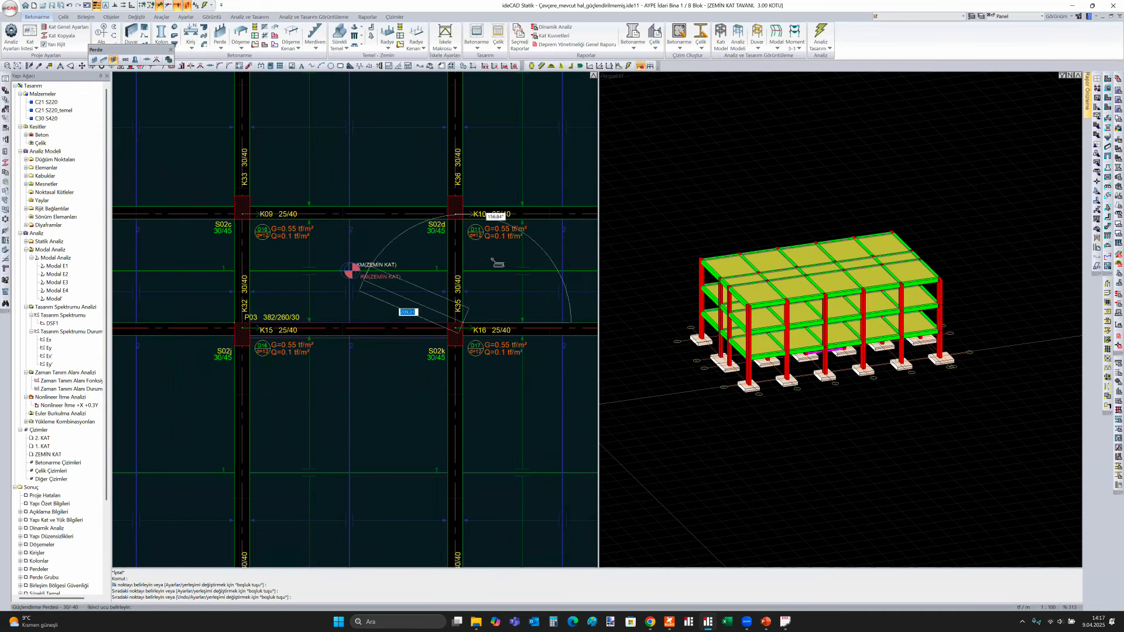
key(Escape)
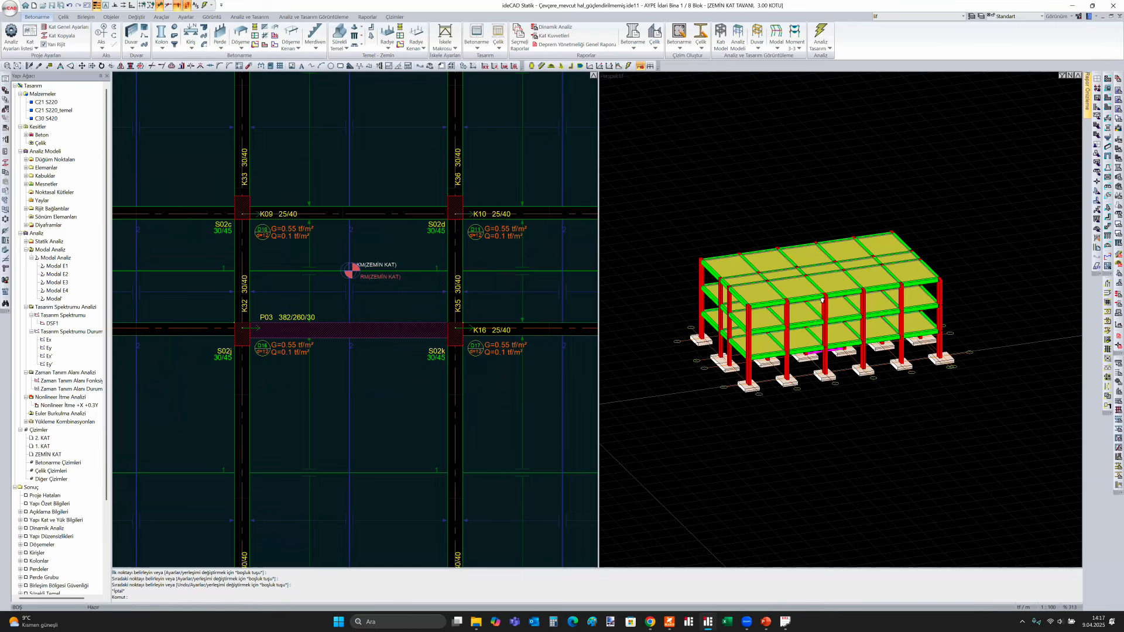
ctrl+middle_drag(822, 300, 862, 369)
scroll(862, 370, up, 10)
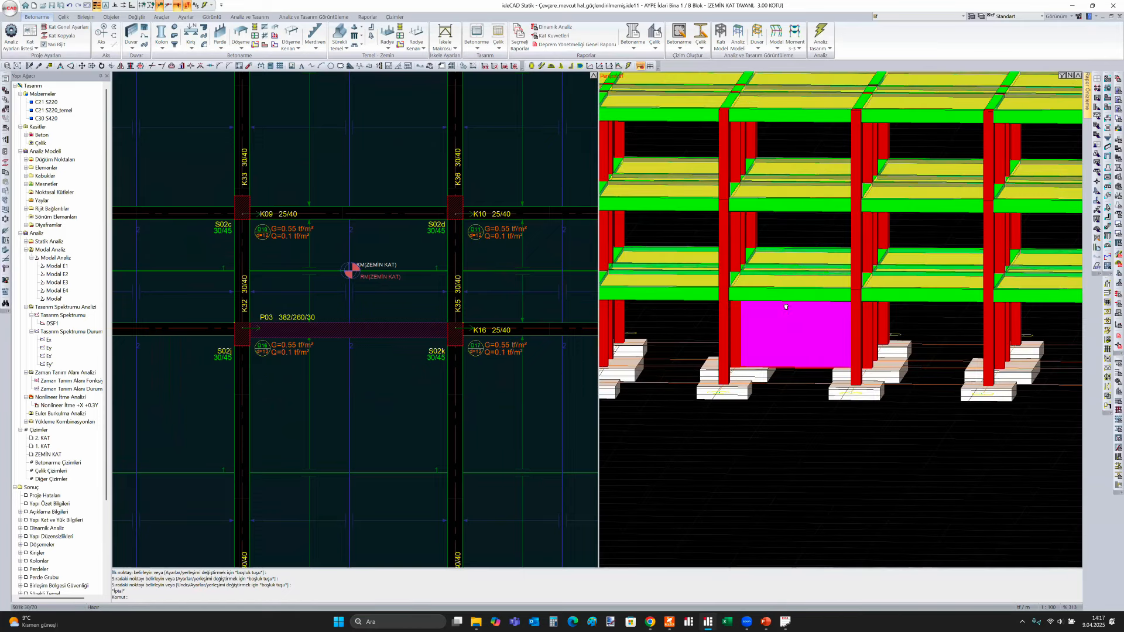
click(790, 305)
ctrl+middle_drag(790, 305, 828, 403)
key(Escape)
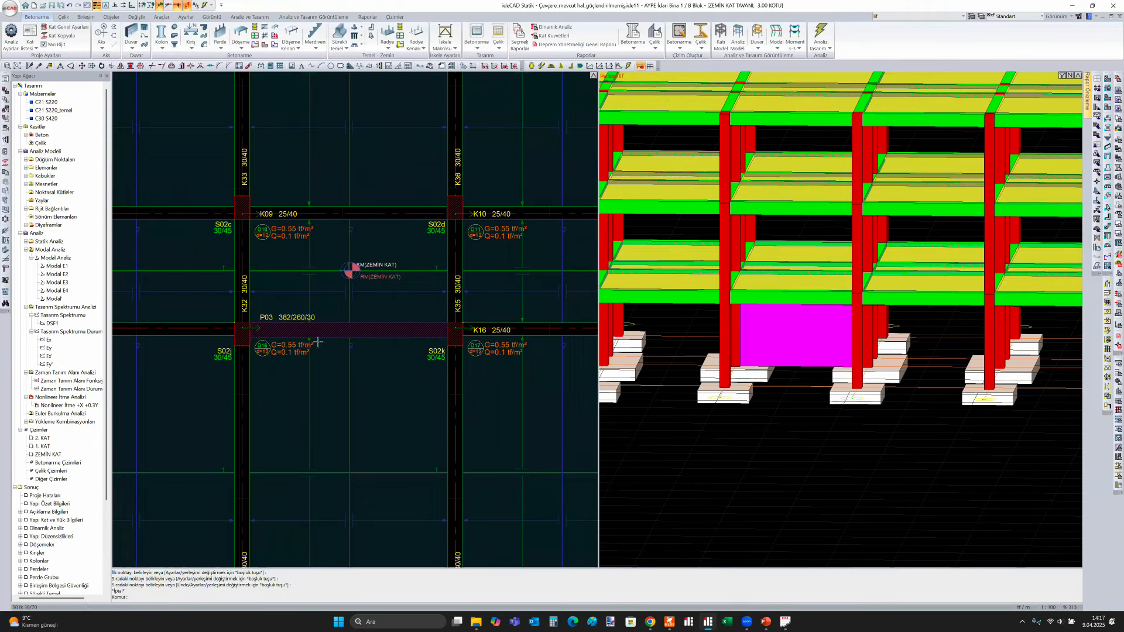
Review the strengthening wall settings, including column anchors, text placement and the top elevation (Üst Kot), before placing another wall
click(221, 44)
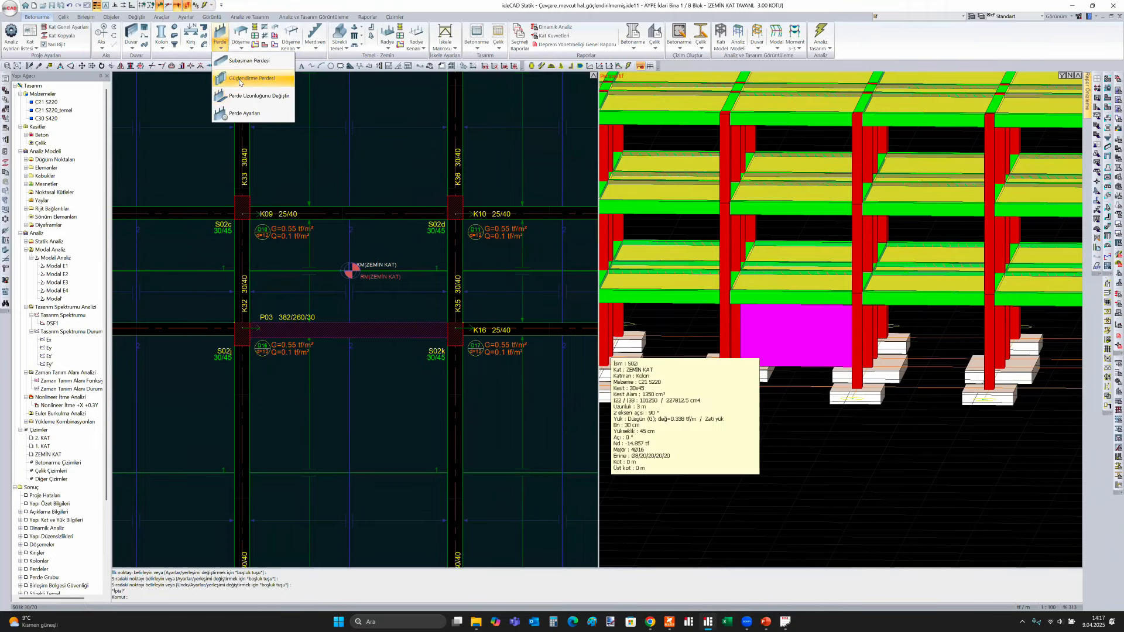
click(246, 78)
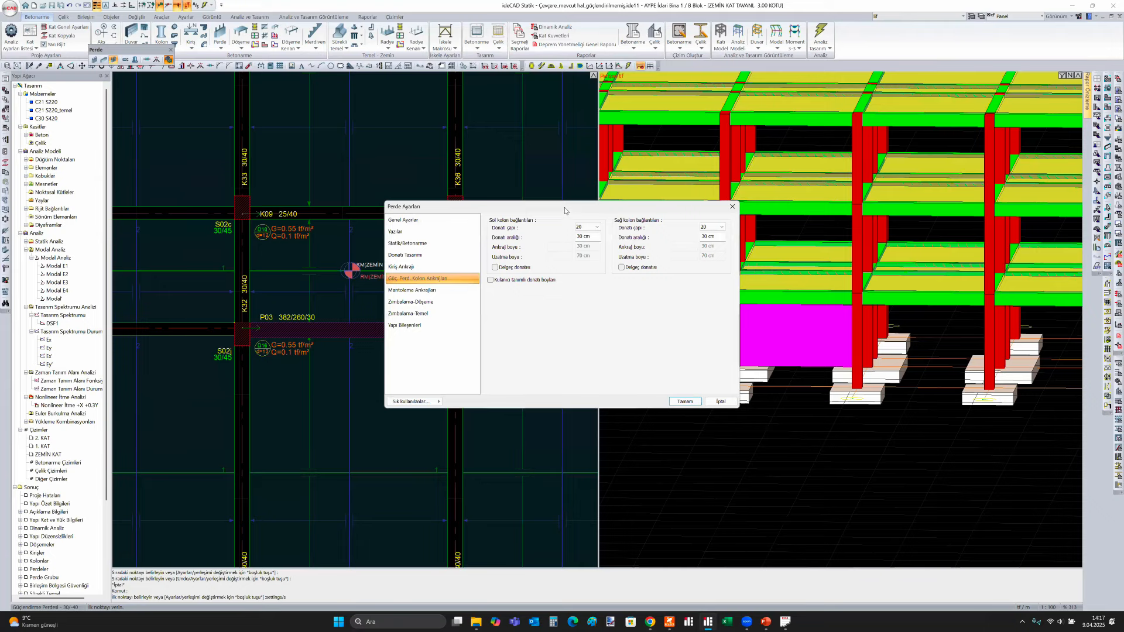
drag(563, 208, 574, 264)
click(417, 299)
click(430, 288)
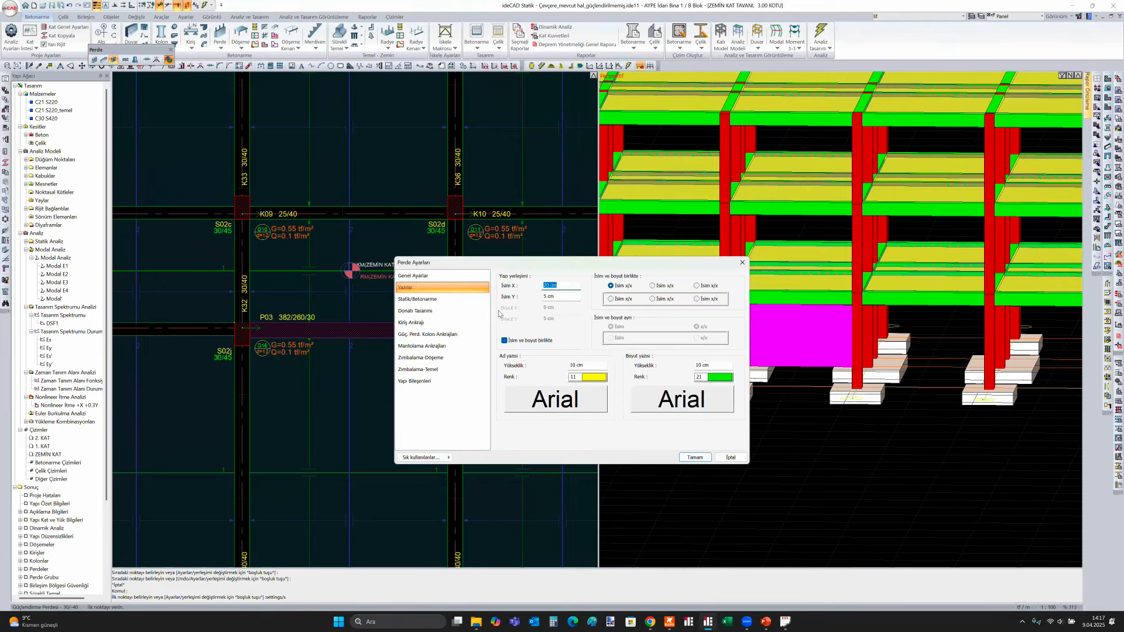
click(441, 276)
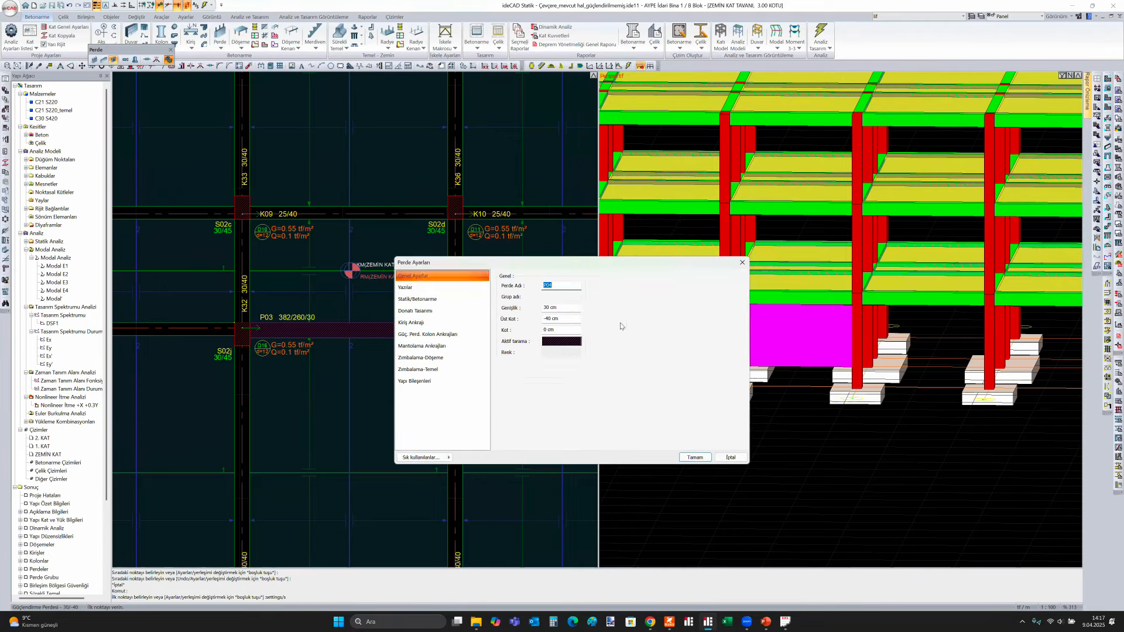
click(539, 322)
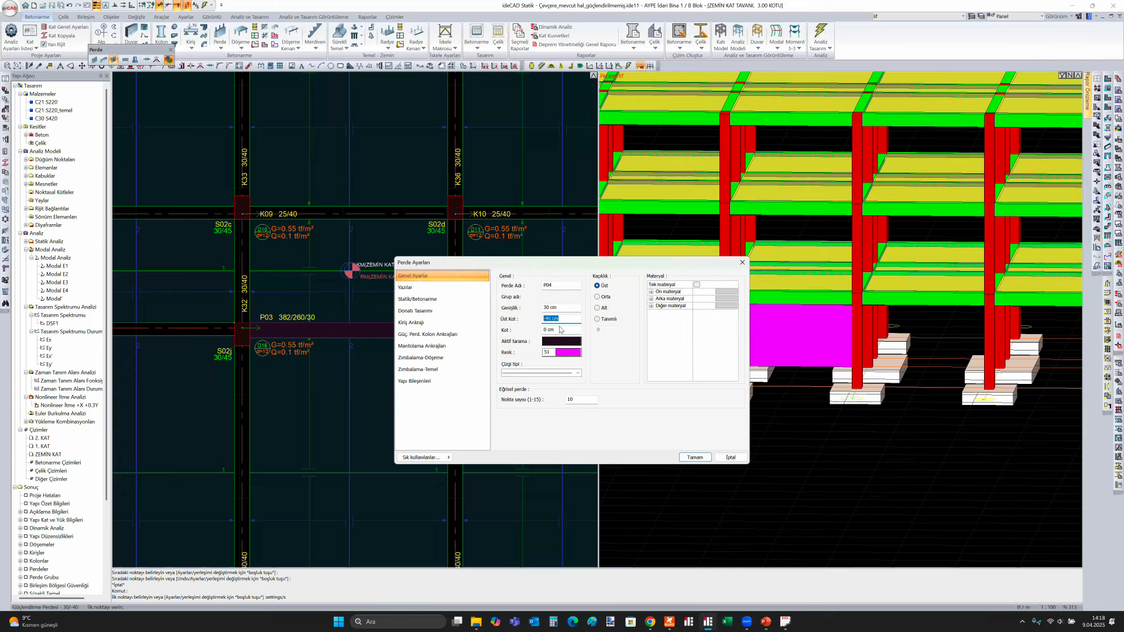
click(564, 319)
click(550, 320)
click(575, 322)
drag(567, 320, 476, 315)
click(694, 457)
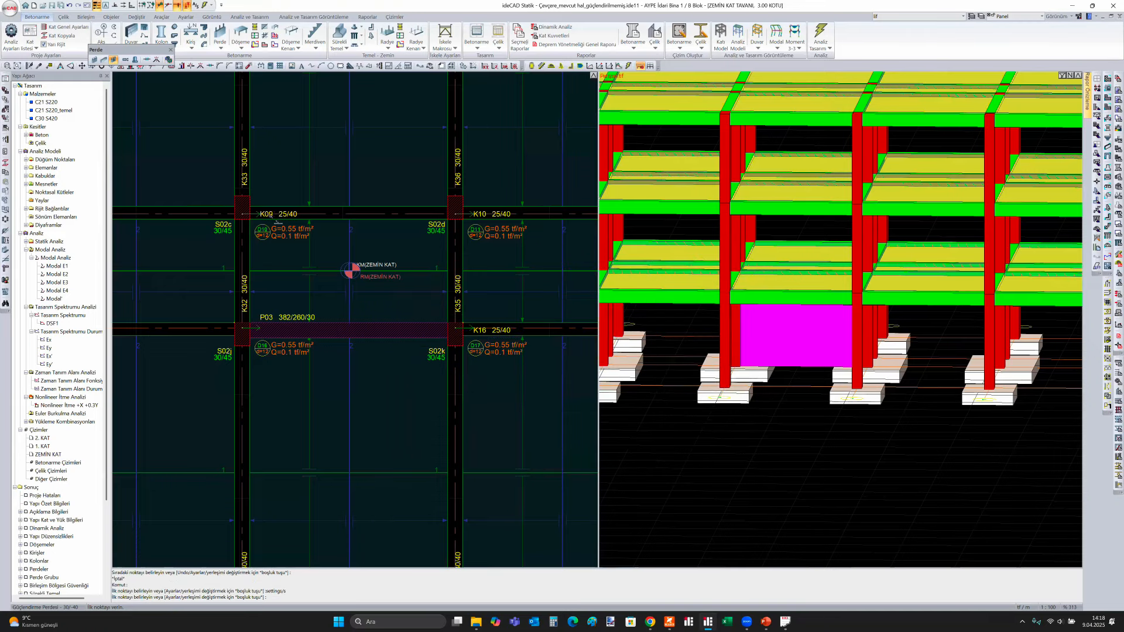
Place a second ground-floor strengthening wall between columns S02c and S02d
middle_drag(275, 258, 279, 298)
click(248, 258)
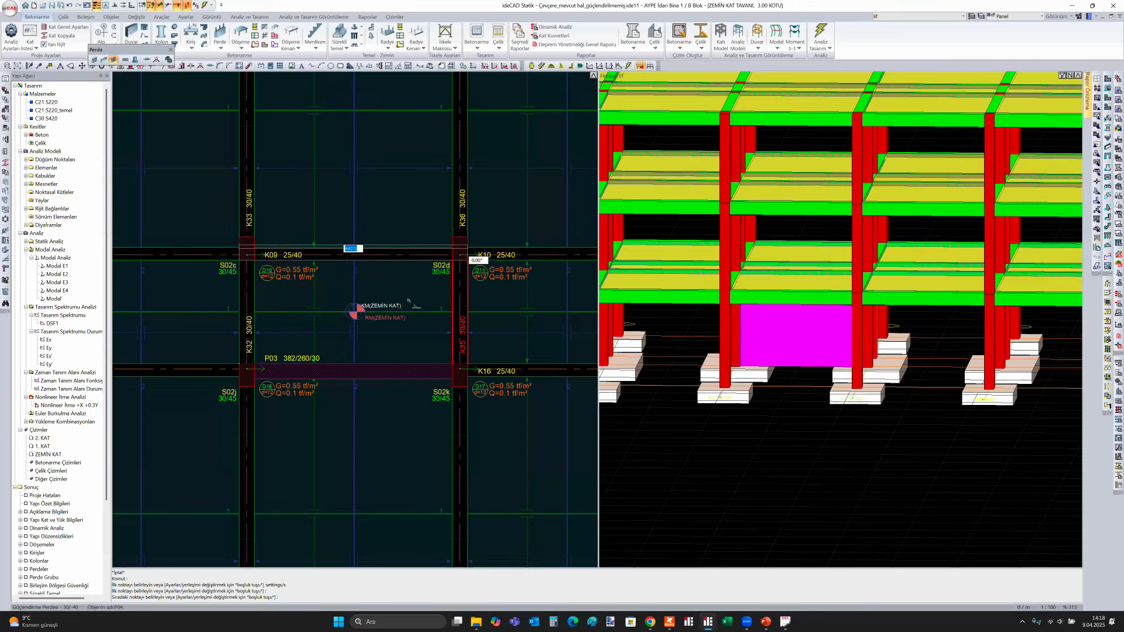
click(471, 261)
key(Escape)
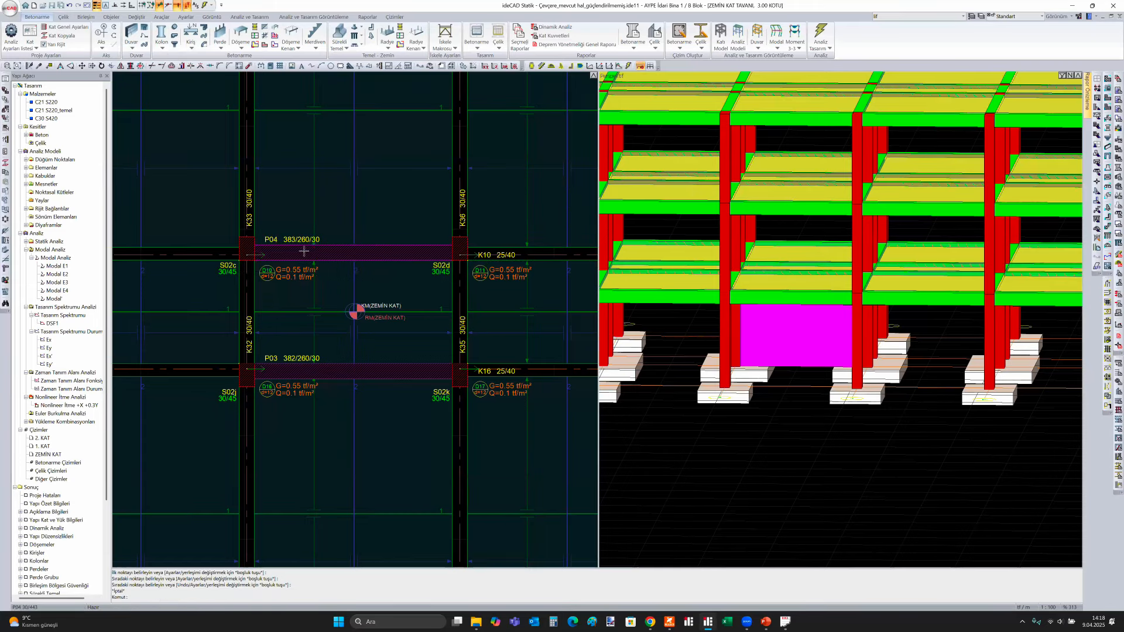
Set the width (Genişlik) of both strengthening walls, P03 and P04, to 25 cm
middle_drag(345, 273, 388, 298)
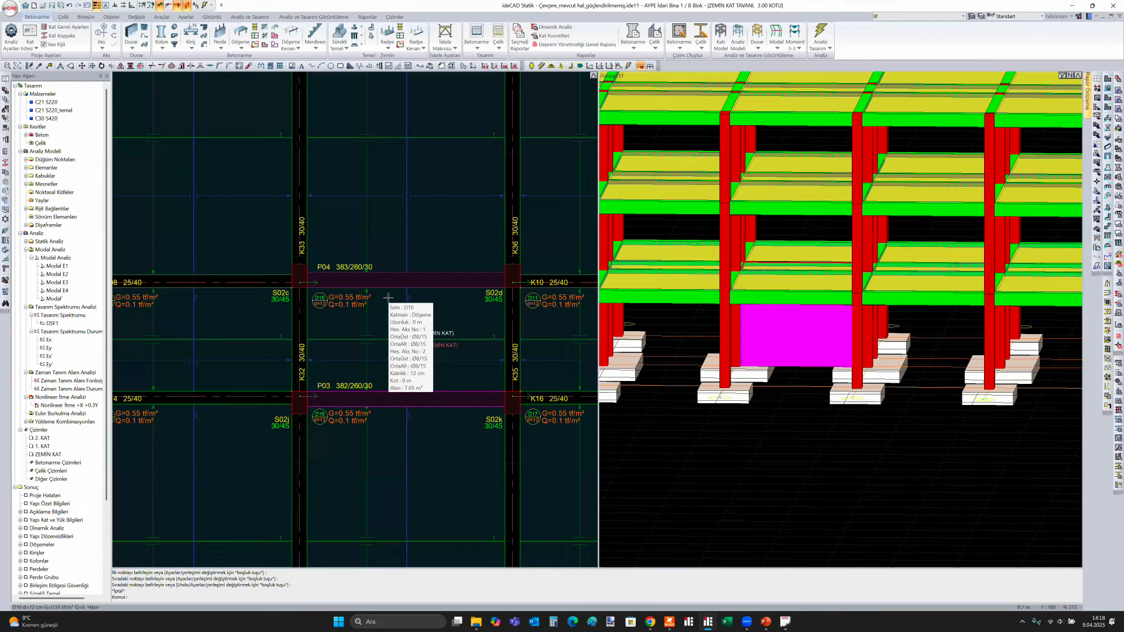
click(410, 280)
click(374, 398)
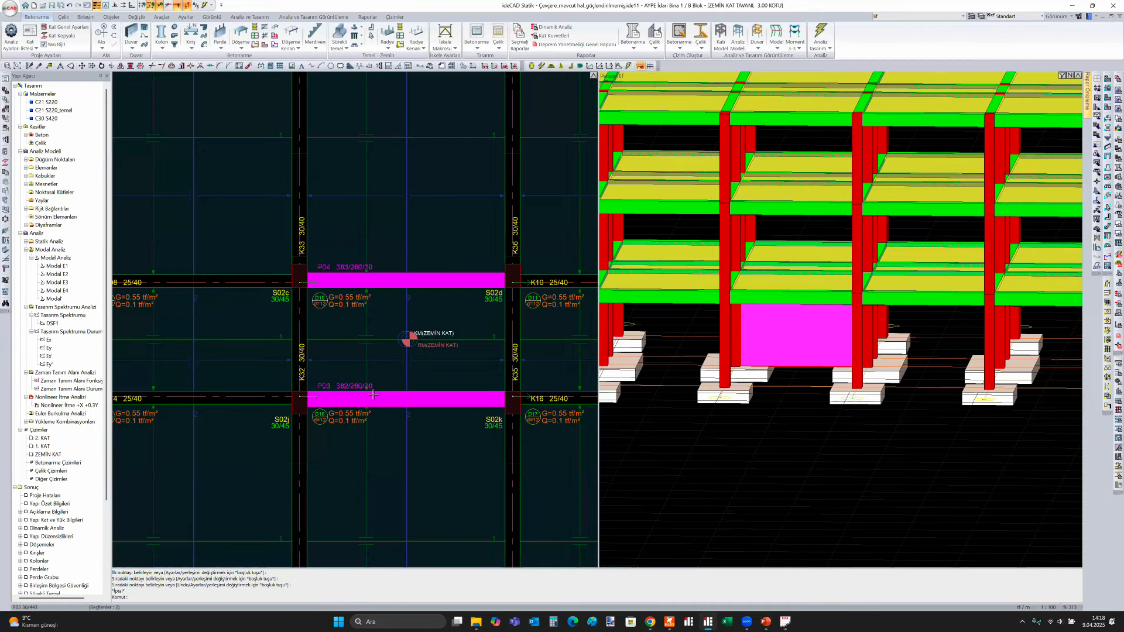
key(Escape)
middle_drag(231, 409, 295, 405)
click(421, 401)
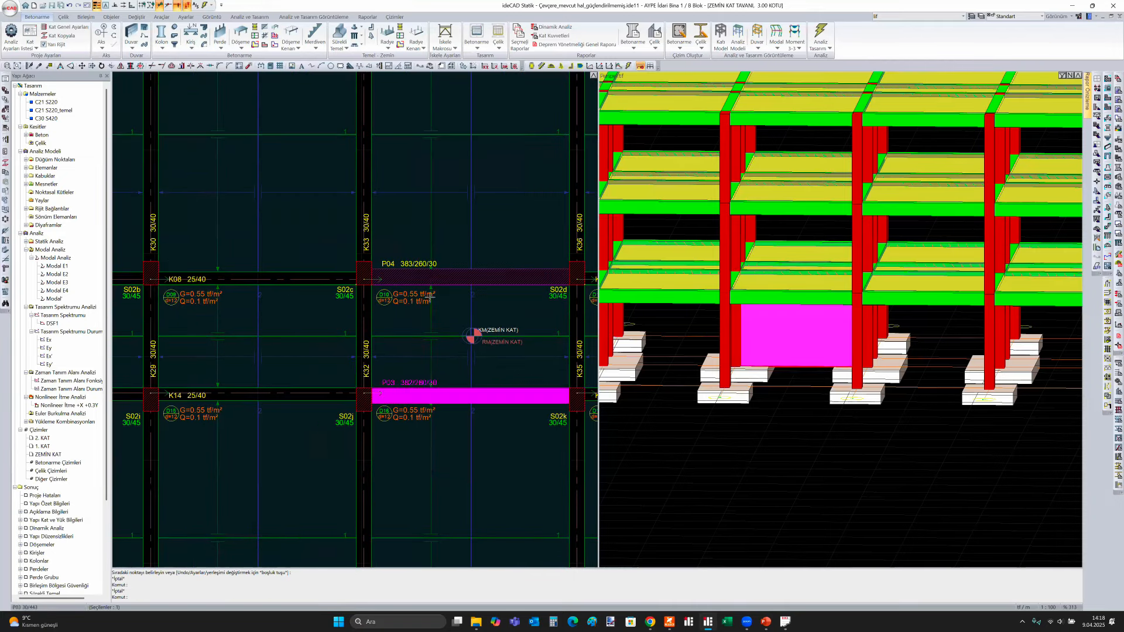
click(455, 297)
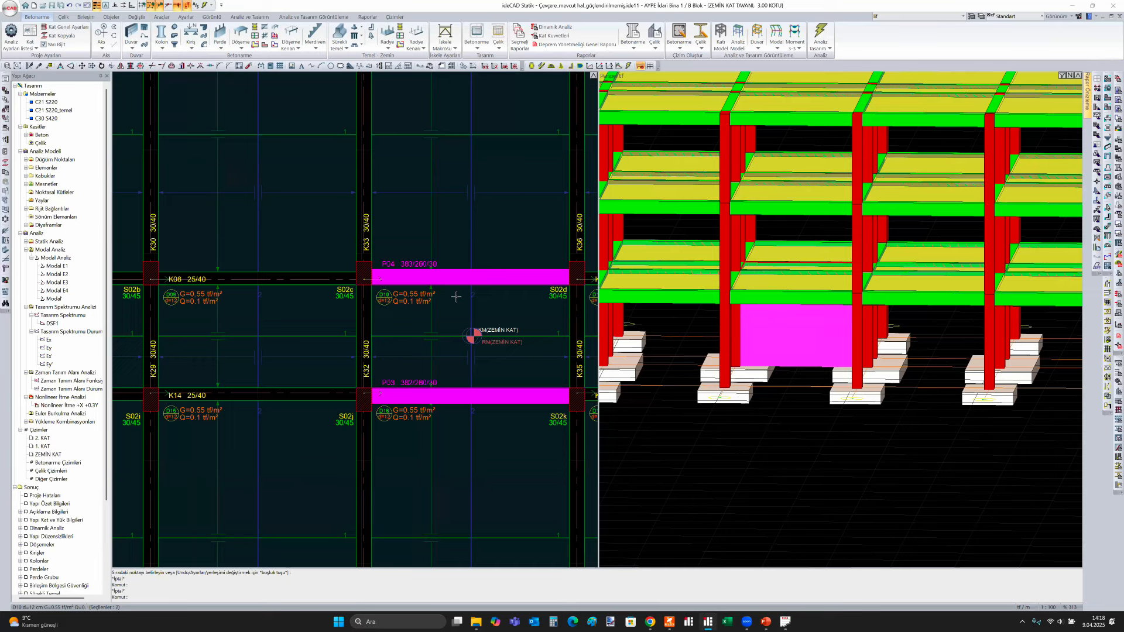
key(alt+Return)
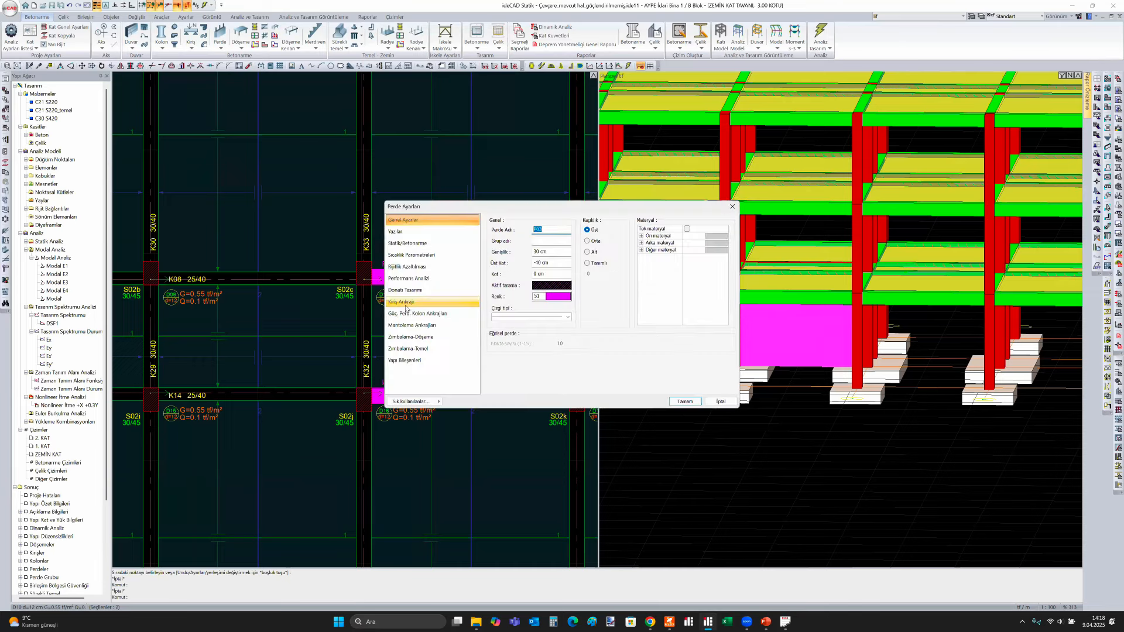
double_click(534, 251)
text(25)
click(683, 402)
Copy only the selected walls P03 and P04 to floors 1. KAT and 2. KAT without deleting the existing objects there
middle_drag(463, 338, 328, 335)
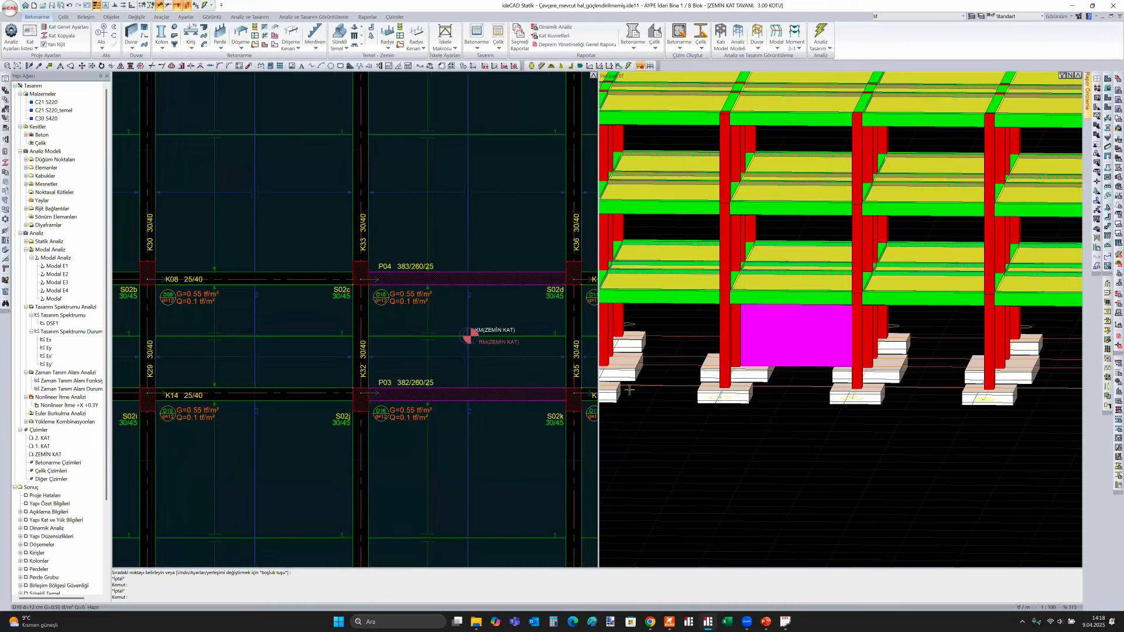
scroll(776, 370, down, 4)
mouse_move(776, 370)
ctrl+middle_down()
mouse_move(660, 367)
mouse_move(752, 378)
mouse_move(794, 363)
mouse_move(789, 356)
ctrl+middle_up()
click(788, 355)
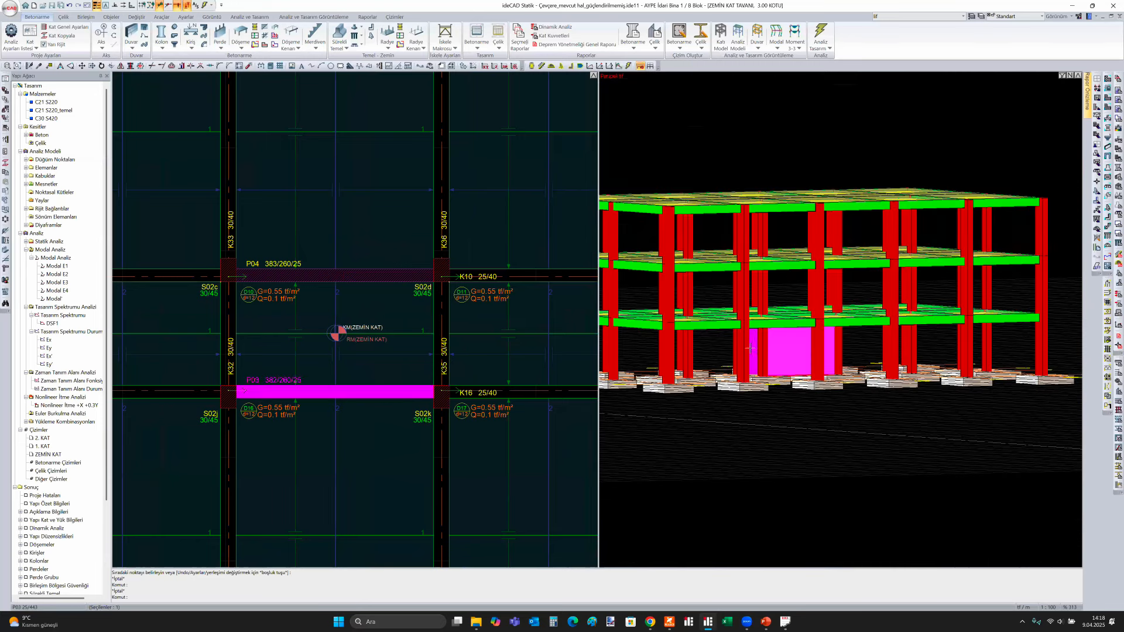
shift+click(753, 352)
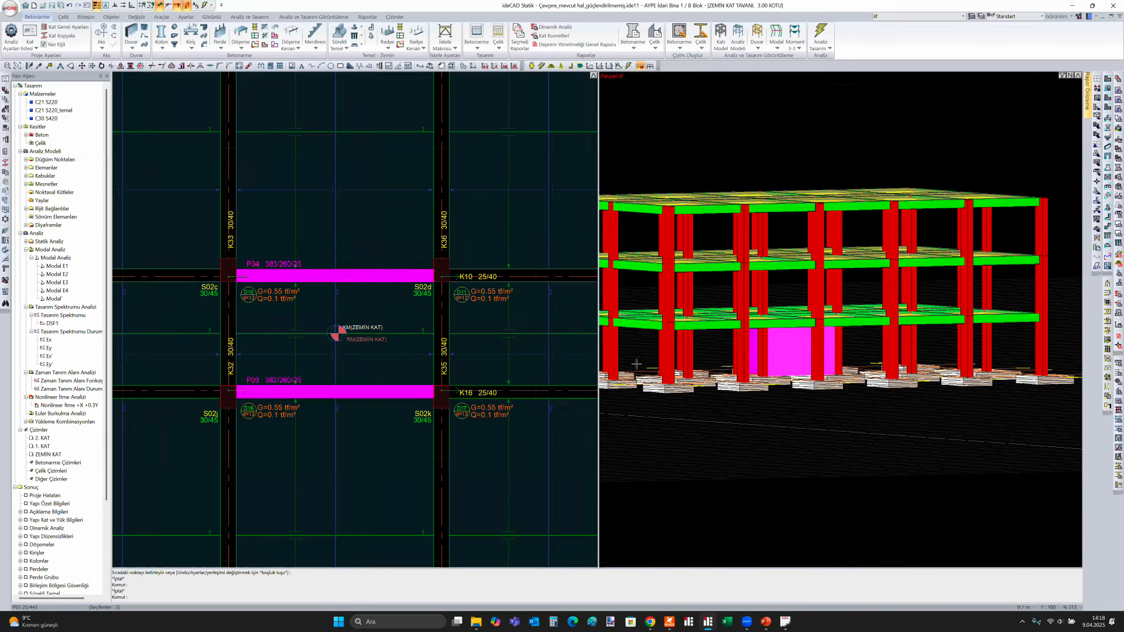
click(5, 163)
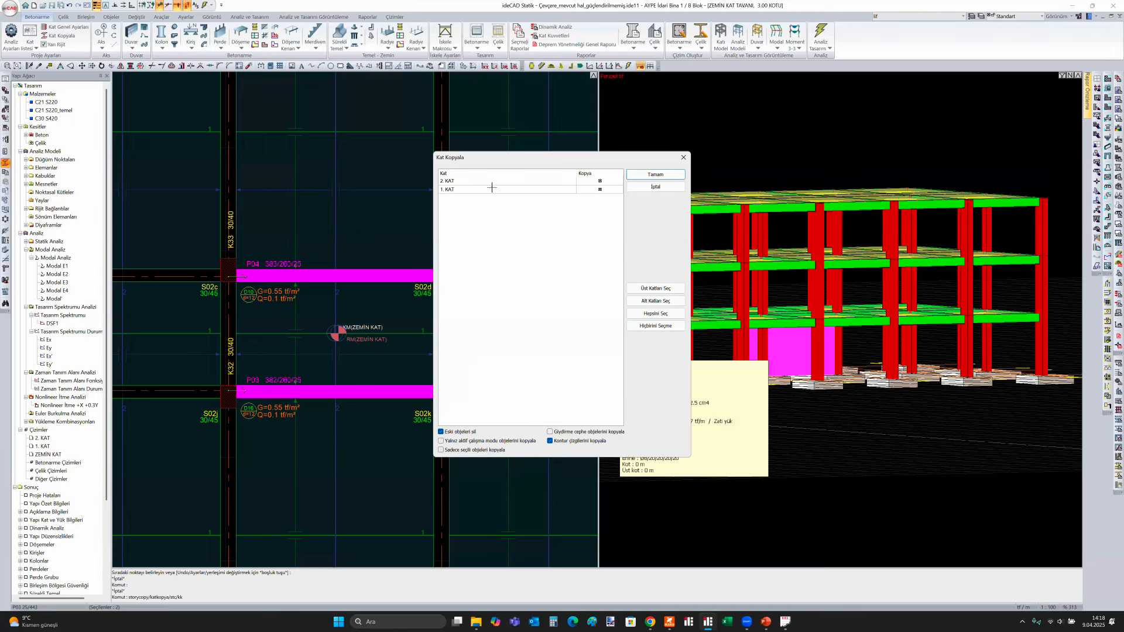
click(441, 431)
click(441, 450)
click(646, 175)
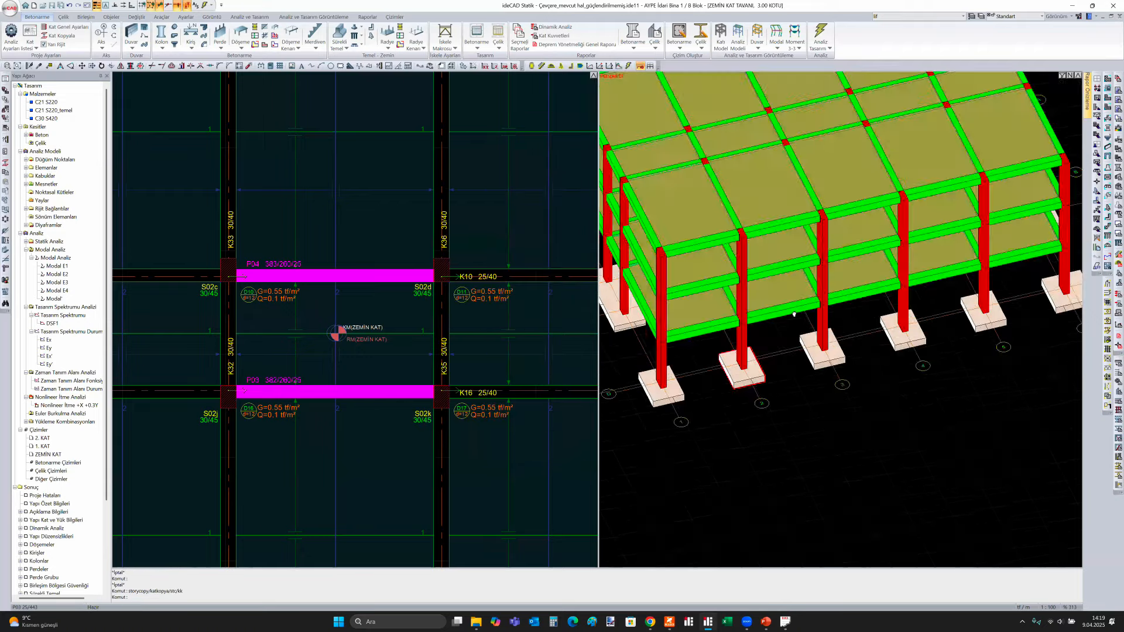
Check the copied walls in the 3D view and run the full structural analysis of the building
middle_drag(794, 314, 776, 355)
scroll(776, 356, down, 2)
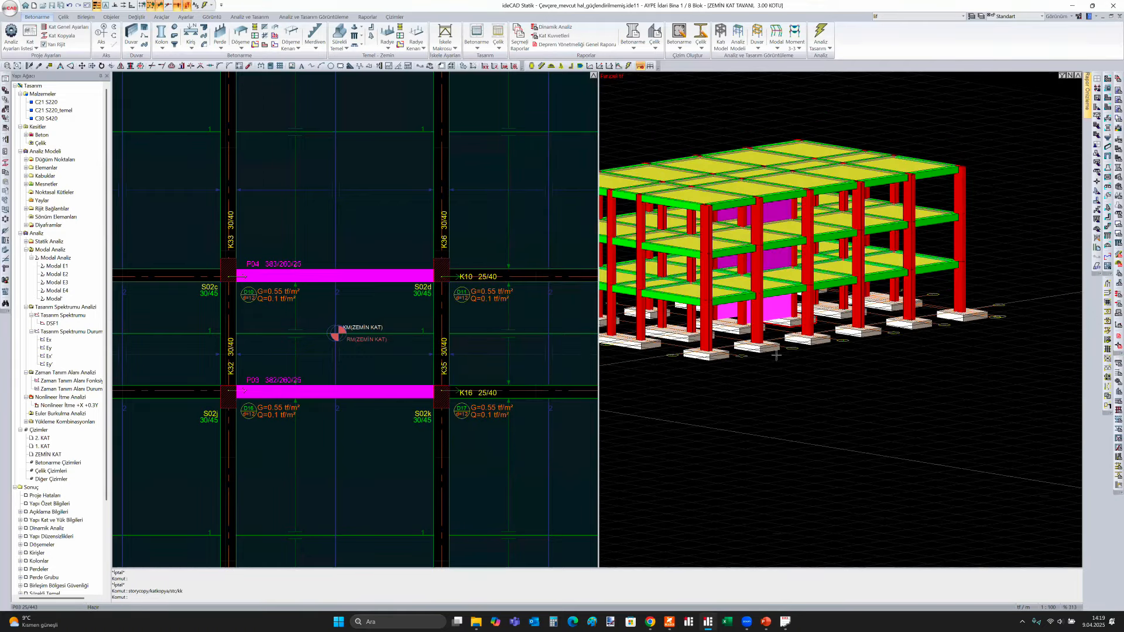
scroll(877, 497, down, 1)
middle_drag(877, 497, 826, 503)
scroll(825, 503, down, 2)
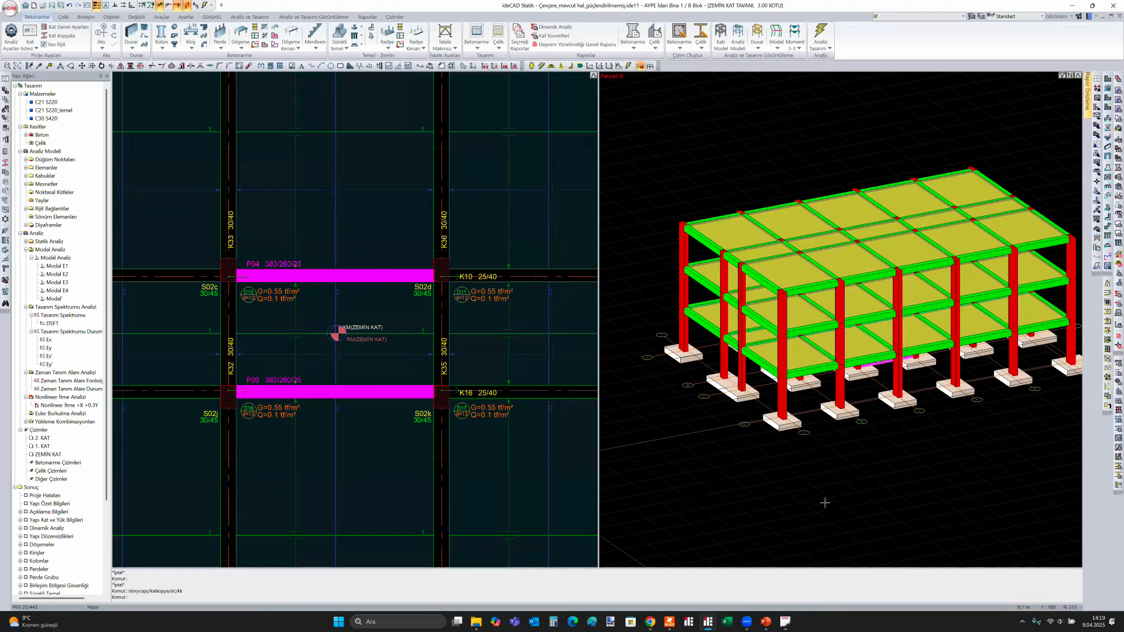
key(F9)
key(Return)
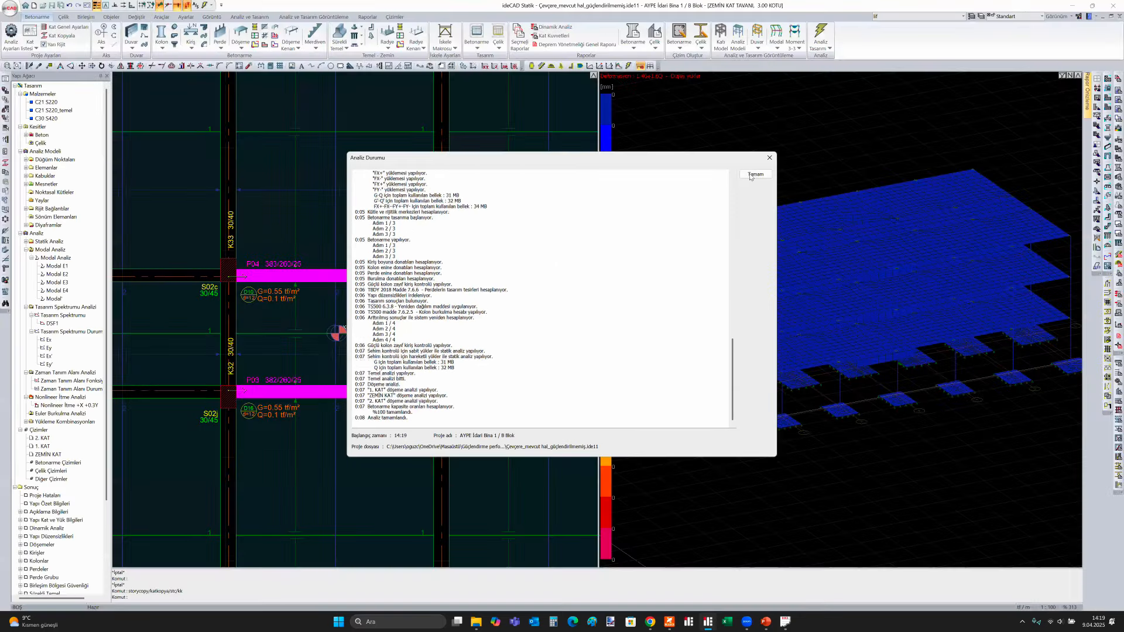
click(756, 174)
Switch the 3D view from the analysis results to the solid model with edge lines (Kenar Çizgili Katı Model)
right_click(881, 470)
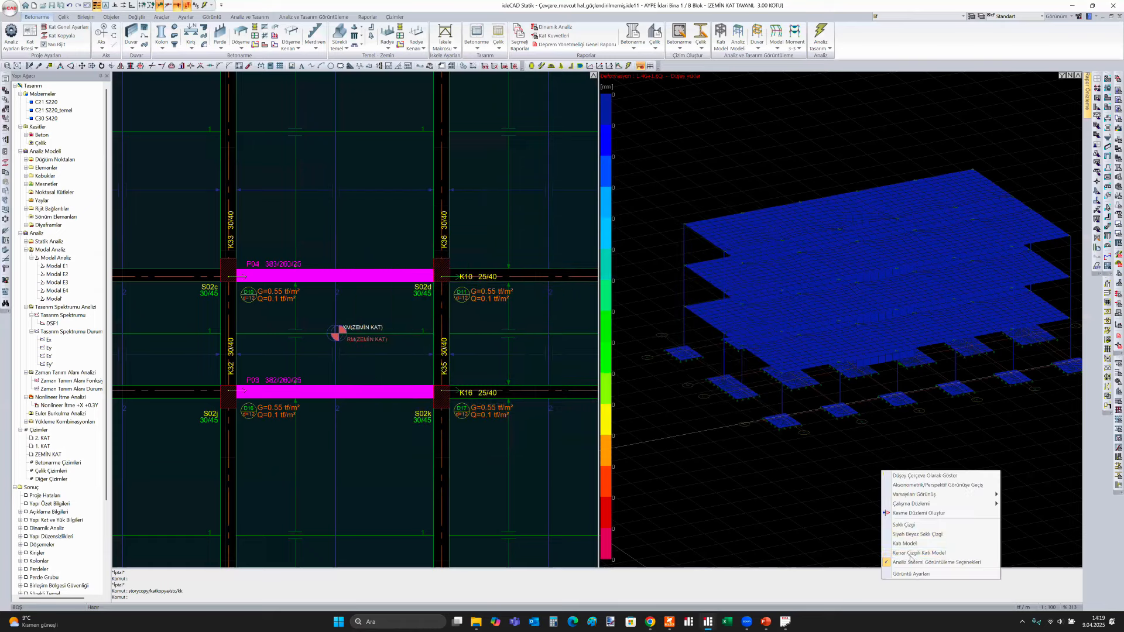
click(906, 554)
click(919, 553)
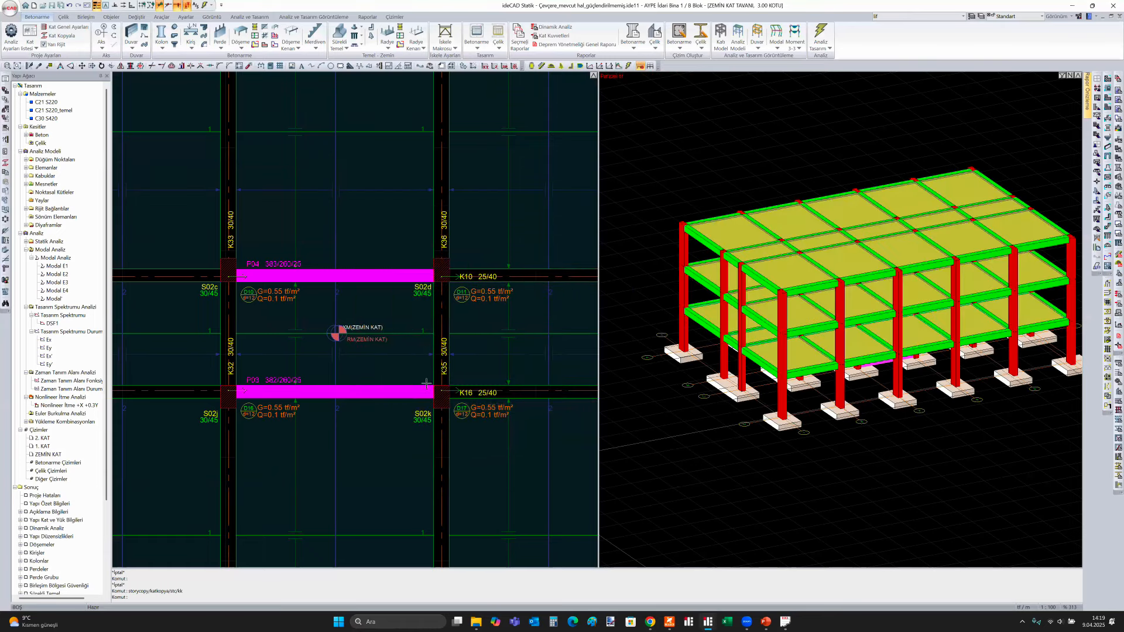
Select strengthening walls P03 and P04 on all floors in the 3D model and open their wall settings (Perde Ayarları)
scroll(410, 315, down, 1)
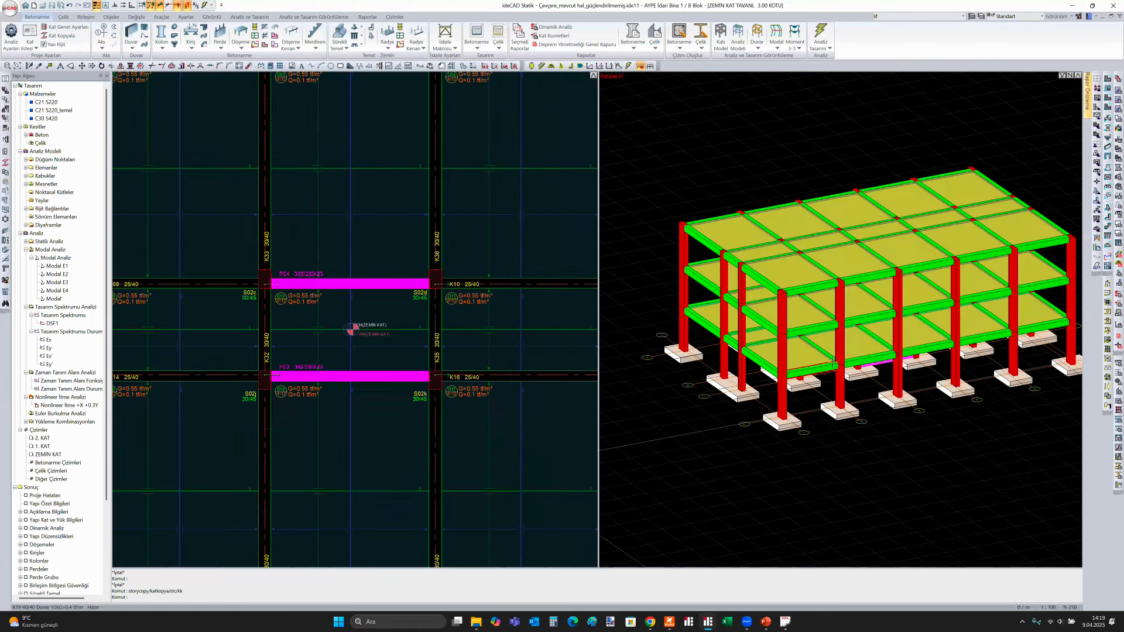
ctrl+middle_drag(828, 364, 809, 404)
scroll(749, 403, up, 3)
click(732, 386)
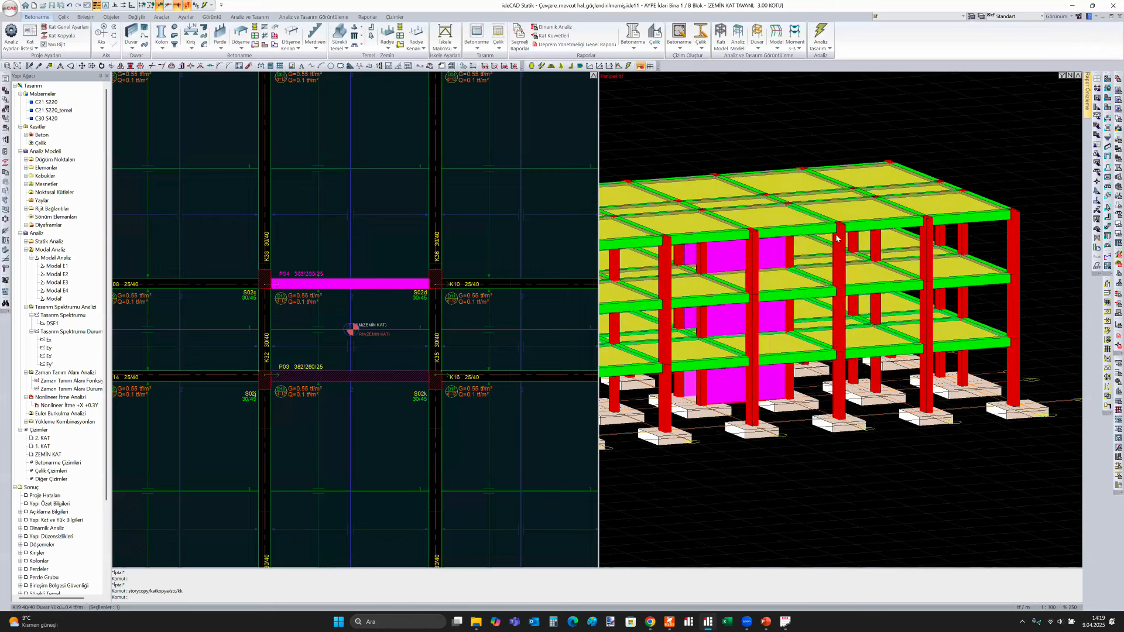
right_click(732, 386)
click(817, 164)
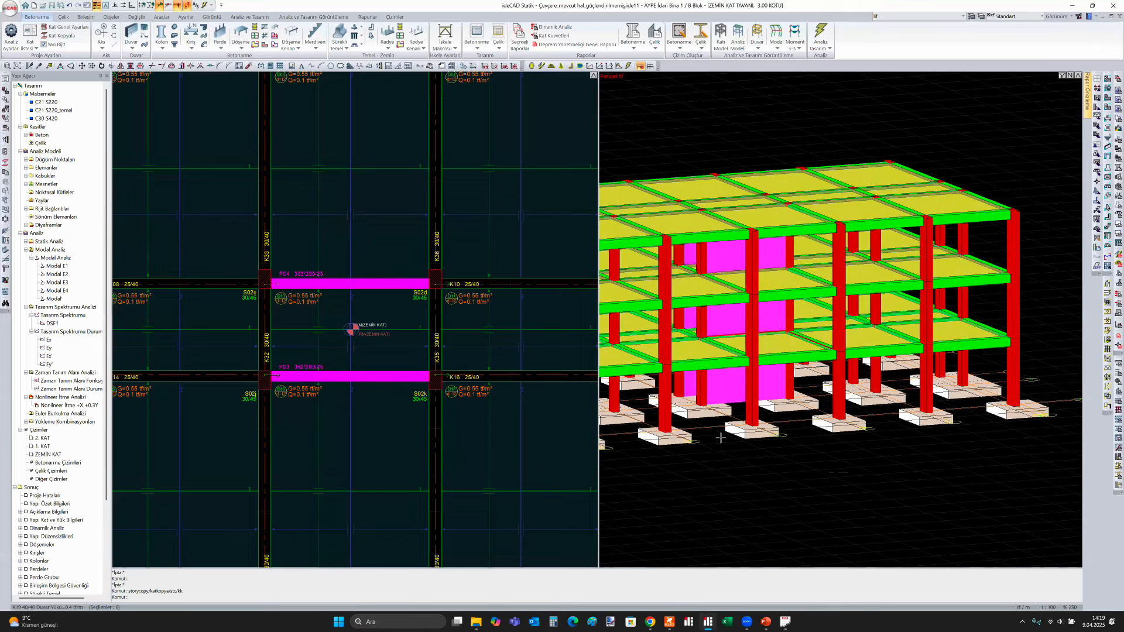
right_click(724, 396)
click(739, 380)
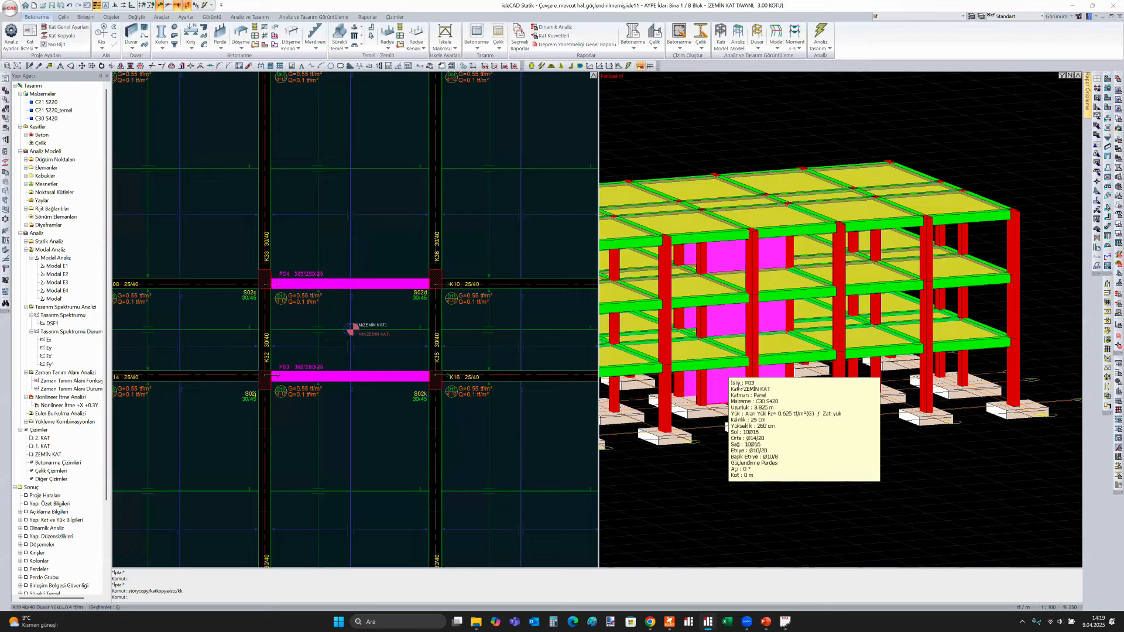
double_click(707, 385)
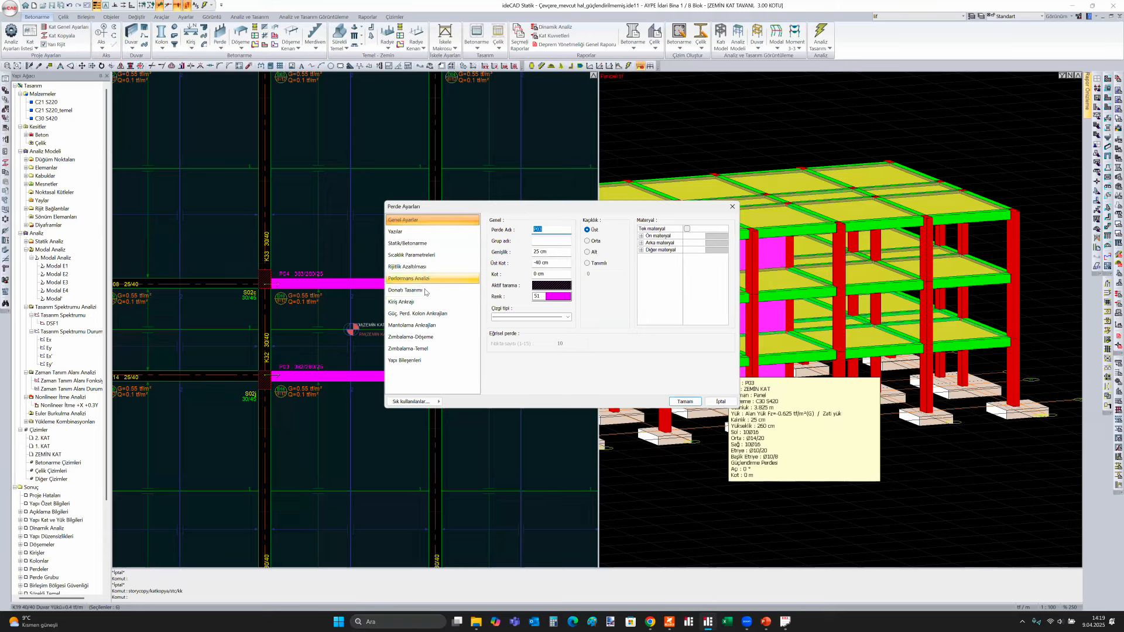
Review the walls' static material, strengthening-wall column anchors, temperature parameters and performance analysis settings
click(420, 243)
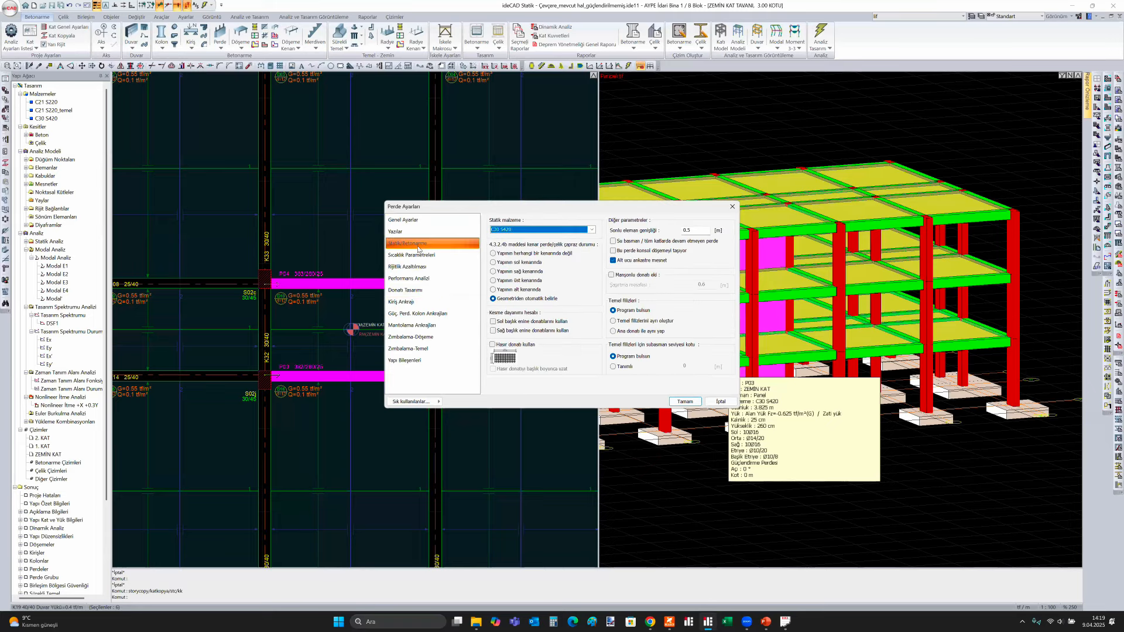
click(528, 231)
click(507, 252)
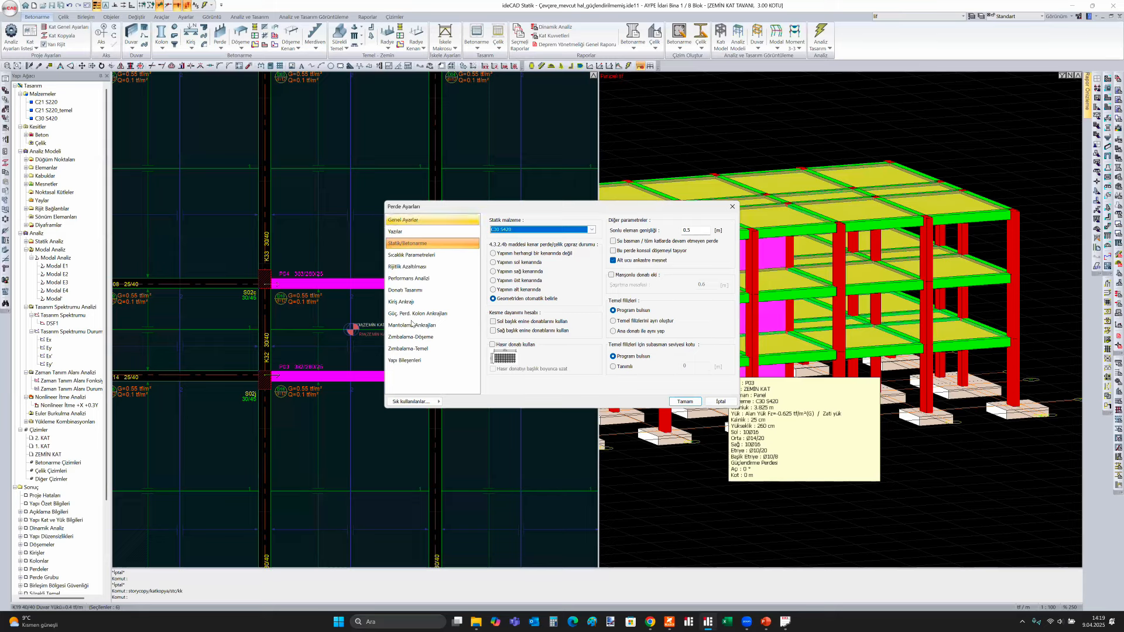
click(409, 315)
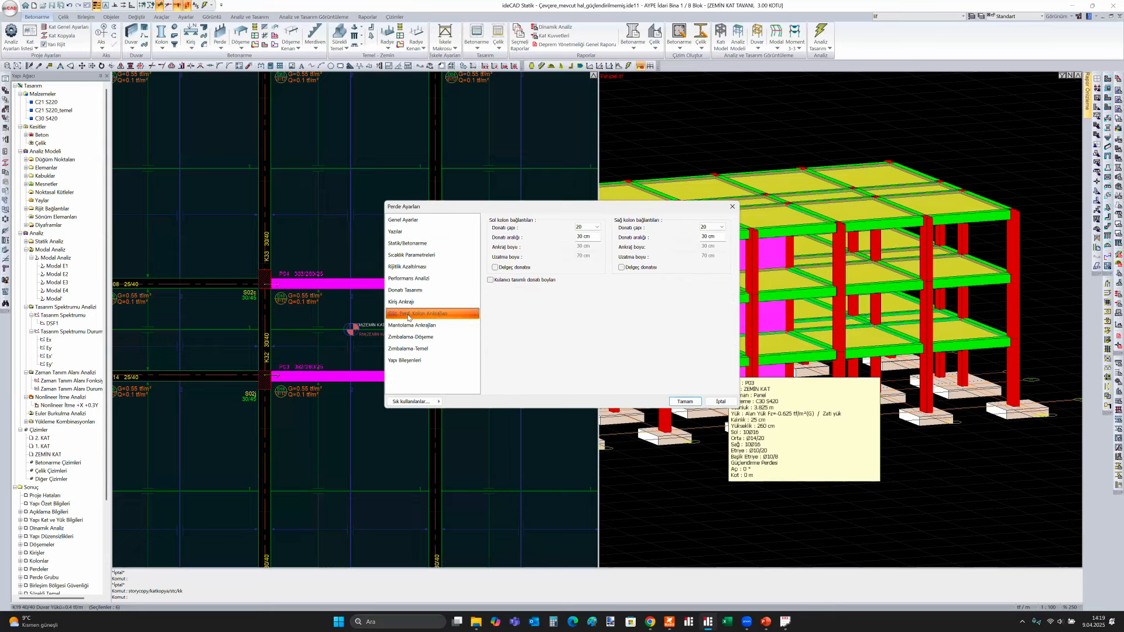
click(413, 244)
click(413, 256)
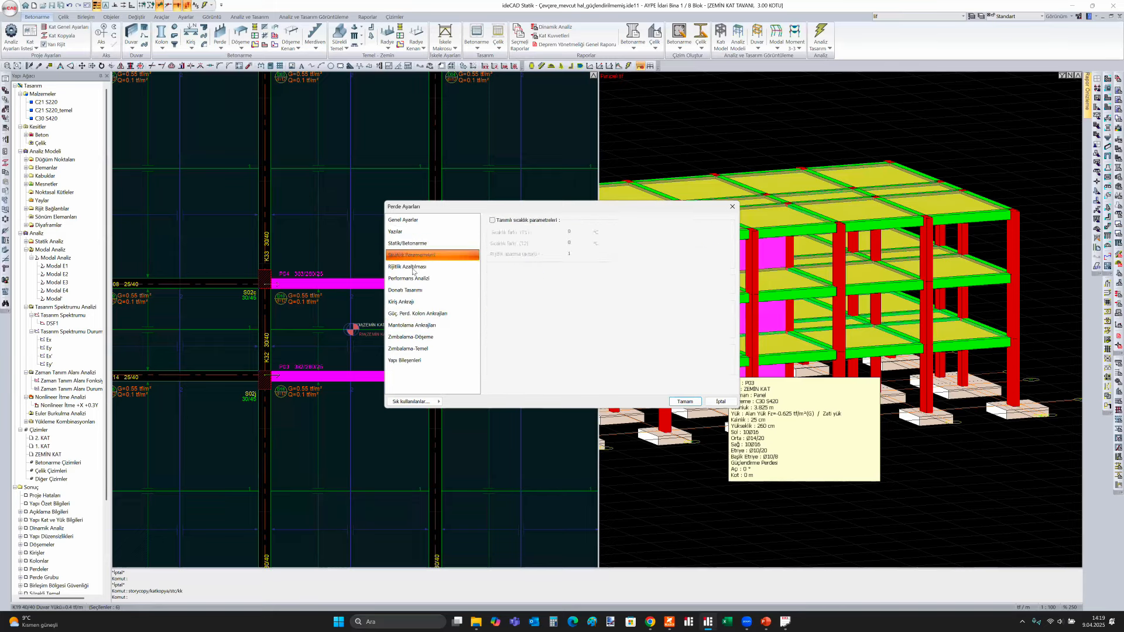
click(425, 279)
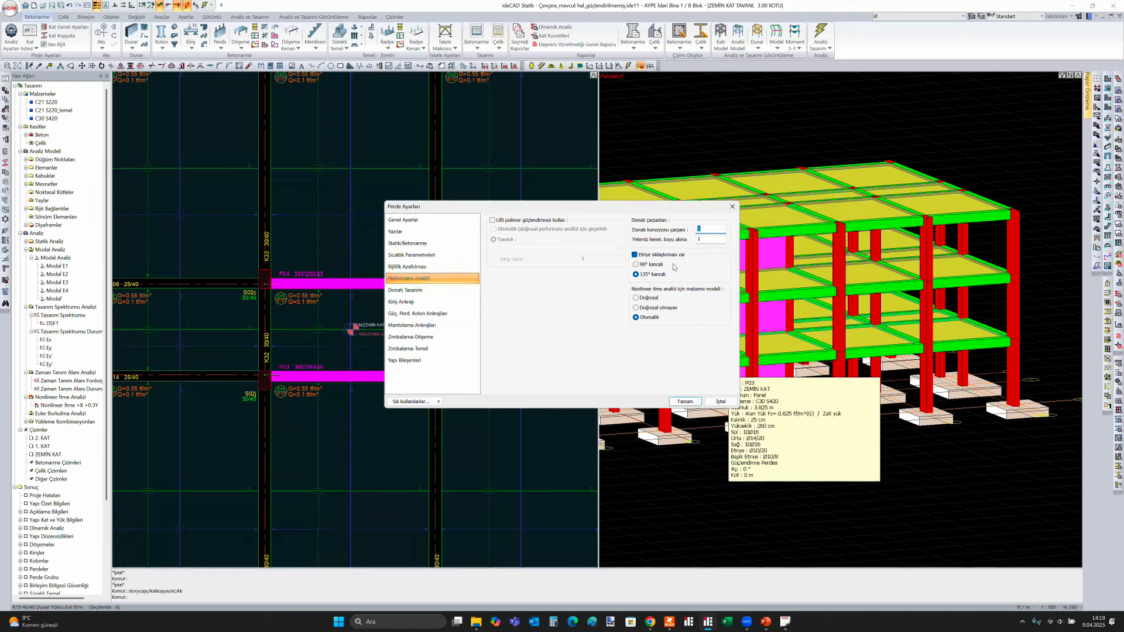
Review the walls' reinforcement design (Donatı Tasarımı) and beam anchor (Kiriş Ankrajı) settings
click(410, 289)
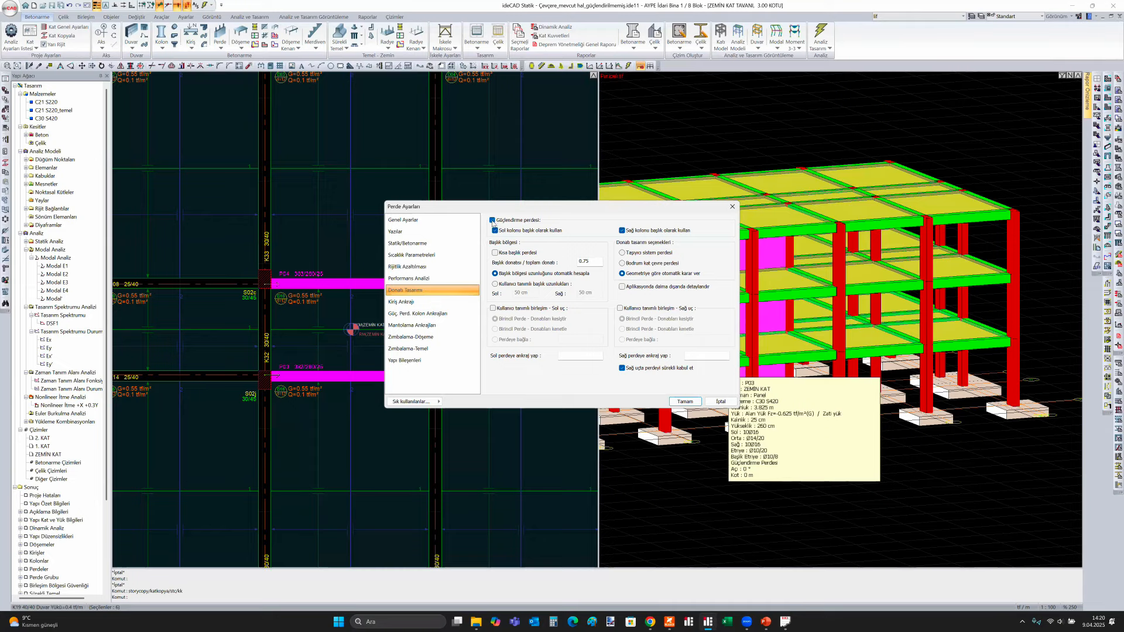
click(402, 302)
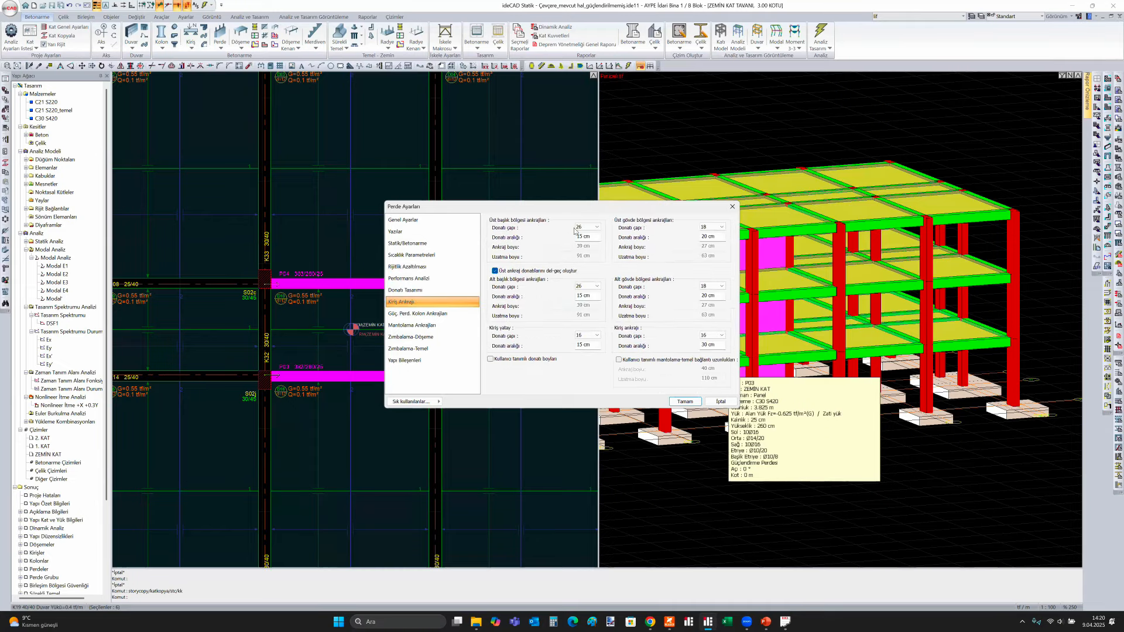
drag(560, 207, 546, 252)
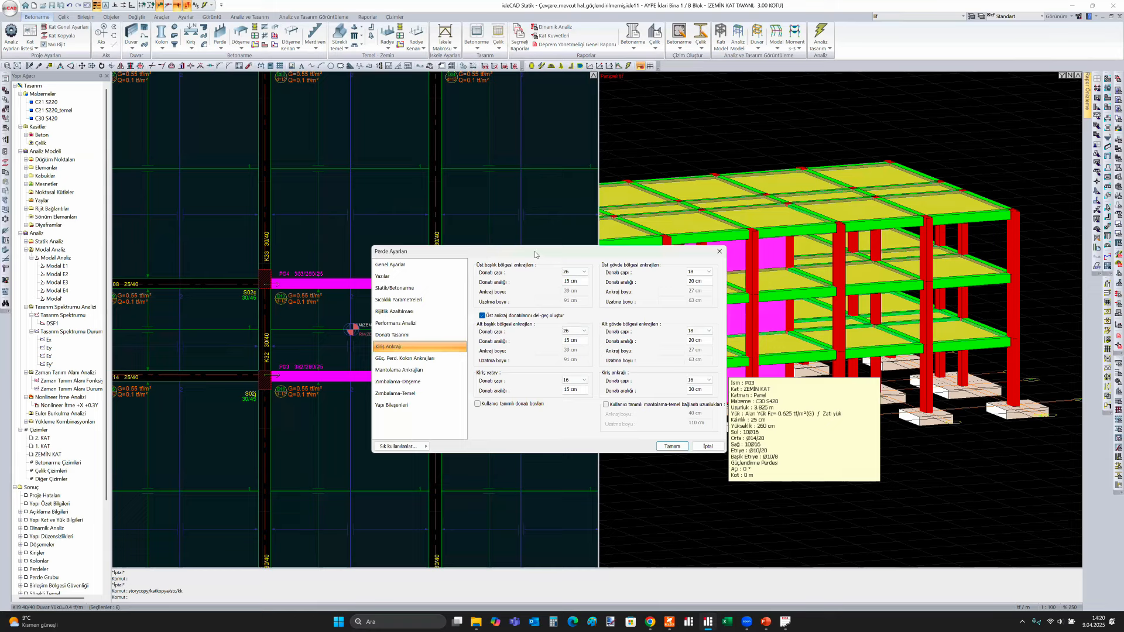
drag(534, 254, 579, 248)
Open the online help for Perde Ayarları and look through the general settings section (Genel Ayarlar Sekmesi)
key(F1)
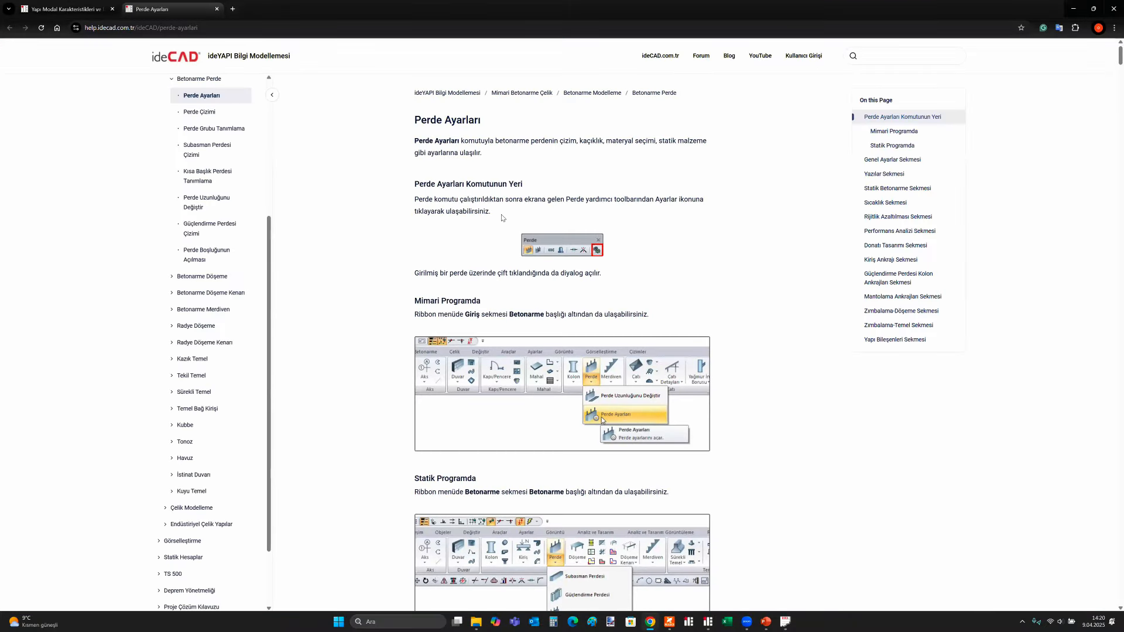
scroll(199, 228, up, 4)
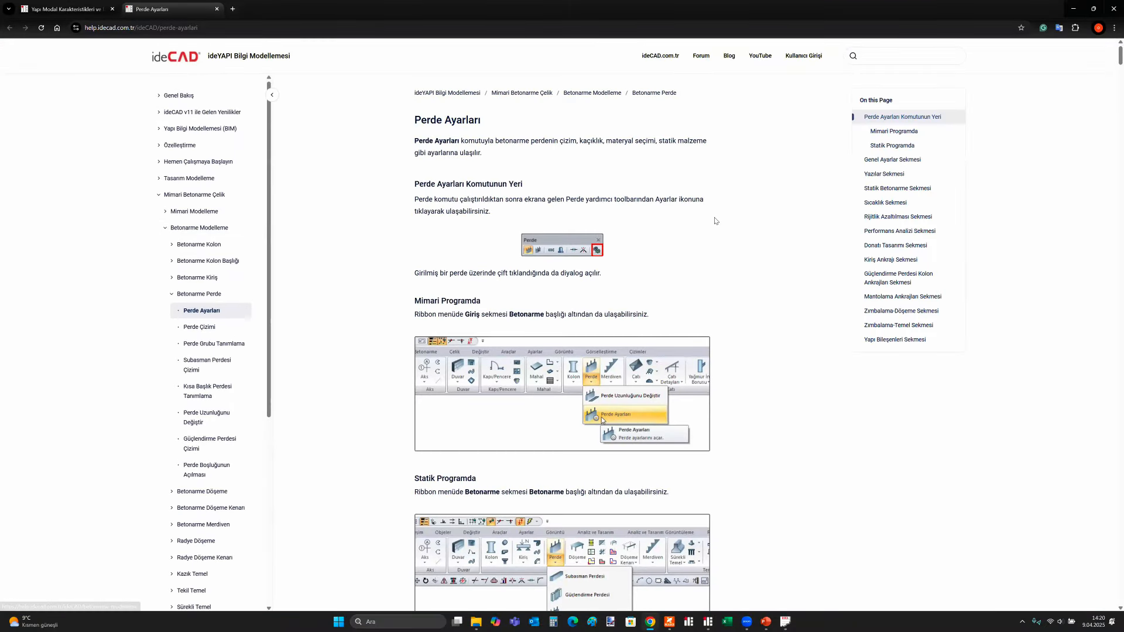
scroll(474, 239, down, 10)
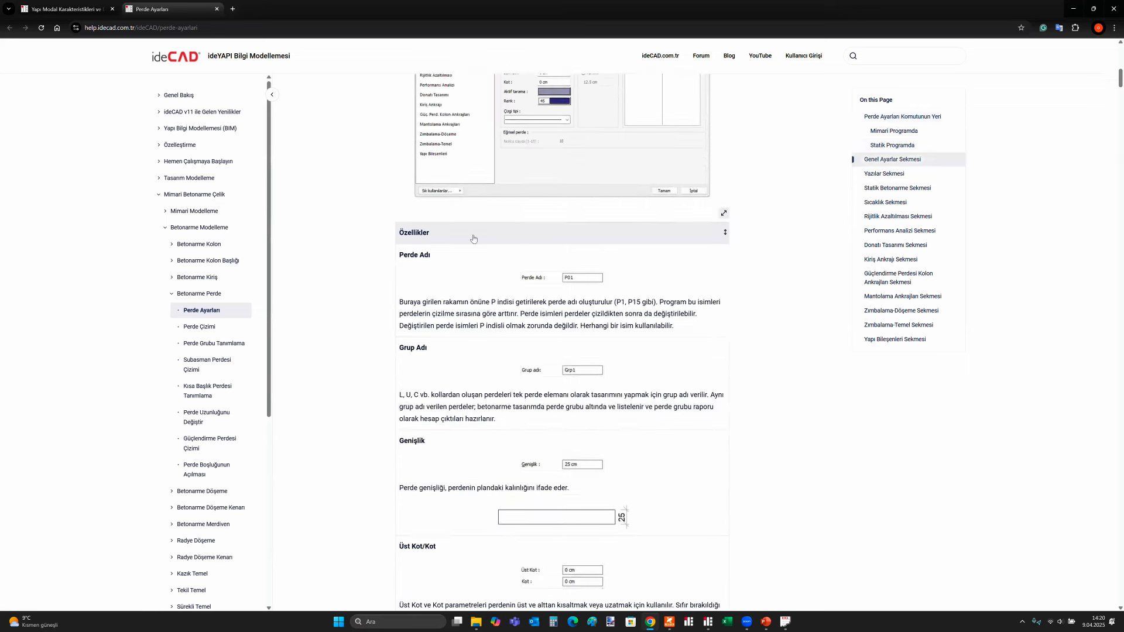
scroll(474, 239, up, 5)
scroll(473, 239, down, 9)
scroll(585, 154, up, 7)
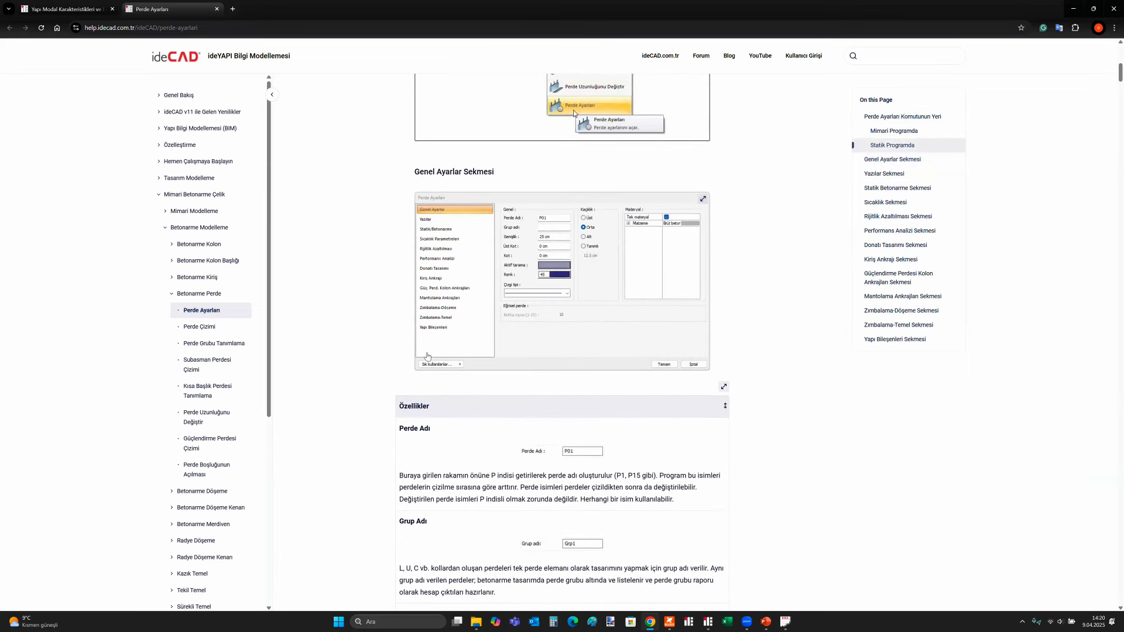
scroll(603, 334, down, 9)
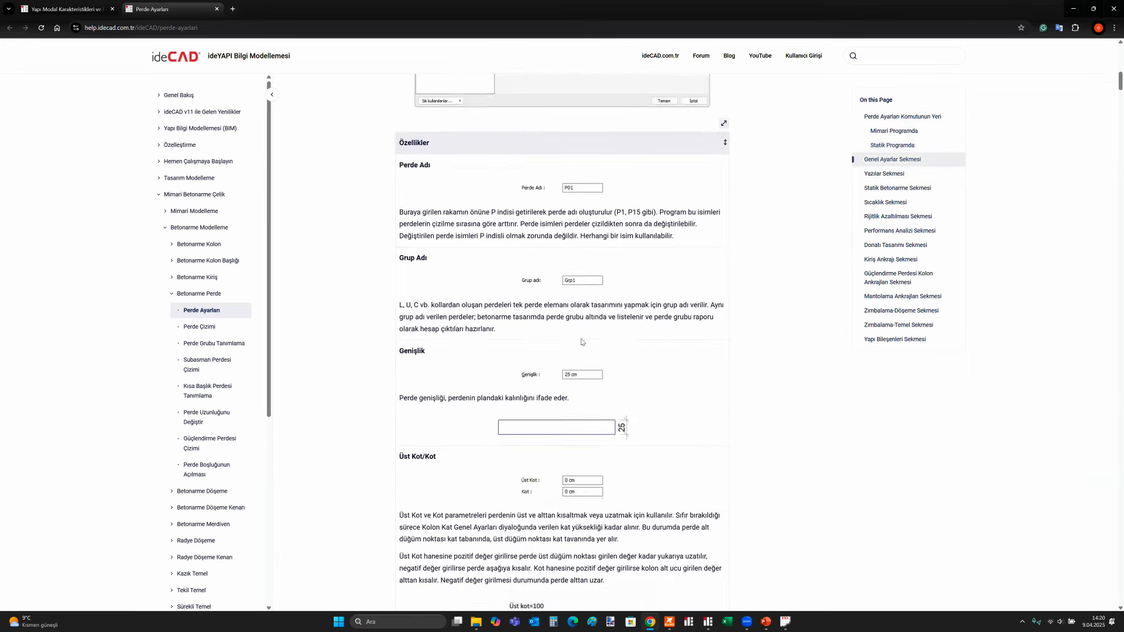
Read the help section Kiriş Ankrajı Sekmesi, including the diagrams of anchor regions with and without through anchors (del-geç)
click(878, 259)
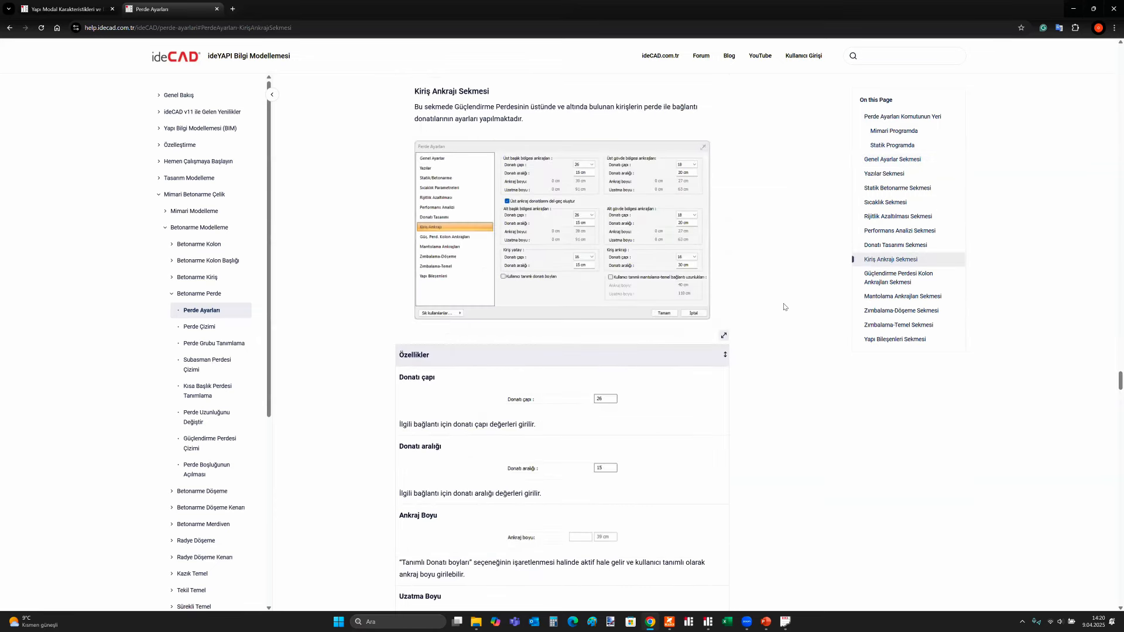
scroll(783, 308, down, 3)
scroll(782, 309, up, 3)
scroll(782, 309, down, 9)
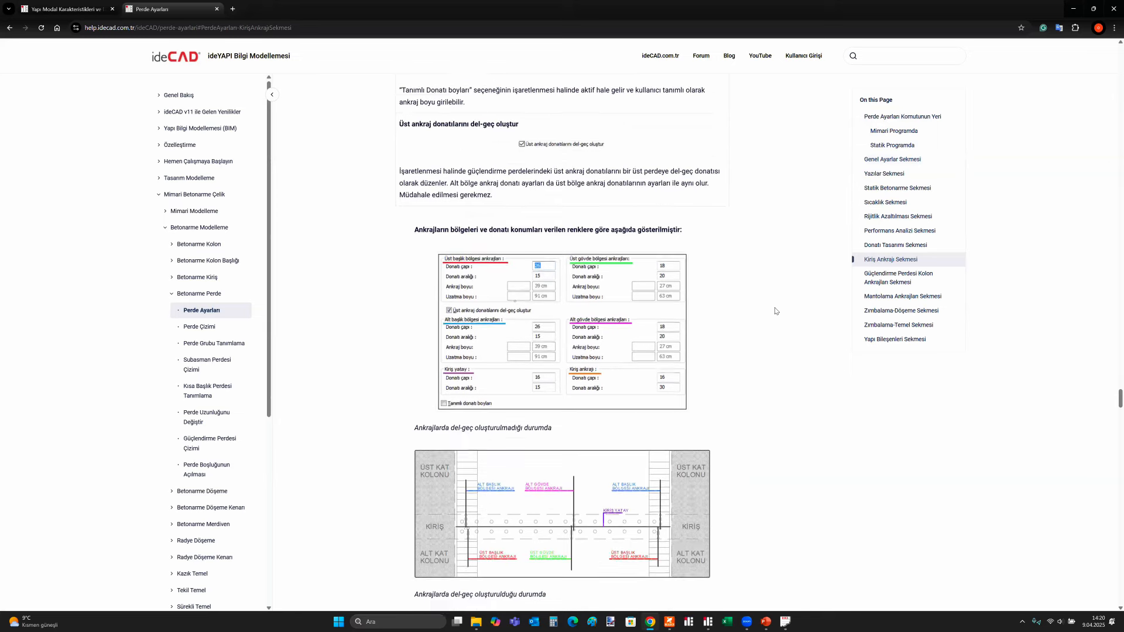
scroll(776, 311, up, 4)
scroll(774, 311, up, 7)
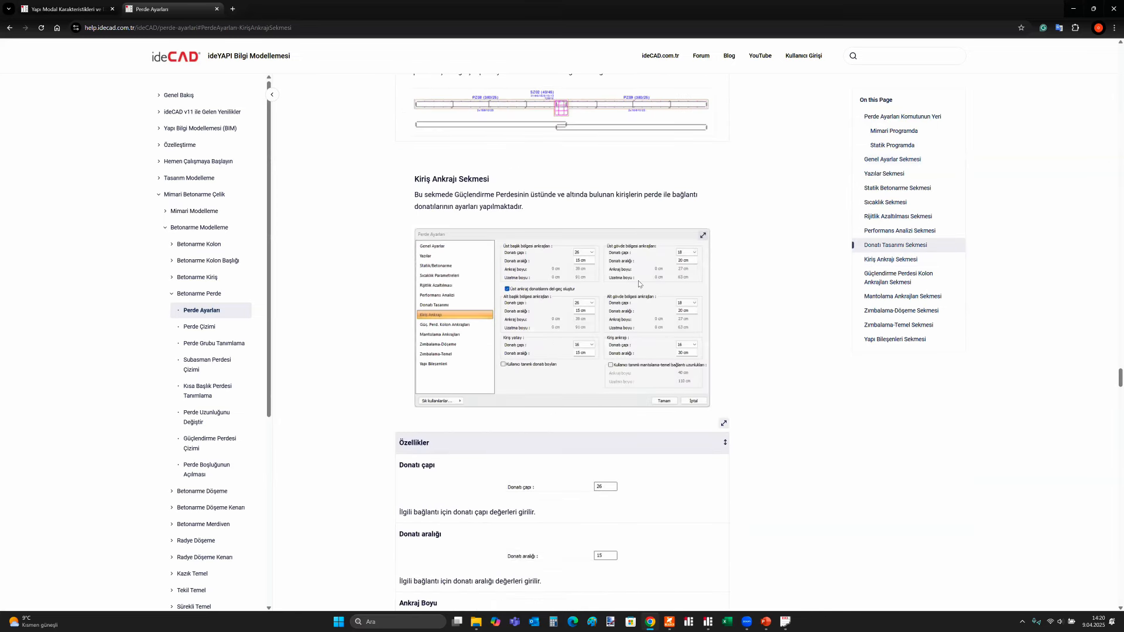
scroll(662, 280, down, 10)
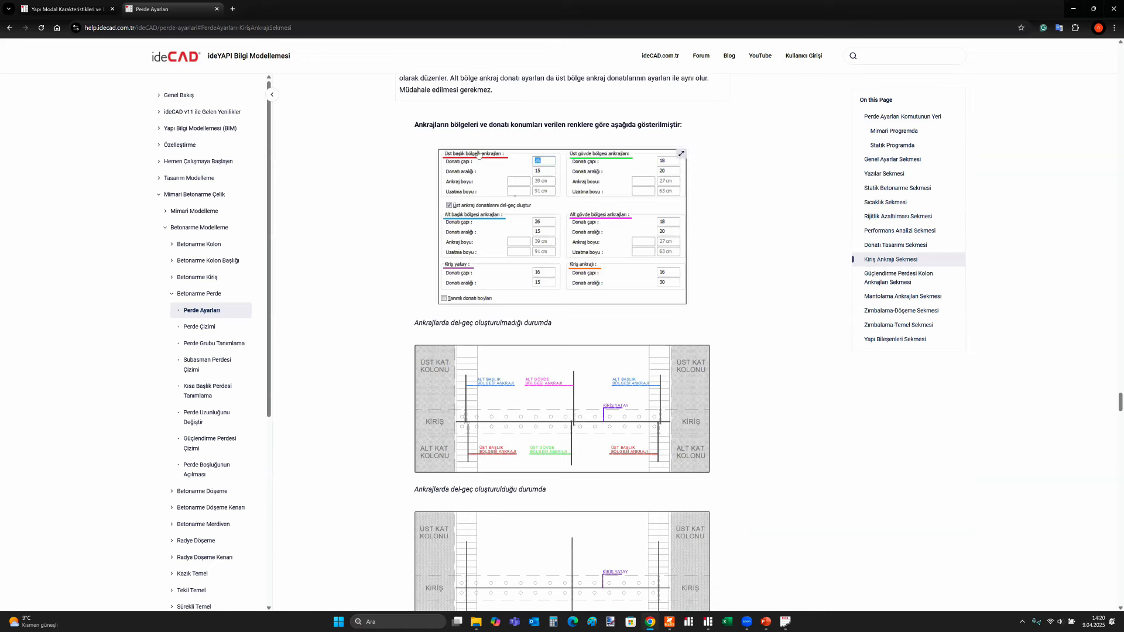
scroll(519, 382, down, 5)
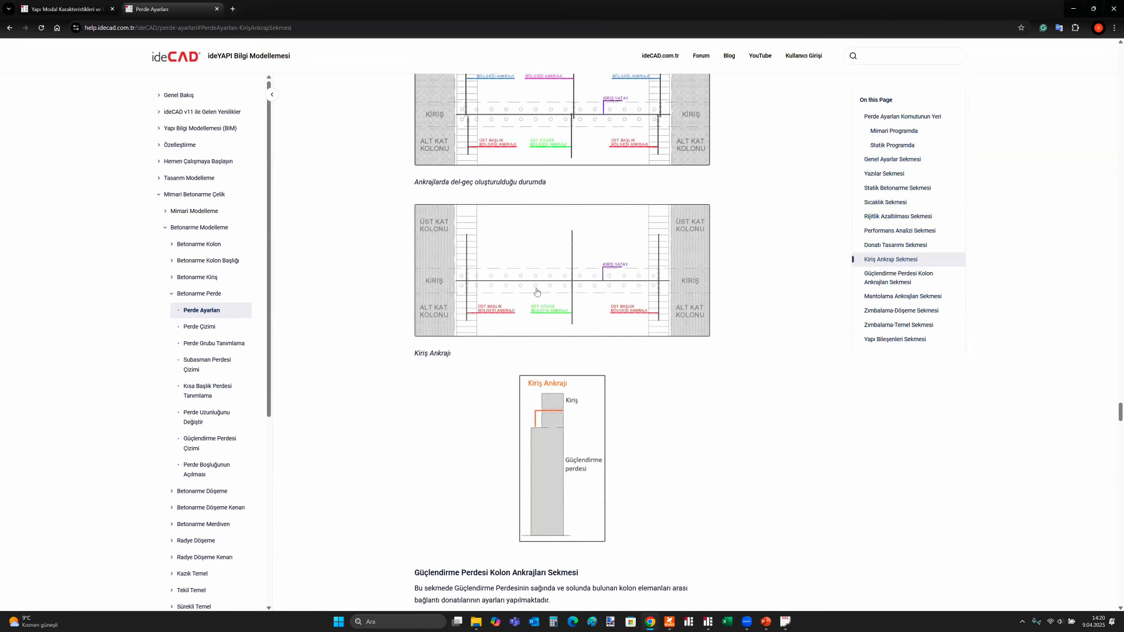
Read the help section on strengthening-wall column anchors (Güçlendirme Perdesi Kolon Ankrajları Sekmesi) and return to the ideCAD Statik model
scroll(536, 291, down, 5)
scroll(556, 462, down, 5)
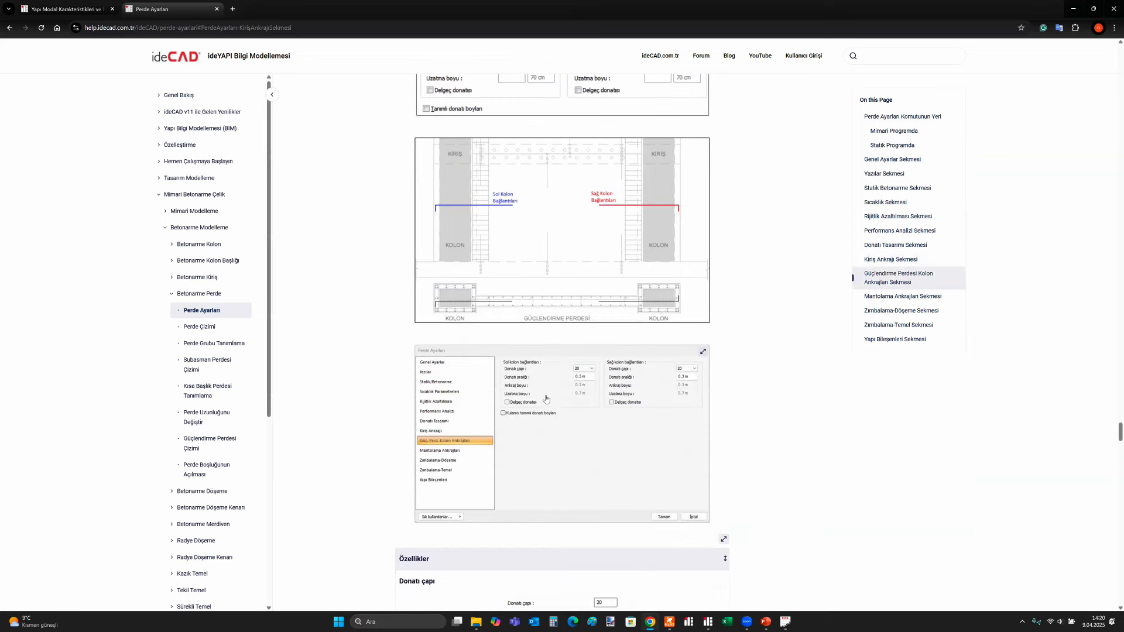
scroll(544, 401, up, 3)
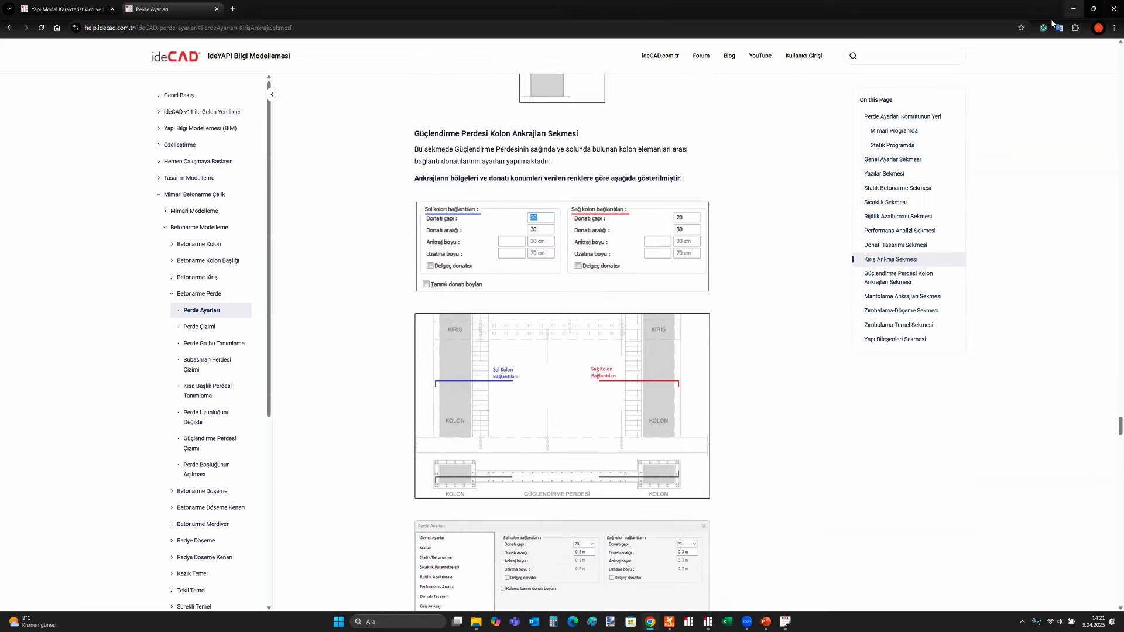
key(super+Down)
key(super+Down)
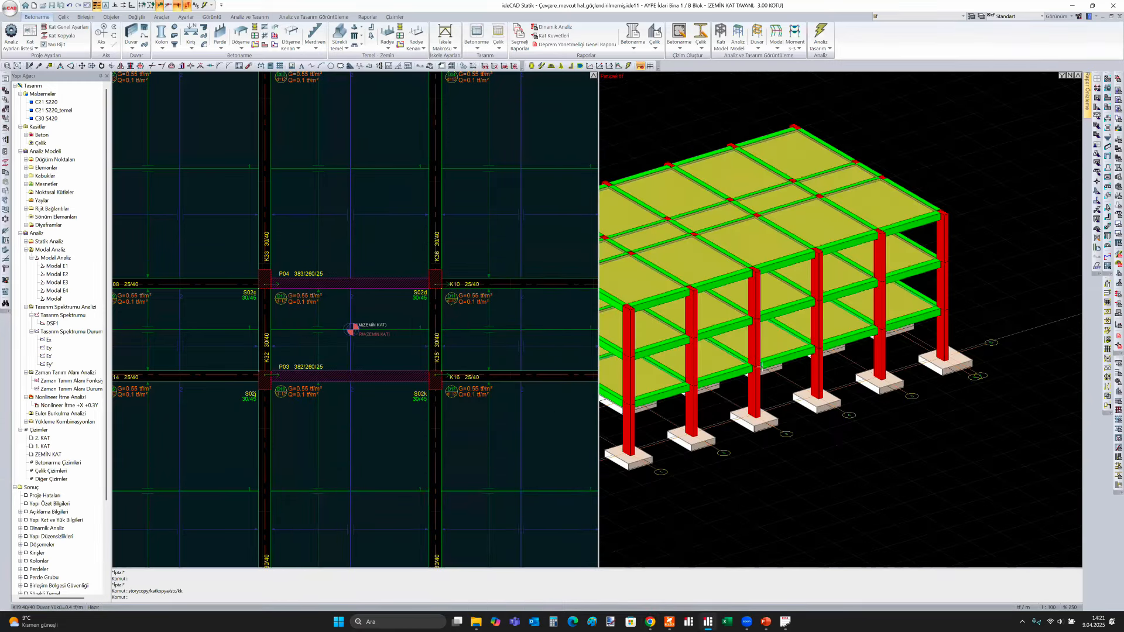
Select the four columns at the ends of walls P03 and P04 on all floors (Tüm Katlarda Seç)
click(437, 382)
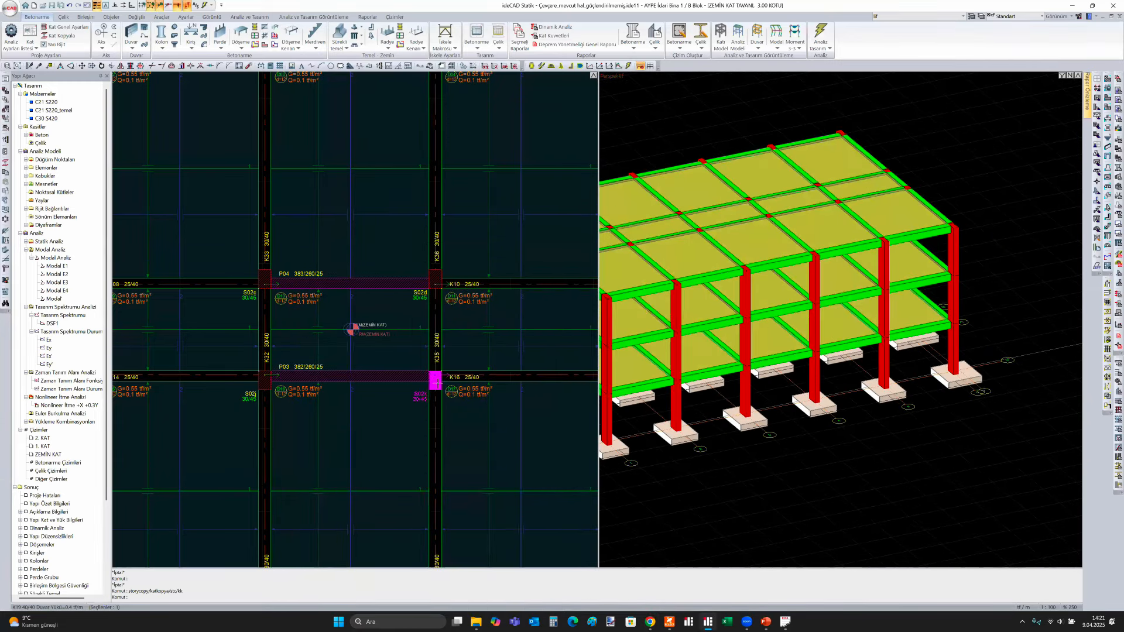
click(263, 384)
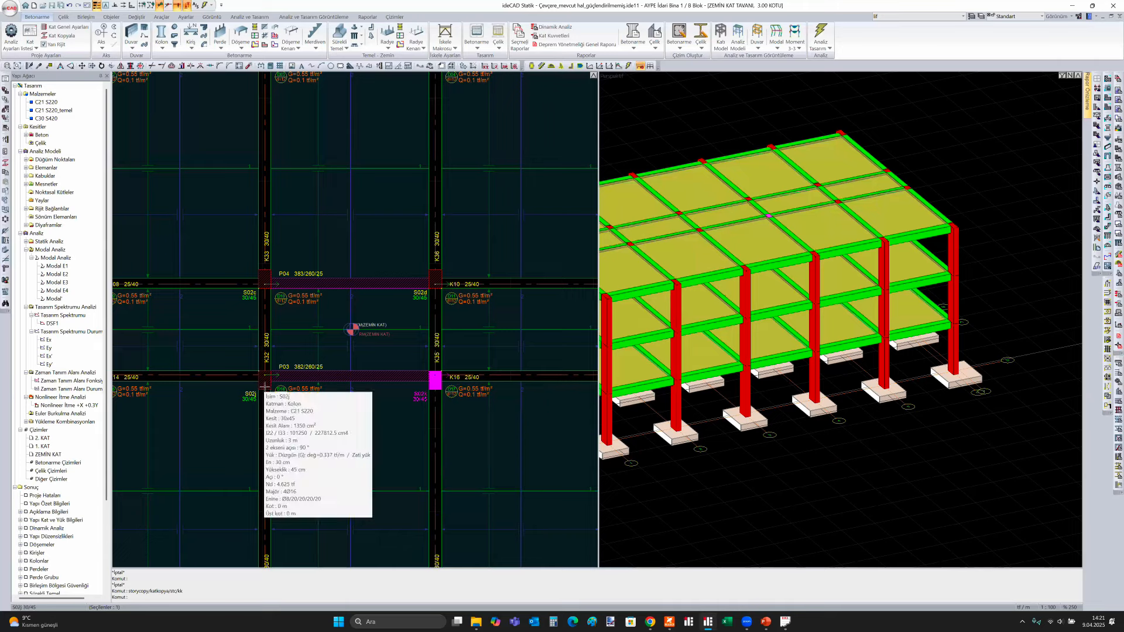
right_click(262, 385)
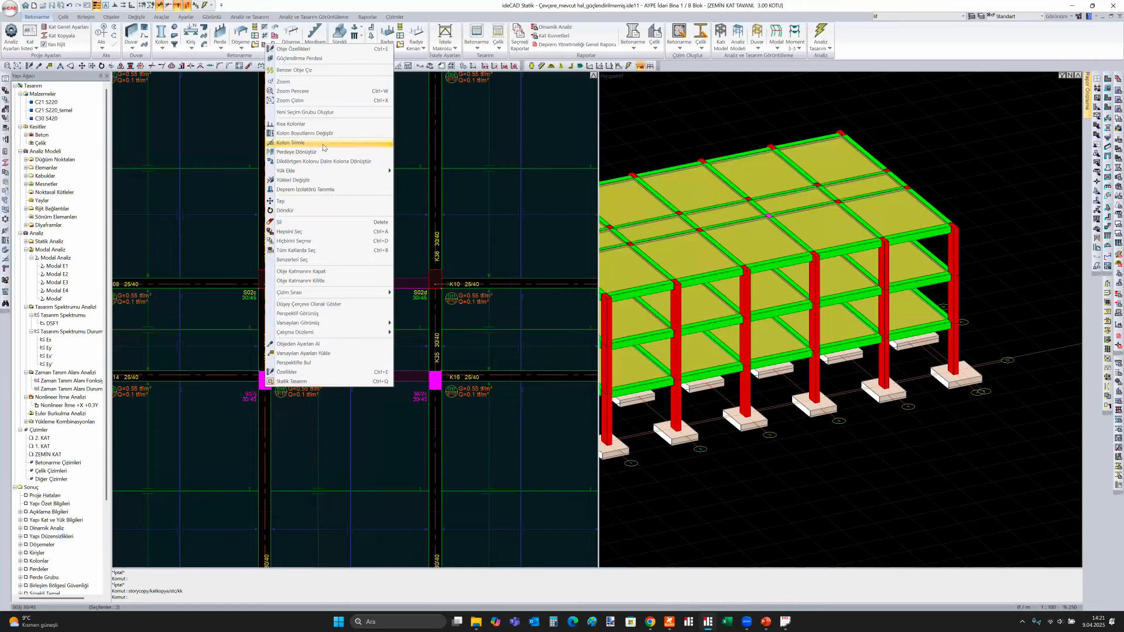
click(317, 250)
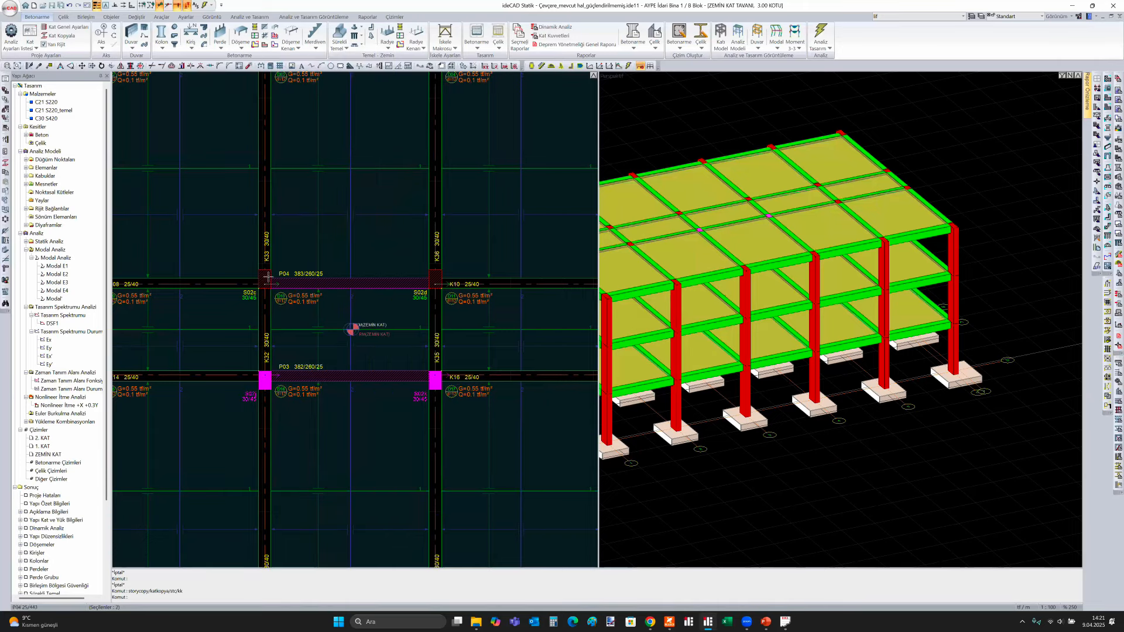
click(268, 279)
right_click(269, 278)
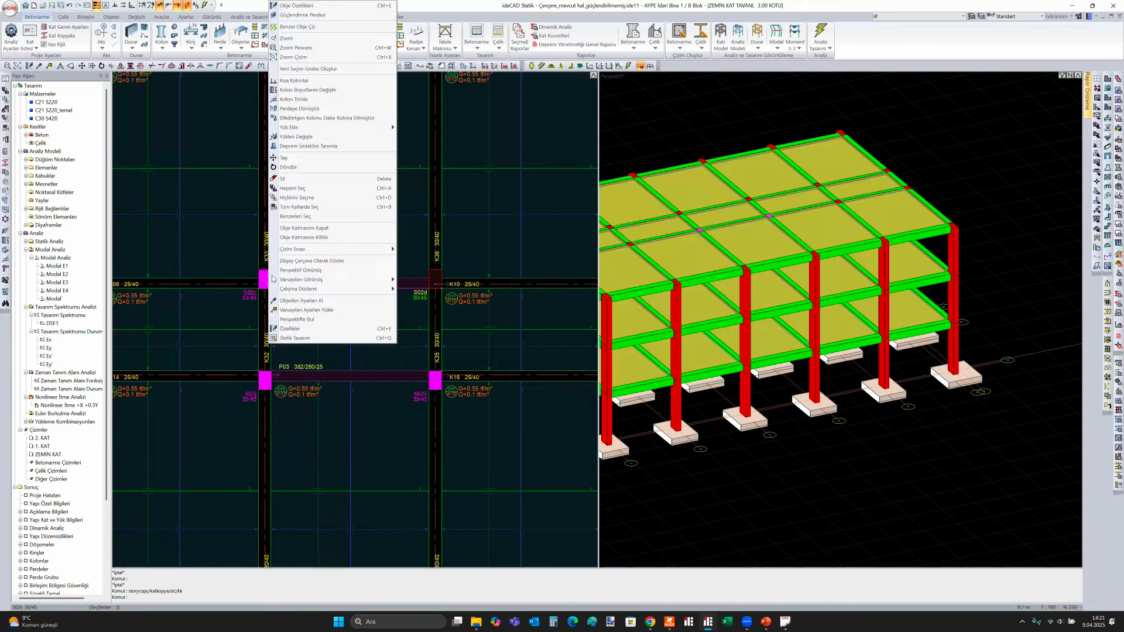
click(318, 208)
click(434, 279)
right_click(436, 279)
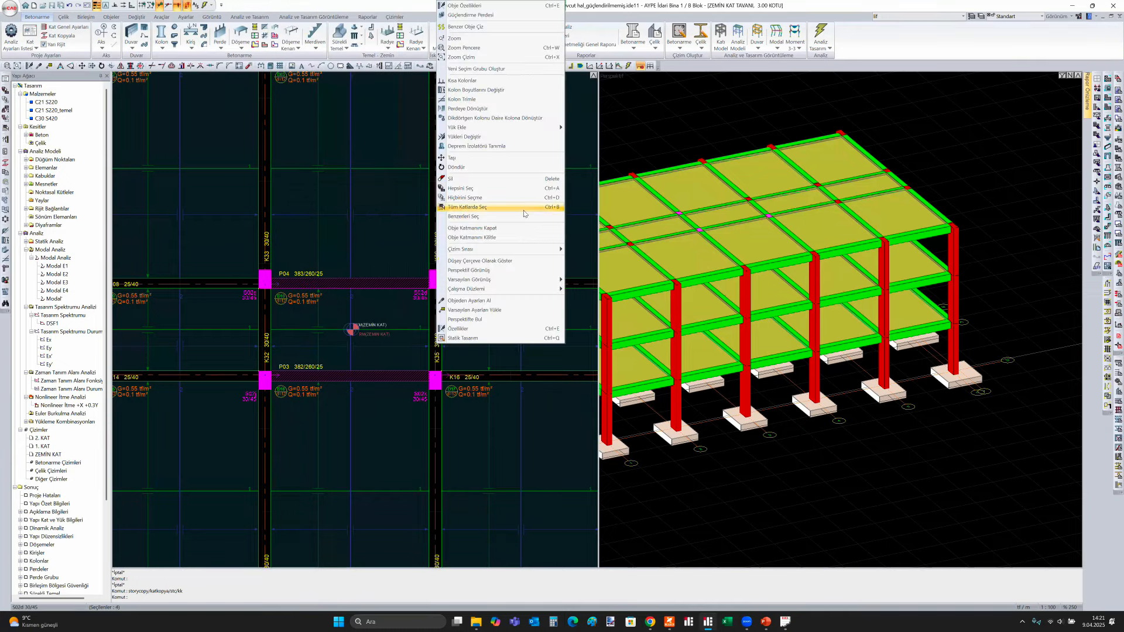
click(685, 199)
Jacket the four selected columns on all floors with C30 S420 material and a 20 cm jacket thickness
scroll(825, 234, up, 2)
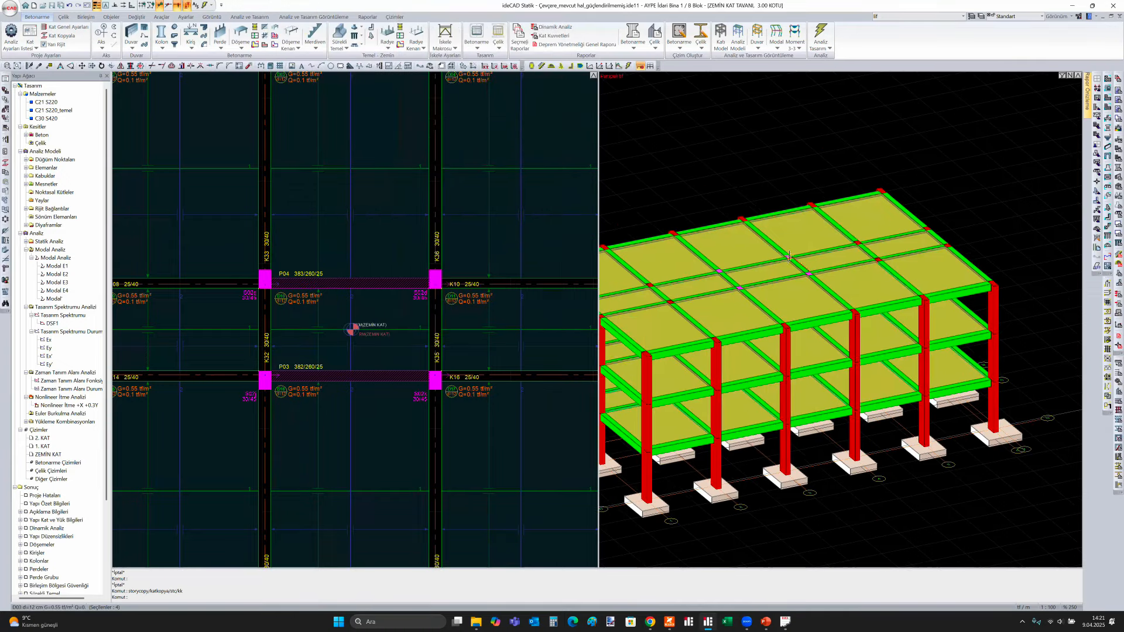
middle_drag(783, 394, 744, 331)
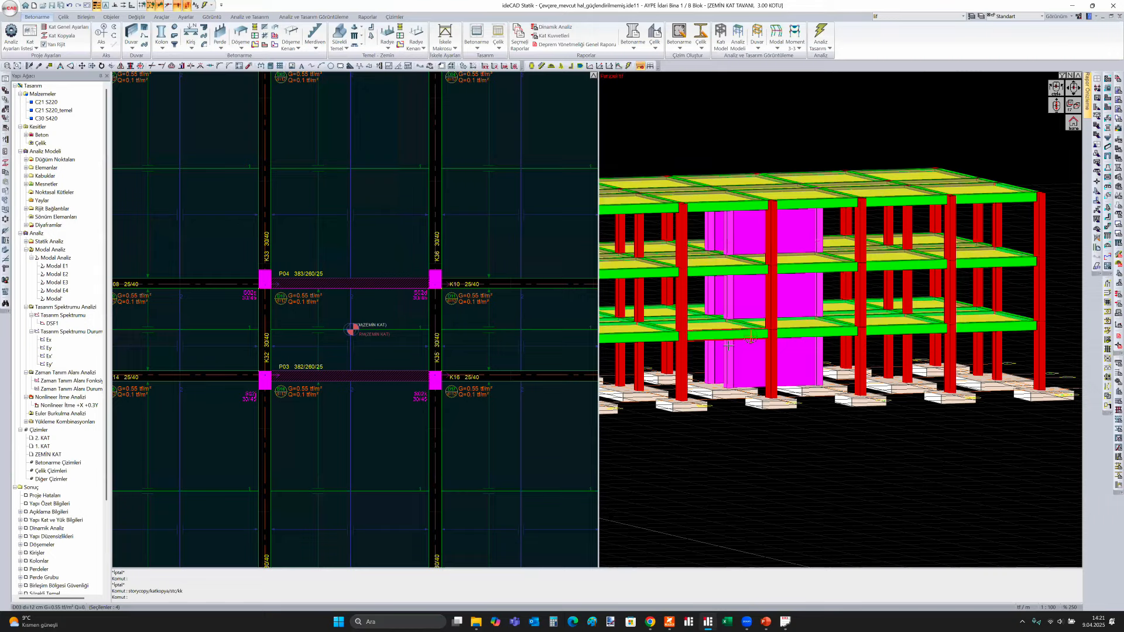
right_click(729, 345)
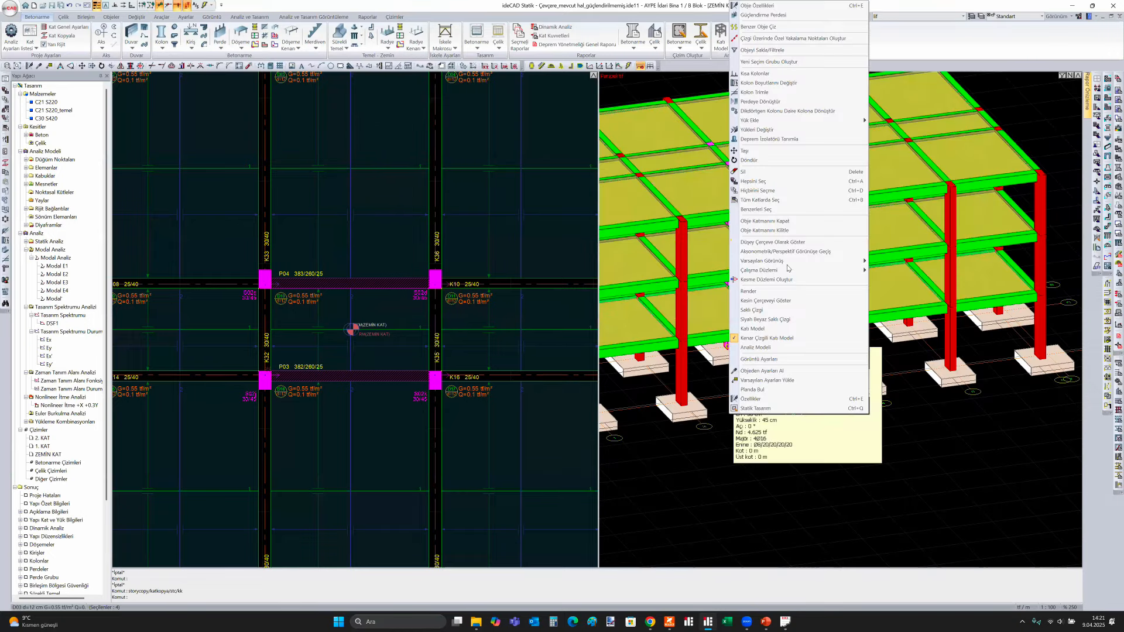
click(766, 400)
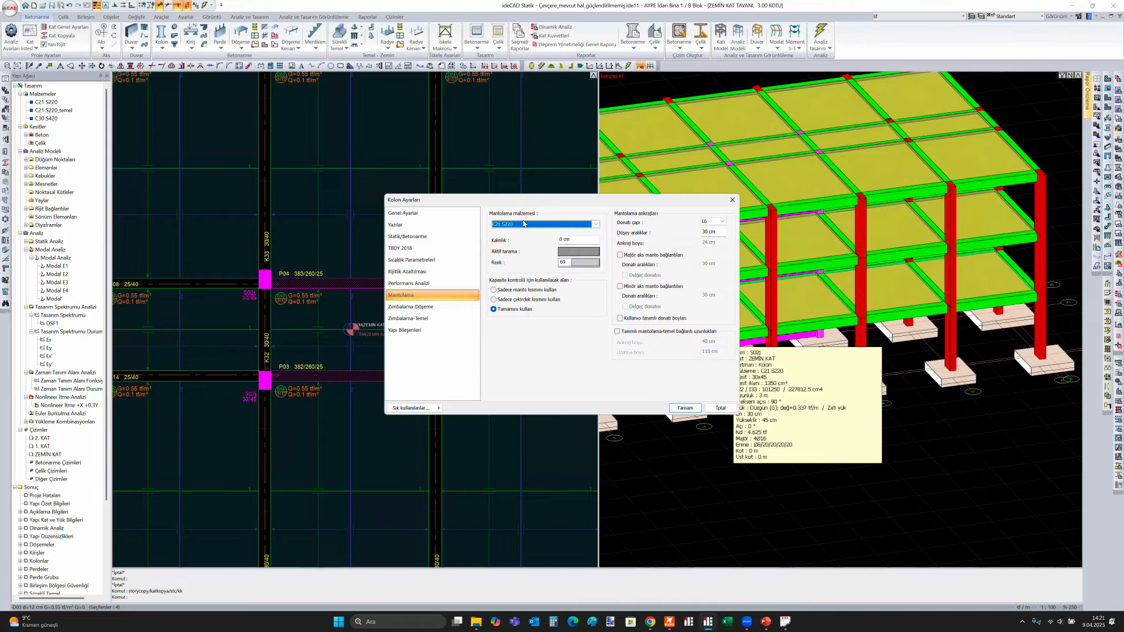
click(520, 226)
click(520, 244)
click(552, 240)
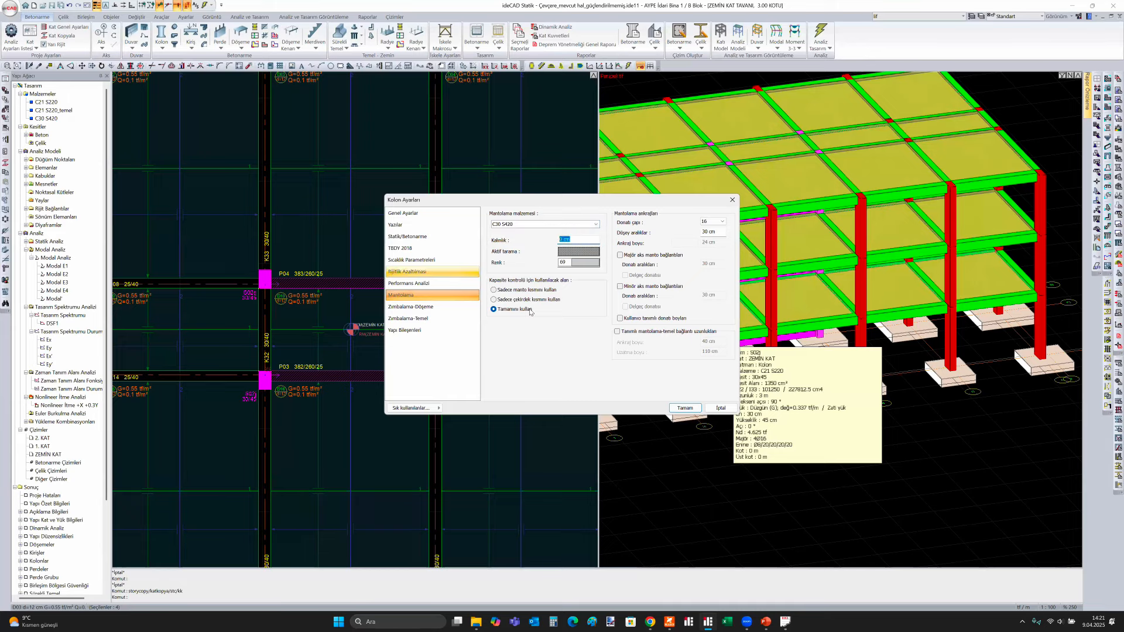
text(20)
click(685, 408)
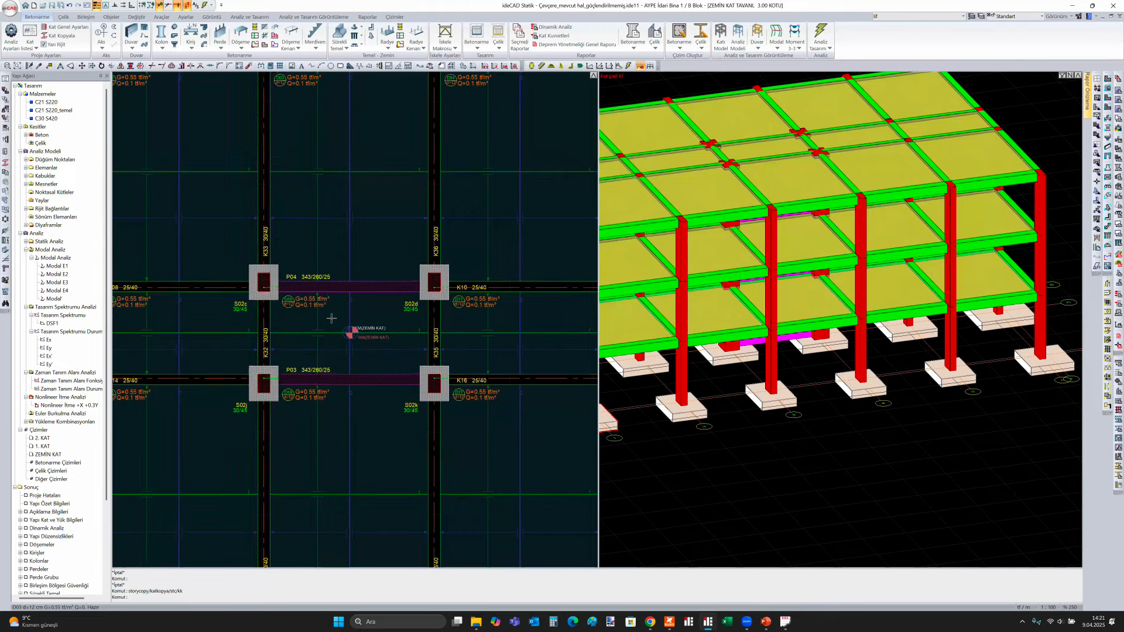
Clear the selection and run the building analysis for the model with jacketed columns
click(255, 288)
click(255, 288)
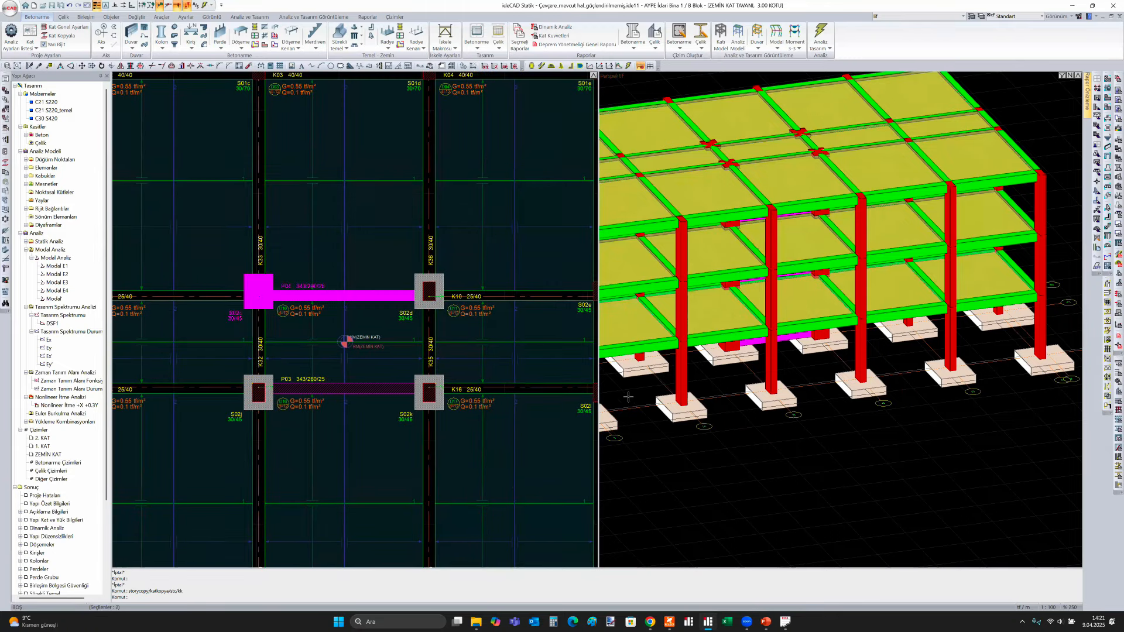
key(Escape)
key(Escape)
scroll(805, 350, down, 3)
mouse_move(797, 437)
middle_down()
mouse_move(778, 454)
mouse_move(794, 456)
middle_up()
key(F9)
key(Return)
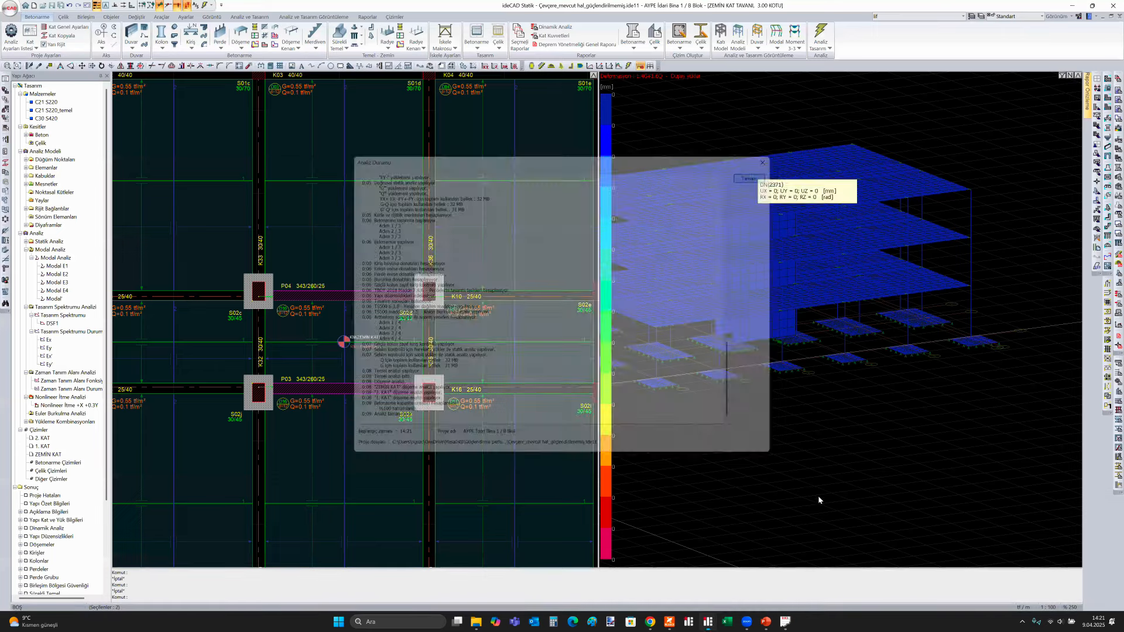
click(737, 338)
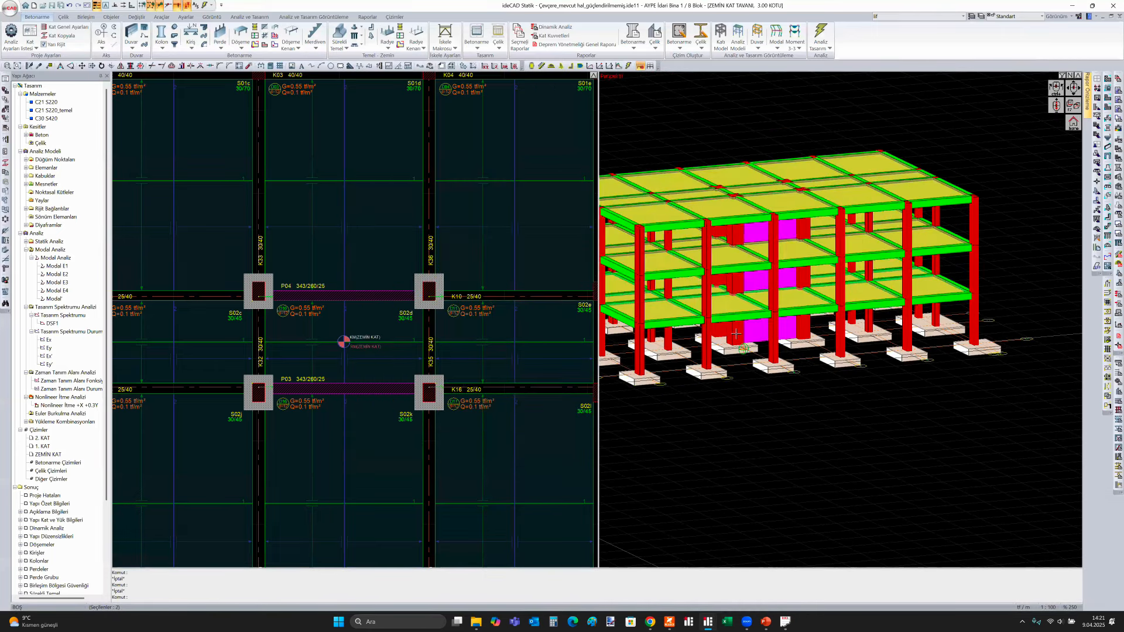
right_click(737, 338)
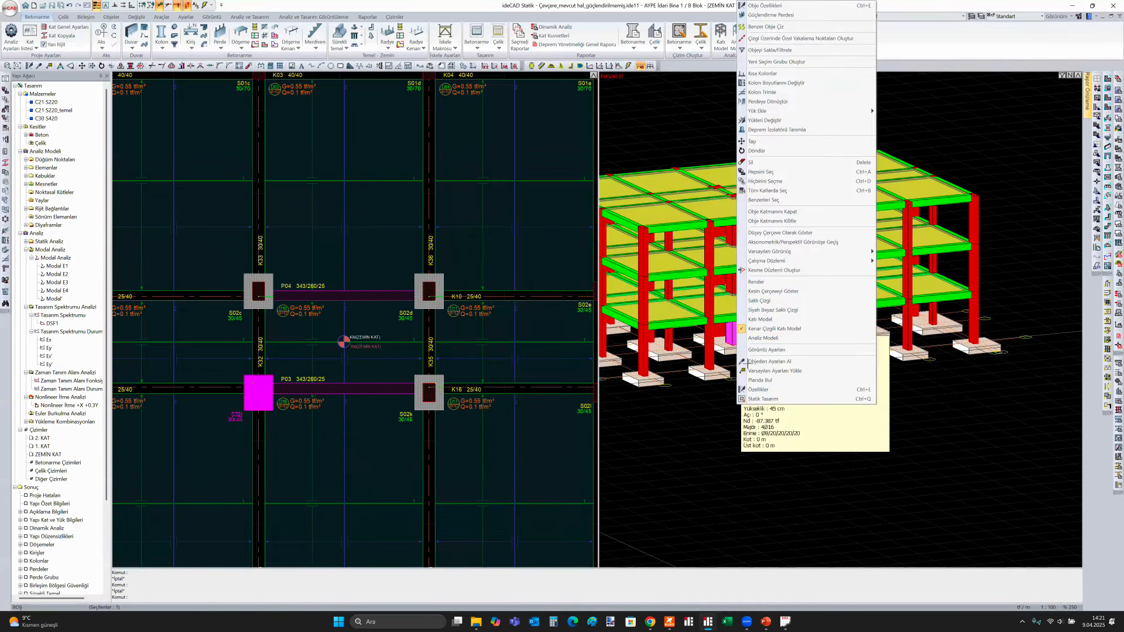
key(Escape)
key(Escape)
Select the four jacketed columns at the ends of walls P03 and P04 on all floors (Tüm Katlarda Seç)
click(732, 334)
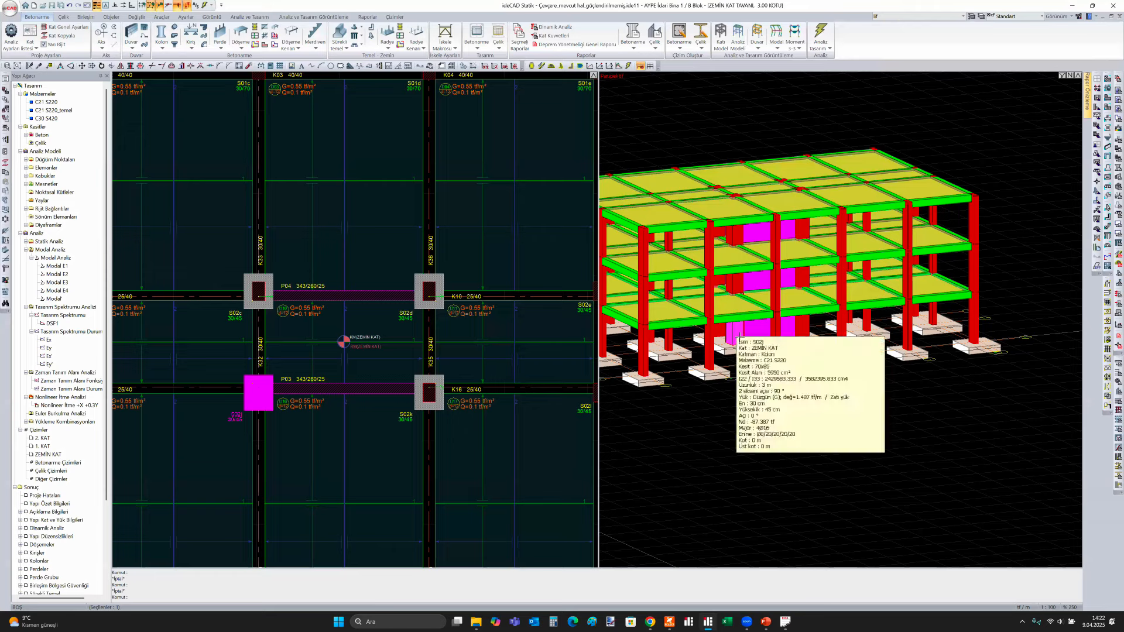
right_click(731, 335)
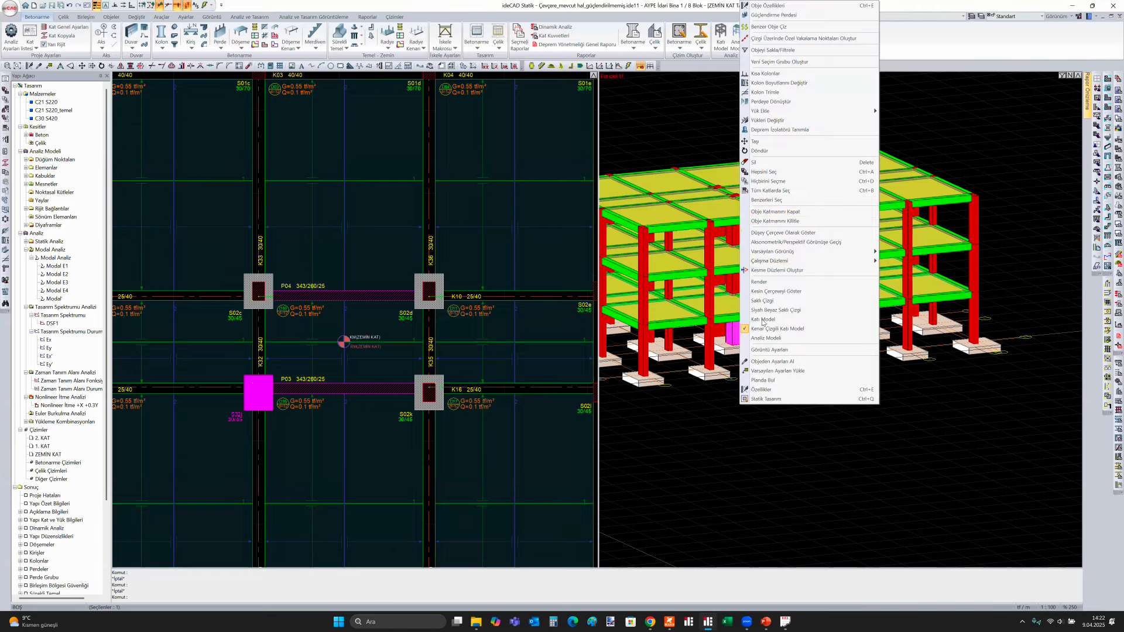
click(803, 190)
right_click(797, 319)
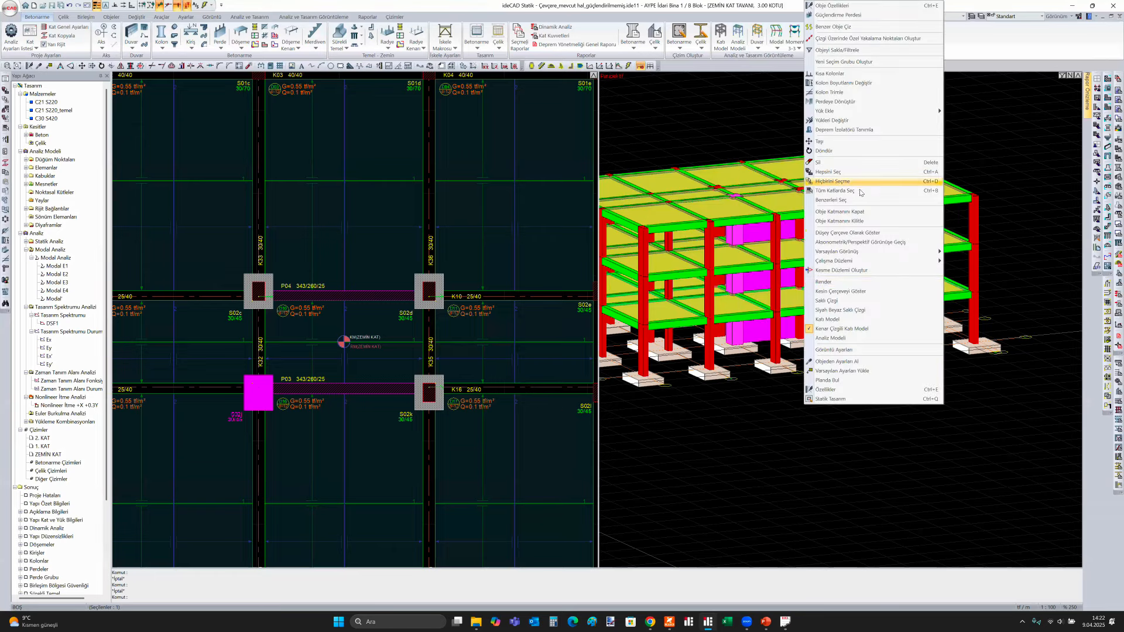
click(857, 192)
middle_drag(720, 391, 841, 346)
right_click(722, 338)
click(804, 191)
scroll(885, 344, up, 5)
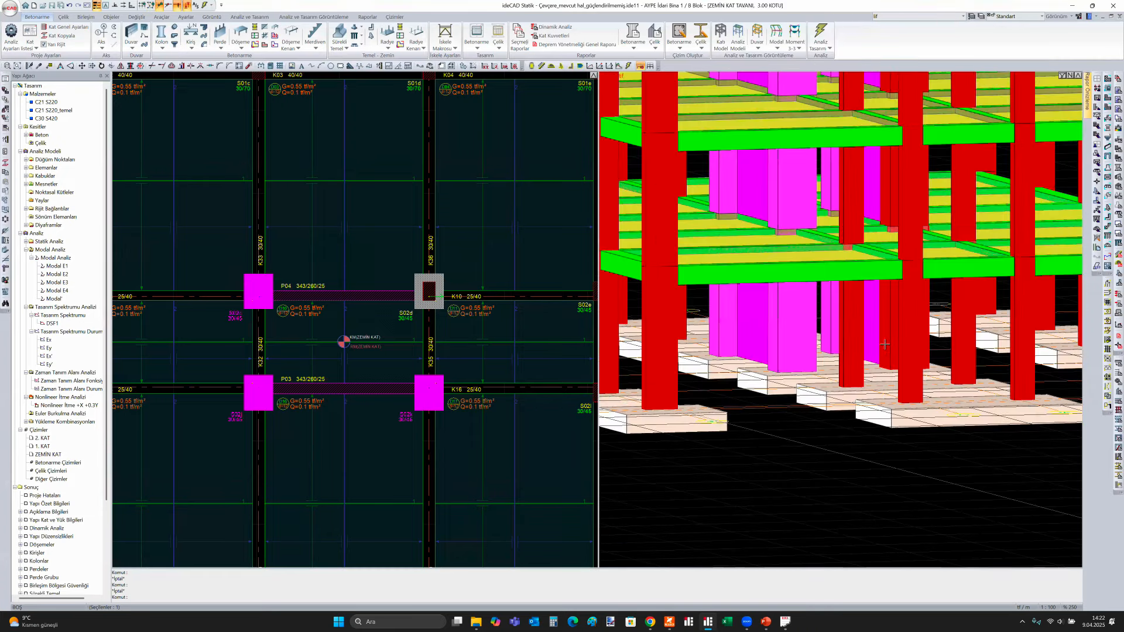
right_click(885, 344)
click(938, 200)
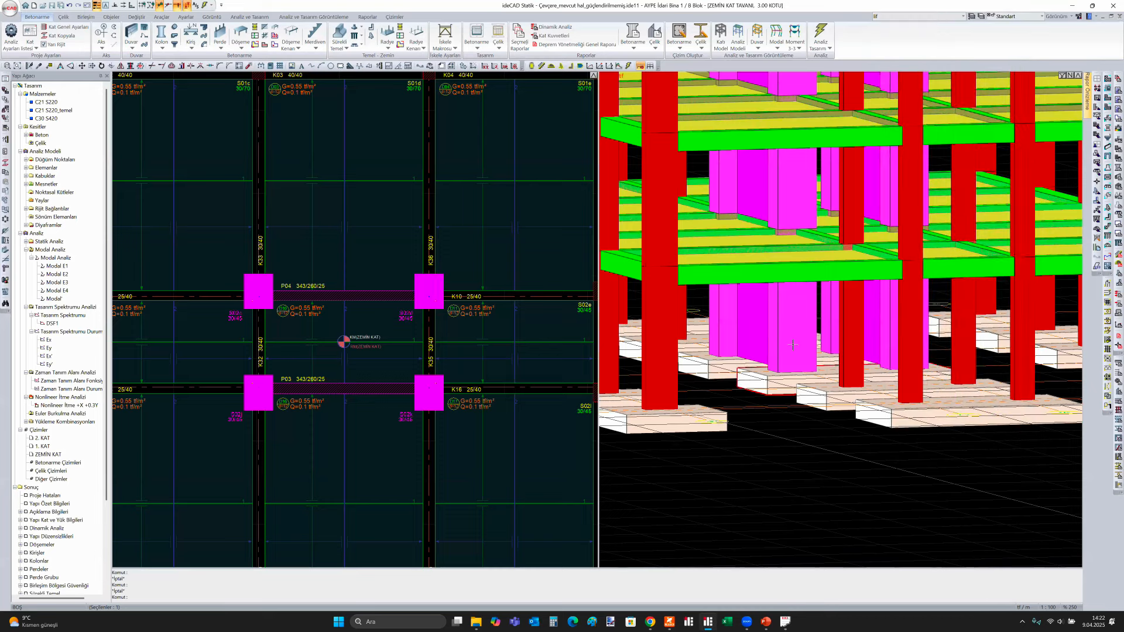
Open the reinforced-concrete design (Statik Tasarım) of the selected columns and show their jackets (Mantoları Göster)
right_click(794, 348)
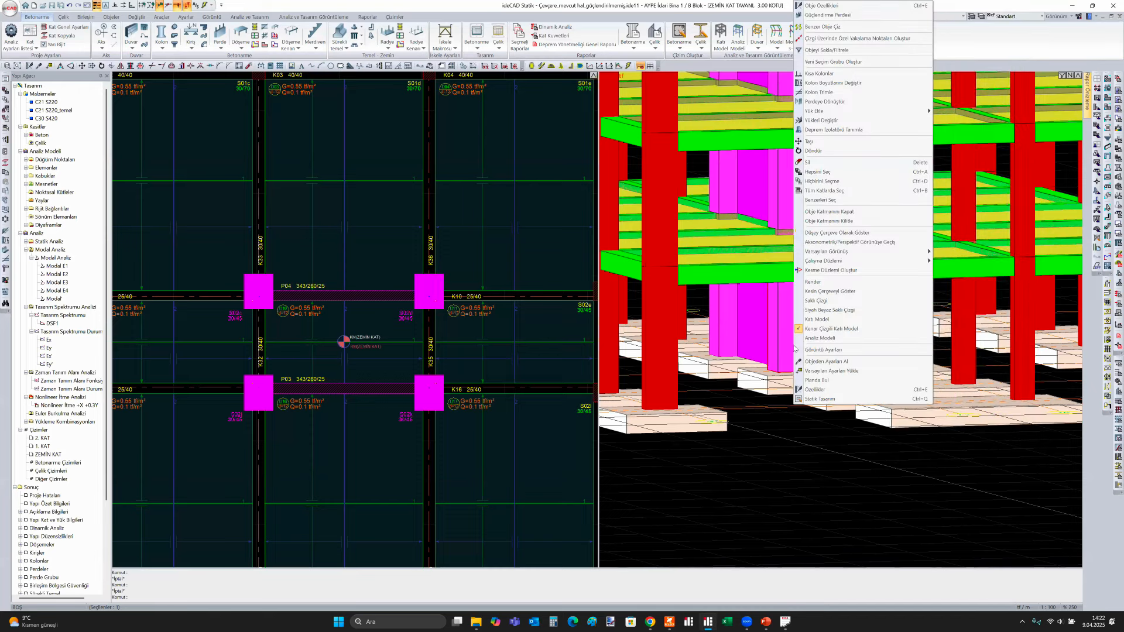
click(806, 399)
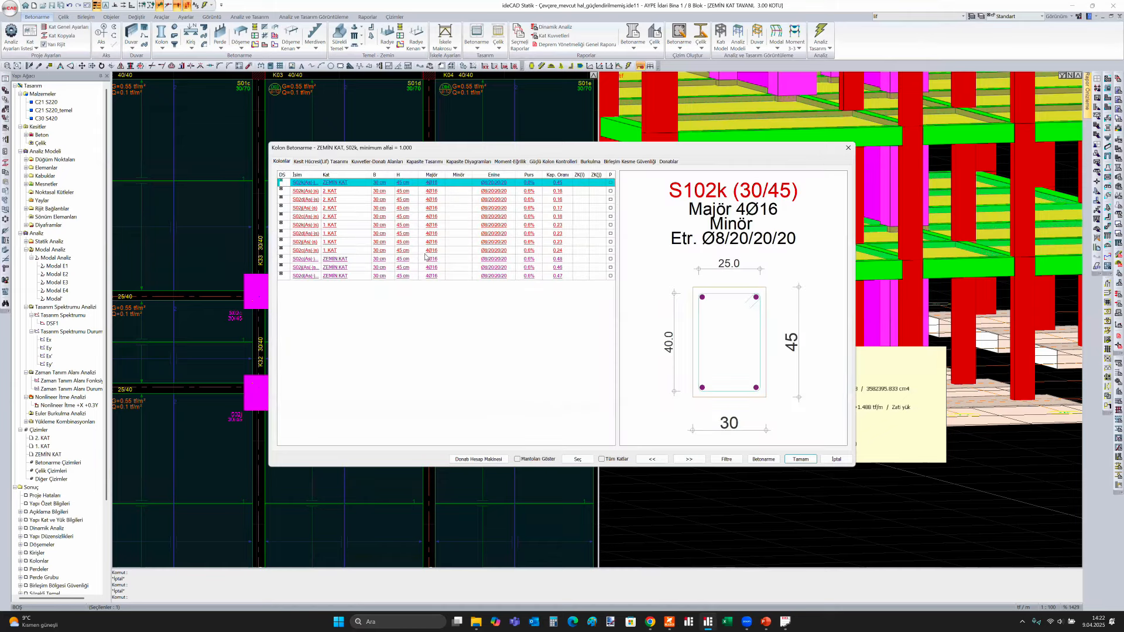
click(522, 459)
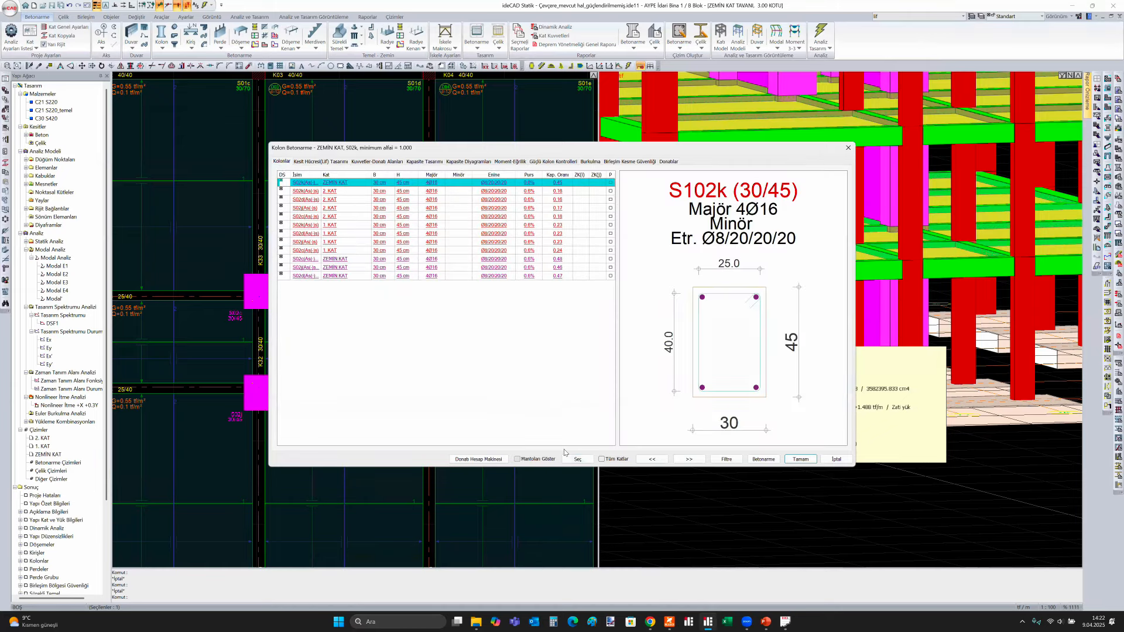
Examine the jacket section and reinforcement of the listed columns on each floor, and close the column design
click(460, 191)
click(457, 200)
click(454, 208)
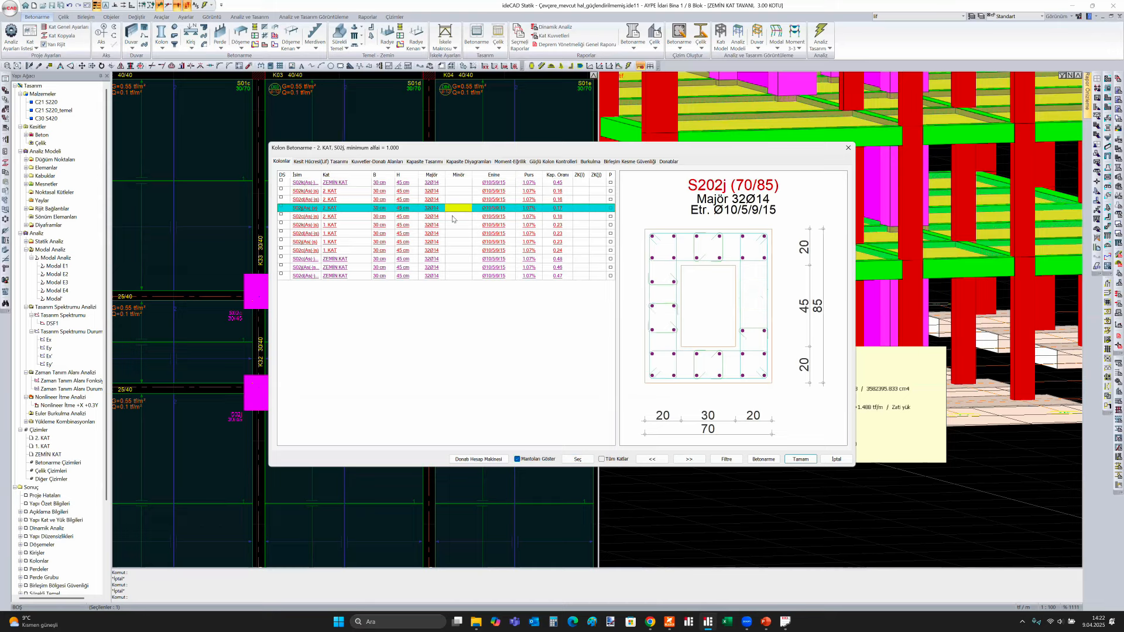
click(454, 217)
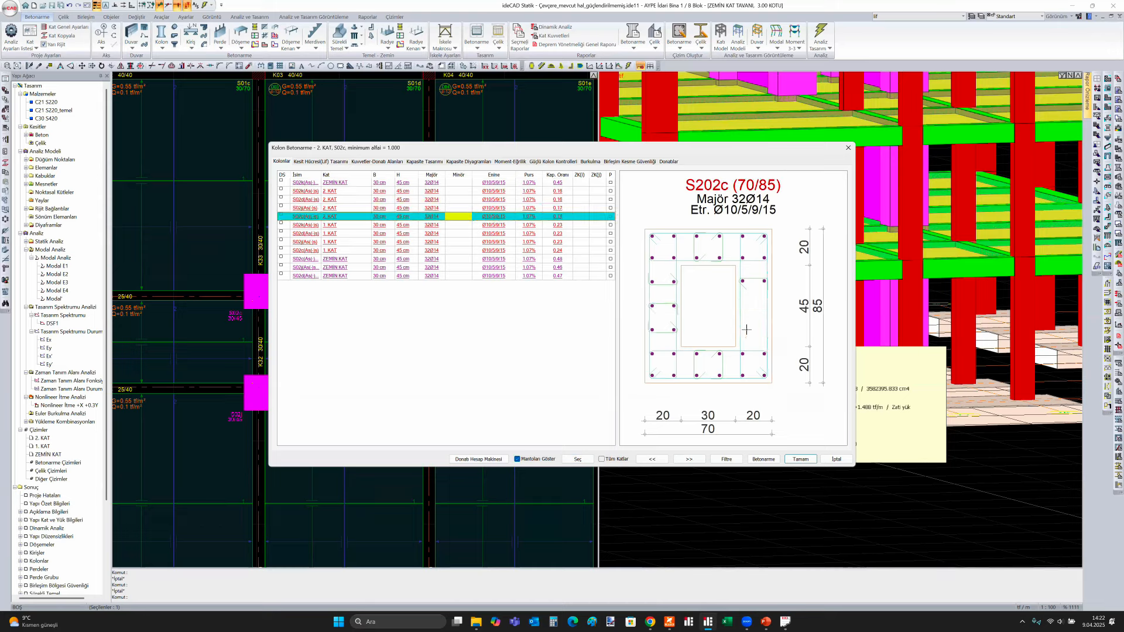
click(459, 225)
click(458, 233)
click(457, 242)
click(456, 251)
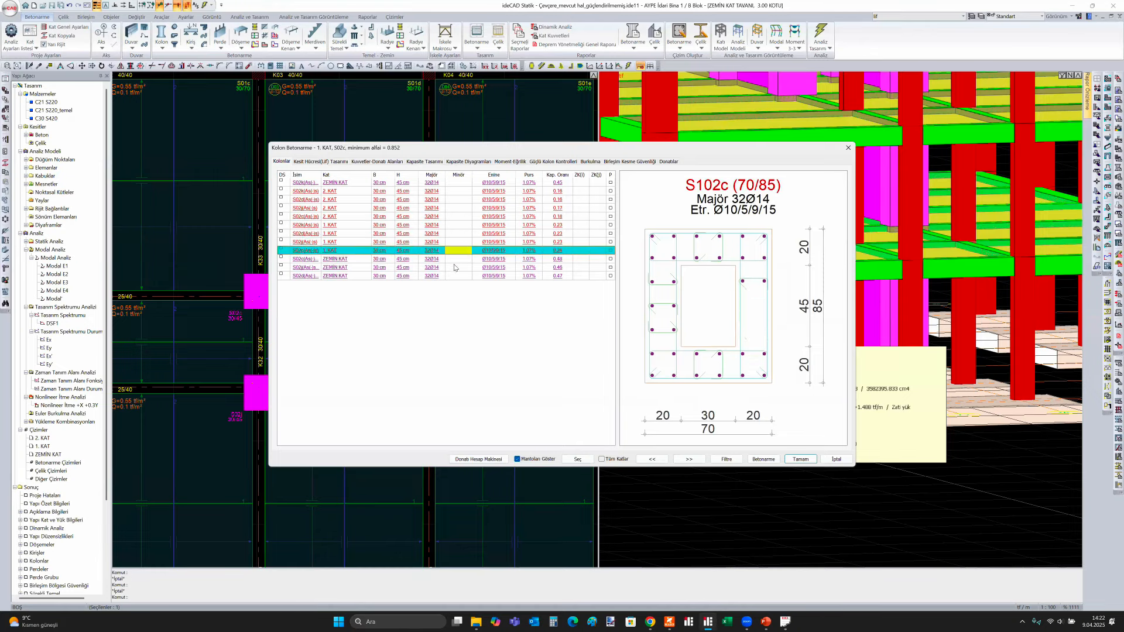
click(454, 268)
click(457, 275)
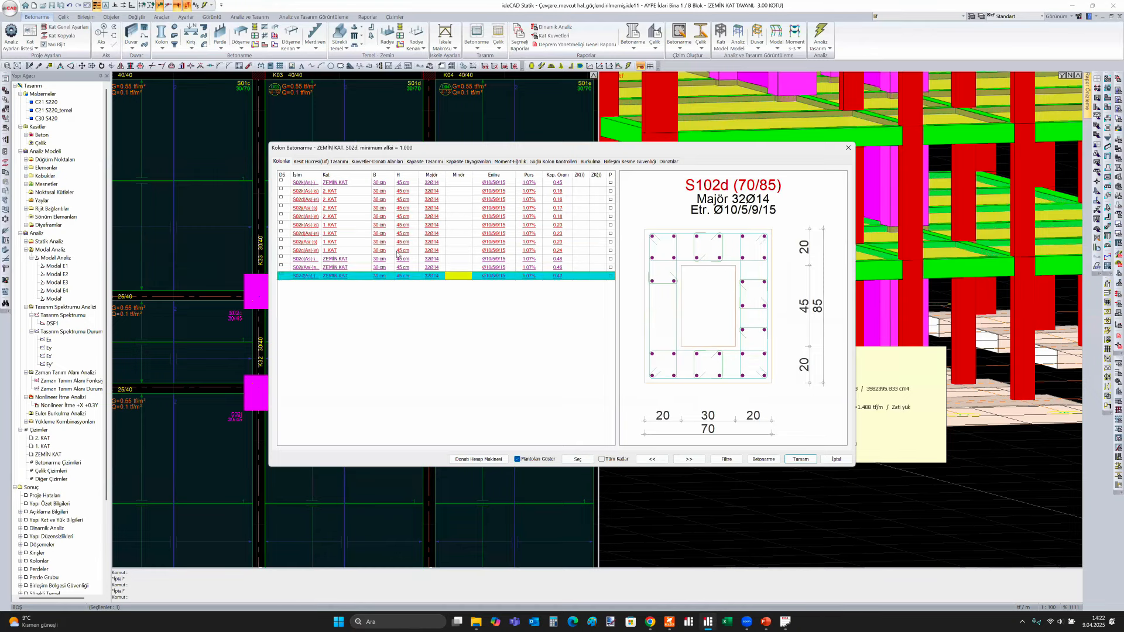
click(427, 184)
click(432, 276)
click(800, 459)
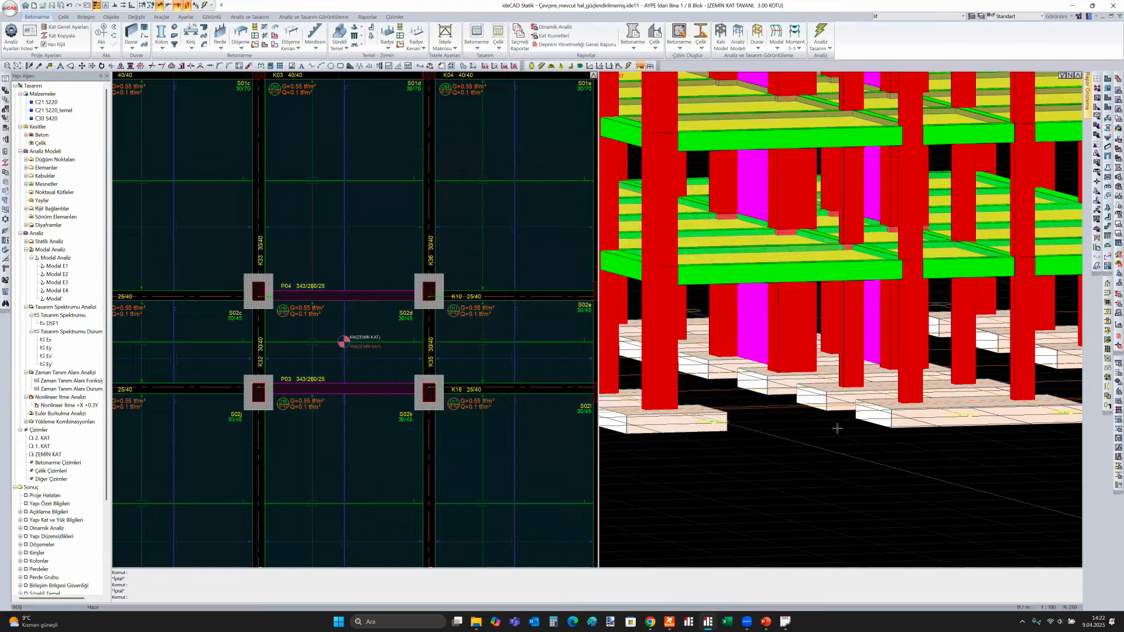
Run the nonlinear pushover analysis (Nonlineer İtme Analizi) in the +X +0.3Y direction with the fixed single-mode method
key(Home)
scroll(921, 416, down, 2)
middle_drag(773, 448, 748, 447)
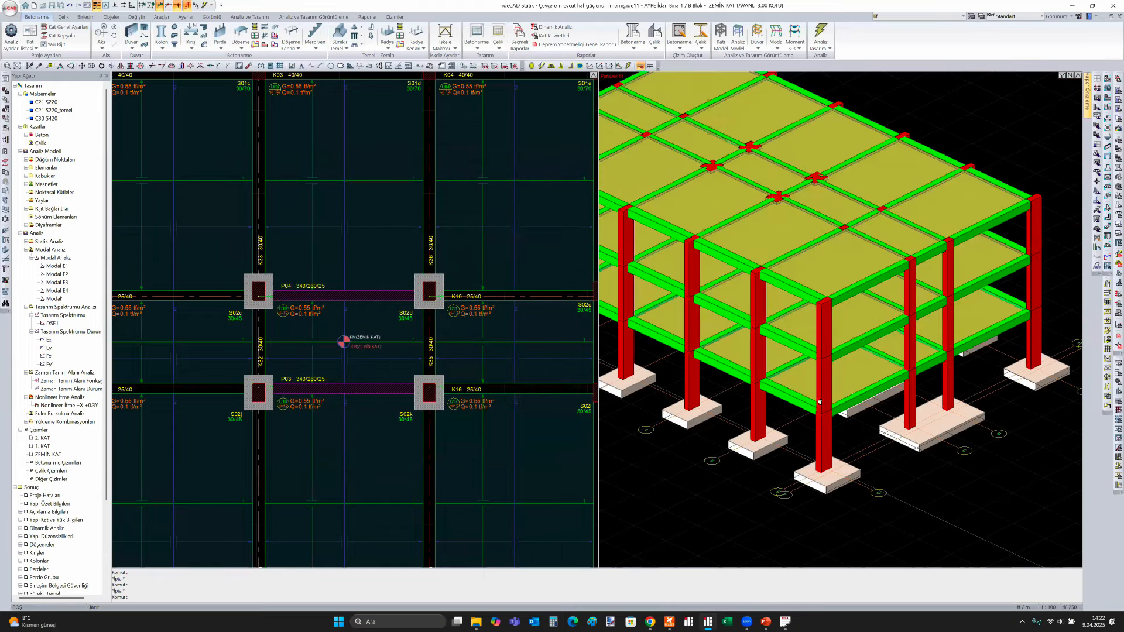
click(820, 38)
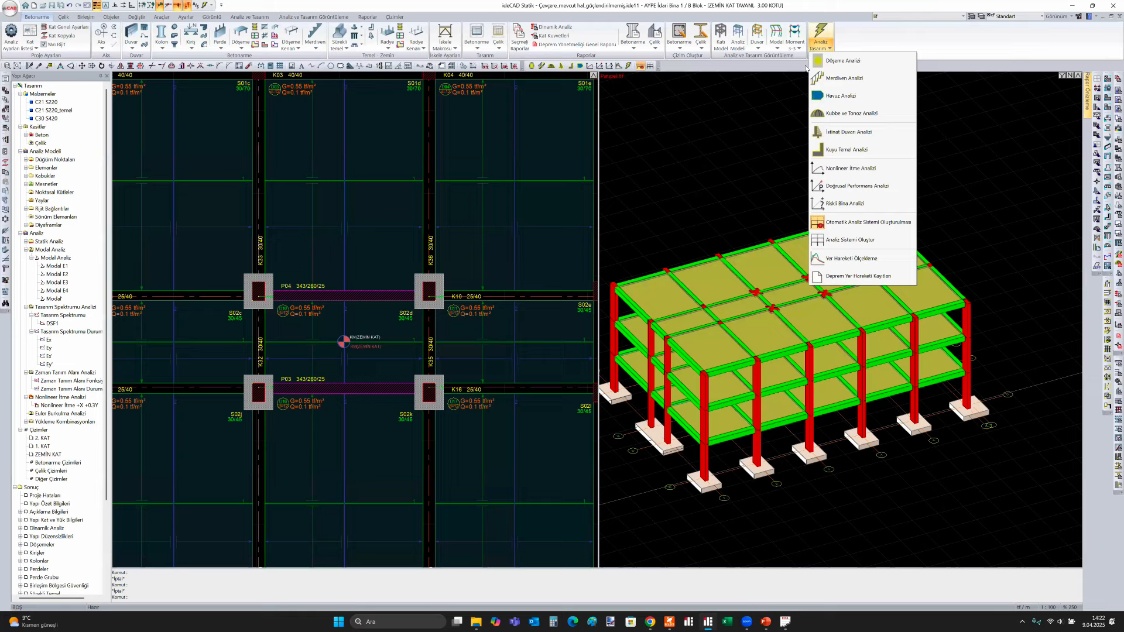
click(837, 169)
click(546, 329)
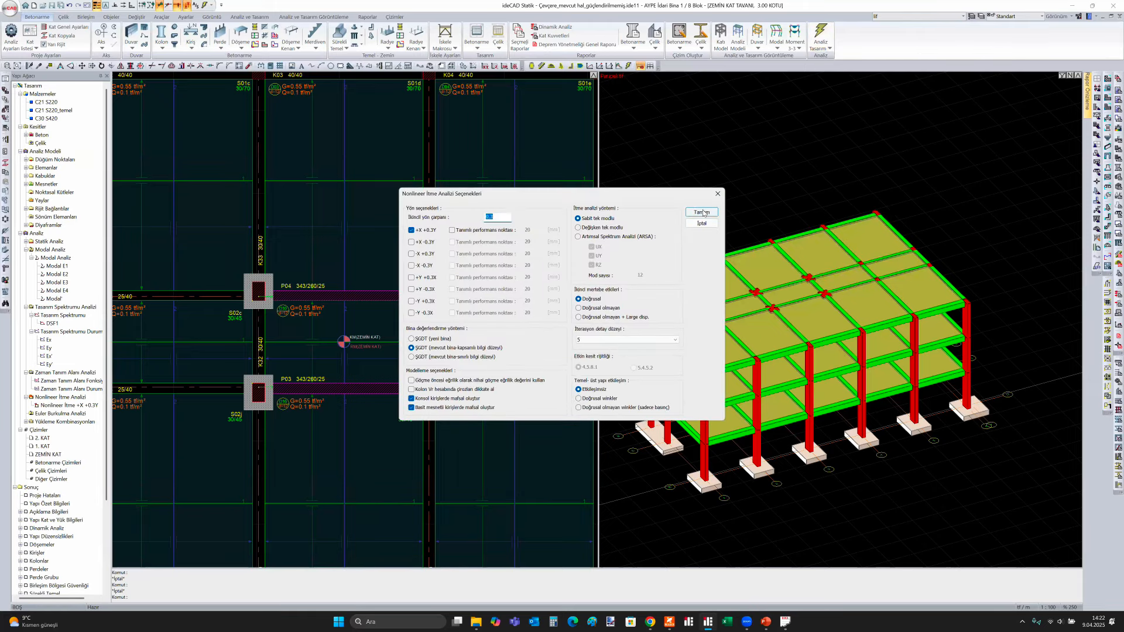
key(Return)
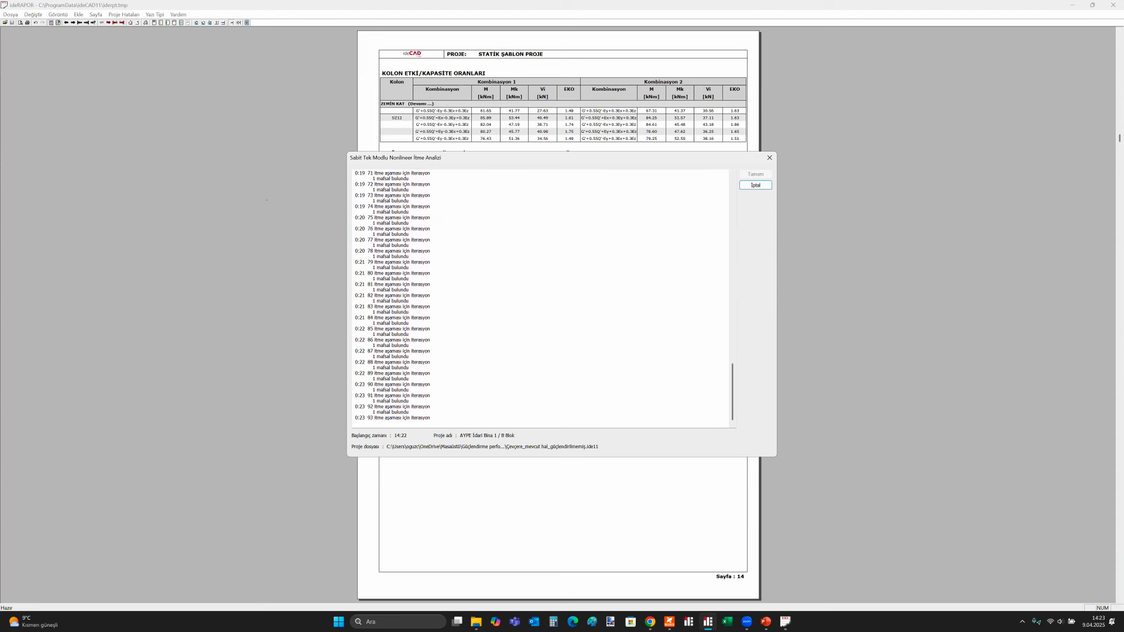
click(497, 276)
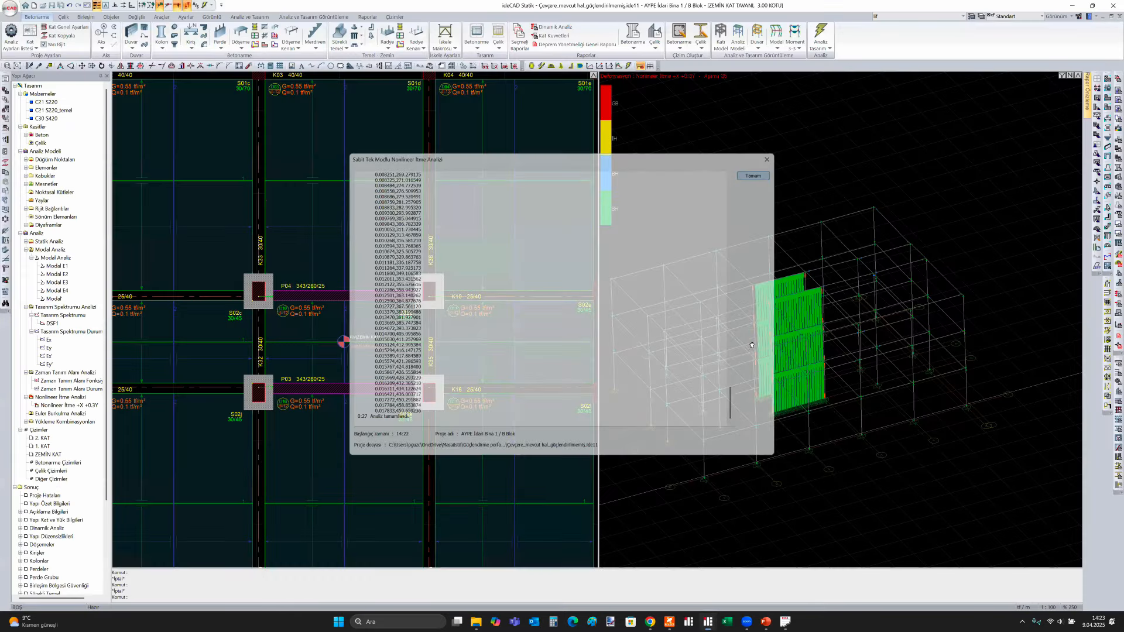
Check the pushover deformation and its display options, and return the 3D view to the edge-lined solid model (Kenar Çizgili Katı Model)
right_click(805, 463)
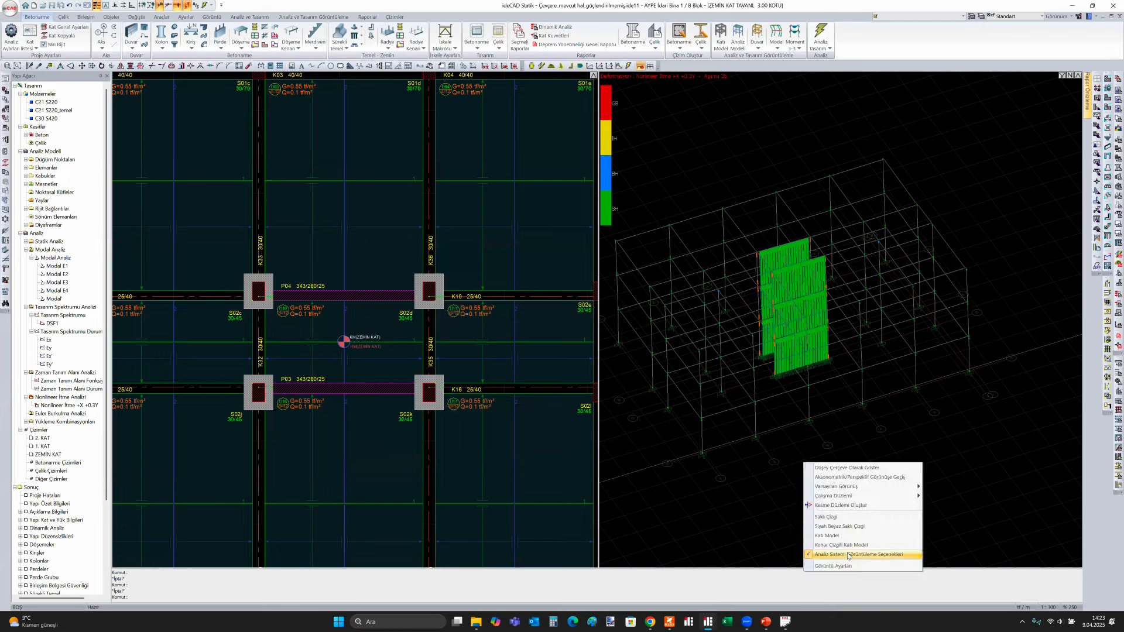
click(841, 554)
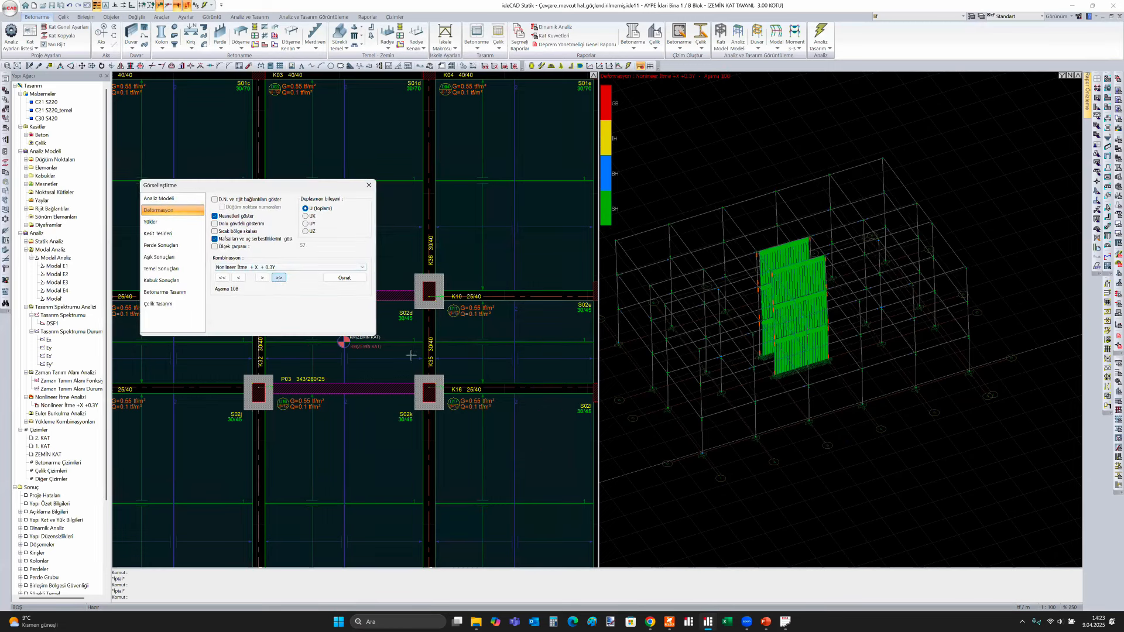
click(368, 185)
right_click(802, 570)
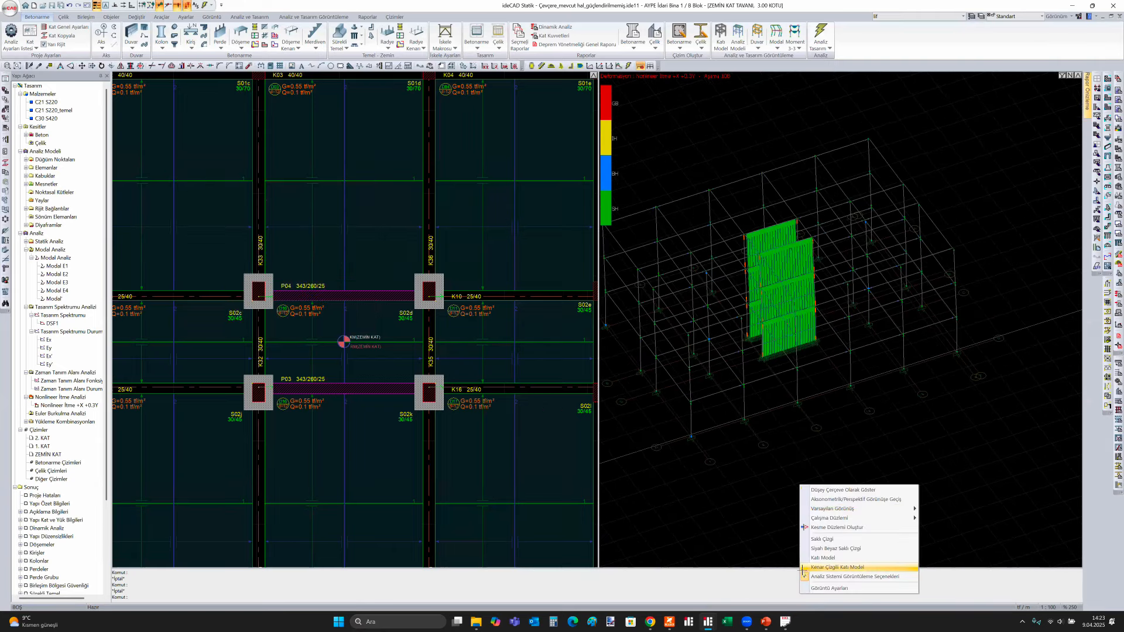
click(803, 568)
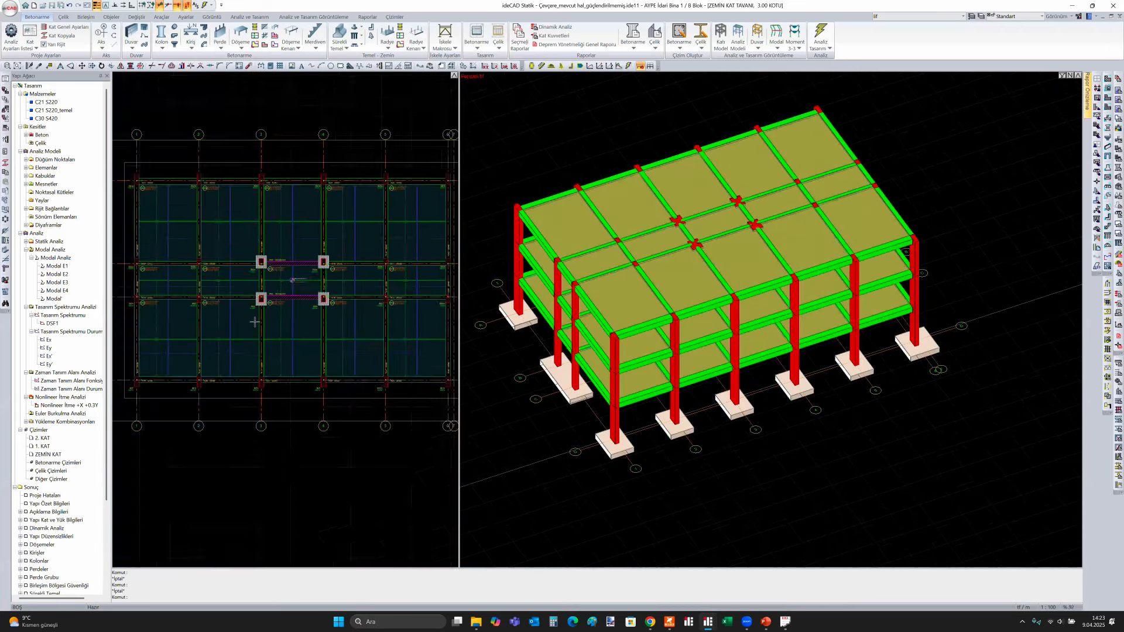
Create the ground-floor (ZEMİN KAT) column application plan (Kolon Aplikasyon Planı) with the strengthening details placed outside the plan (Güçlendirmeyi Dışta Aç)
scroll(278, 322, up, 4)
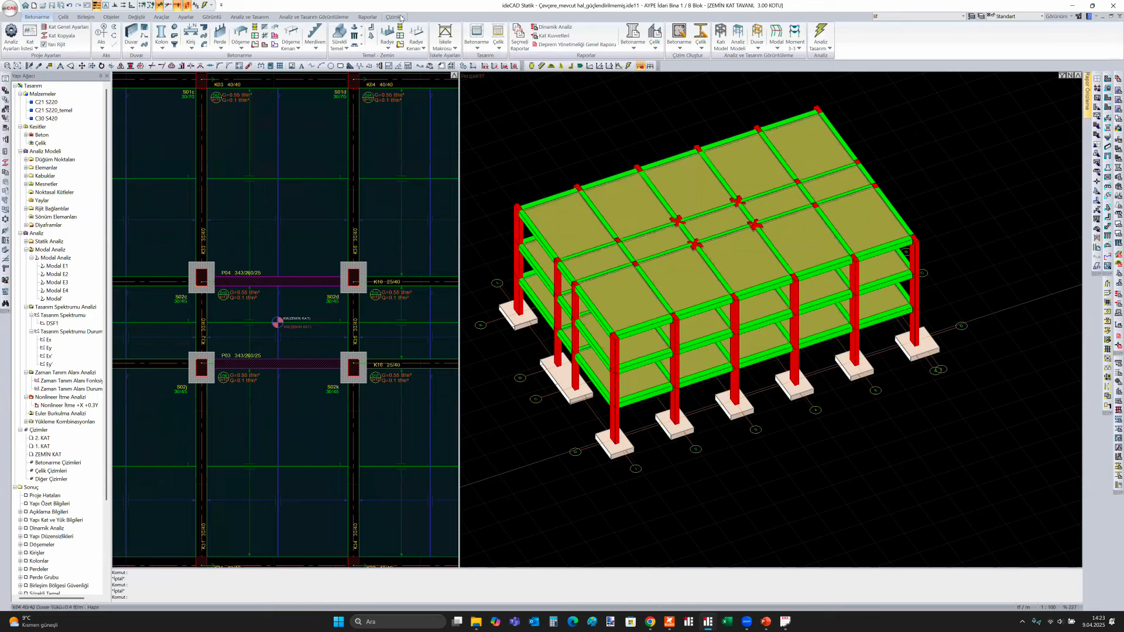
click(400, 16)
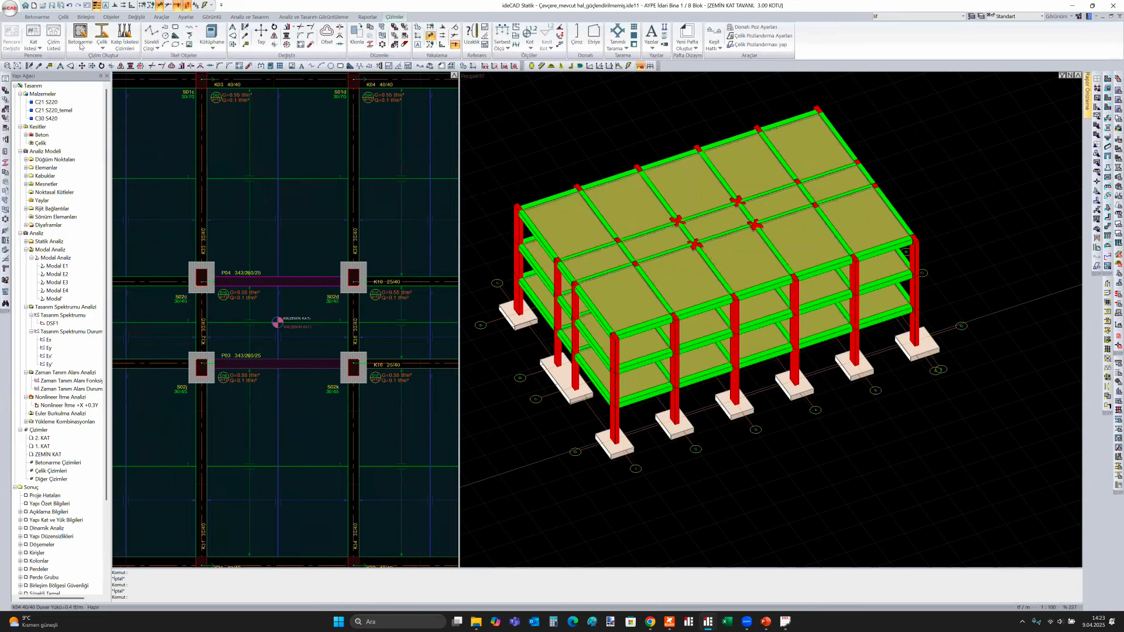
click(81, 46)
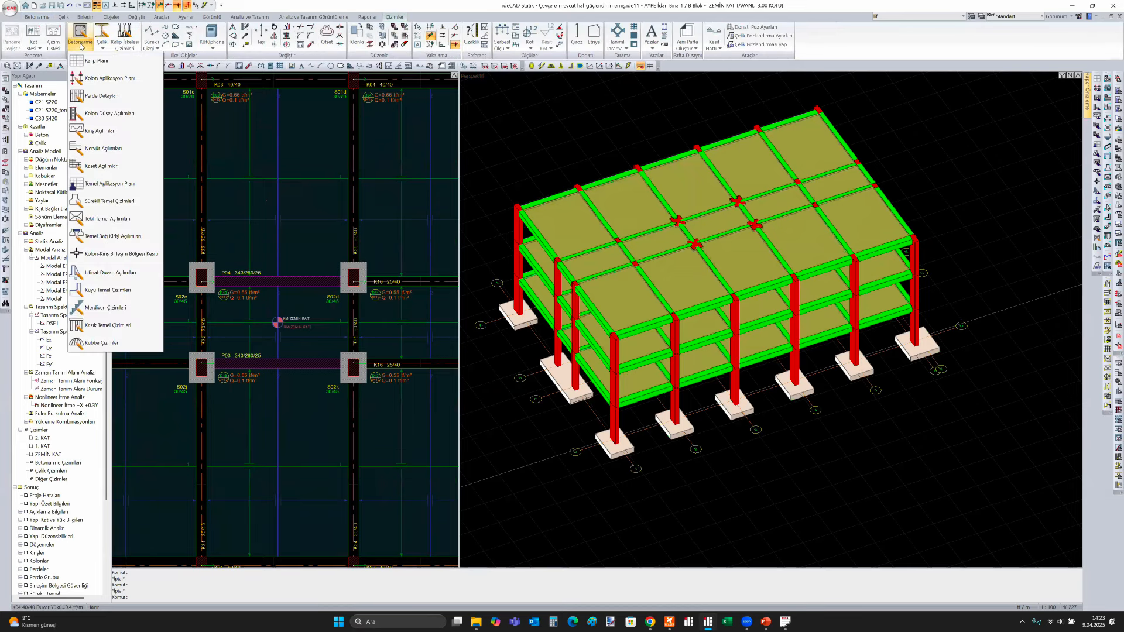
click(98, 79)
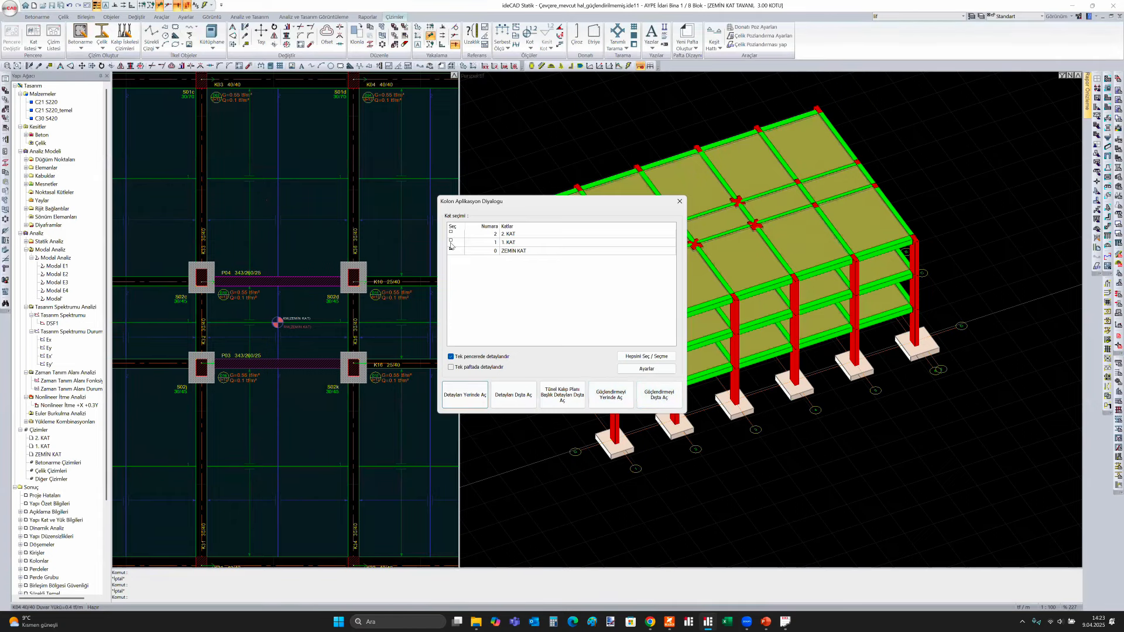
click(668, 404)
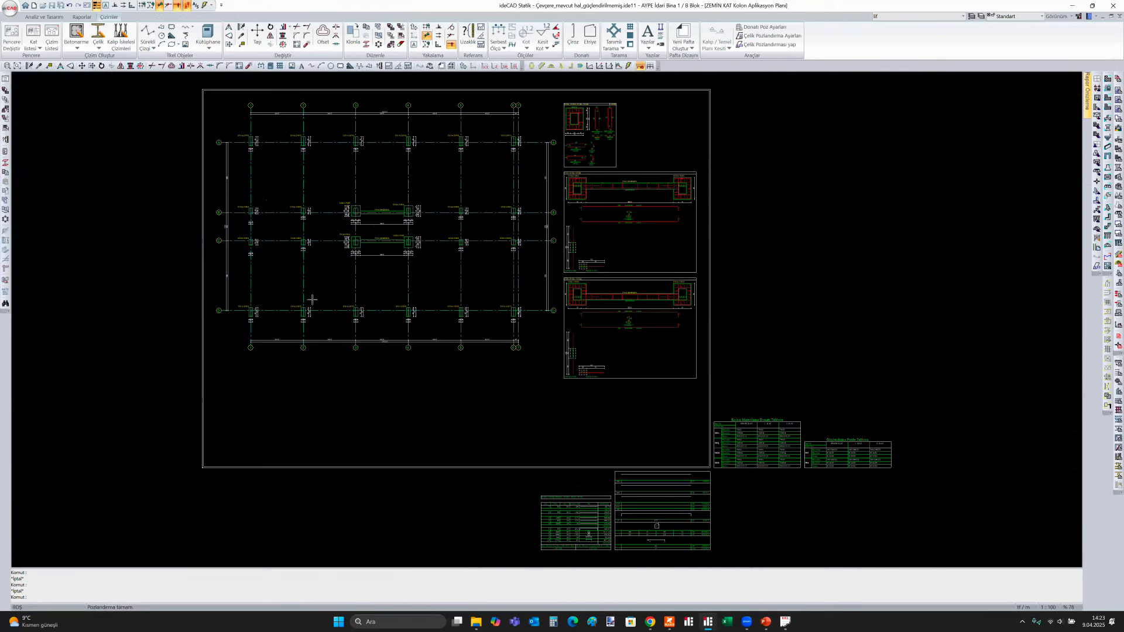
Examine the jacketed columns and the new walls P103 and P104 with their dimensions on the column application plan
middle_drag(299, 327, 283, 362)
scroll(329, 273, up, 8)
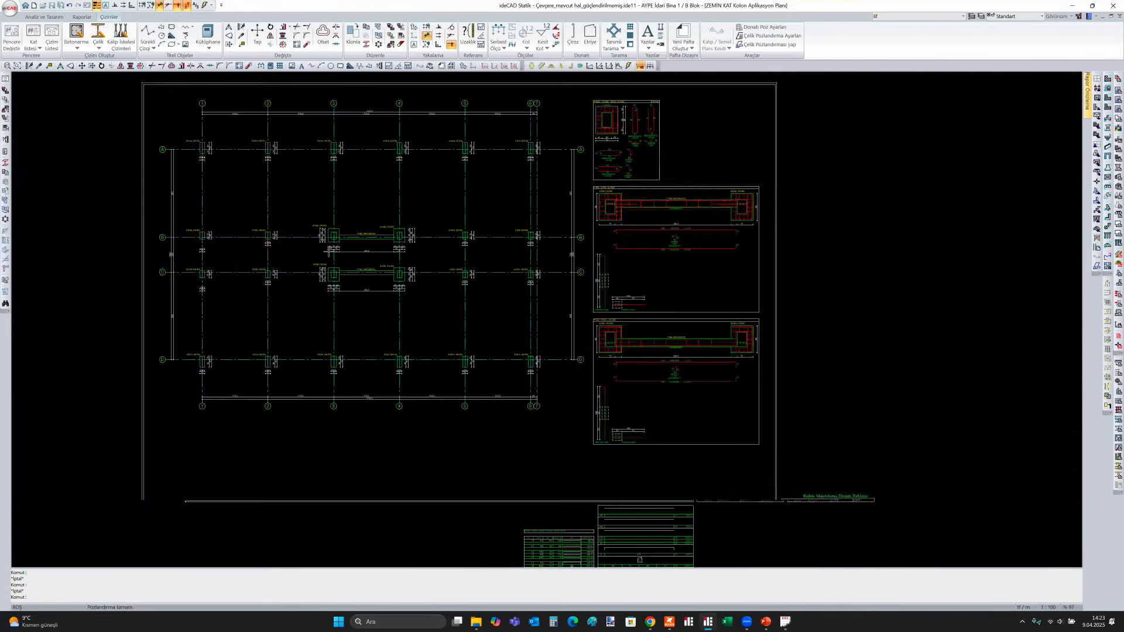
middle_drag(419, 369, 428, 403)
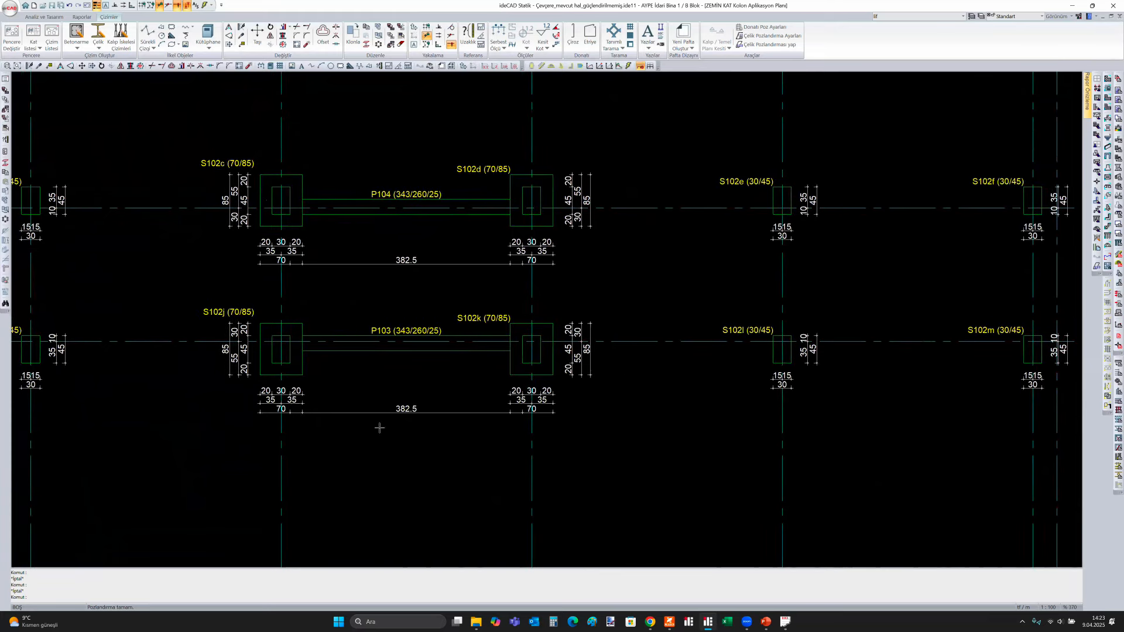
scroll(459, 291, up, 3)
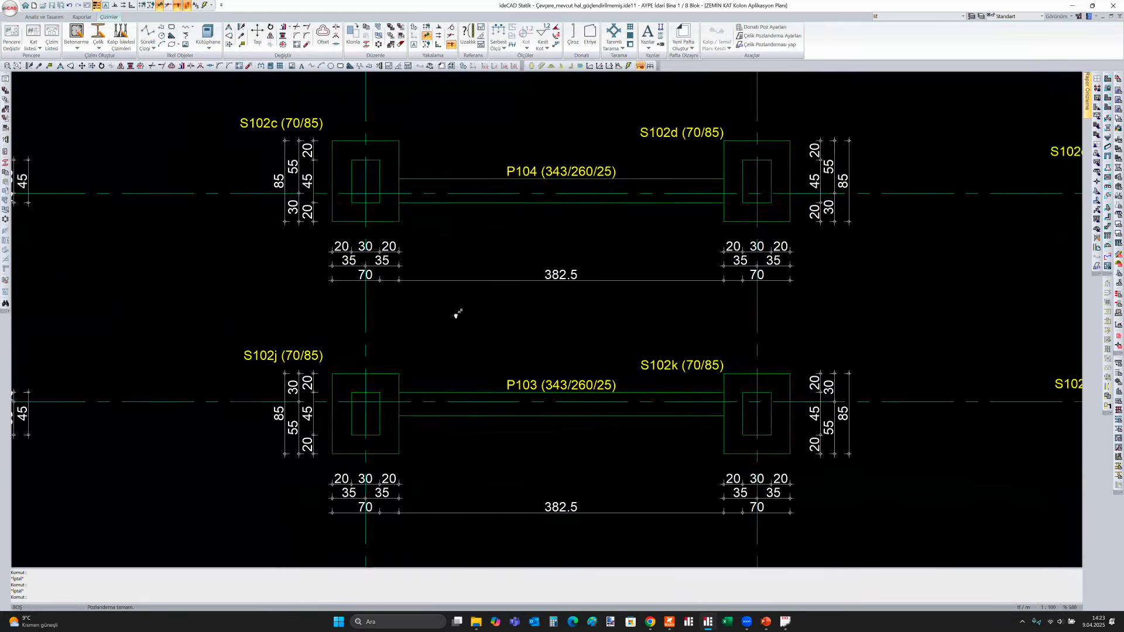
scroll(596, 303, down, 1)
middle_drag(567, 371, 483, 362)
scroll(631, 394, down, 3)
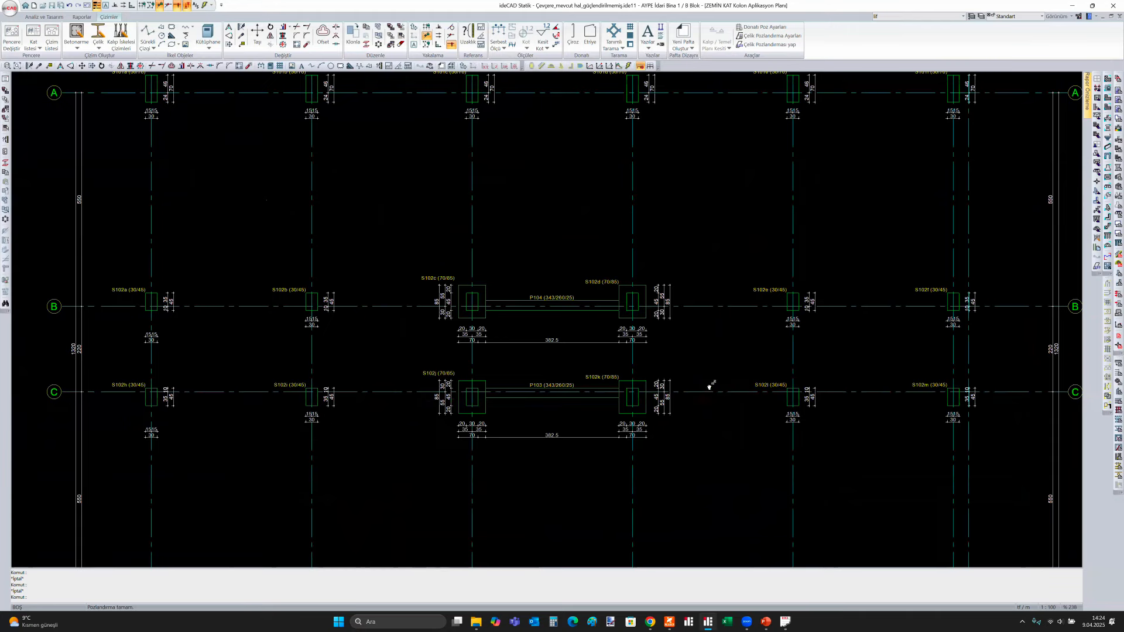
Examine the column jacket detail and the P103 wall detail beside the column application plan
middle_drag(709, 387, 196, 331)
scroll(196, 331, down, 1)
middle_drag(549, 219, 477, 302)
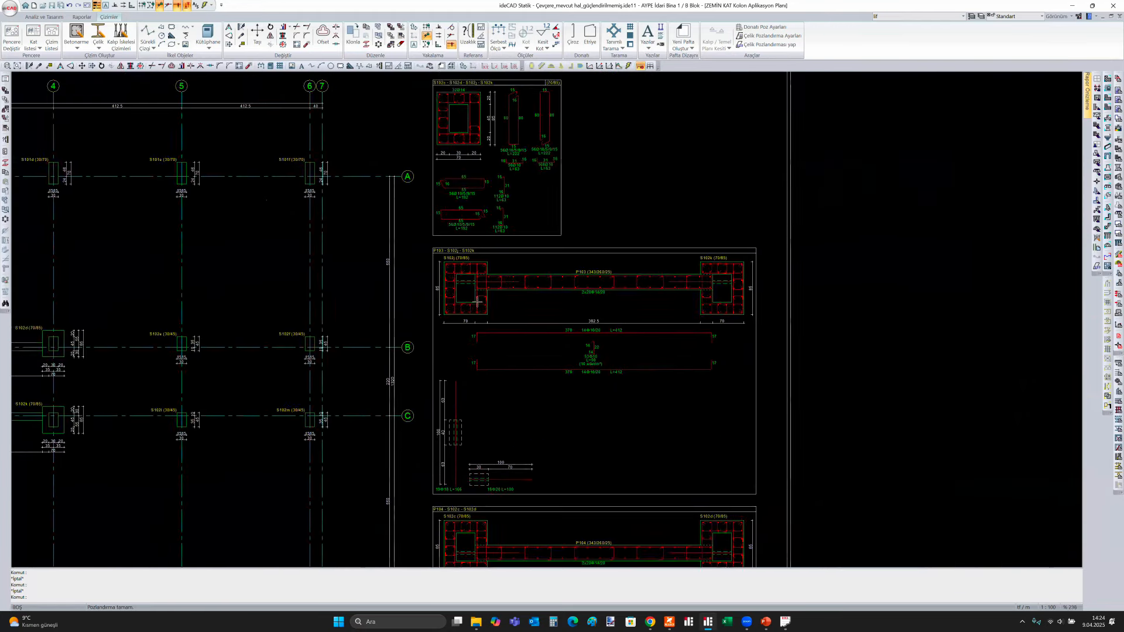
scroll(477, 302, up, 2)
middle_drag(808, 294, 760, 306)
middle_drag(534, 419, 552, 602)
scroll(469, 297, down, 3)
middle_drag(457, 565, 462, 366)
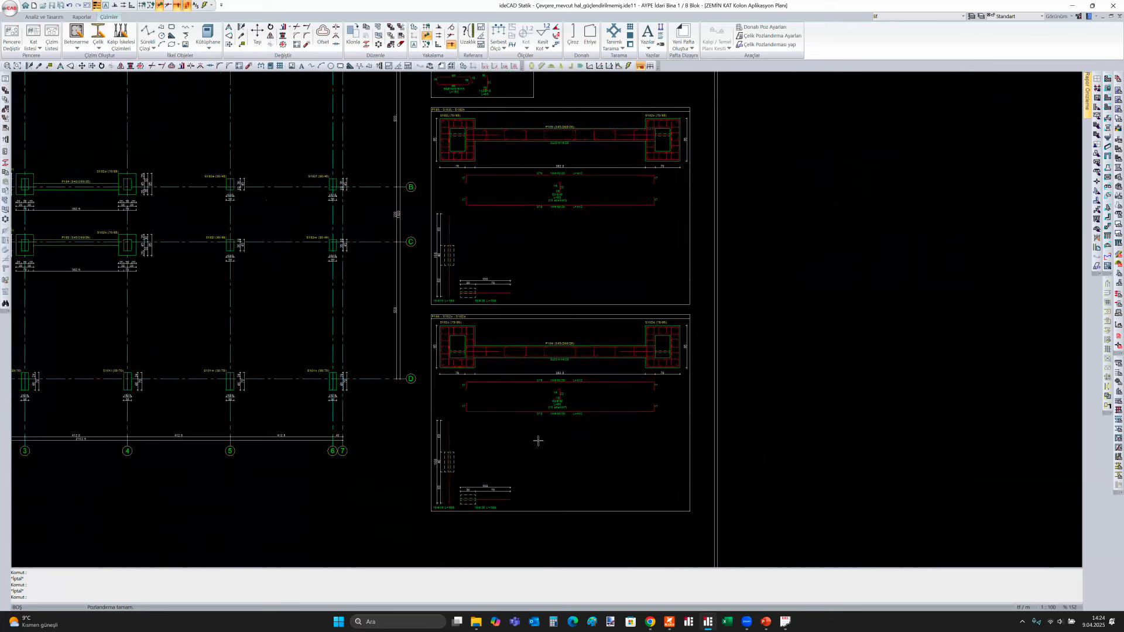
Examine the P104 wall's section, reinforcement and anchor bar details on the column application plan
scroll(534, 432, up, 3)
mouse_move(636, 453)
middle_down()
mouse_move(634, 407)
mouse_move(595, 420)
middle_up()
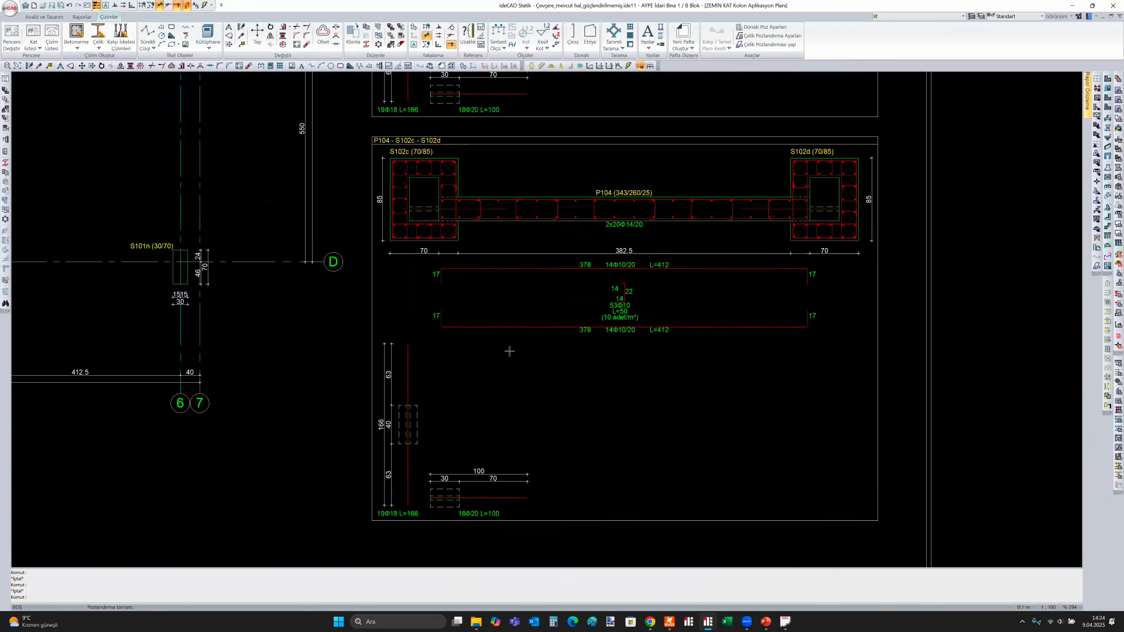
scroll(497, 300, up, 2)
scroll(502, 354, down, 2)
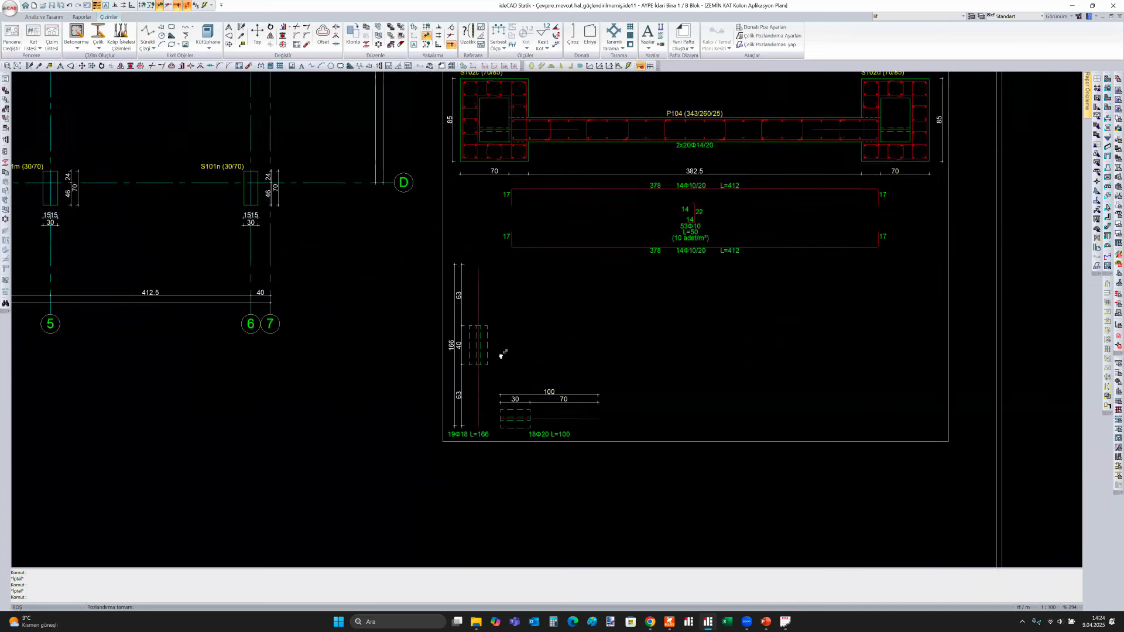
scroll(449, 263, down, 8)
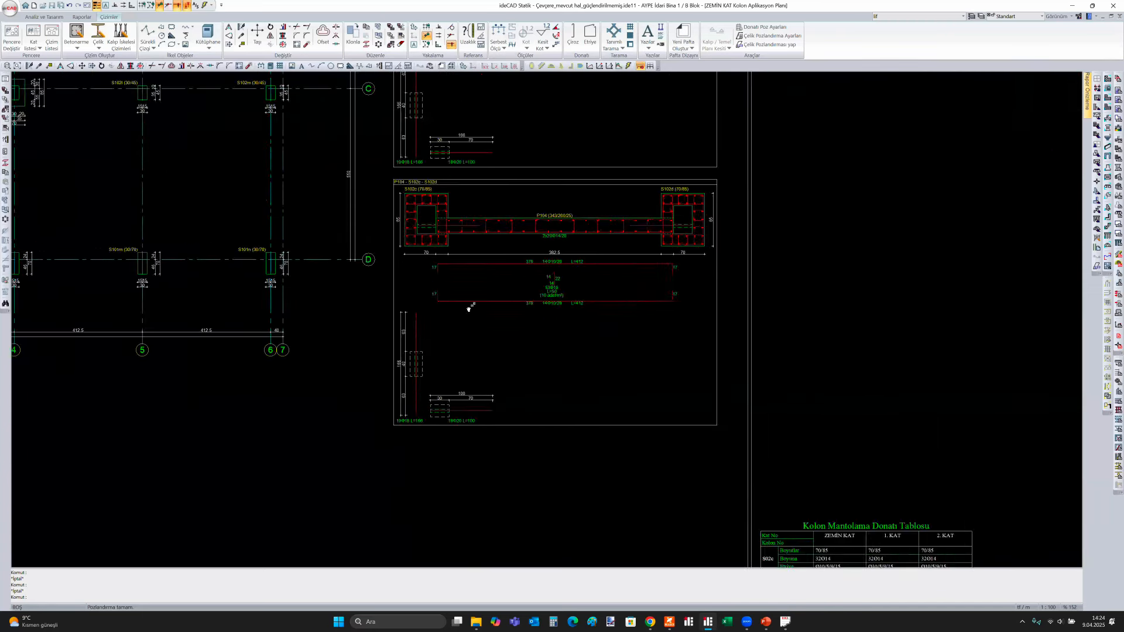
scroll(234, 374, up, 5)
scroll(476, 312, down, 3)
scroll(758, 239, up, 3)
middle_drag(378, 234, 292, 356)
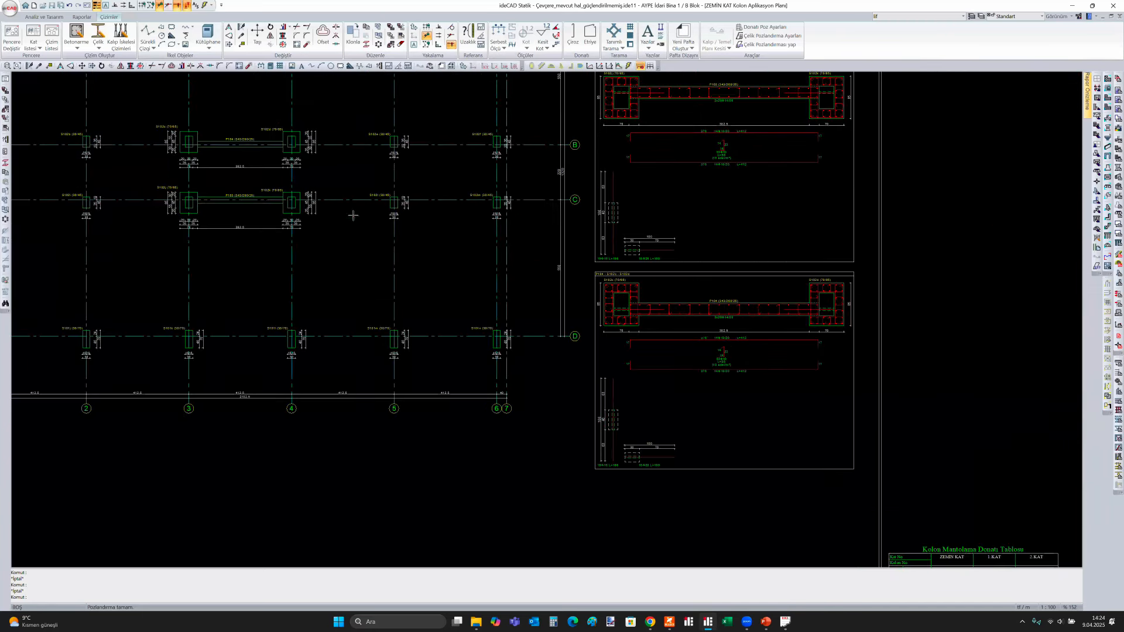
Generate the multi-storey (Çoklu kat) vertical shear-wall detail drawing, grouping similar walls between and within floors and including the plan drawing
click(80, 51)
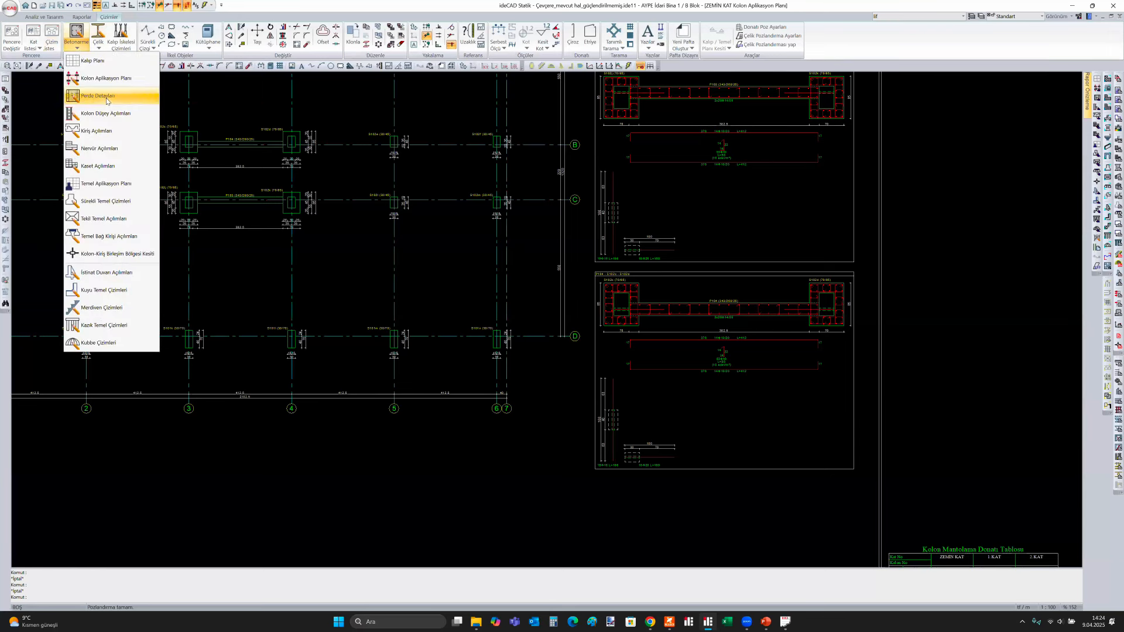
click(102, 113)
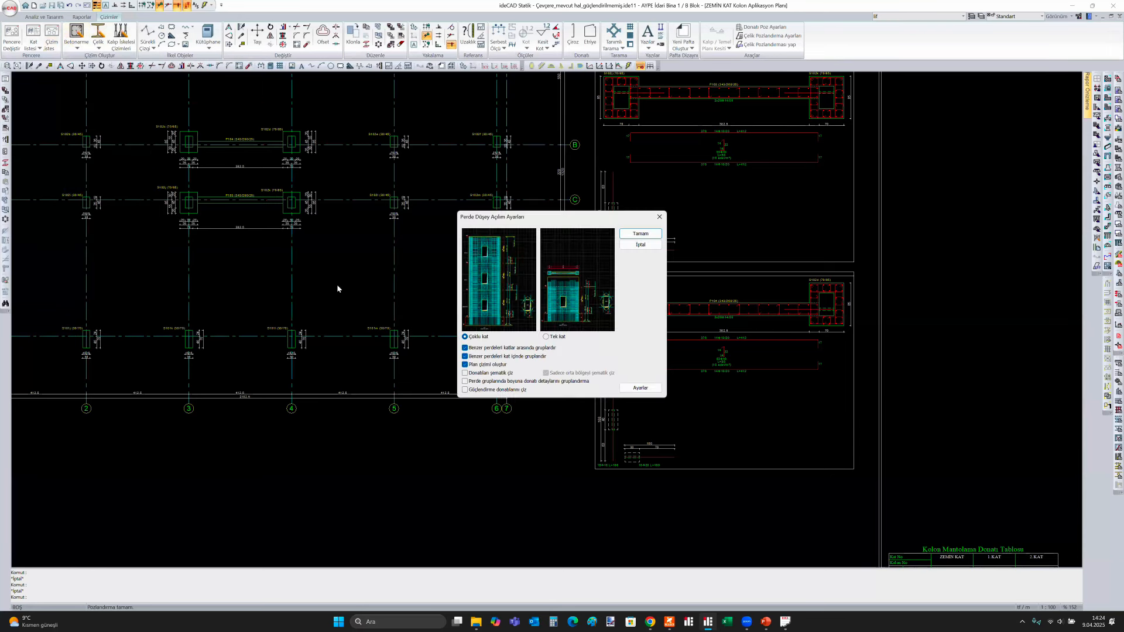
click(637, 234)
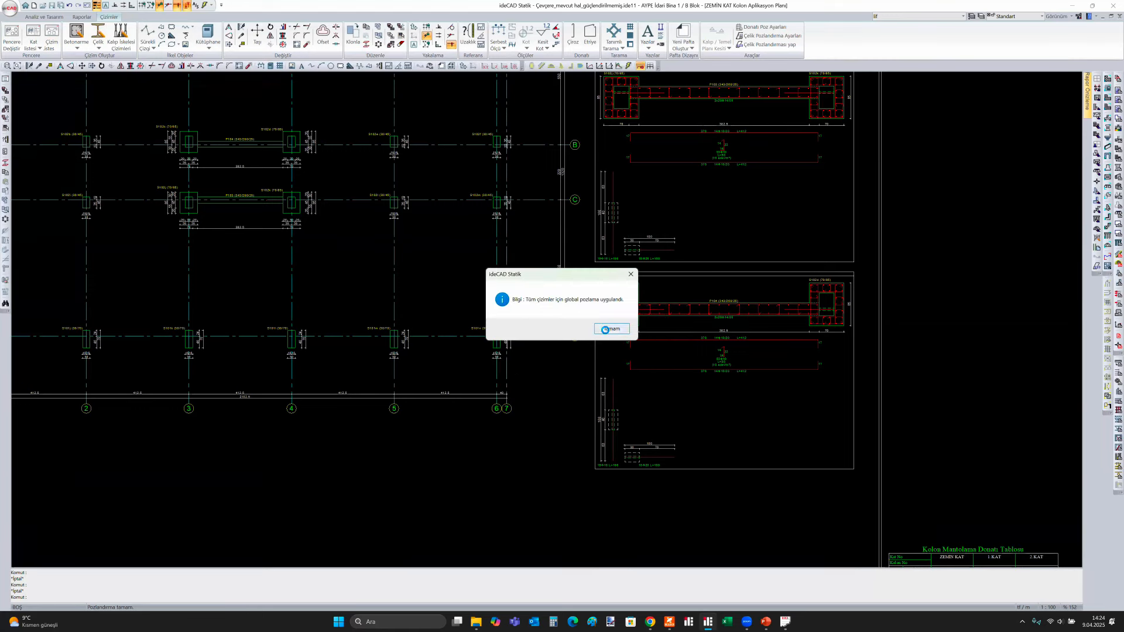
click(605, 329)
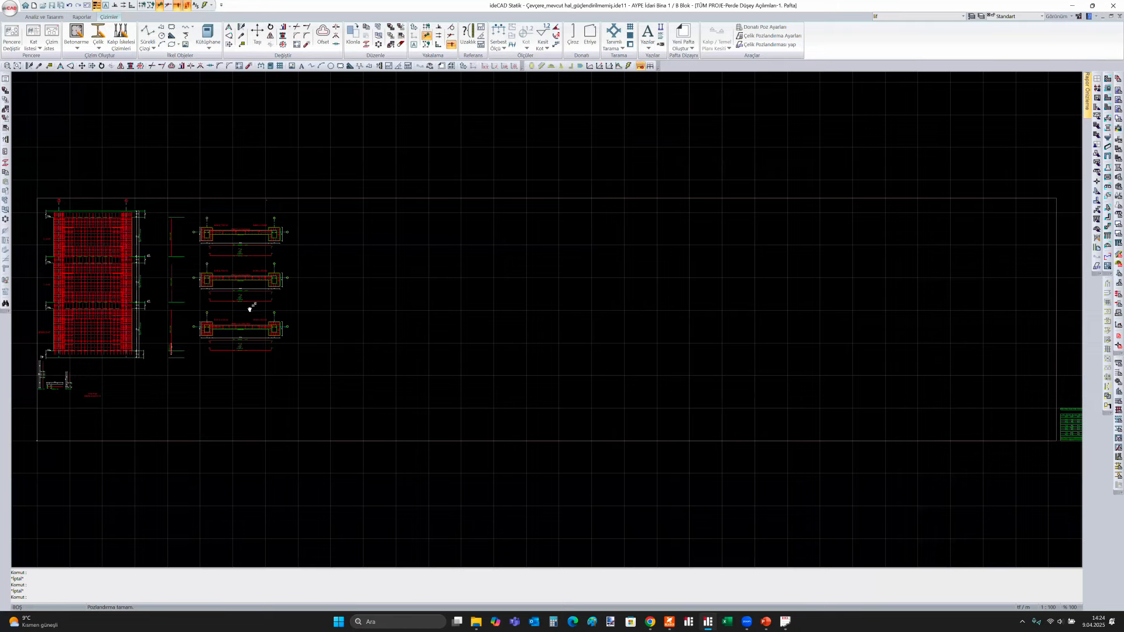
Examine the ground-floor part of the P03-P04 wall elevation, its reinforcement and the anchor bar details below it
scroll(251, 308, up, 10)
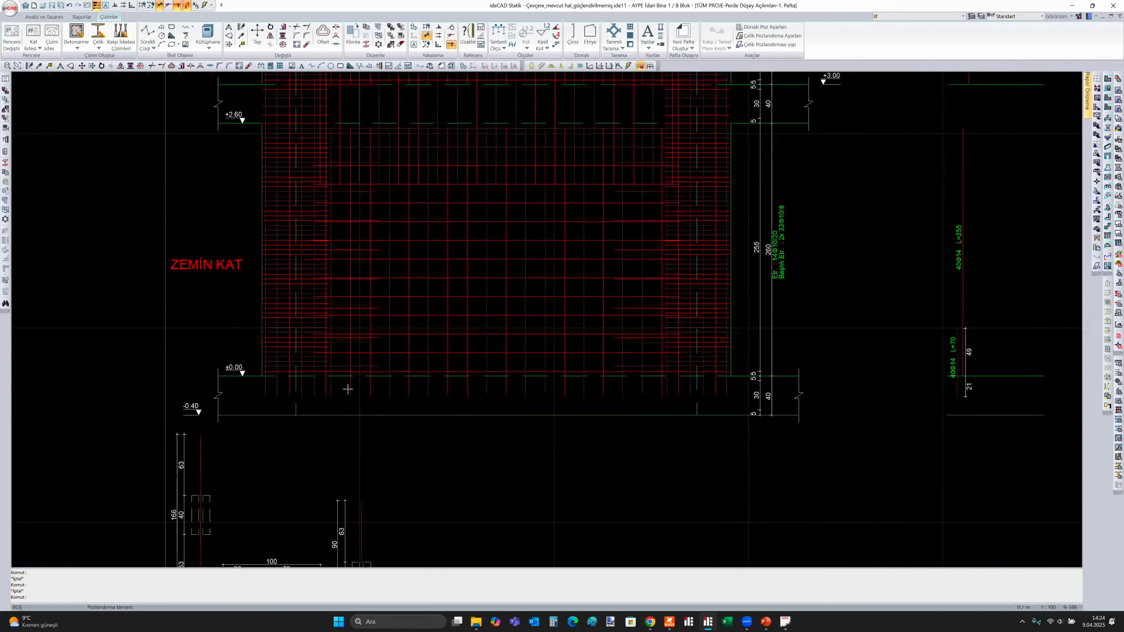
scroll(371, 368, up, 2)
scroll(381, 321, down, 1)
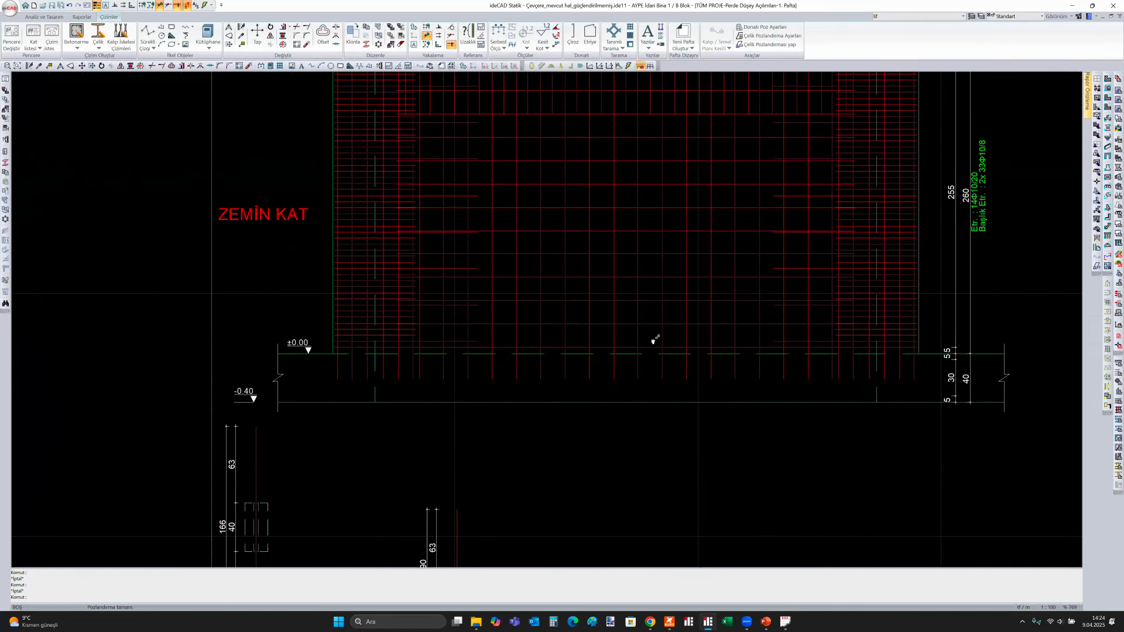
middle_drag(654, 339, 554, 380)
middle_drag(703, 299, 643, 328)
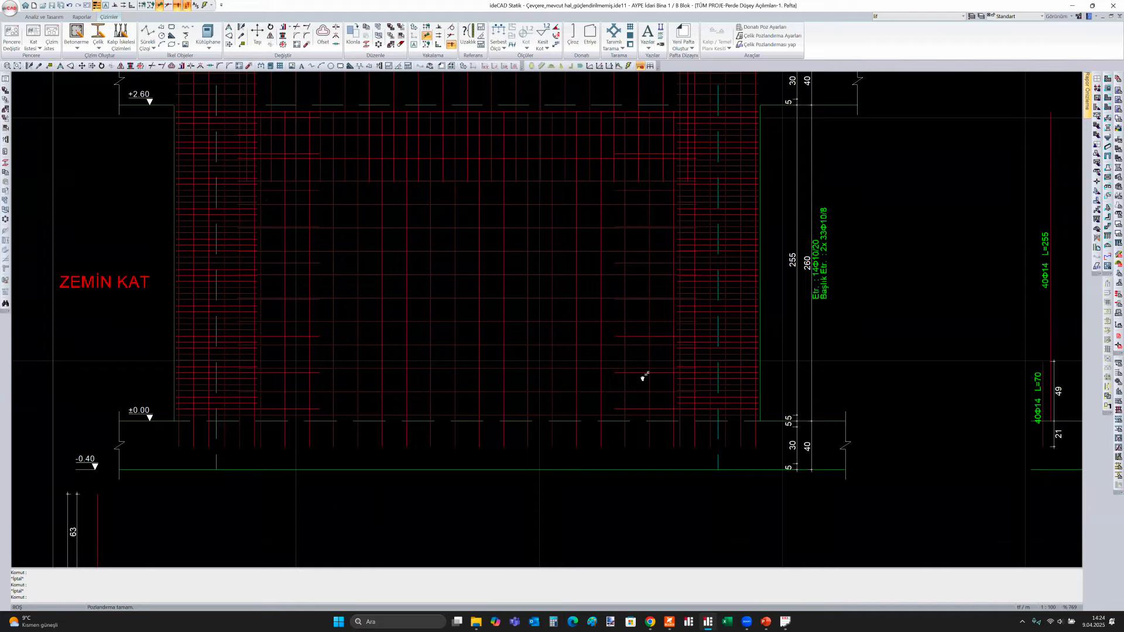
middle_drag(644, 377, 744, 329)
middle_drag(394, 438, 454, 394)
scroll(454, 392, down, 2)
middle_drag(447, 274, 471, 205)
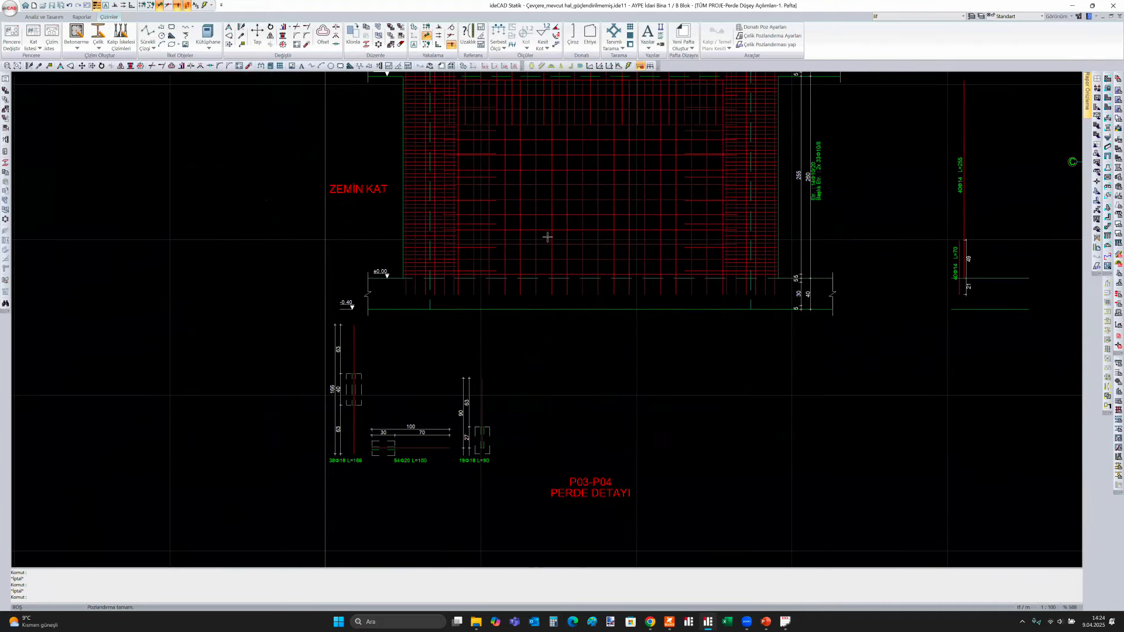
scroll(648, 269, down, 1)
middle_drag(719, 283, 687, 299)
Examine the upper storeys of the wall elevation, the vertical bar details and the wall plan sections of each floor
mouse_move(1062, 194)
middle_down()
mouse_move(702, 330)
mouse_move(758, 333)
mouse_move(784, 363)
middle_up()
scroll(739, 352, up, 2)
scroll(784, 363, down, 3)
scroll(328, 313, up, 2)
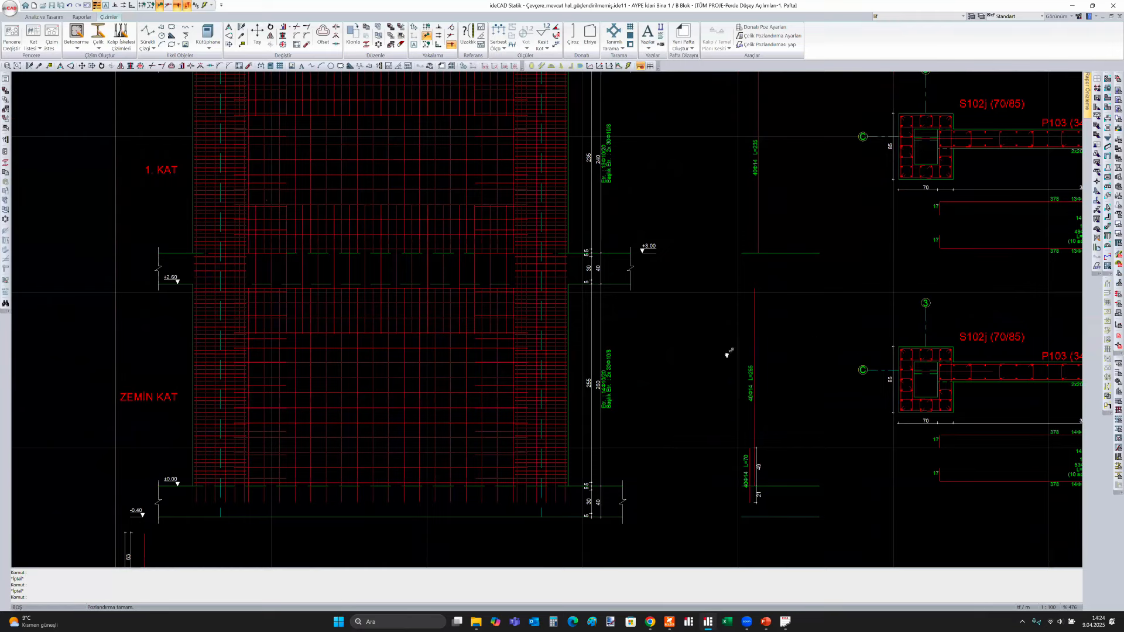
scroll(786, 354, down, 2)
middle_drag(872, 227, 625, 281)
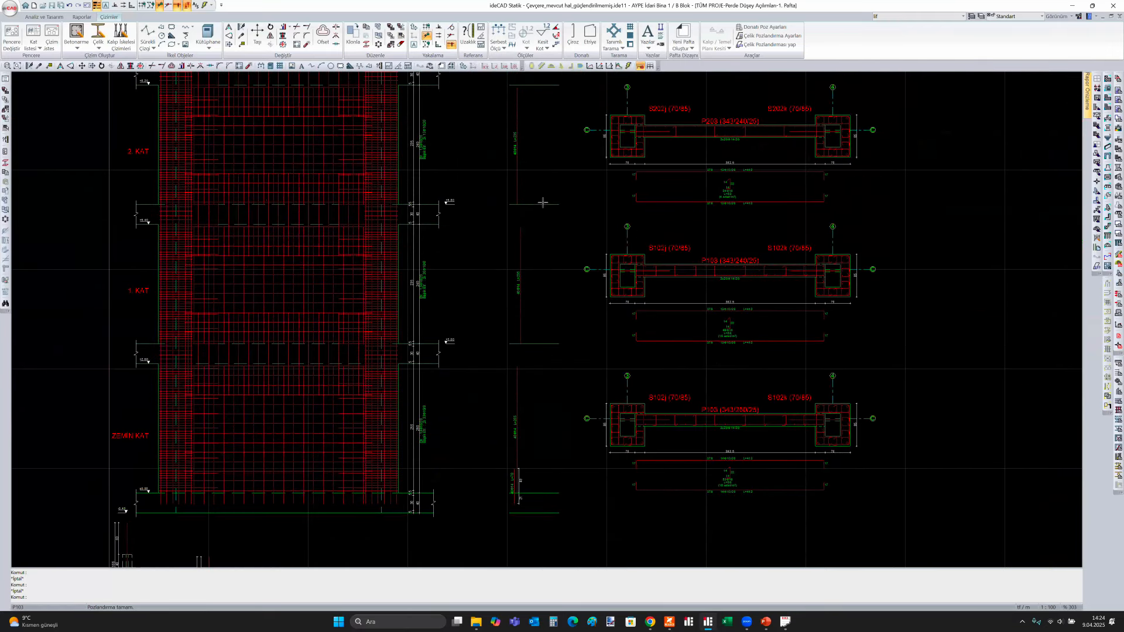
scroll(741, 169, up, 4)
middle_drag(744, 170, 616, 306)
scroll(614, 307, down, 3)
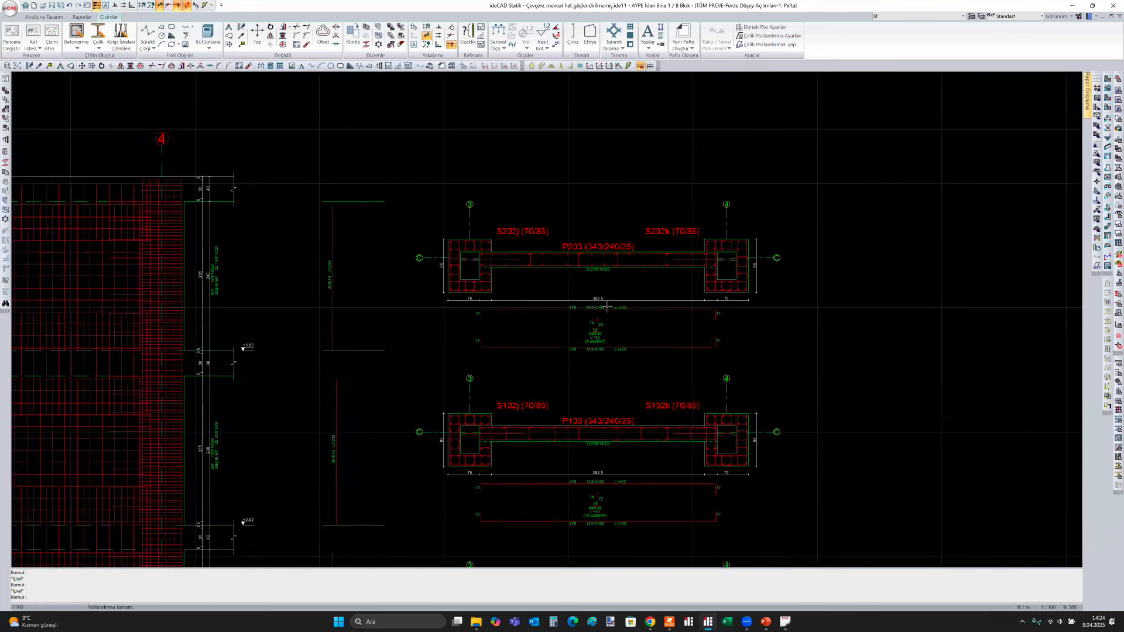
scroll(607, 307, down, 4)
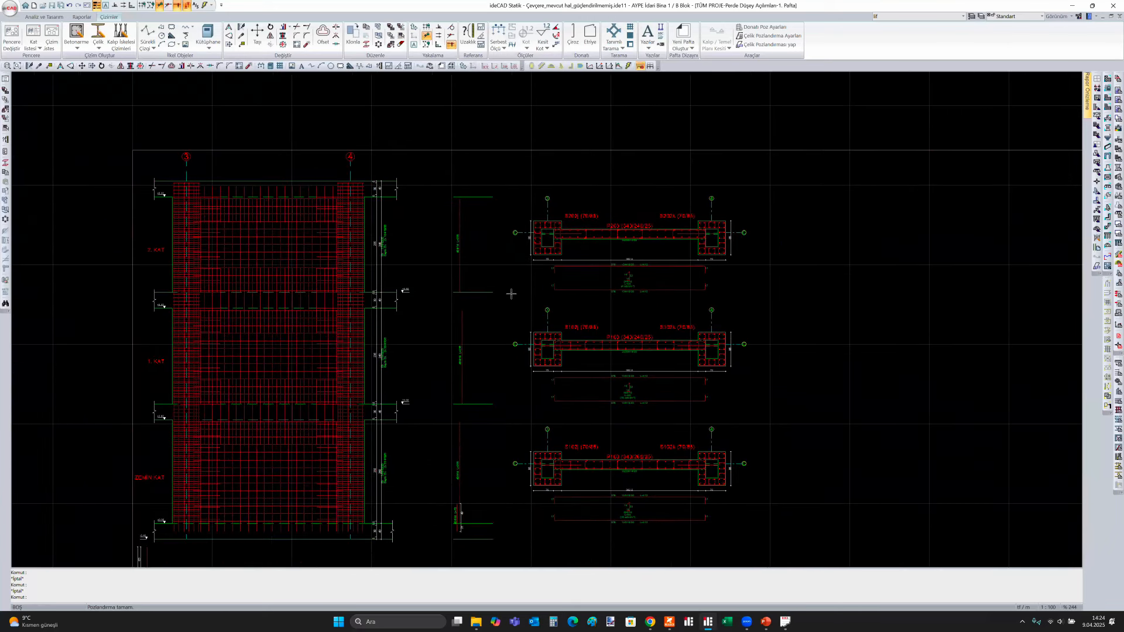
middle_drag(483, 343, 511, 294)
scroll(534, 377, down, 1)
mouse_move(467, 389)
middle_down()
mouse_move(459, 376)
mouse_move(386, 375)
middle_up()
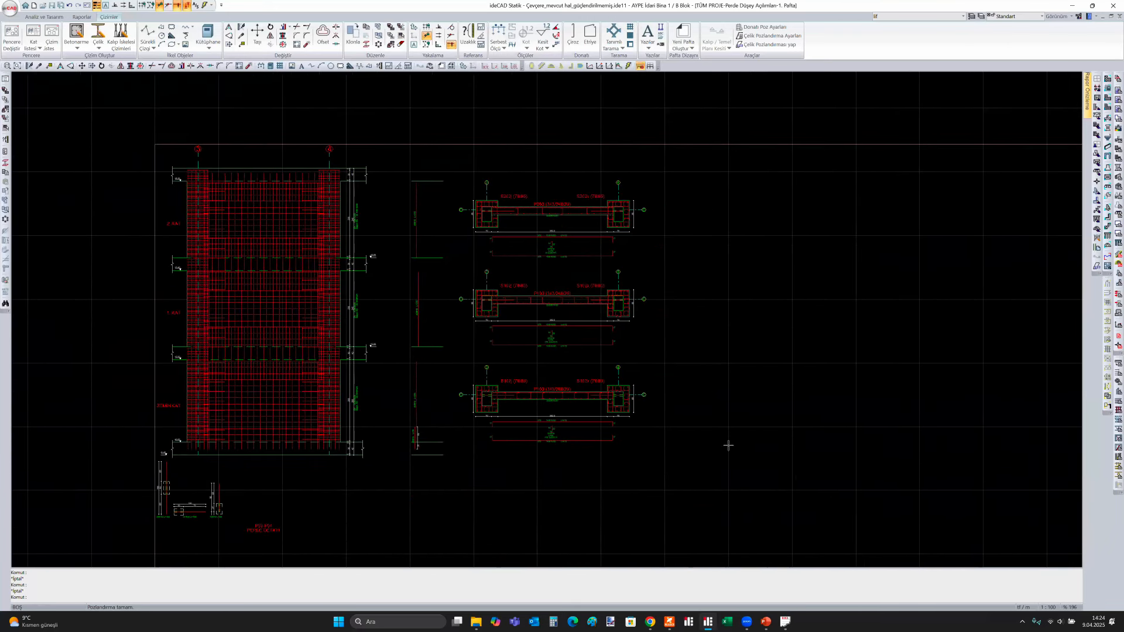
middle_drag(757, 465, 799, 466)
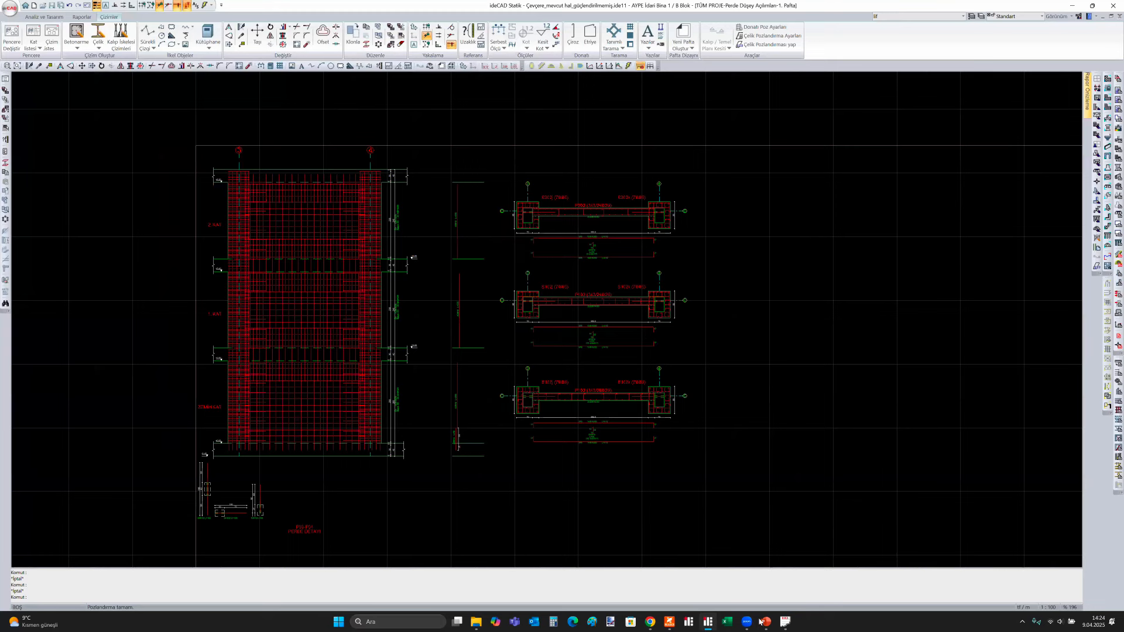
mouse_move(769, 622)
middle_drag(572, 480, 518, 484)
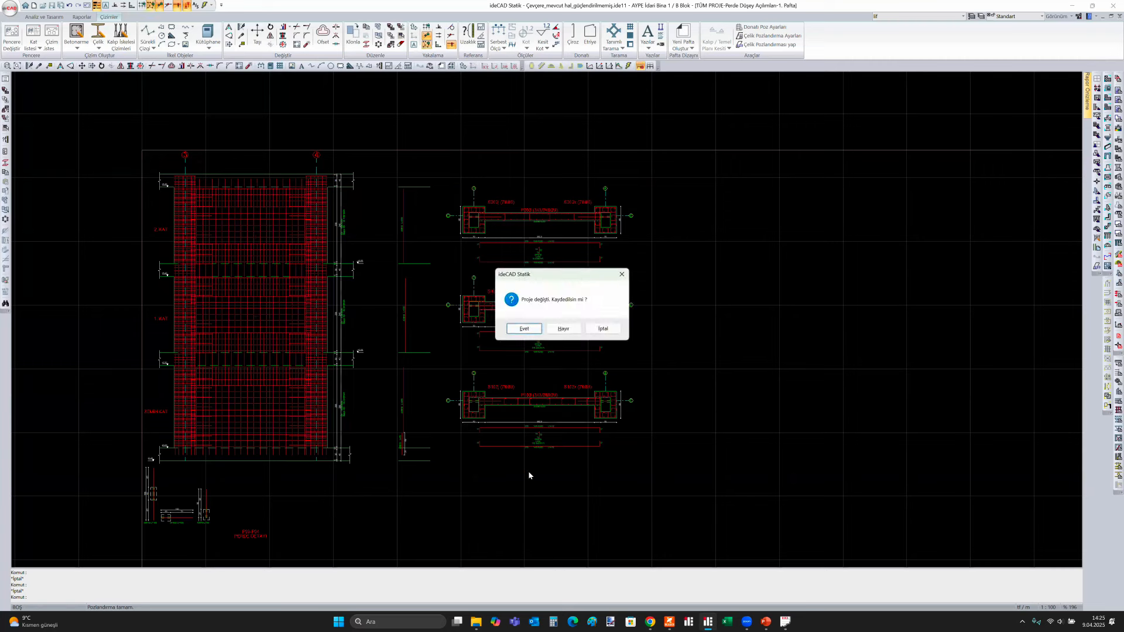
Open the project Performans 2 (güçlendirilmiş) without saving the current project
click(565, 329)
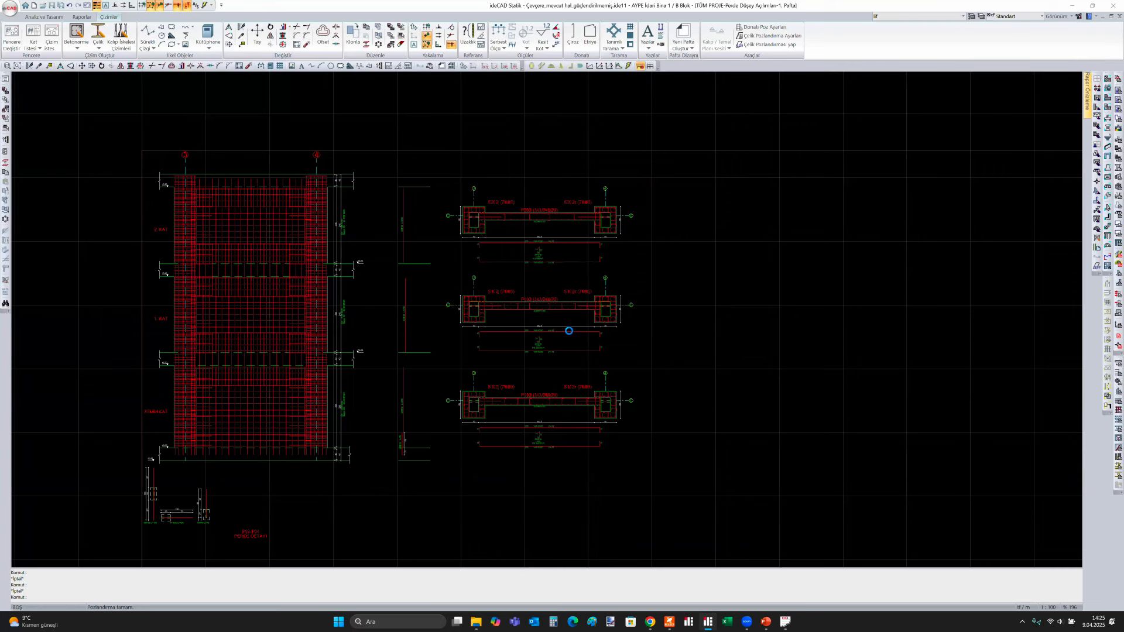
click(426, 234)
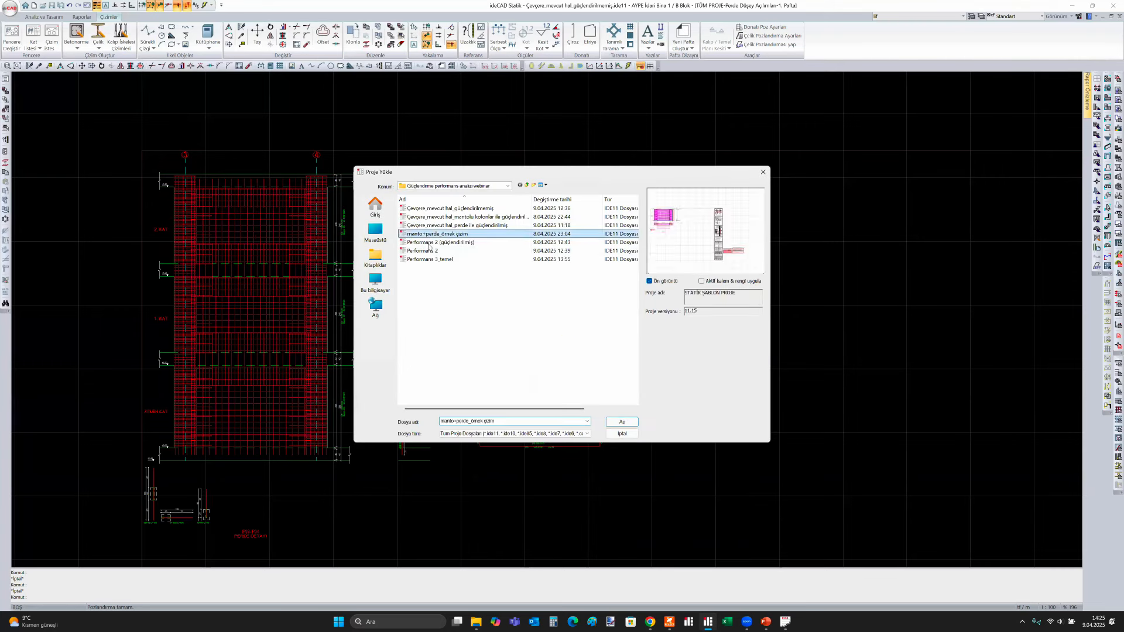
click(455, 243)
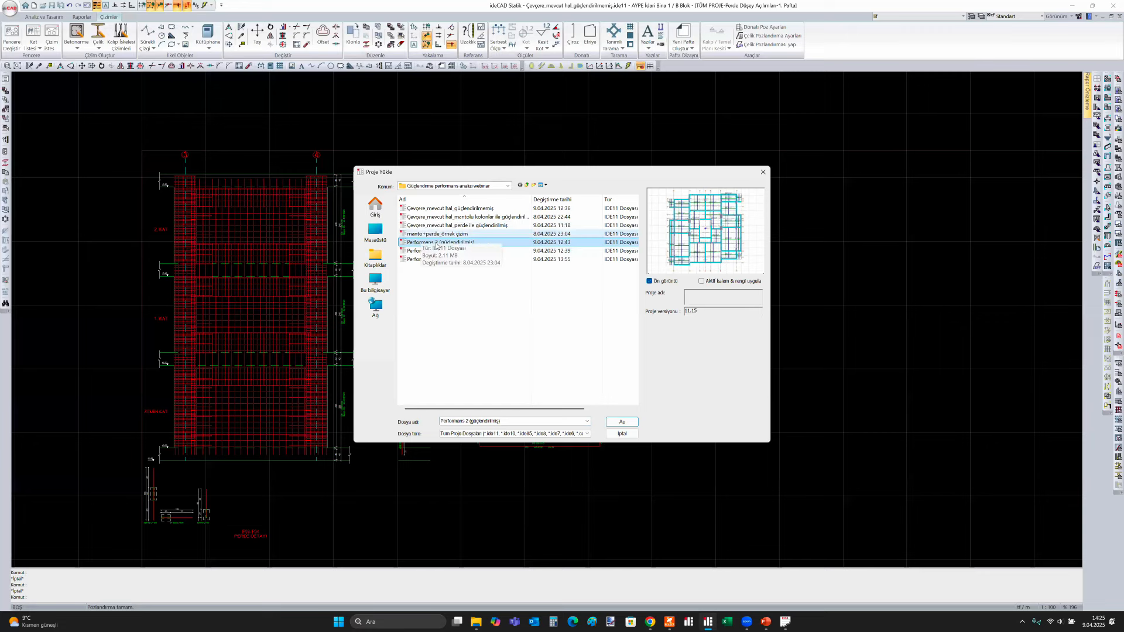
double_click(483, 242)
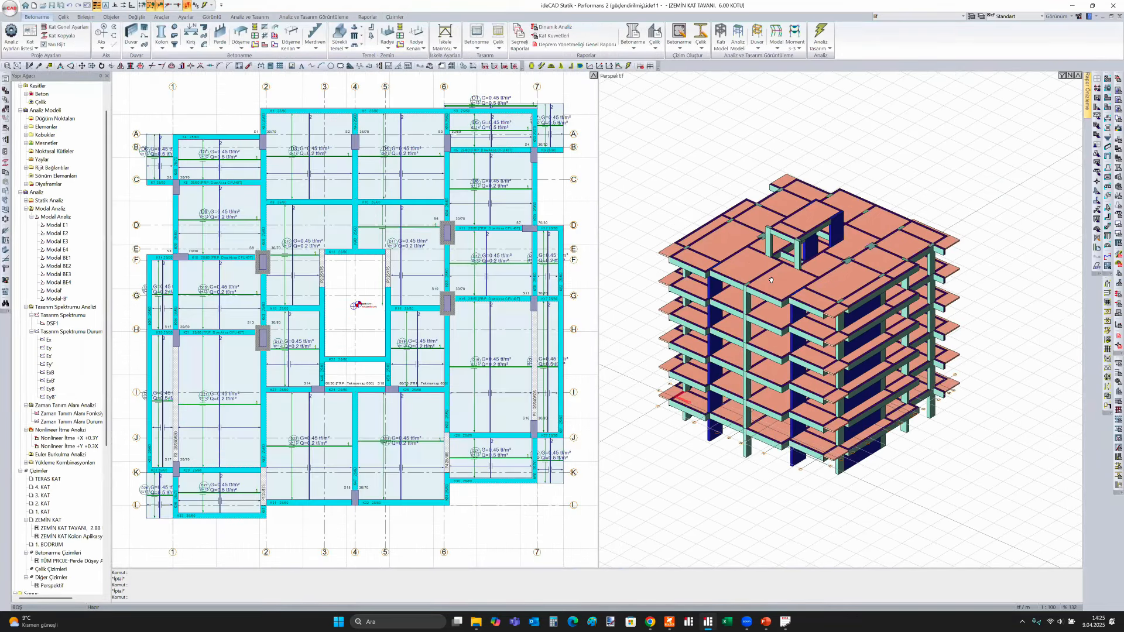
Inspect jacketed columns S6 and S10 and the DowAksa CFU40T-wrapped beams K11 and K16 on the ground-floor plan
click(447, 297)
click(449, 237)
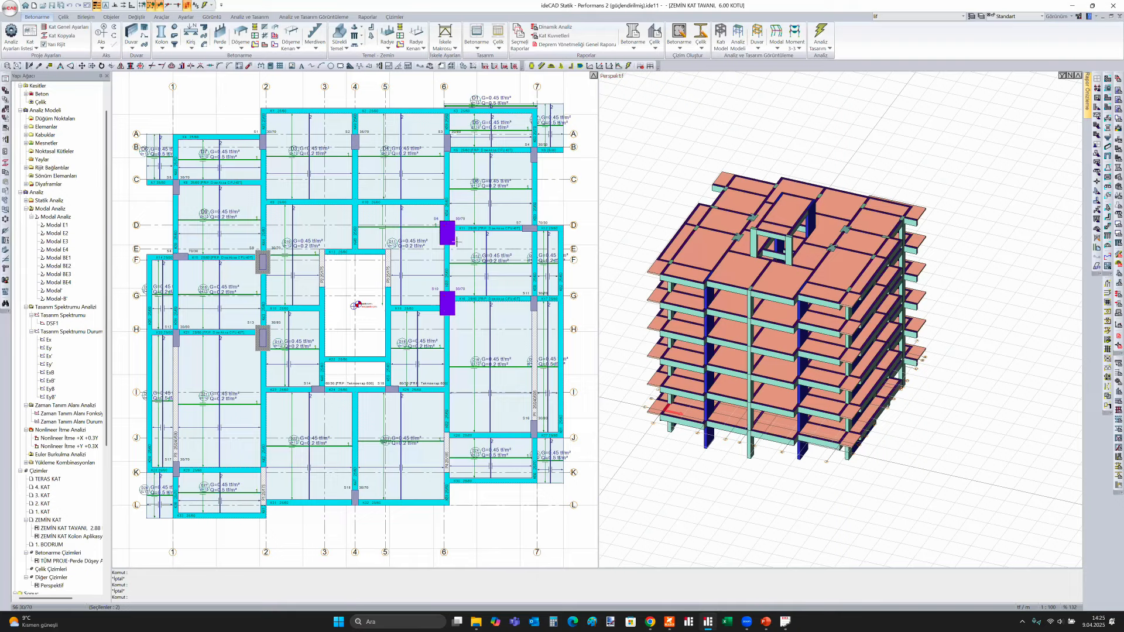
scroll(439, 229, up, 3)
click(447, 237)
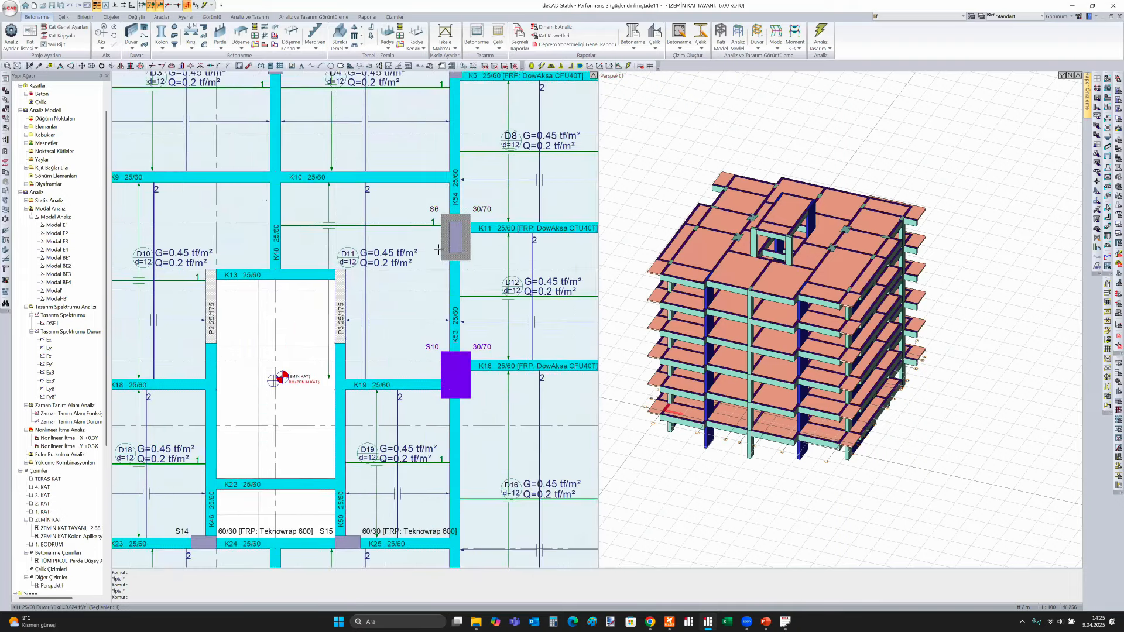
scroll(438, 249, up, 3)
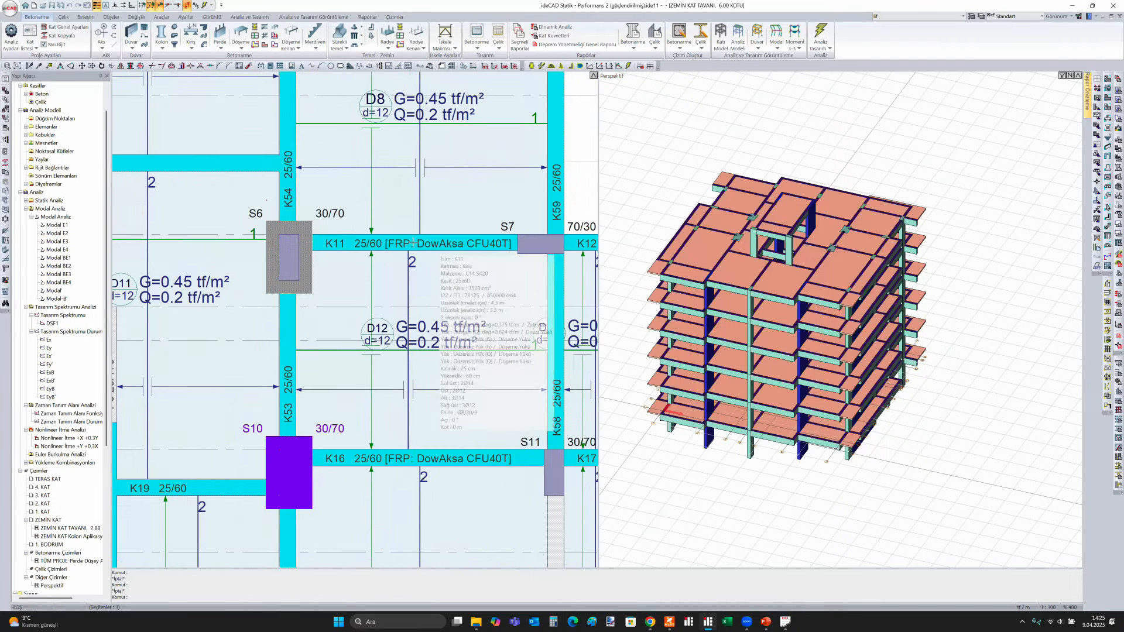
click(413, 243)
click(420, 456)
key(Escape)
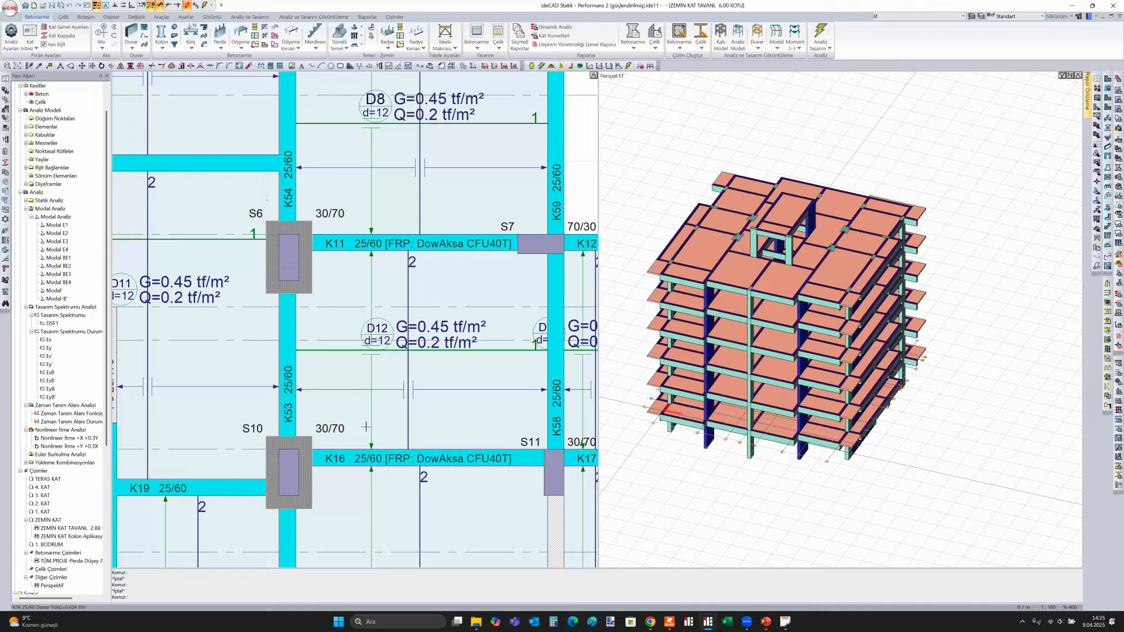
Inspect jacketed columns S9 and S13, the Teknowrap 600-wrapped columns S14 and S15, and strengthening wall P1 in plan and 3D
scroll(367, 432, down, 2)
middle_drag(220, 320, 593, 273)
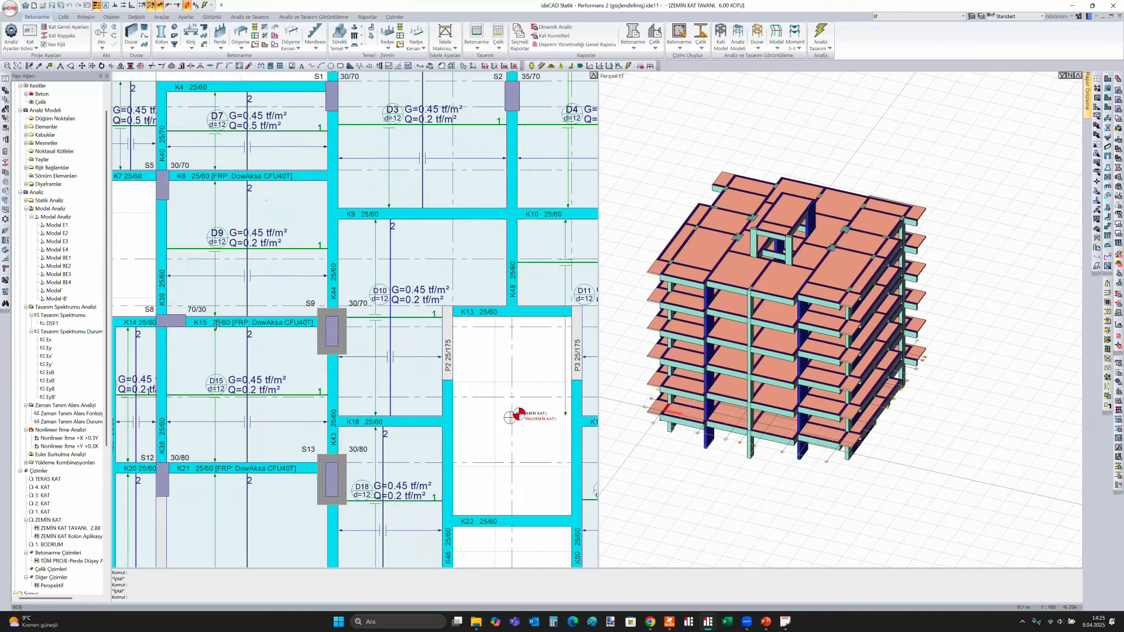
scroll(216, 323, up, 1)
scroll(259, 325, down, 1)
scroll(323, 249, down, 3)
scroll(415, 358, up, 2)
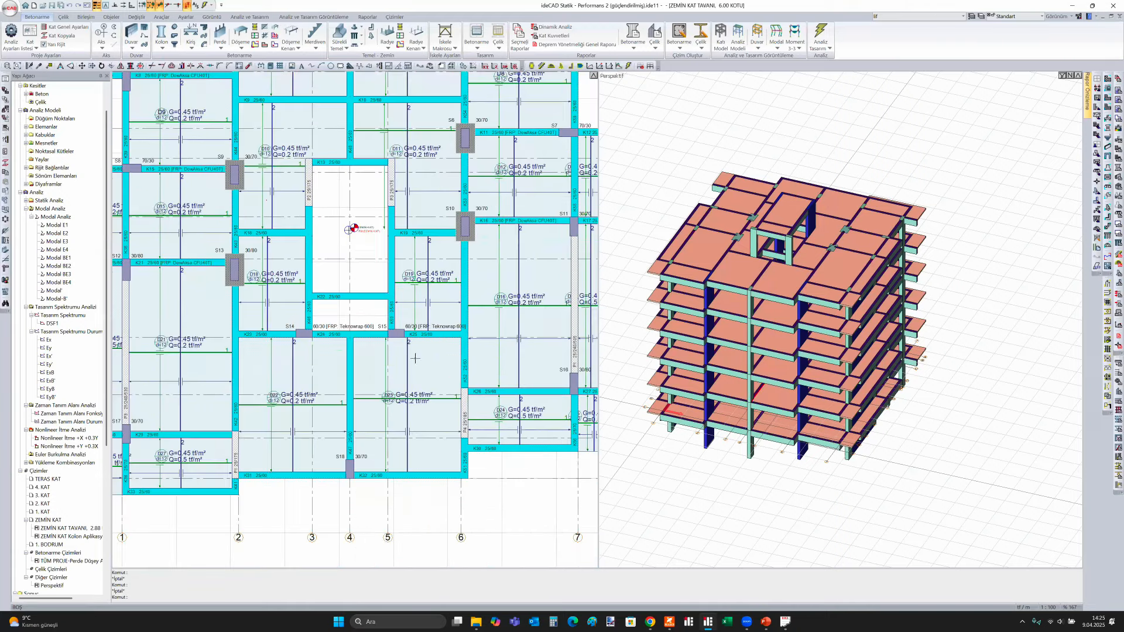
middle_drag(458, 332, 340, 346)
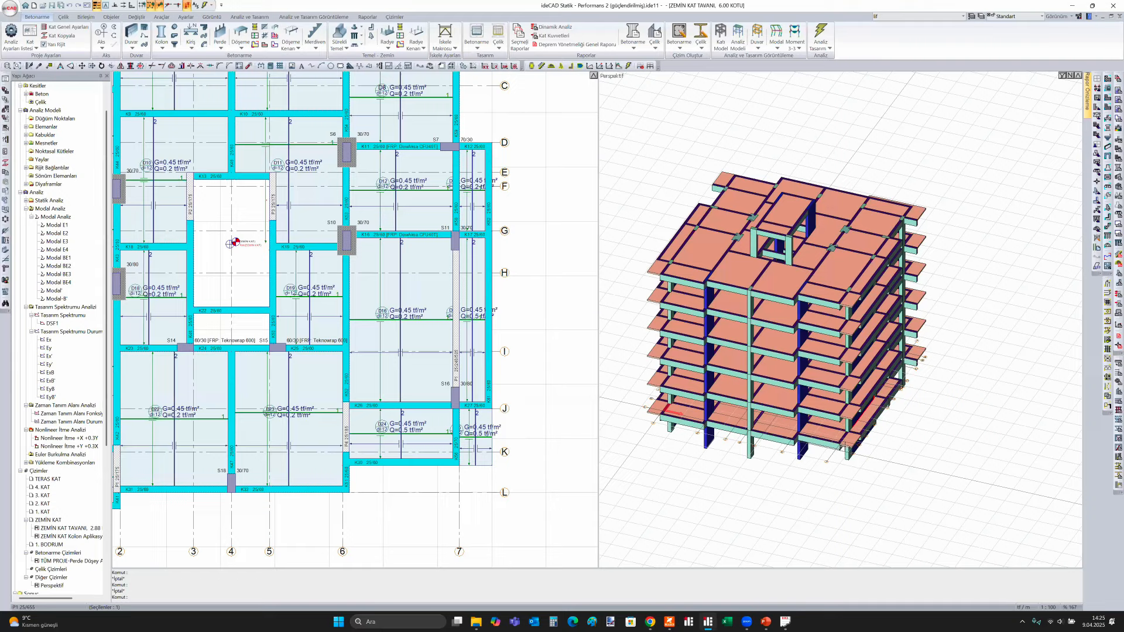
scroll(813, 305, up, 3)
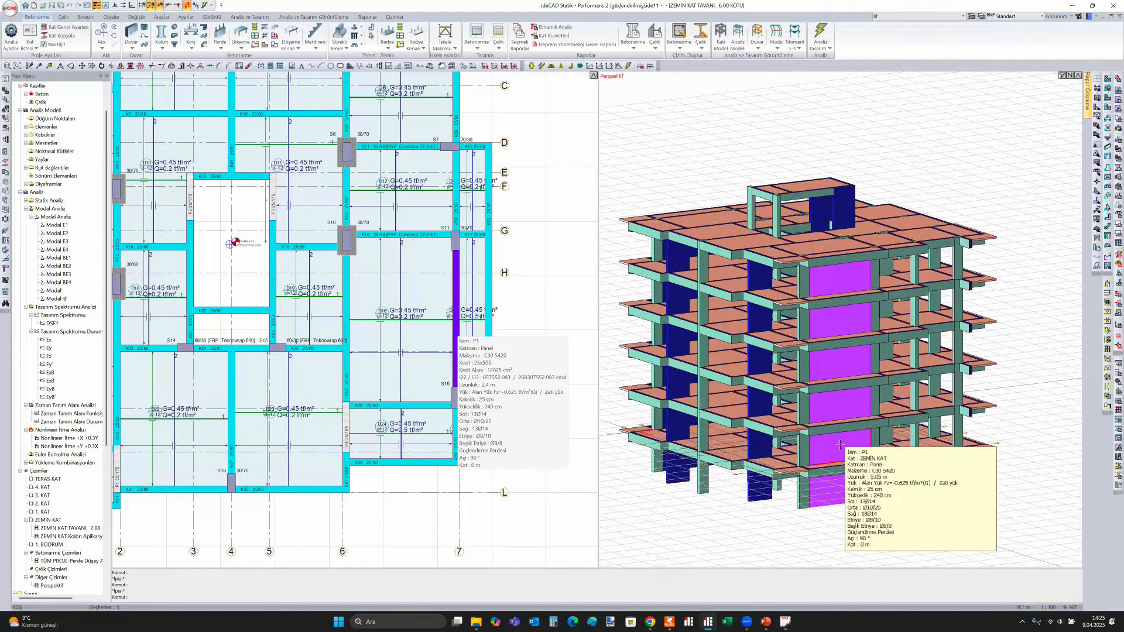
scroll(812, 305, down, 2)
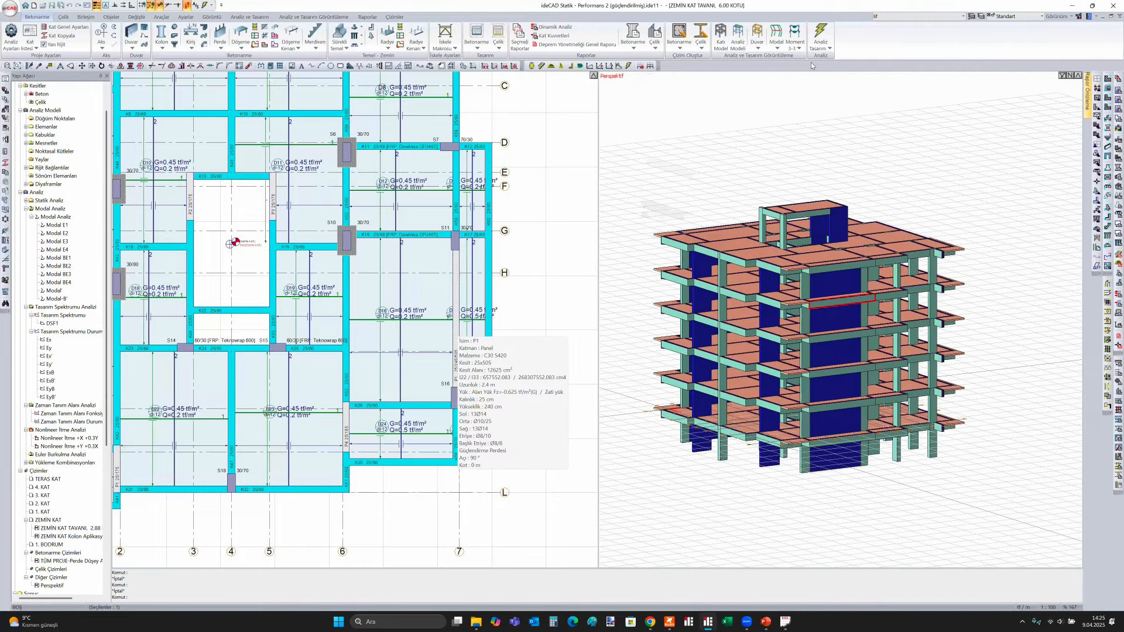
Show the analysis model's deformation for the Nonlineer İtme +X +0.3Y combination at its last stage, and close the visualisation
shift+middle_drag(813, 65, 678, 183)
right_click(677, 182)
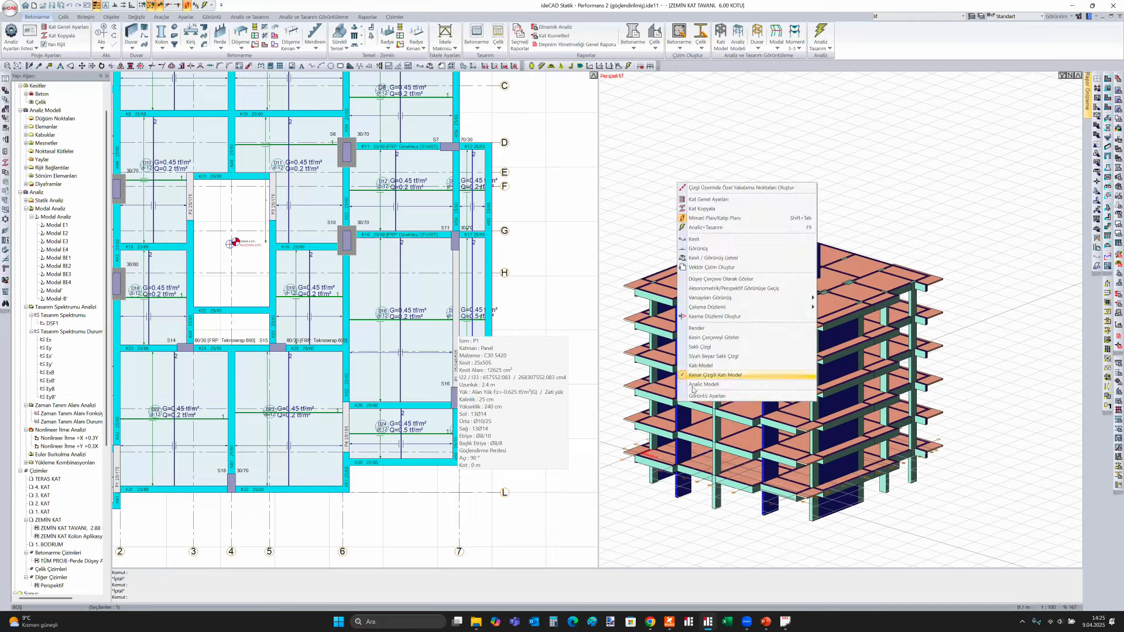
click(692, 384)
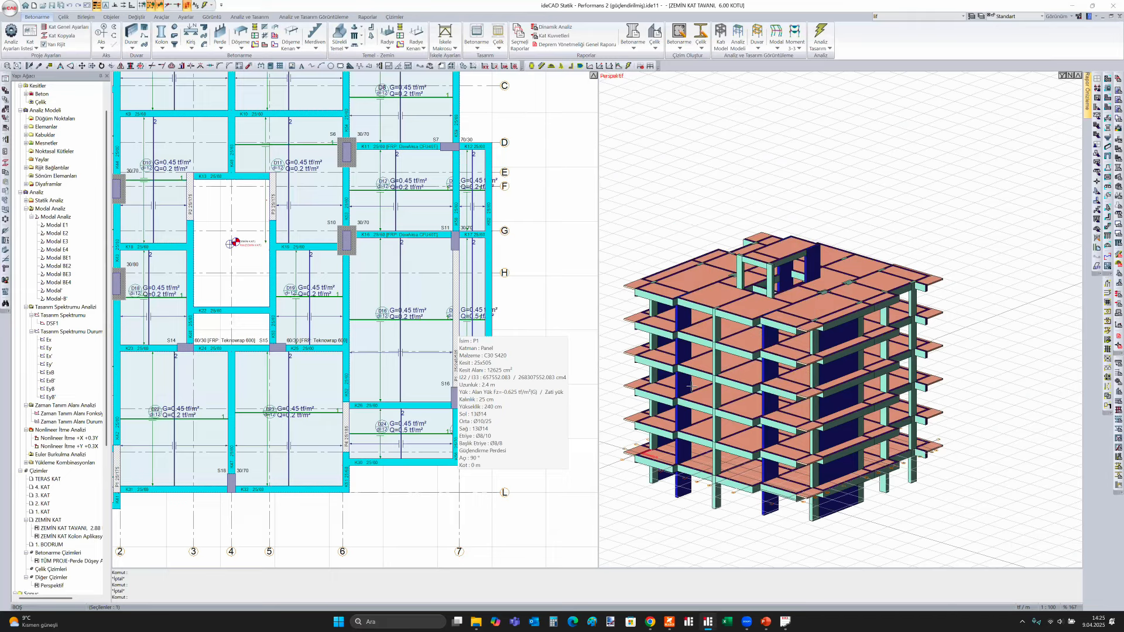
drag(439, 456, 470, 347)
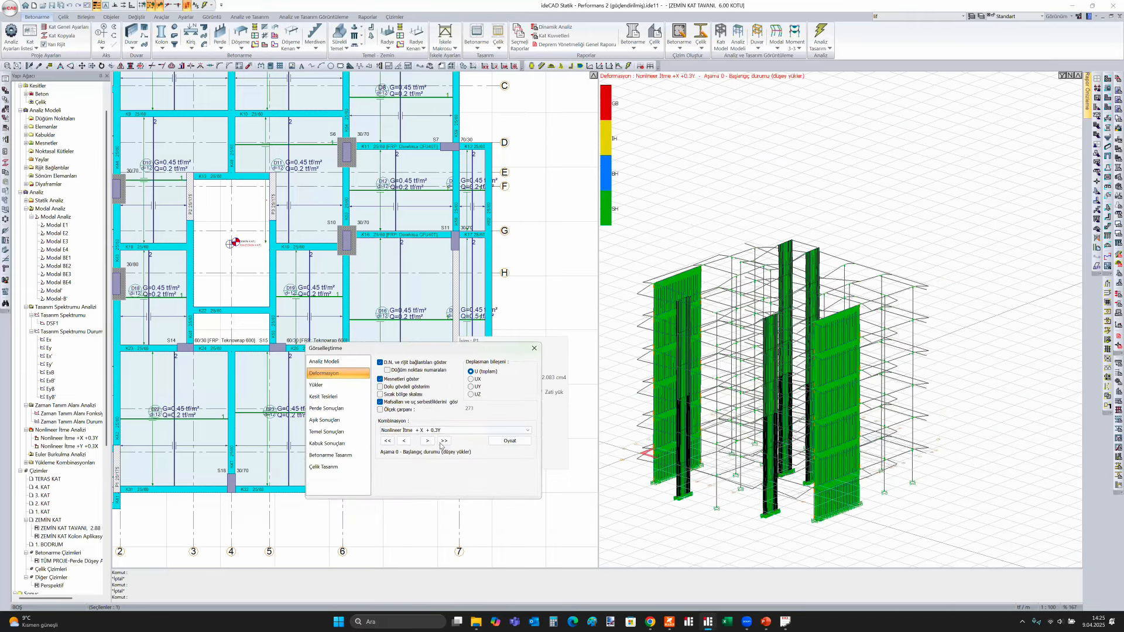
click(443, 441)
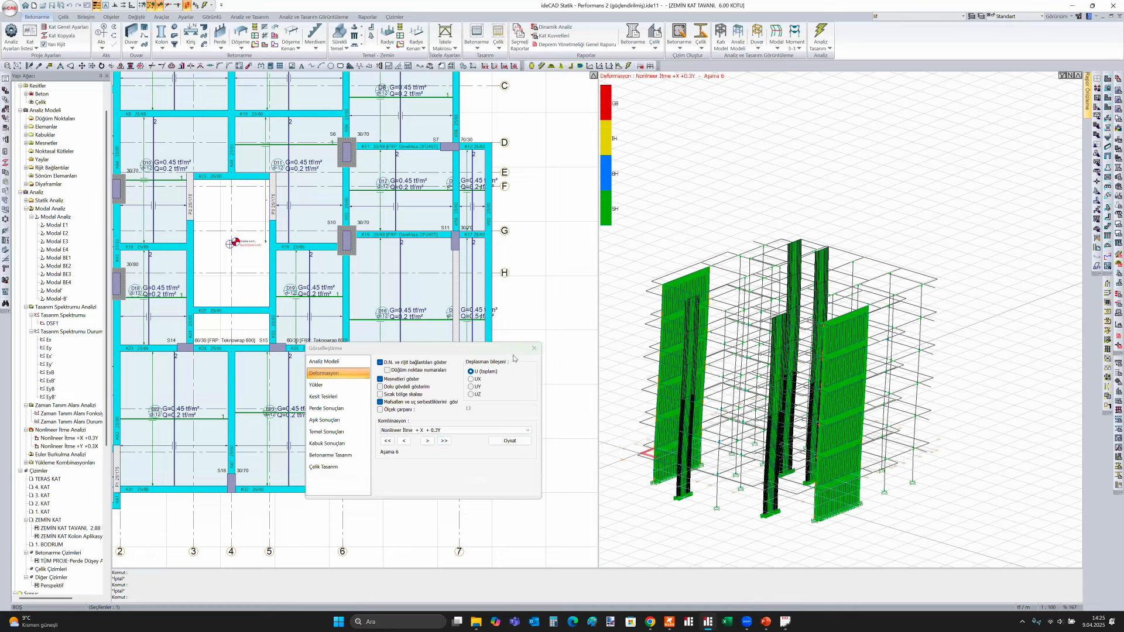
click(534, 348)
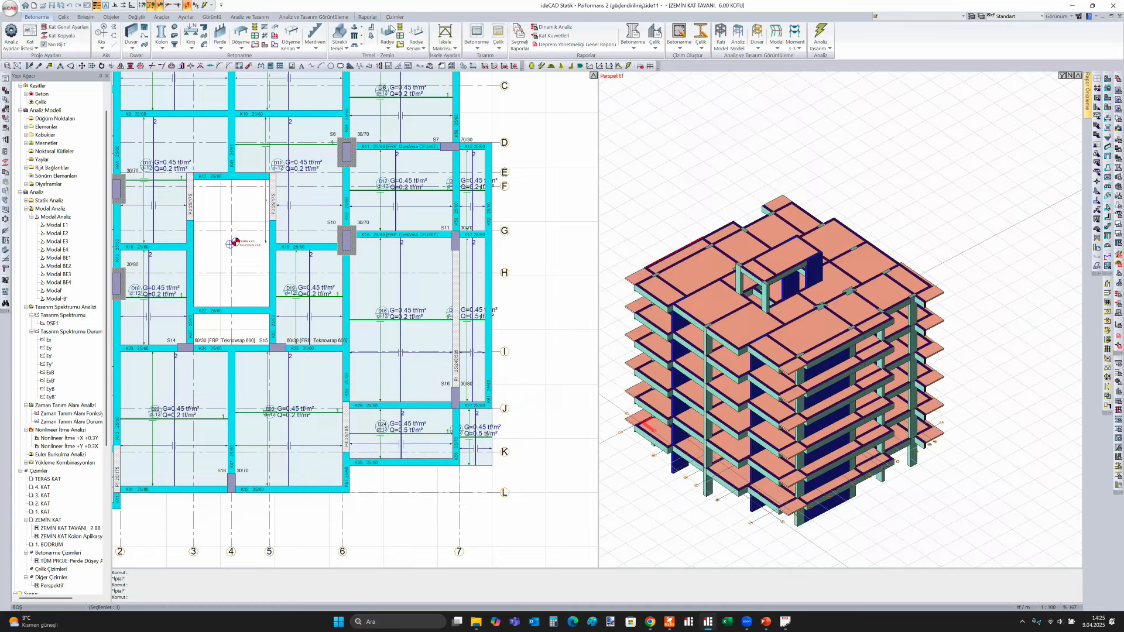
Generate the nonlinear pushover analysis report (Nonlineer İtme Analizi Raporu) for the whole project with all report sections included
click(368, 17)
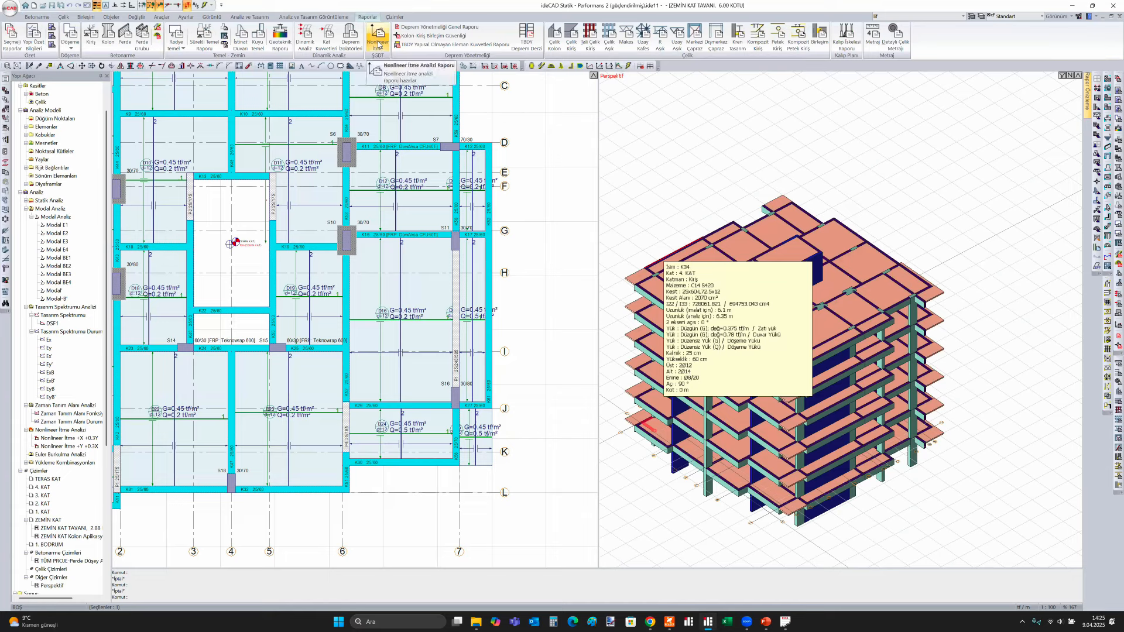
click(378, 42)
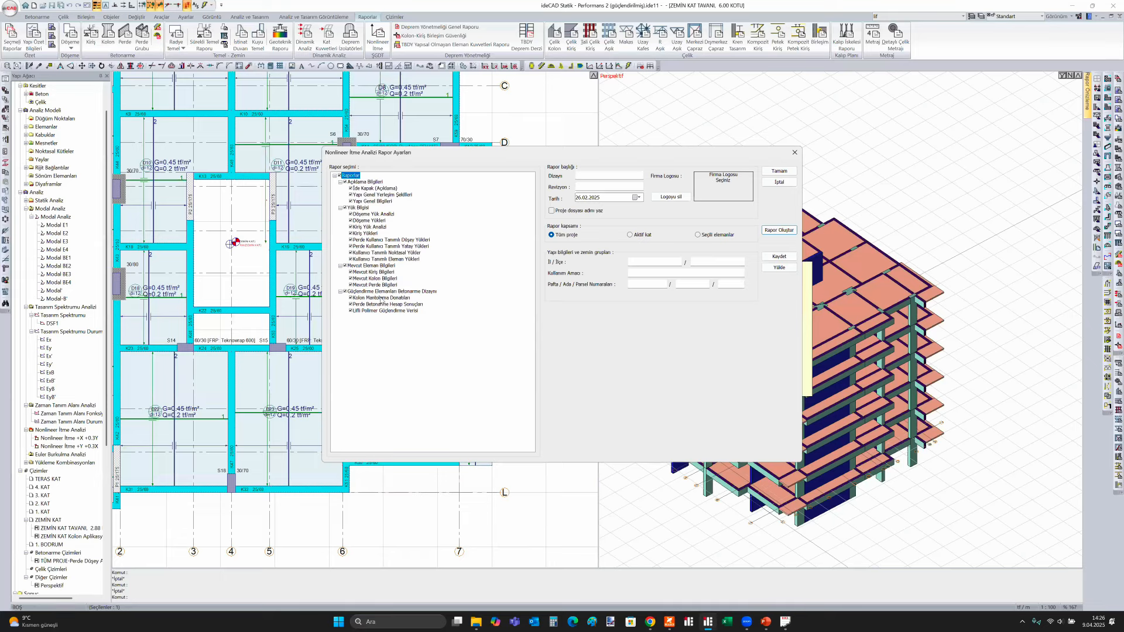
click(781, 231)
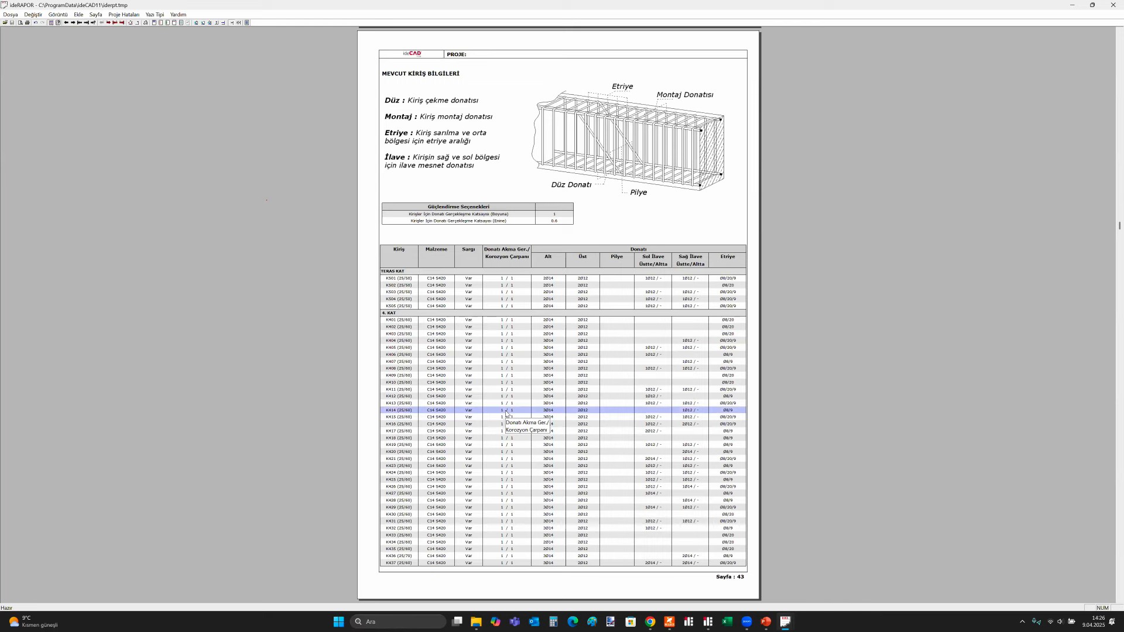
Review the report's tables of existing beams, columns and walls, through to the column jacketing reinforcement page
scroll(506, 413, down, 1)
scroll(505, 413, down, 2)
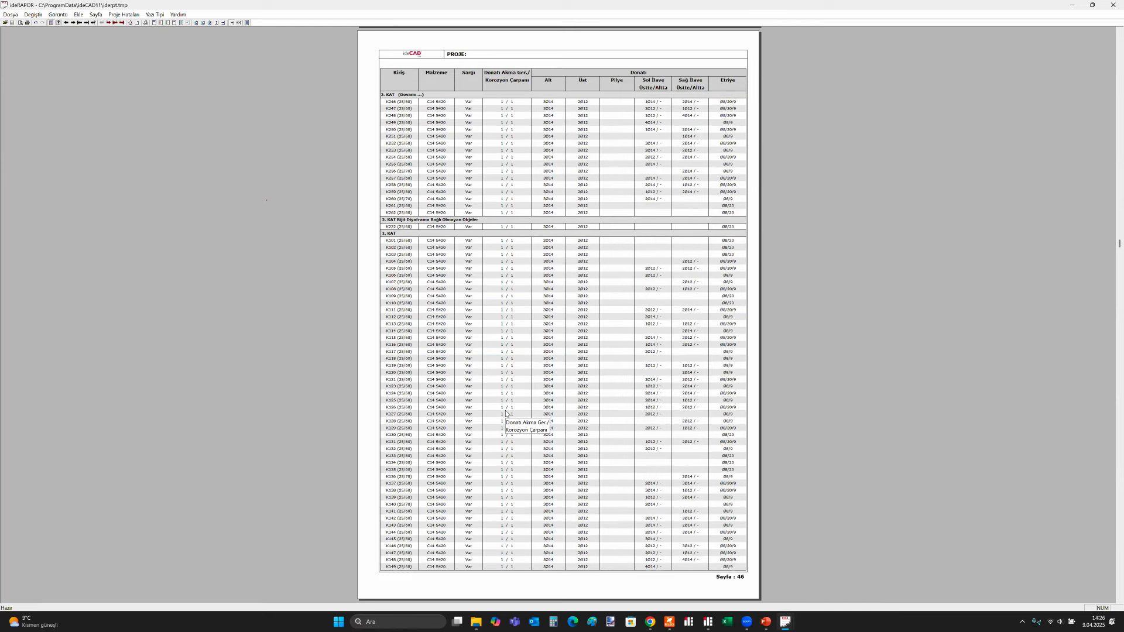
scroll(505, 413, down, 3)
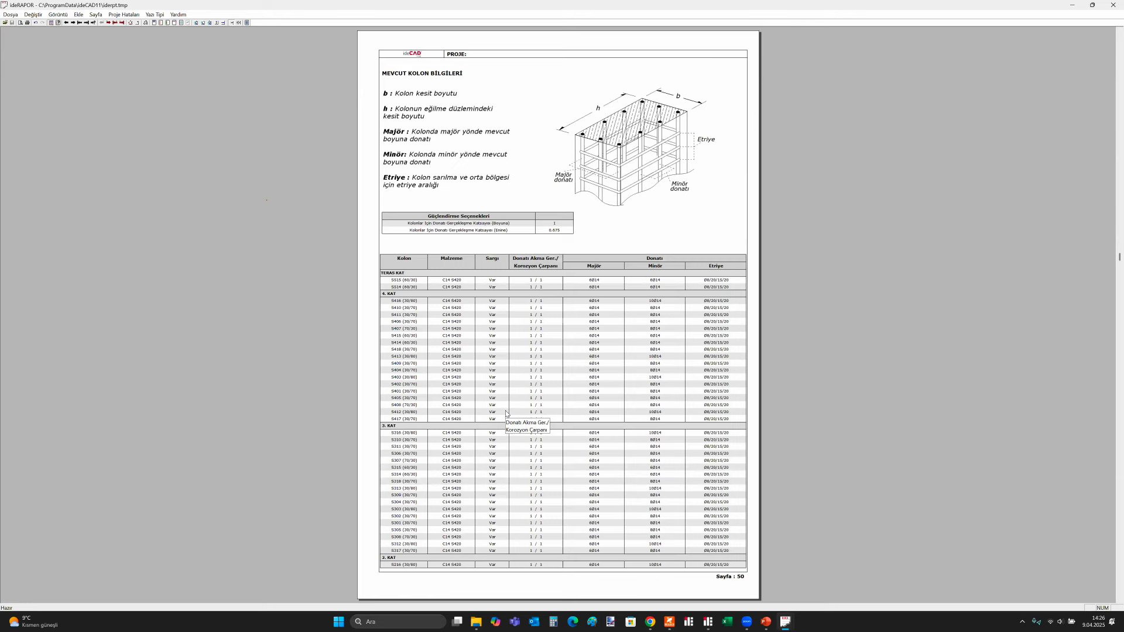
scroll(507, 414, down, 3)
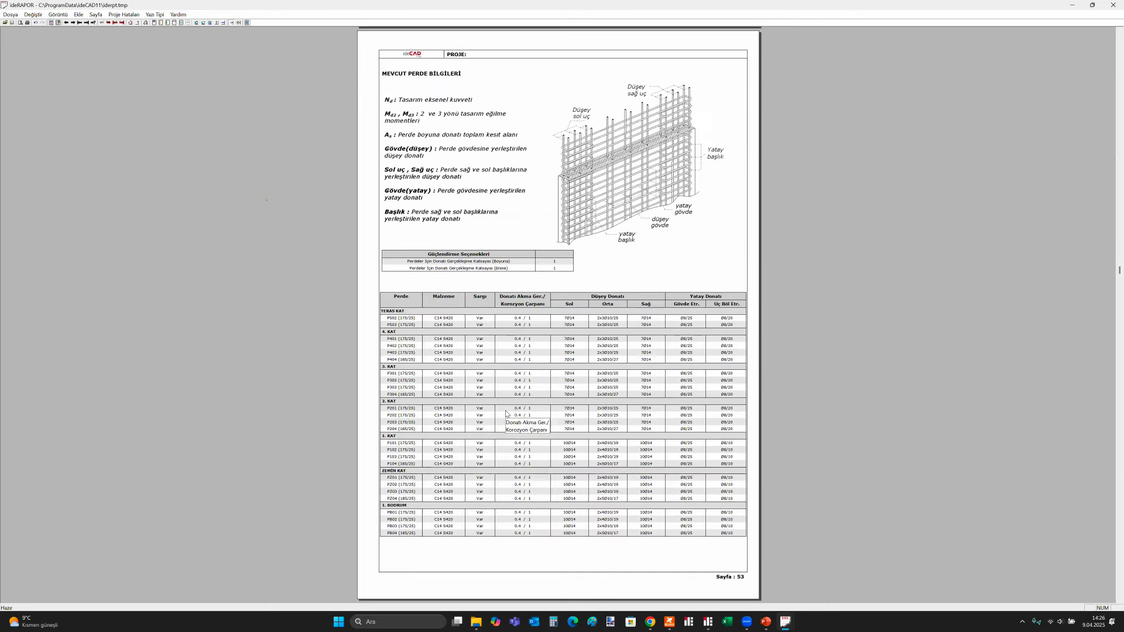
scroll(507, 413, down, 1)
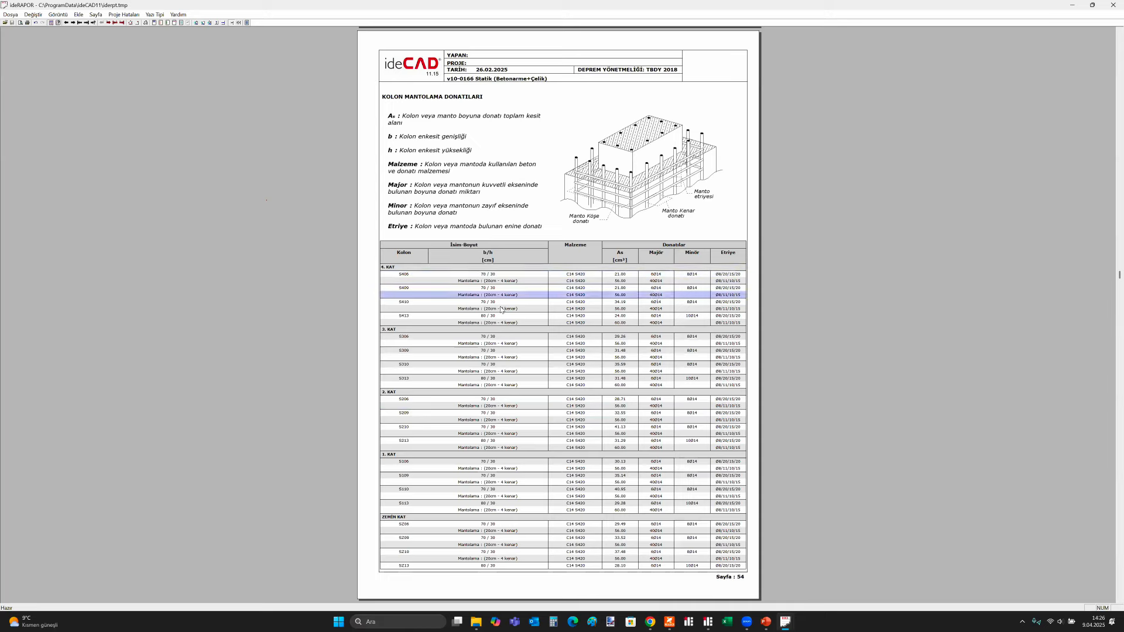
Switch back to the ideCAD Statik project and locate the jacketed columns and strengthening wall P1 in the plan and 3D model
click(734, 571)
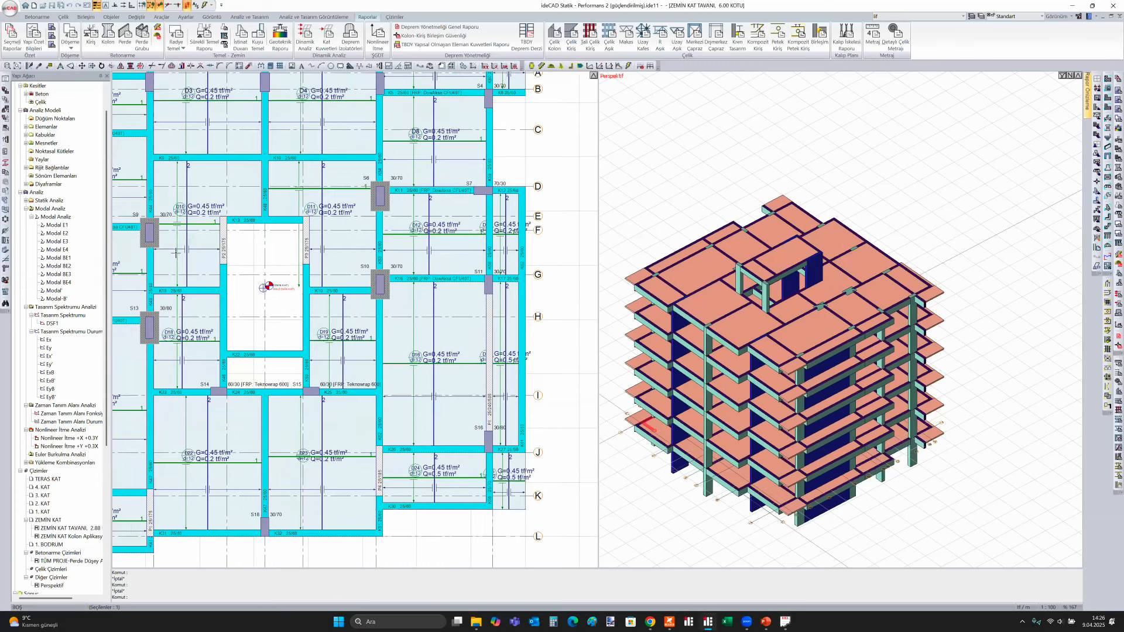
shift+click(171, 320)
key(Escape)
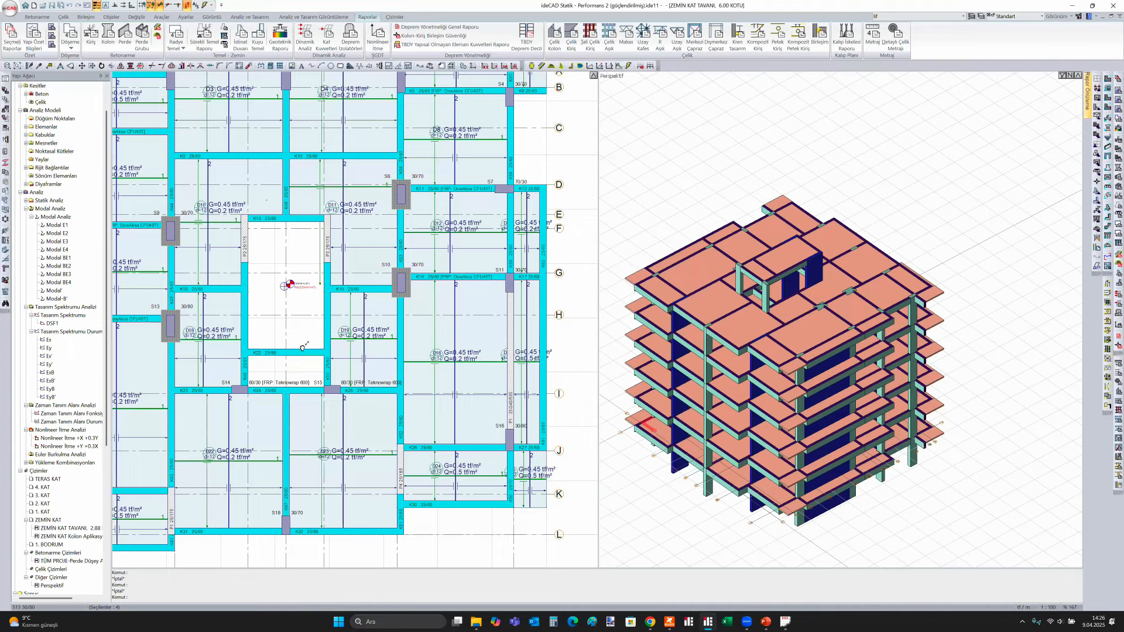
scroll(432, 362, down, 1)
scroll(511, 308, down, 1)
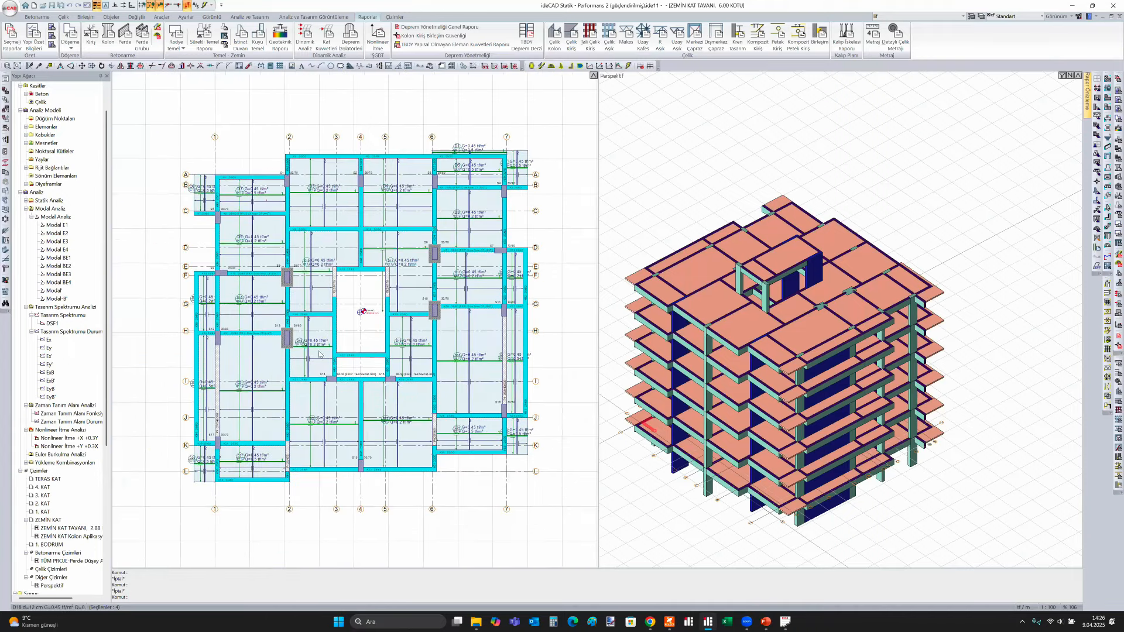
scroll(428, 383, up, 2)
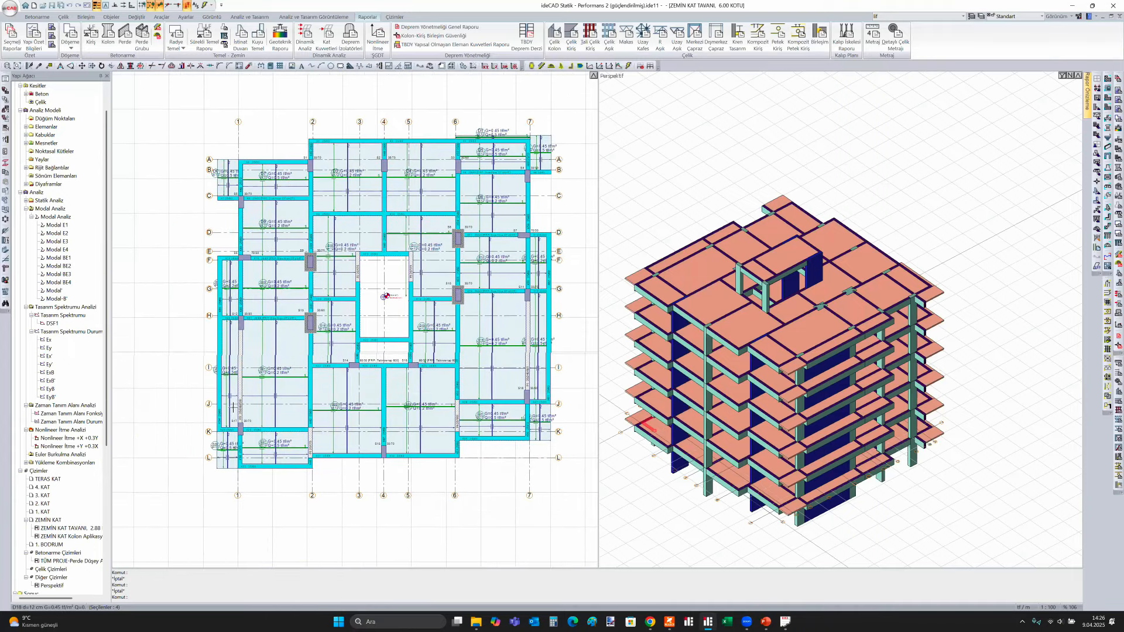
middle_drag(428, 383, 295, 378)
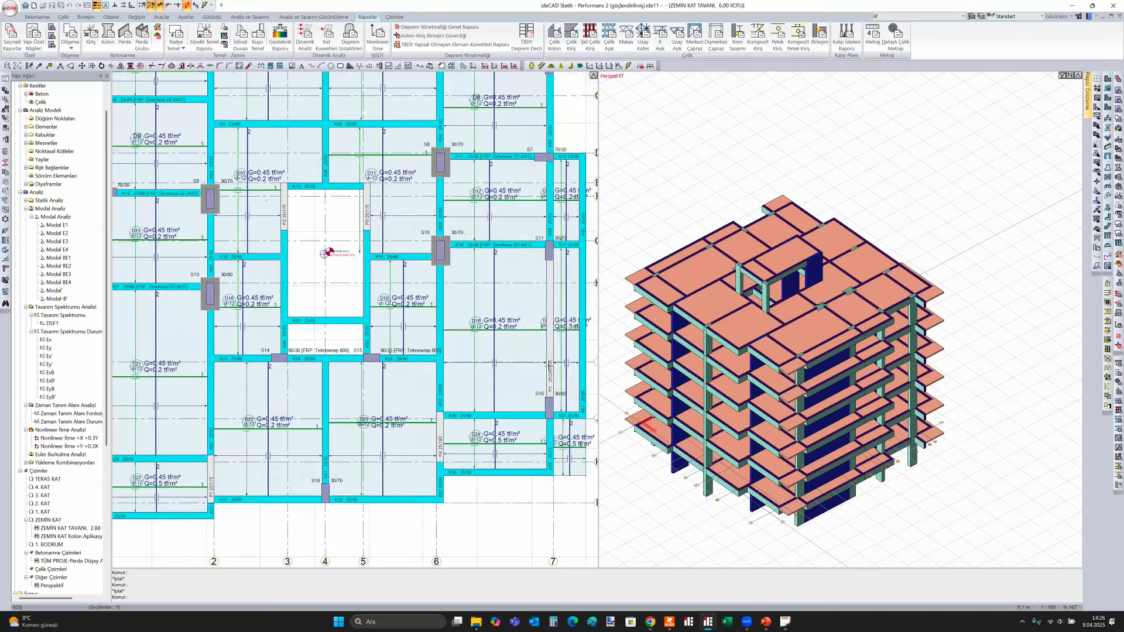
click(549, 365)
key(Escape)
scroll(911, 455, down, 1)
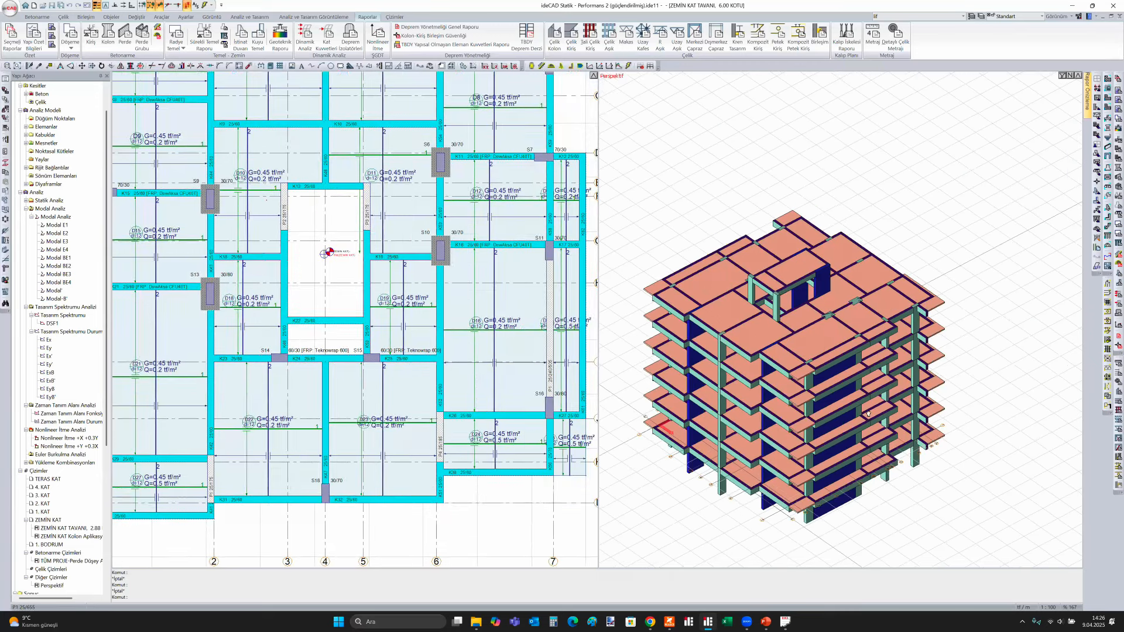
ctrl+middle_drag(827, 480, 805, 465)
middle_drag(293, 440, 377, 430)
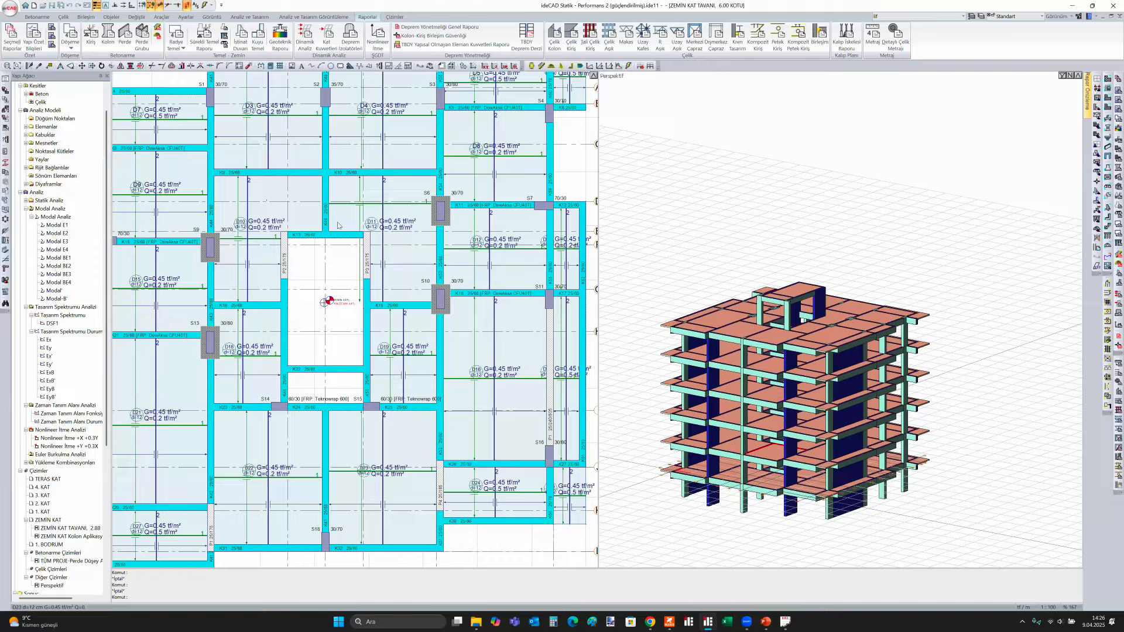
Return to the report in ideRAPOR and review the strengthening-wall design results and the fibre-polymer strengthening data
key(alt+Tab)
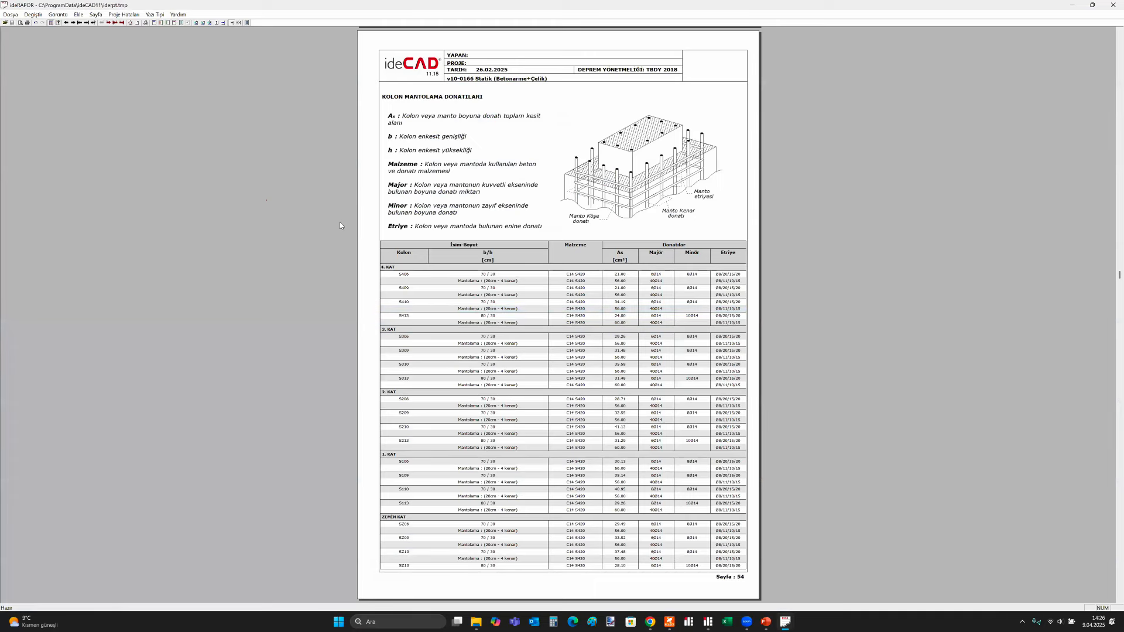
key(Page_Down)
key(Page_Down)
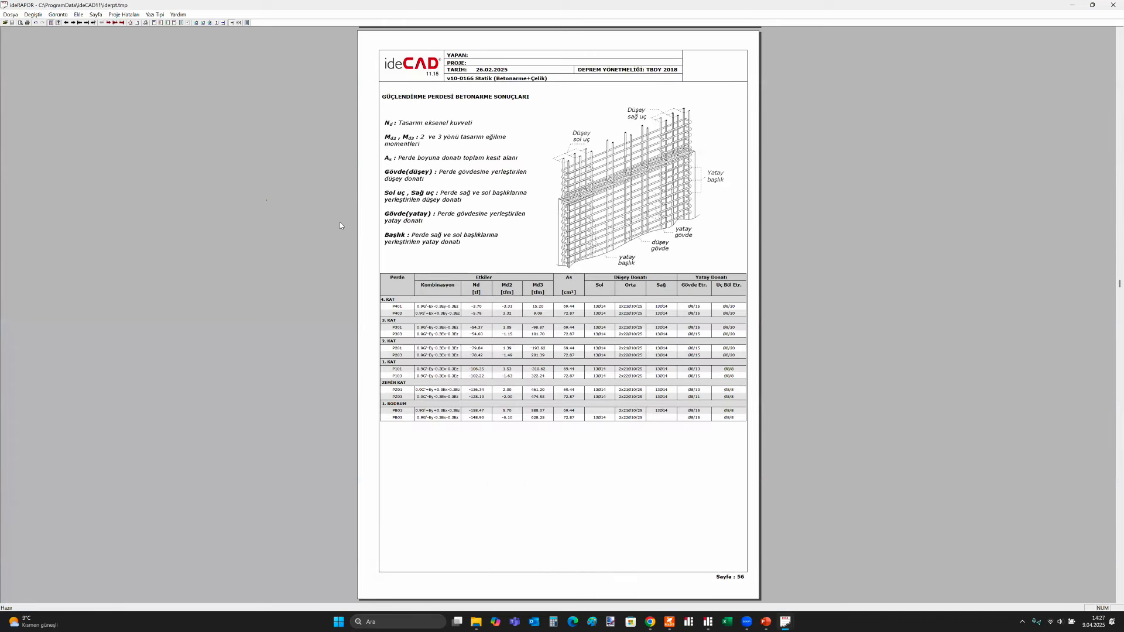
key(Page_Down)
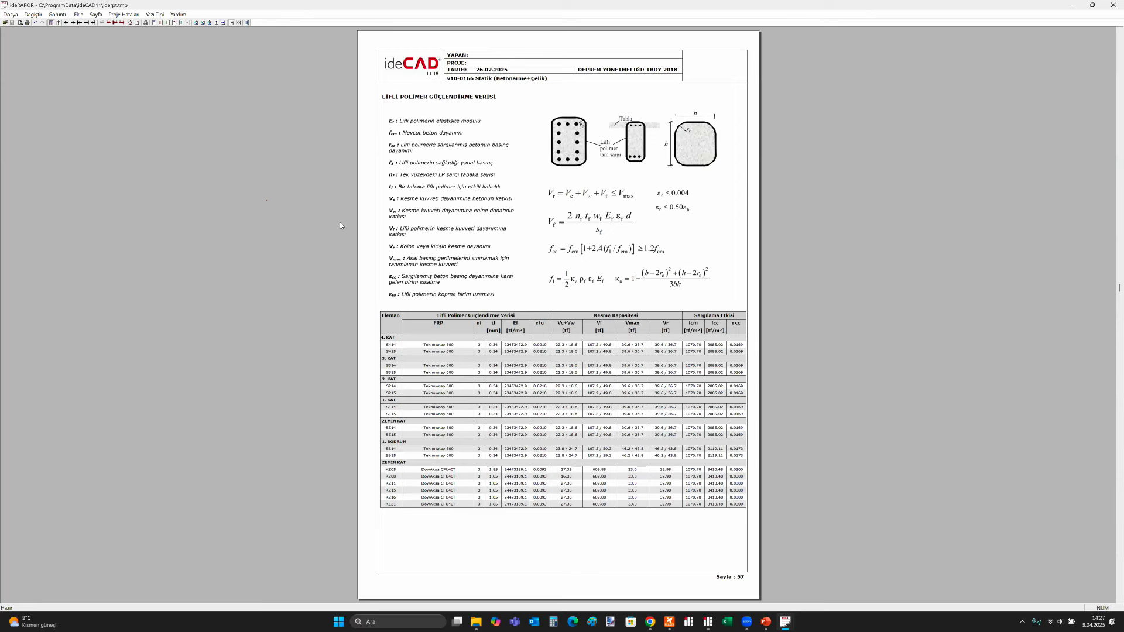
key(Page_Up)
key(Page_Down)
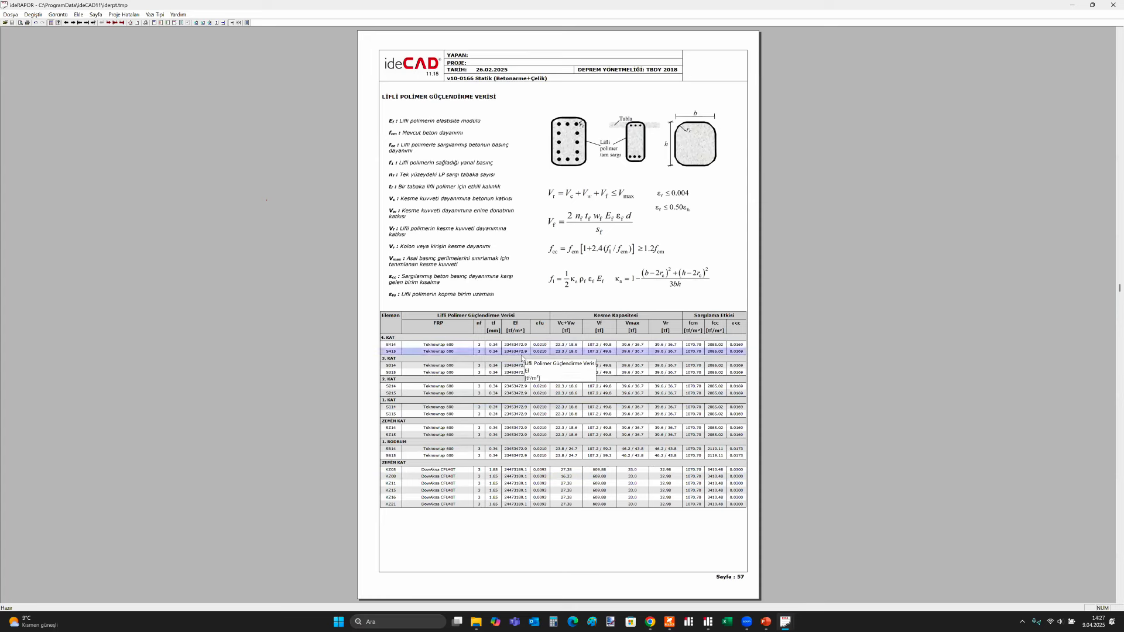
Examine the Vc+Vw shear capacity column for column S414 in the fibre-polymer table, together with the symbol definitions above it
drag(553, 323, 581, 324)
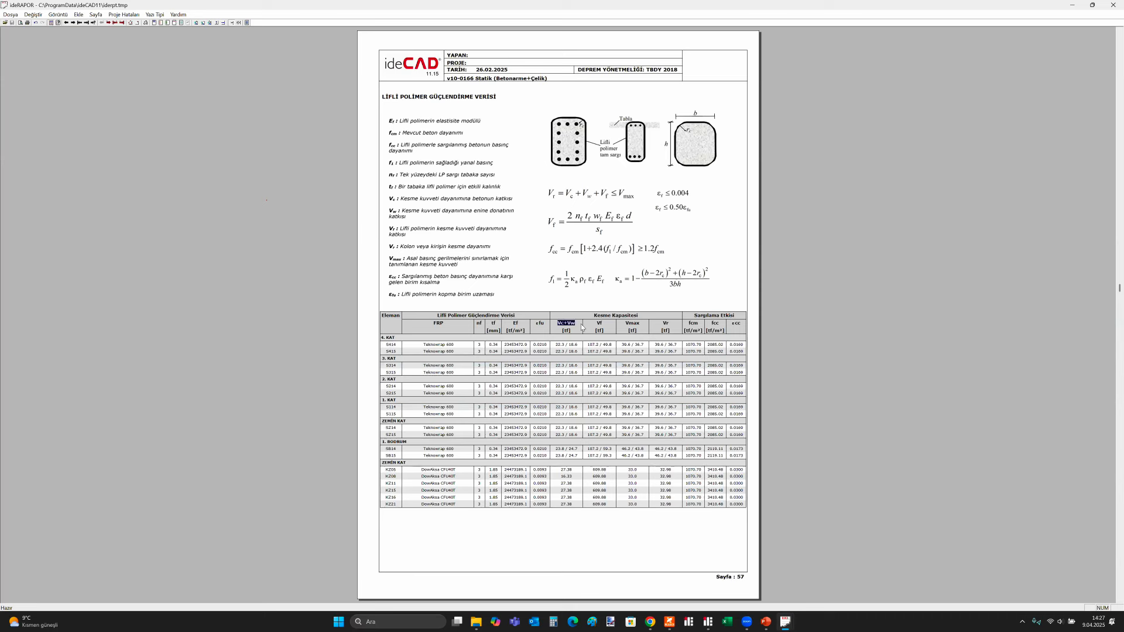
click(553, 323)
double_click(572, 322)
drag(554, 323, 574, 324)
double_click(562, 345)
click(590, 331)
click(563, 345)
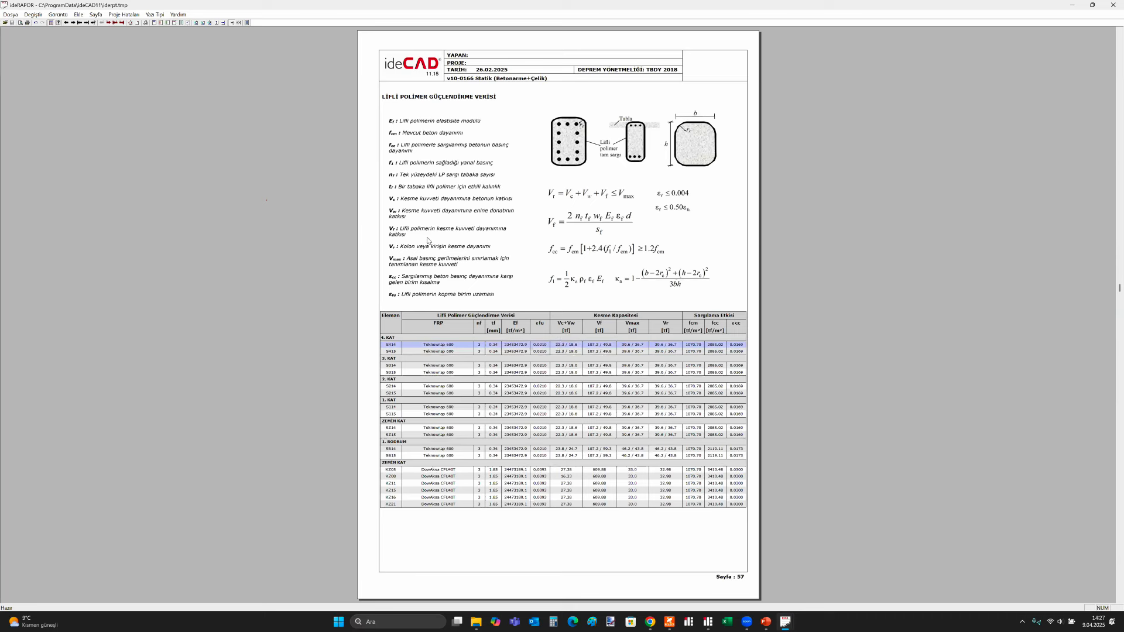
click(389, 207)
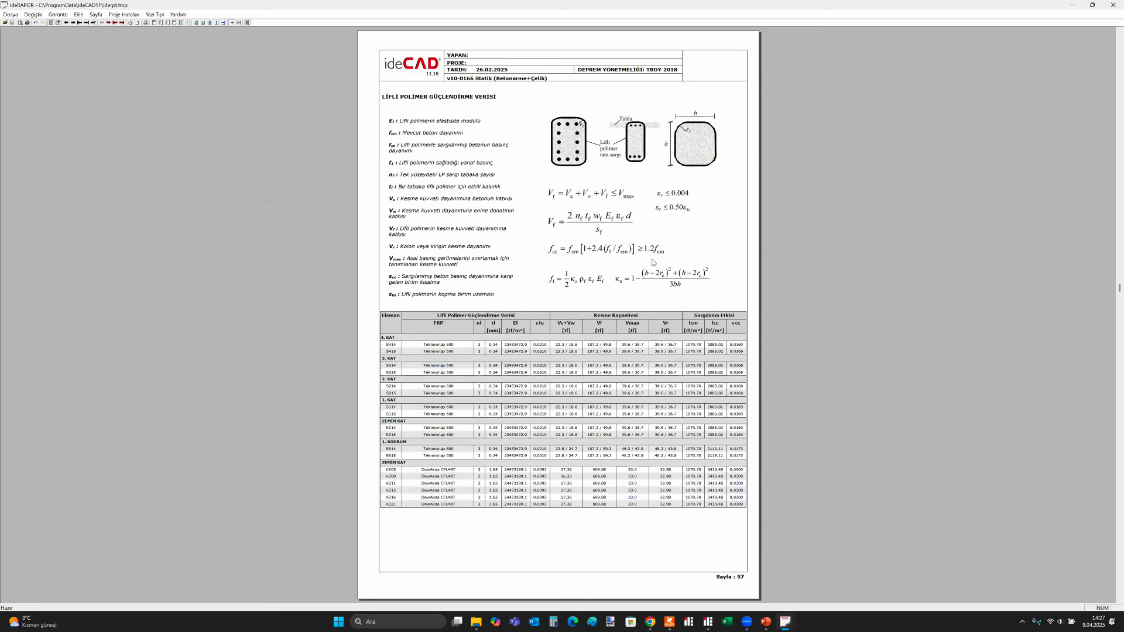
Examine the Vf, Vmax and Vr shear capacities and the confinement values of columns S414 and S415 in the fibre-polymer table
click(632, 346)
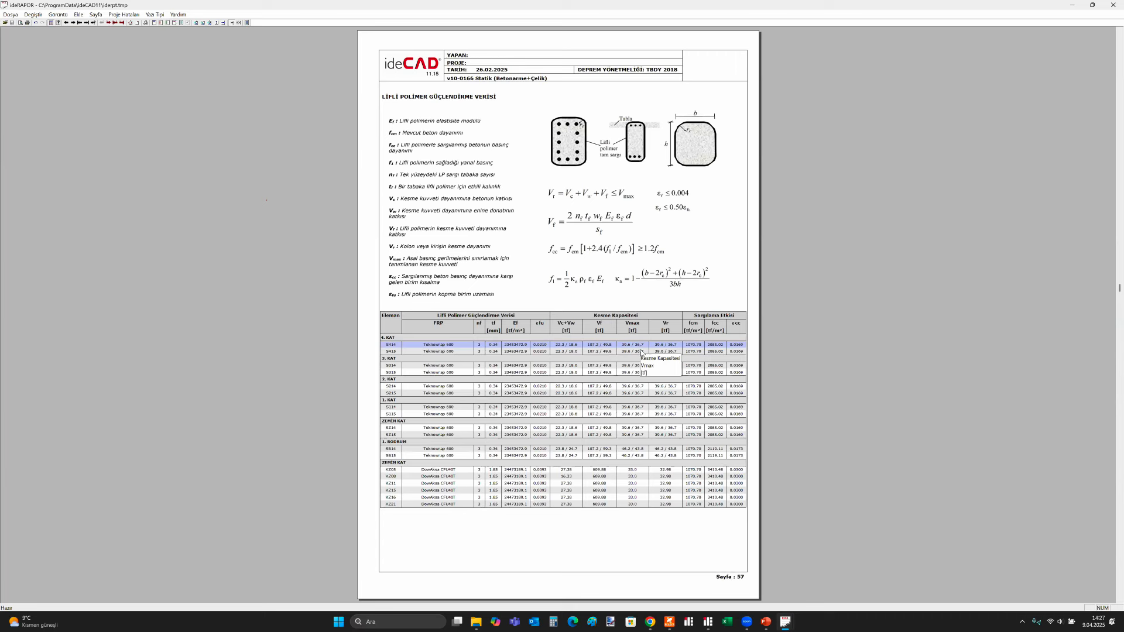
shift+click(643, 354)
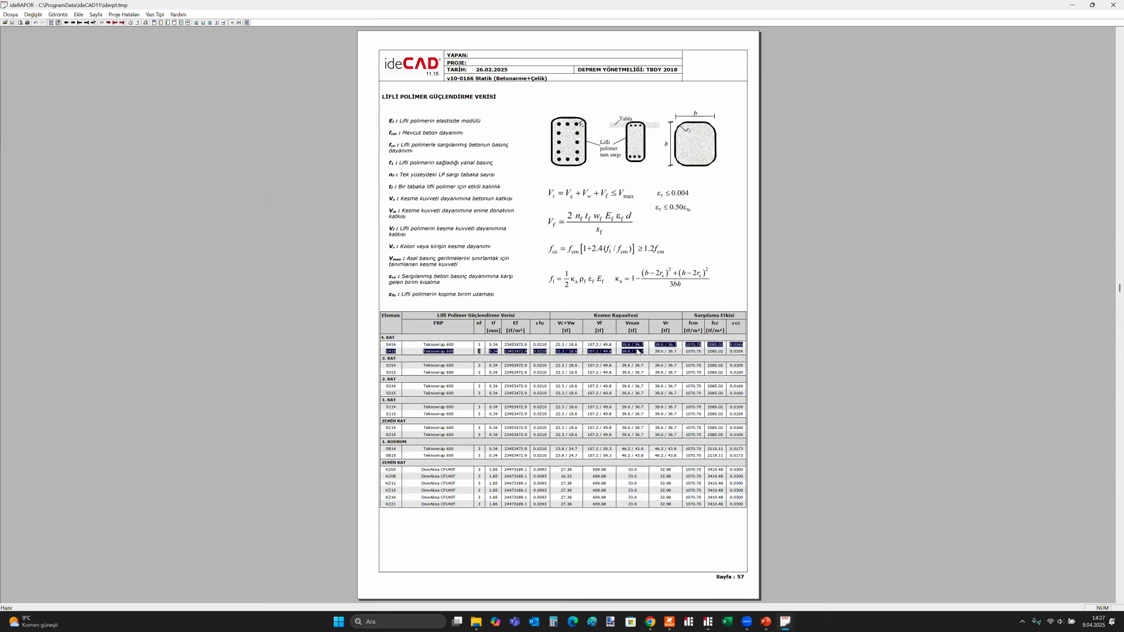
click(641, 352)
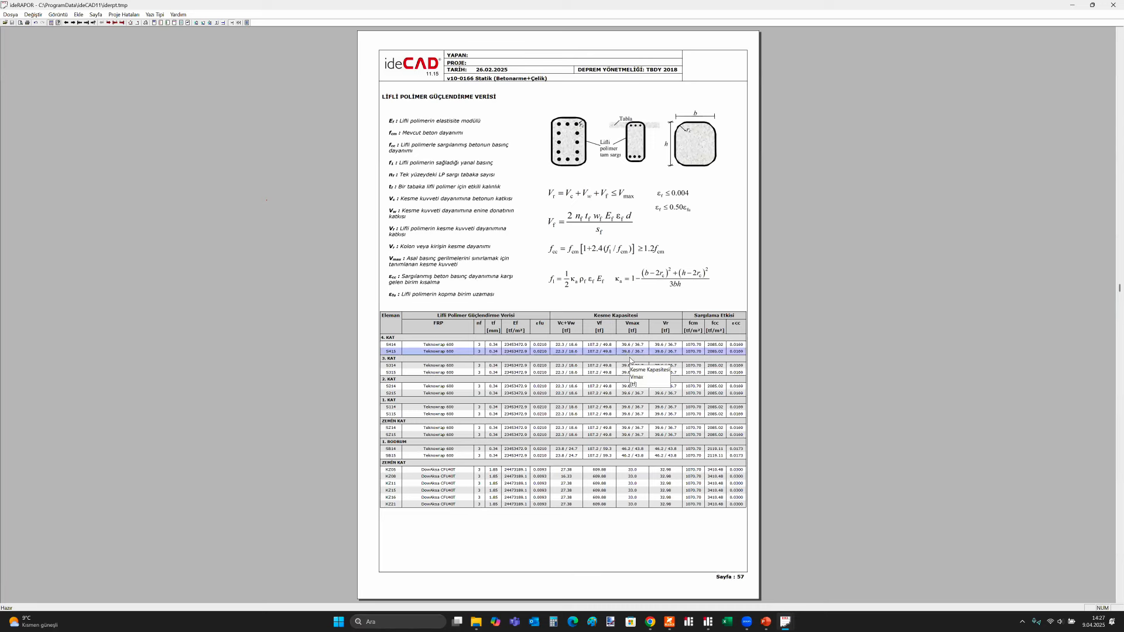
scroll(631, 360, down, 1)
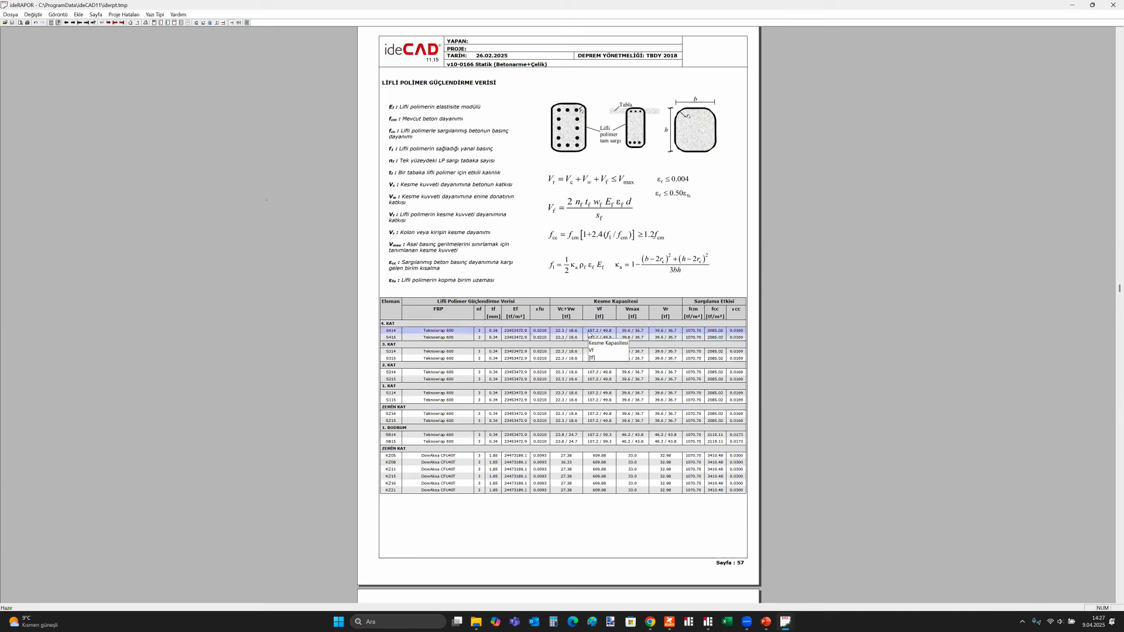
drag(589, 333, 604, 332)
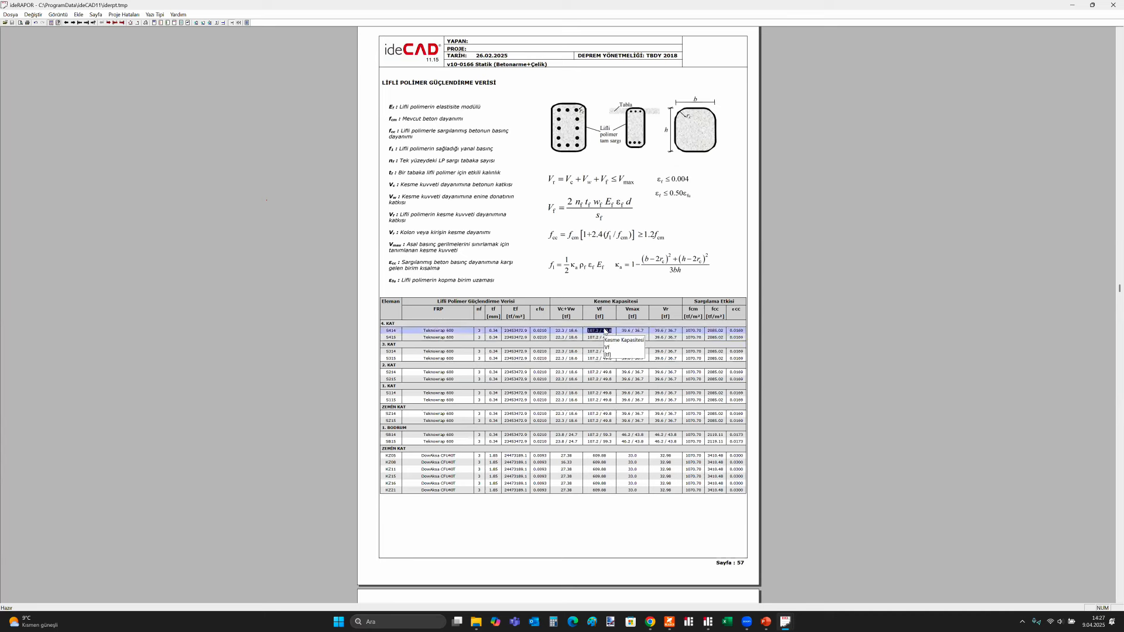
click(623, 334)
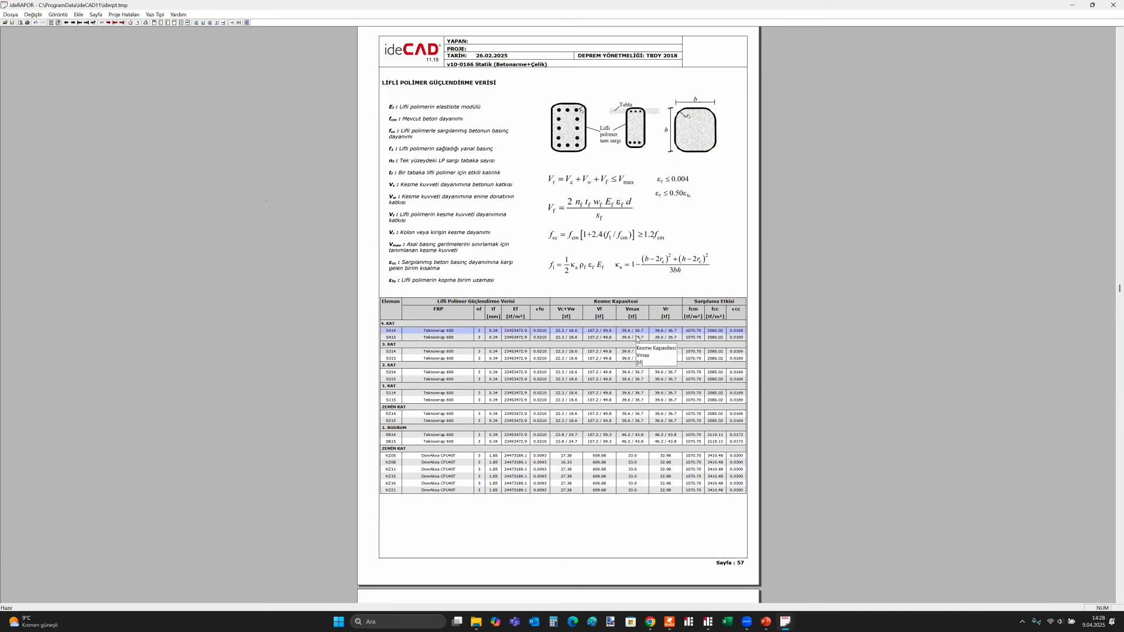
drag(637, 339, 673, 338)
click(654, 339)
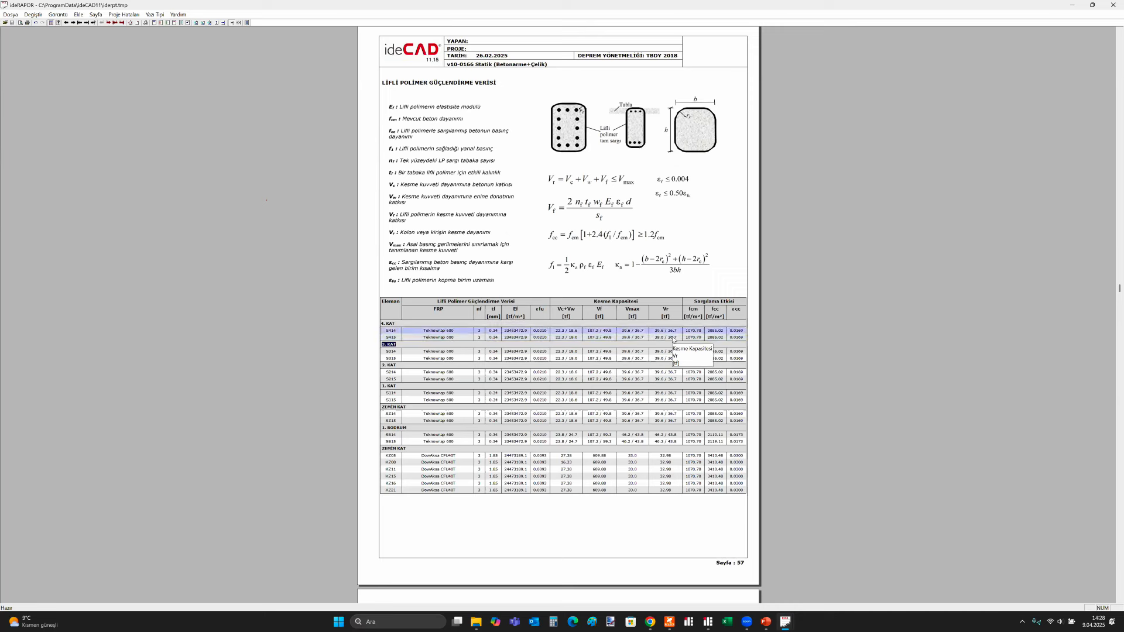
click(733, 332)
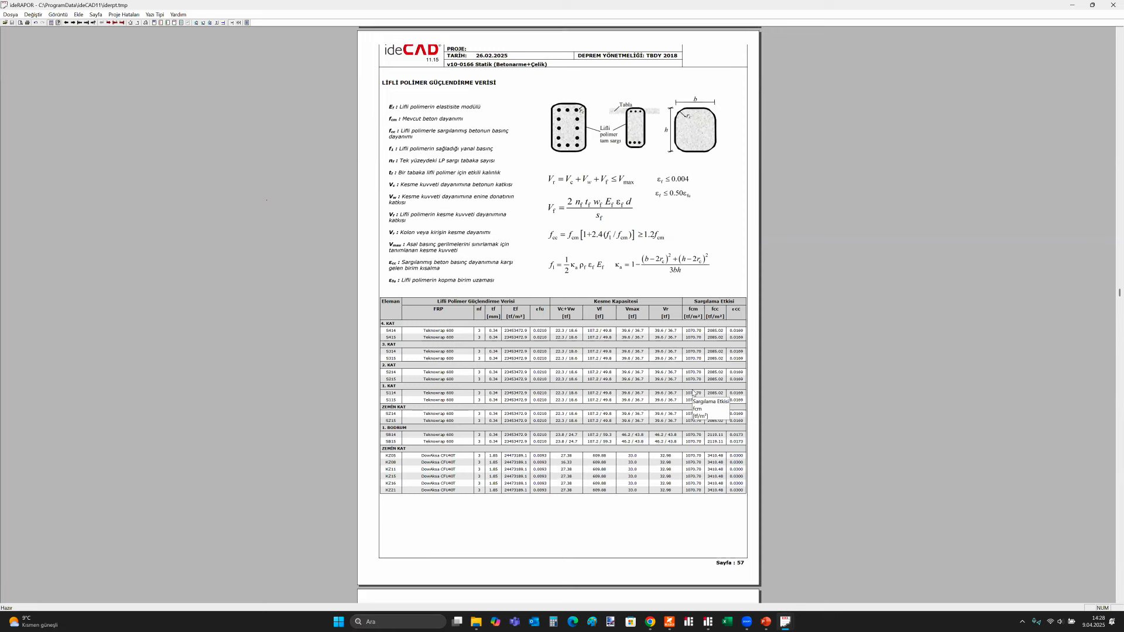
Review the material models pages with the concrete and reinforcing-steel properties of each element
scroll(693, 392, down, 3)
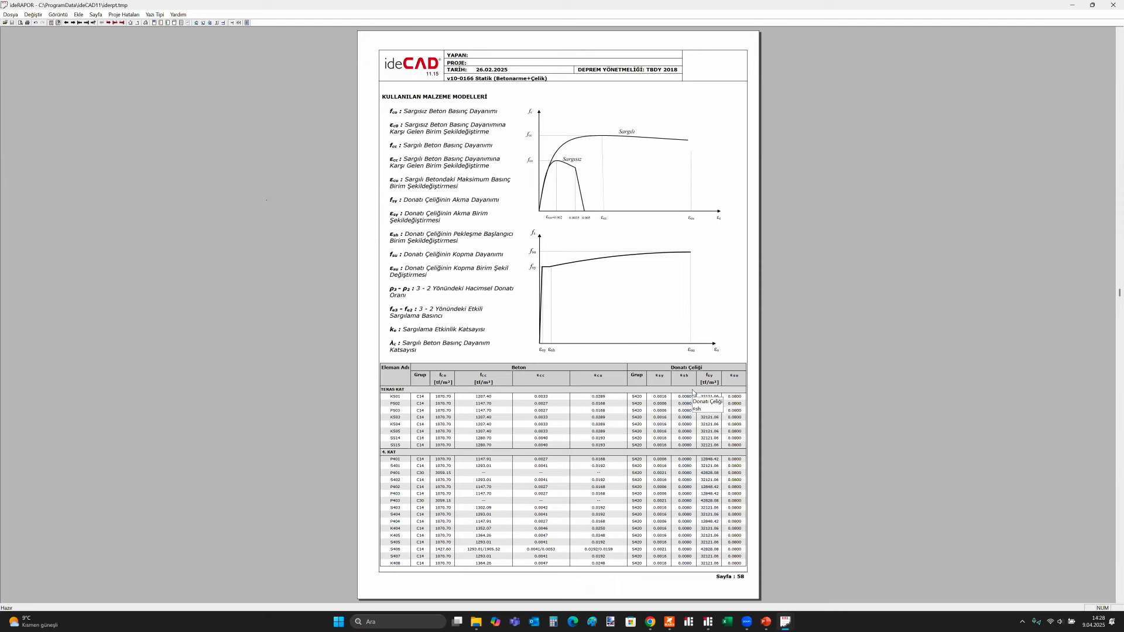
scroll(693, 393, down, 3)
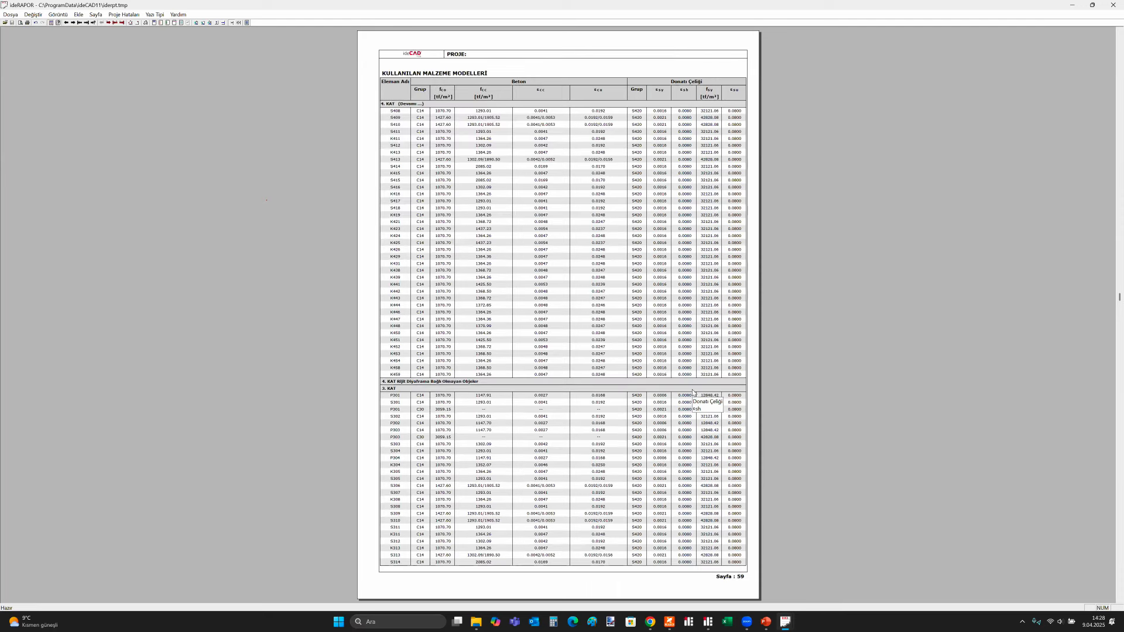
scroll(693, 393, down, 6)
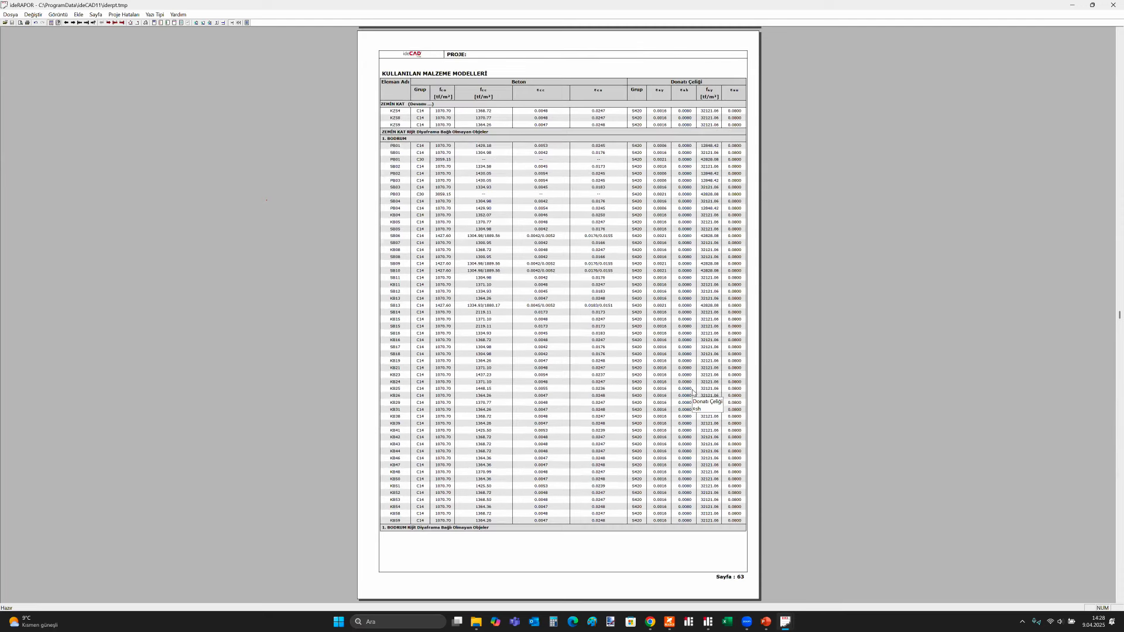
Examine the modal capacity and pushover curves and the general report for the nonlinear pushover +X +0.3Y
scroll(693, 393, up, 1)
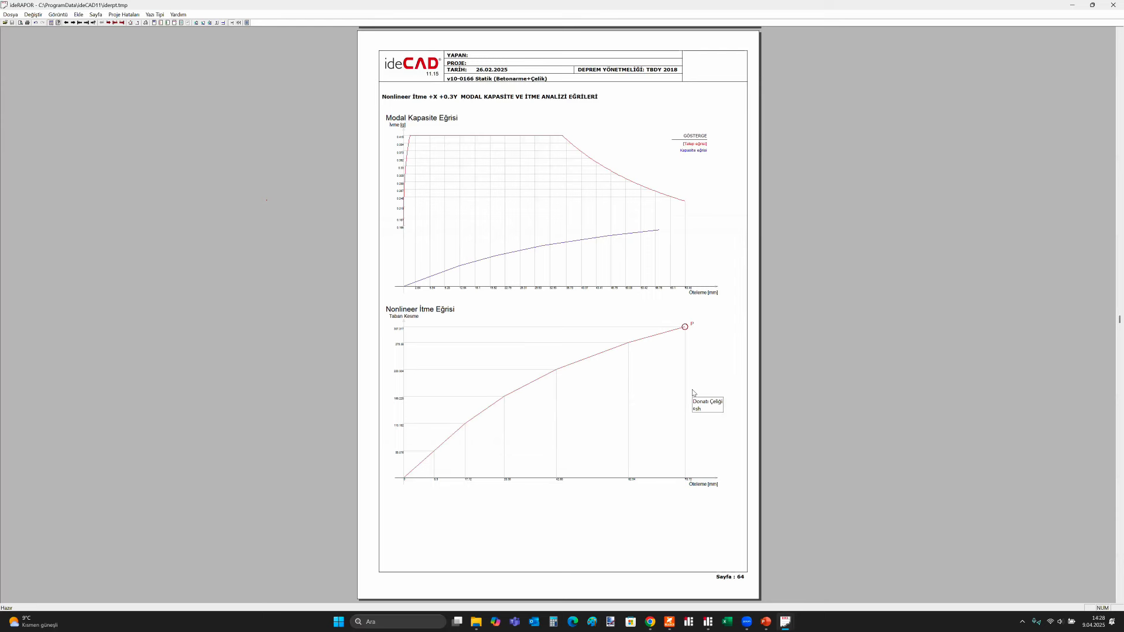
scroll(692, 393, down, 1)
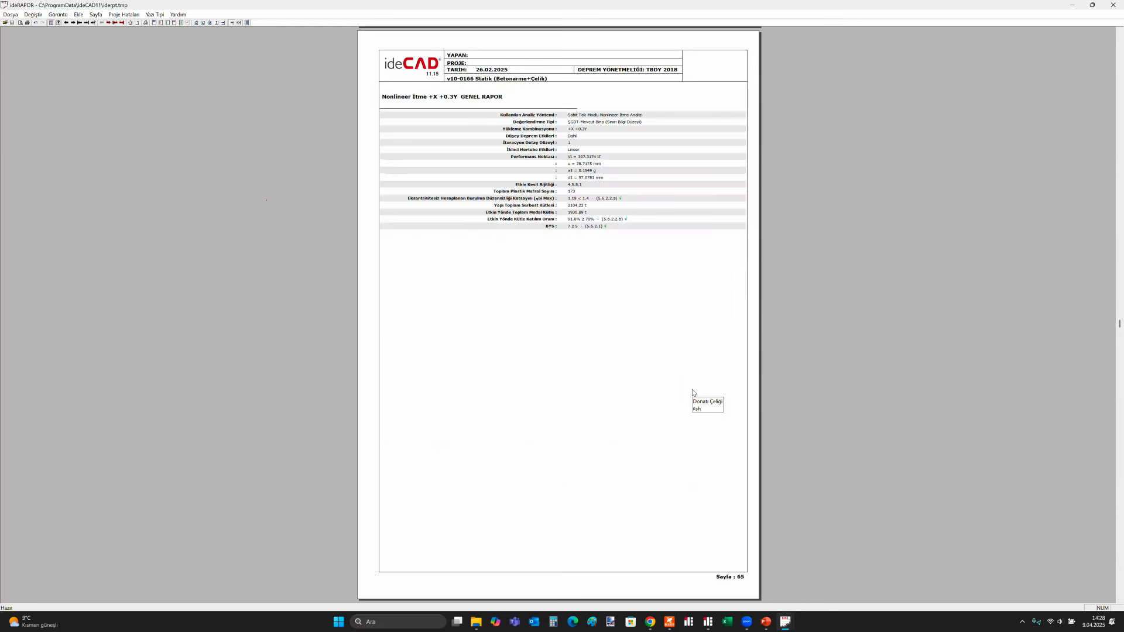
scroll(692, 392, up, 1)
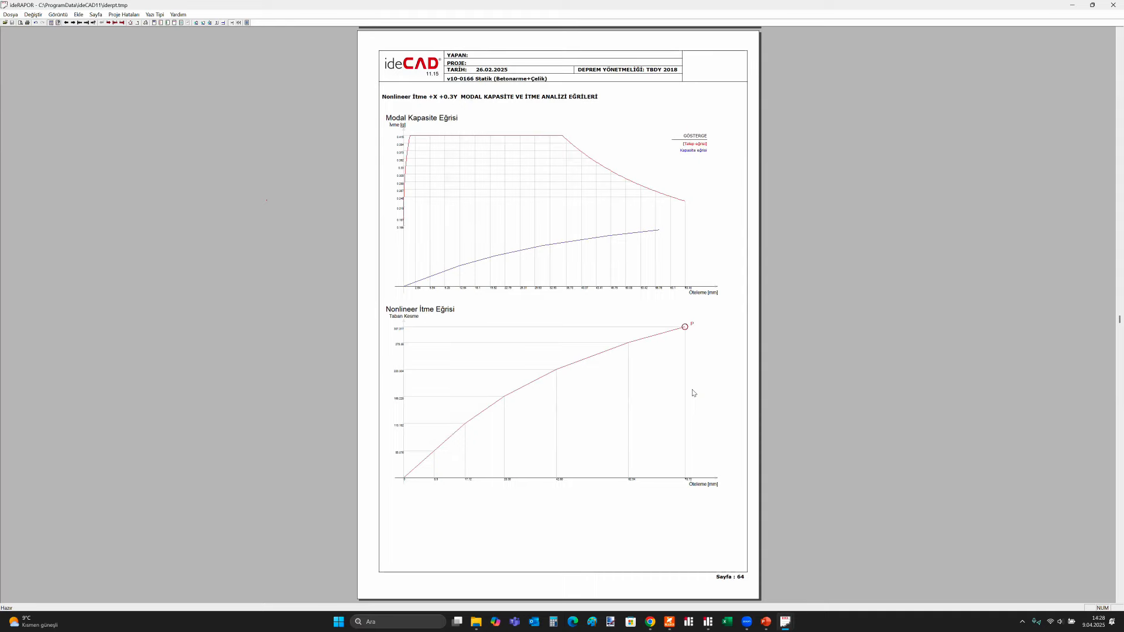
scroll(693, 393, down, 2)
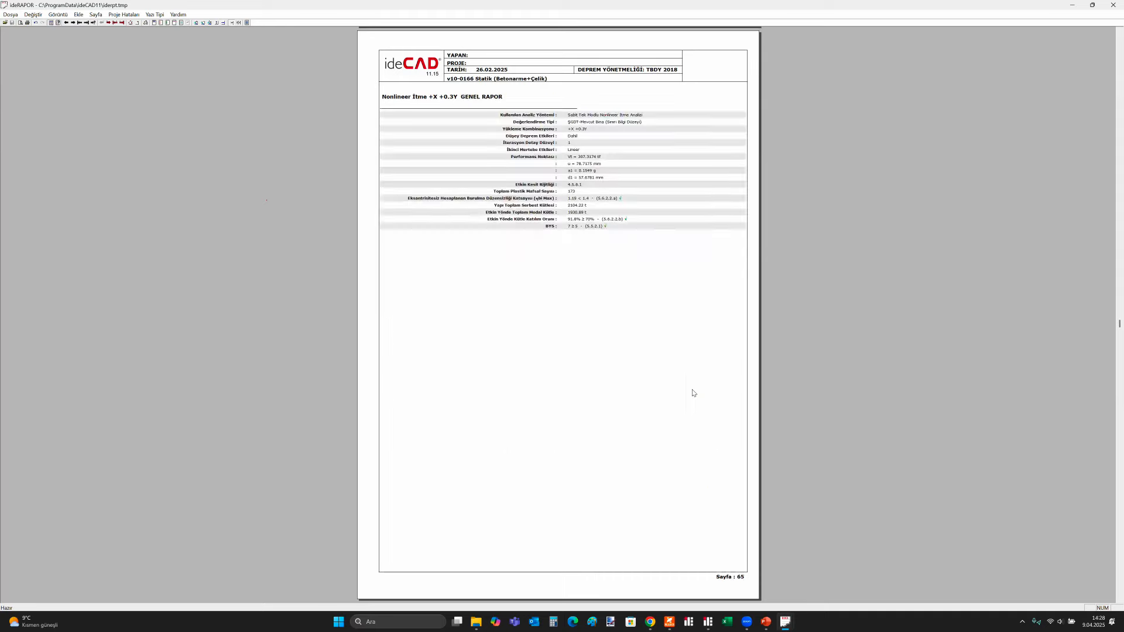
Examine the beam plastic rotation results for pushover +X +0.3Y, including the symbol definitions and the table's column headings
scroll(693, 393, down, 1)
scroll(693, 393, down, 5)
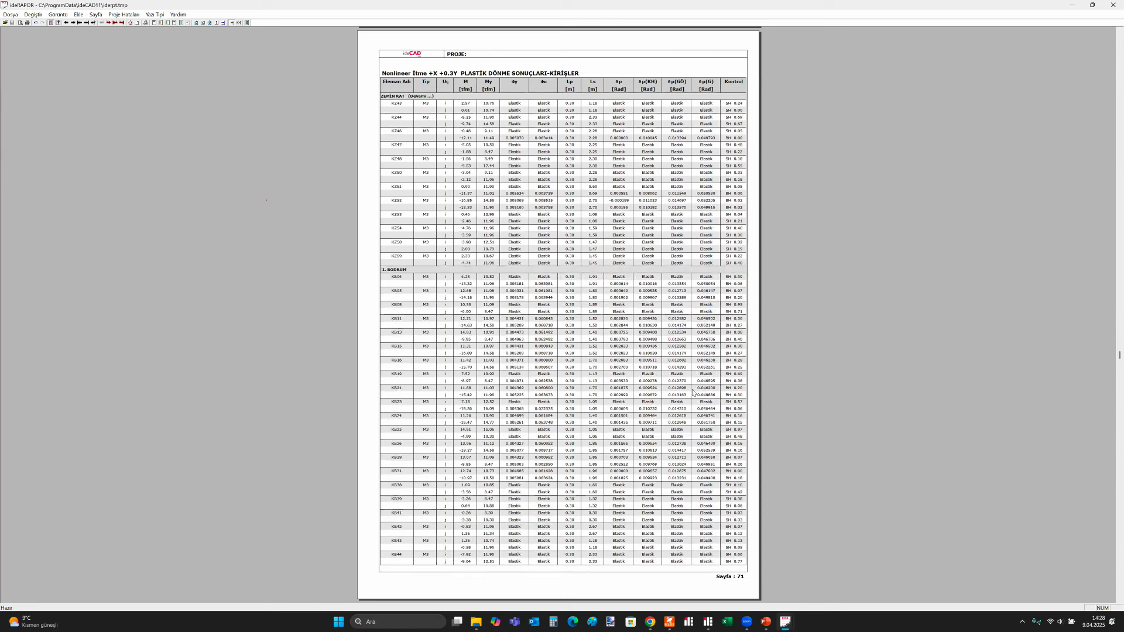
scroll(692, 392, up, 4)
scroll(693, 393, up, 2)
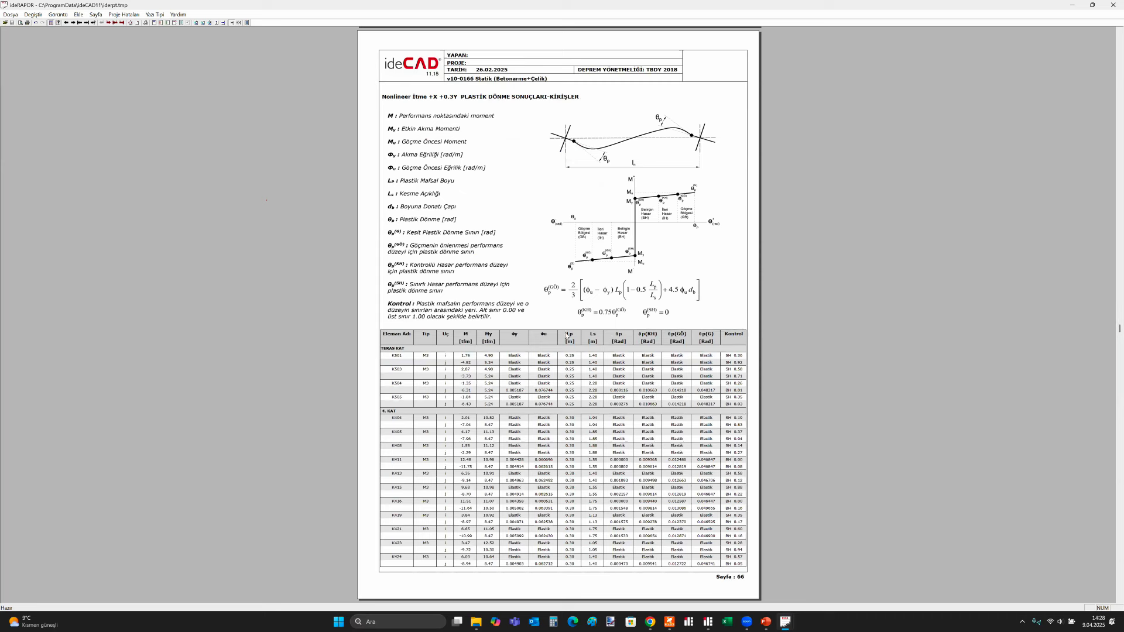
drag(566, 333, 576, 332)
drag(508, 333, 630, 335)
click(734, 311)
Review the column plastic rotation results for pushover +X +0.3Y, from the definitions page through the storey tables
scroll(734, 311, down, 5)
scroll(735, 311, down, 2)
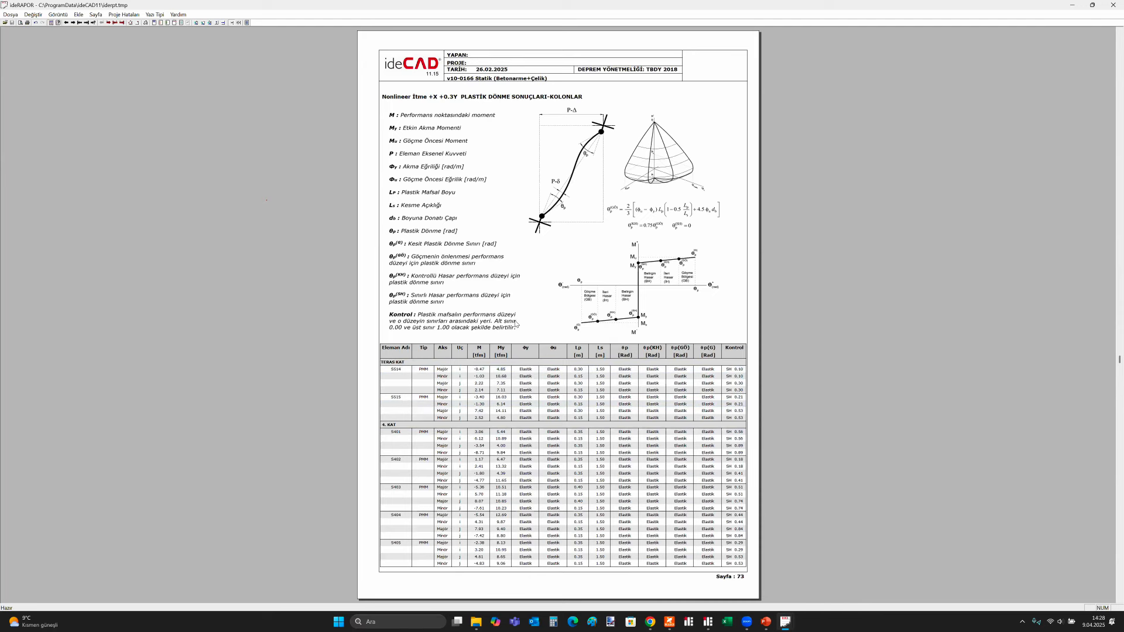
scroll(515, 323, down, 3)
scroll(516, 323, down, 3)
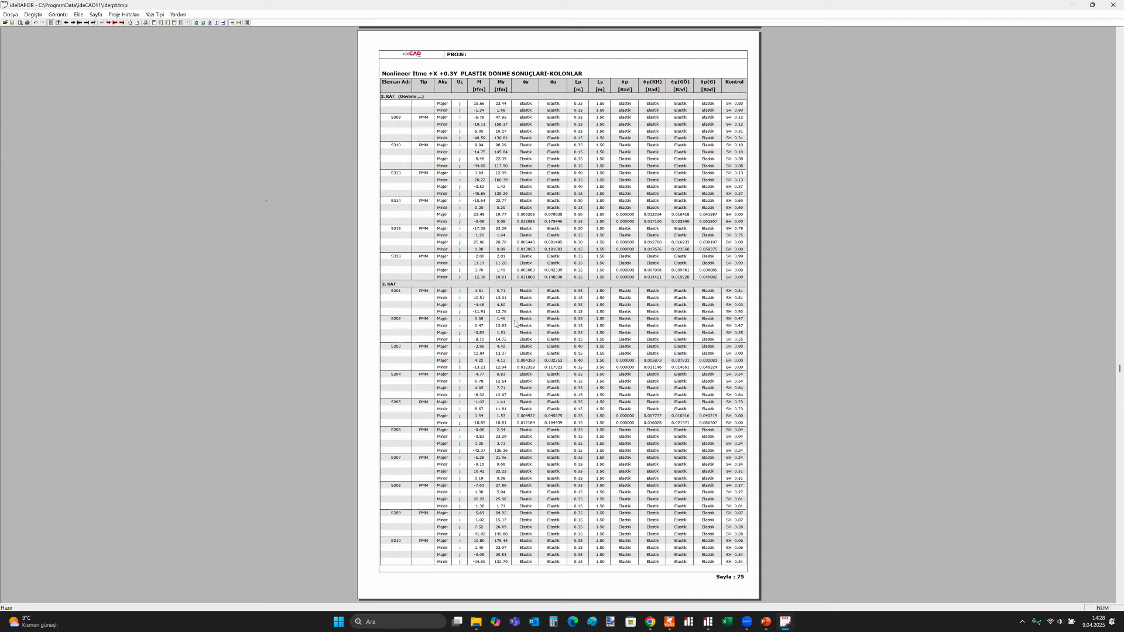
Examine the strain check of the wall end columns for pushover +X +0.3Y, including the 1. BODRUM continuation page
scroll(515, 323, down, 15)
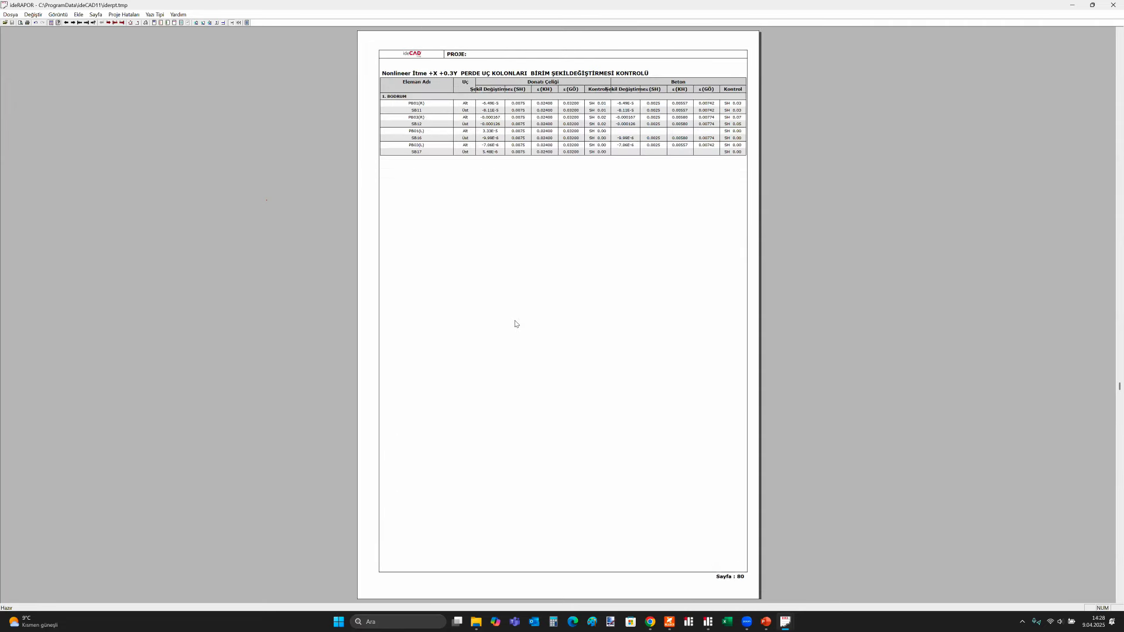
scroll(516, 324, up, 3)
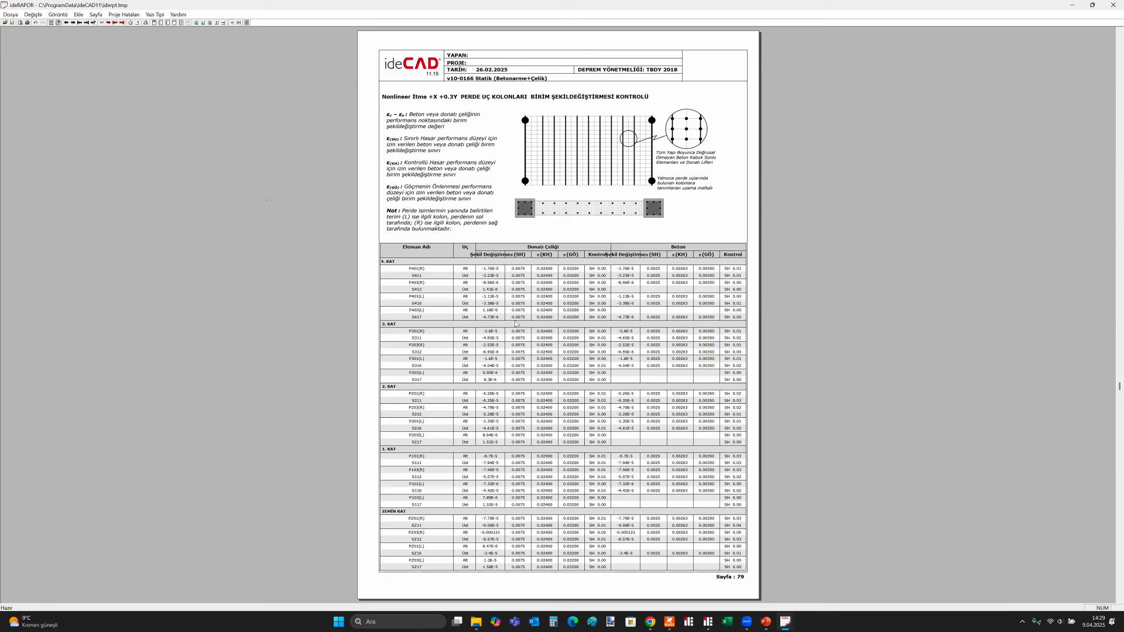
scroll(515, 324, down, 2)
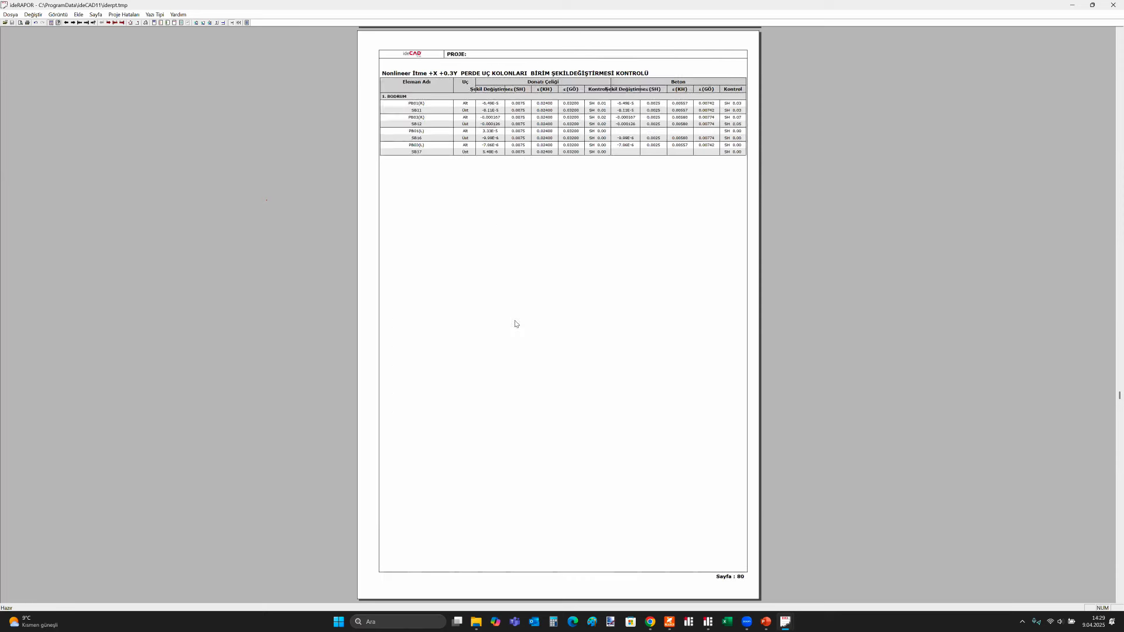
scroll(515, 324, up, 1)
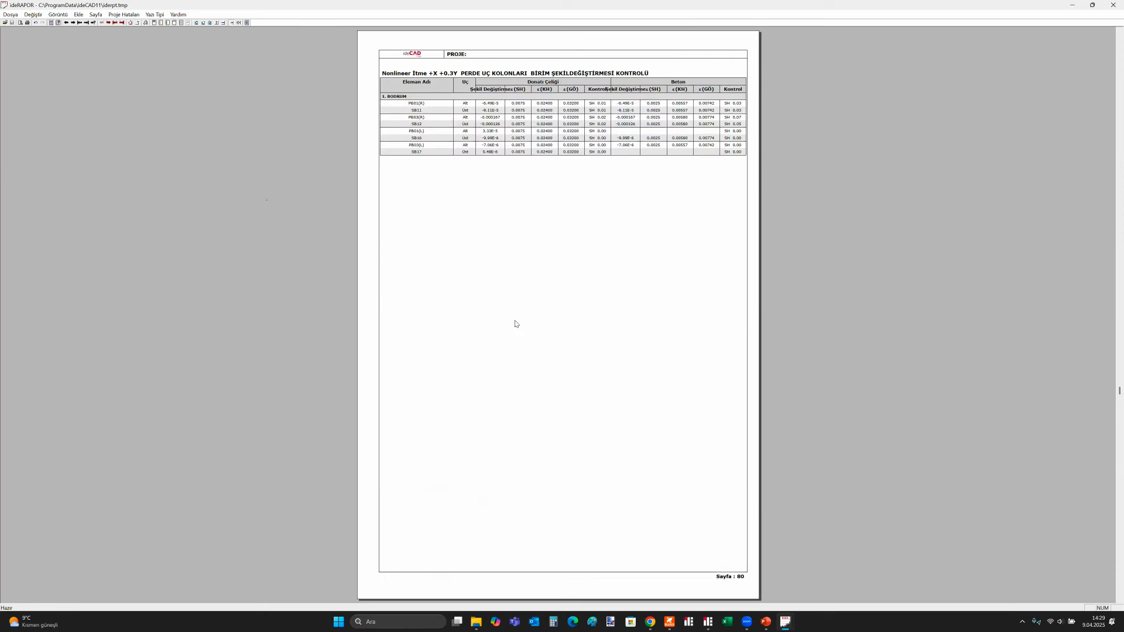
scroll(515, 324, up, 1)
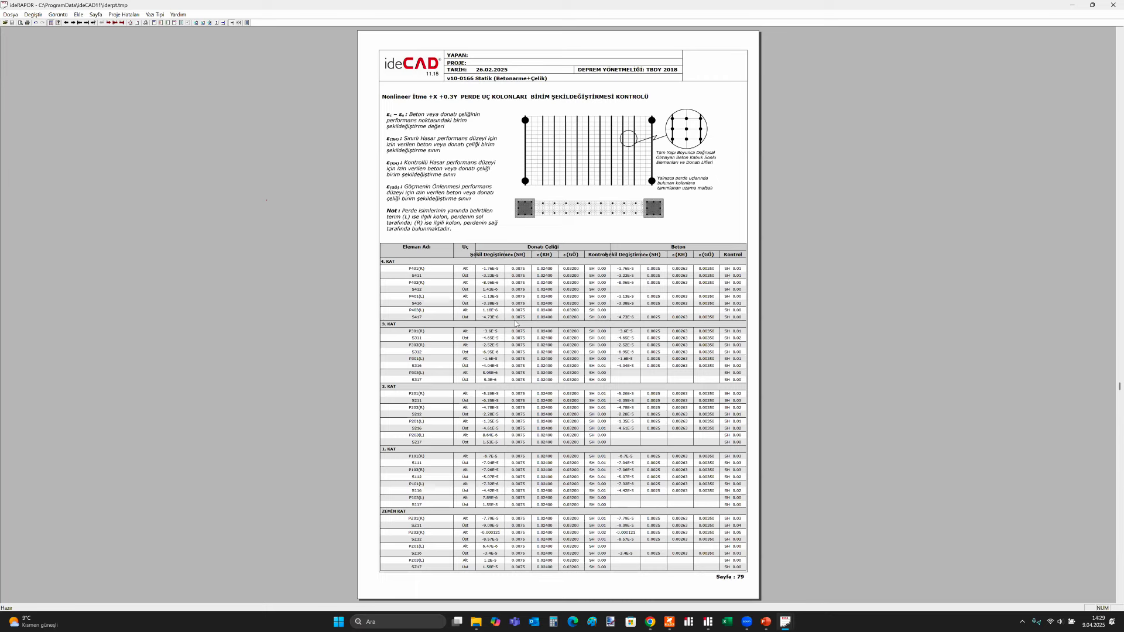
scroll(515, 323, down, 1)
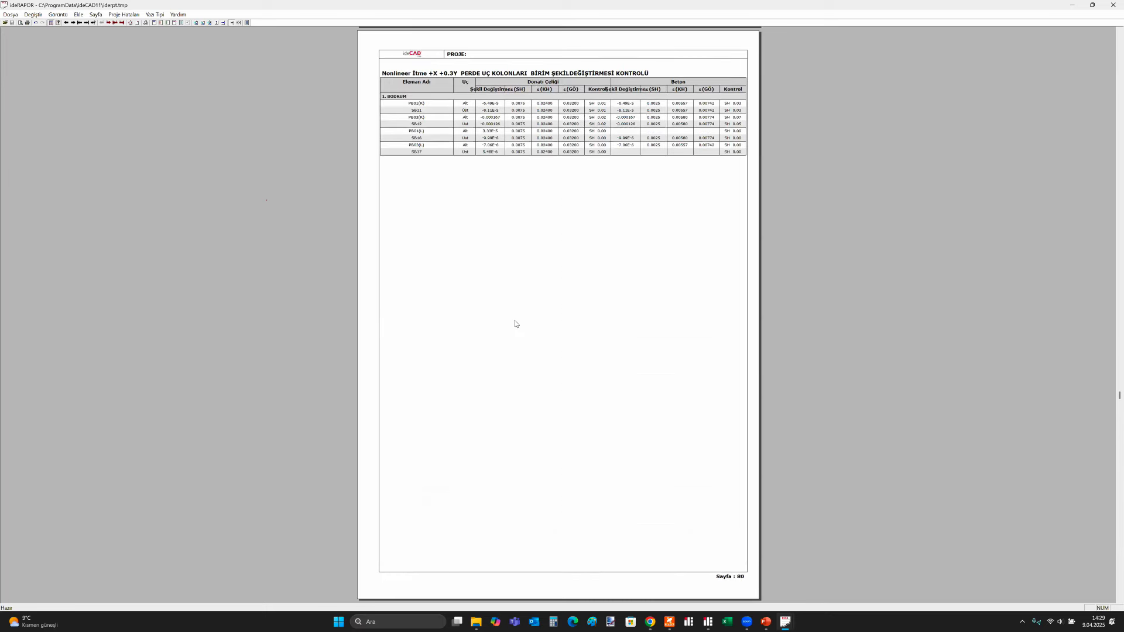
Review the wall distributed plastic strain results and the column and wall ductility checks, through to the +Y +0.3X beam rotations
scroll(515, 323, down, 1)
scroll(516, 324, down, 3)
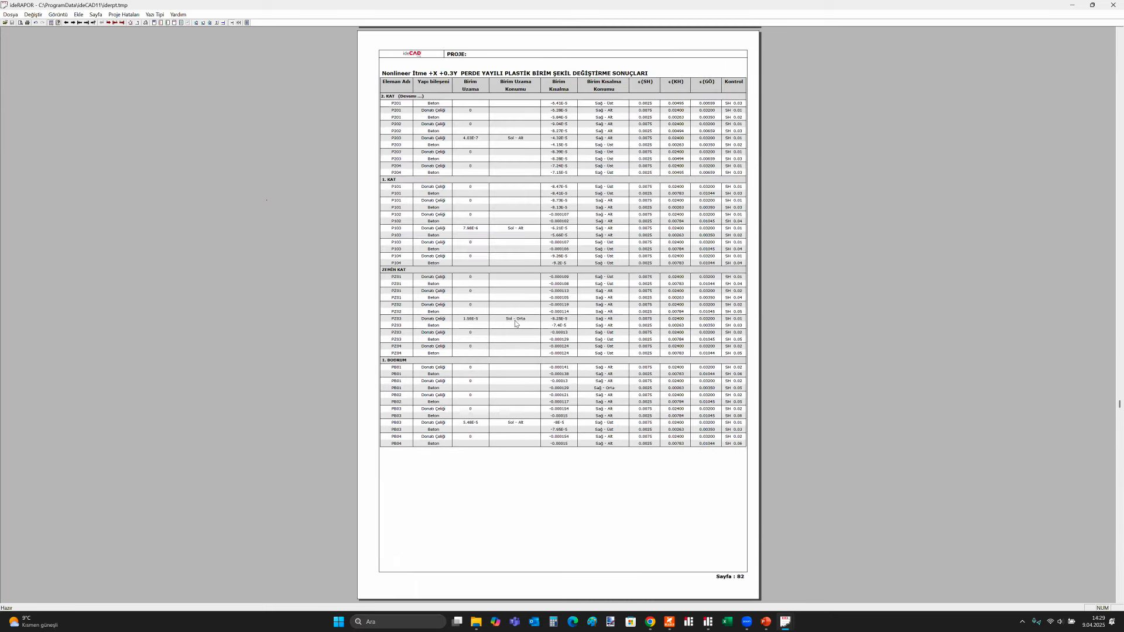
scroll(516, 324, down, 7)
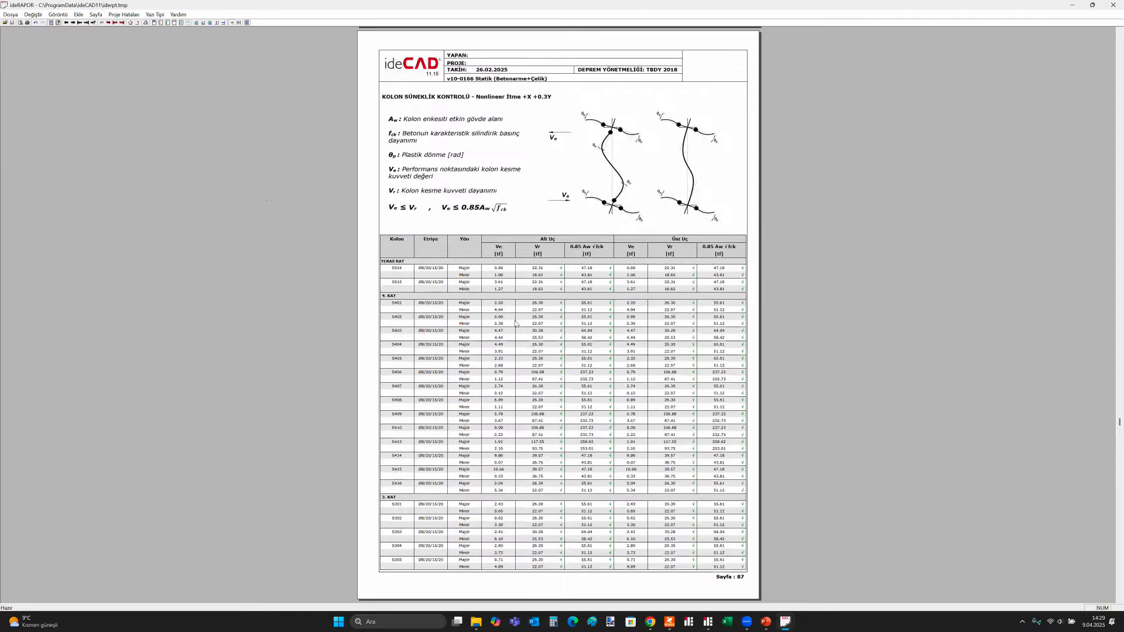
scroll(515, 324, up, 1)
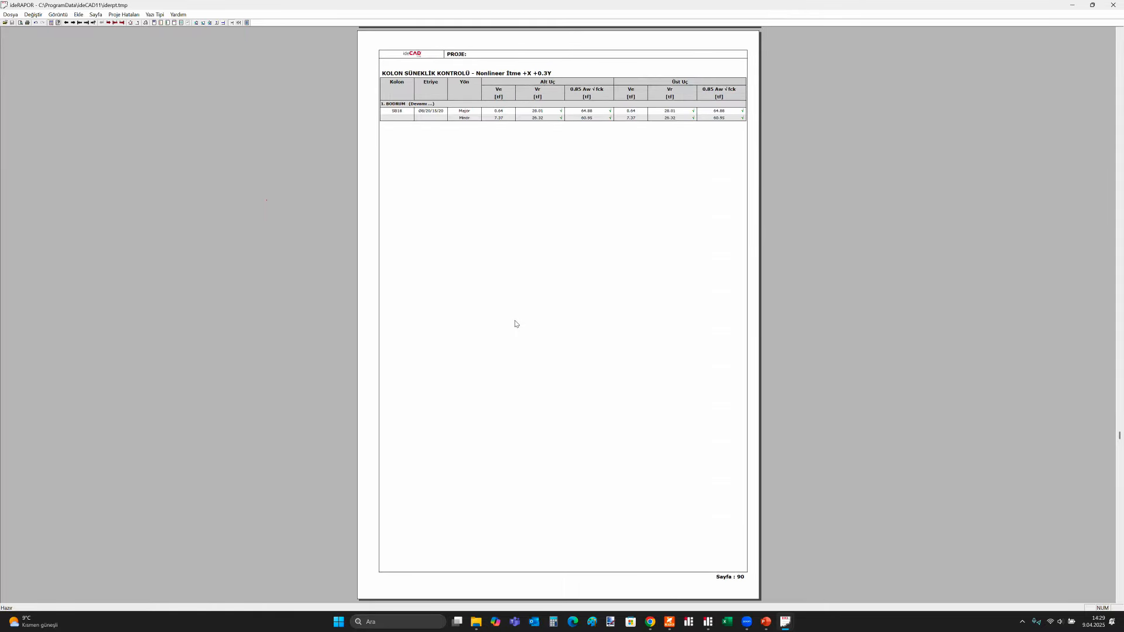
scroll(515, 324, down, 2)
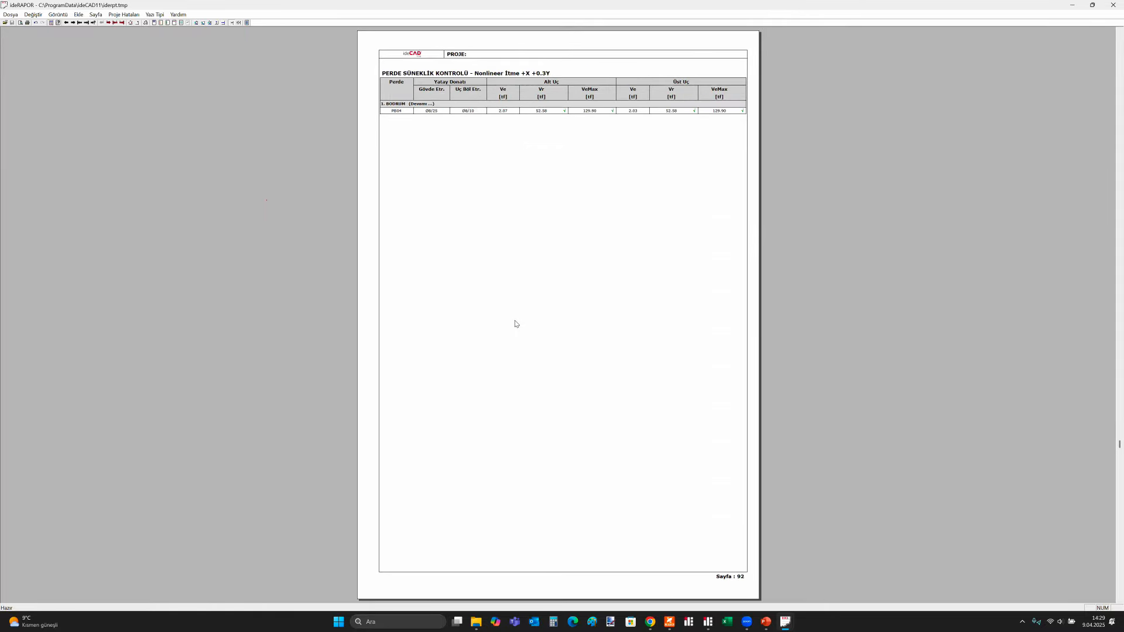
scroll(515, 324, up, 1)
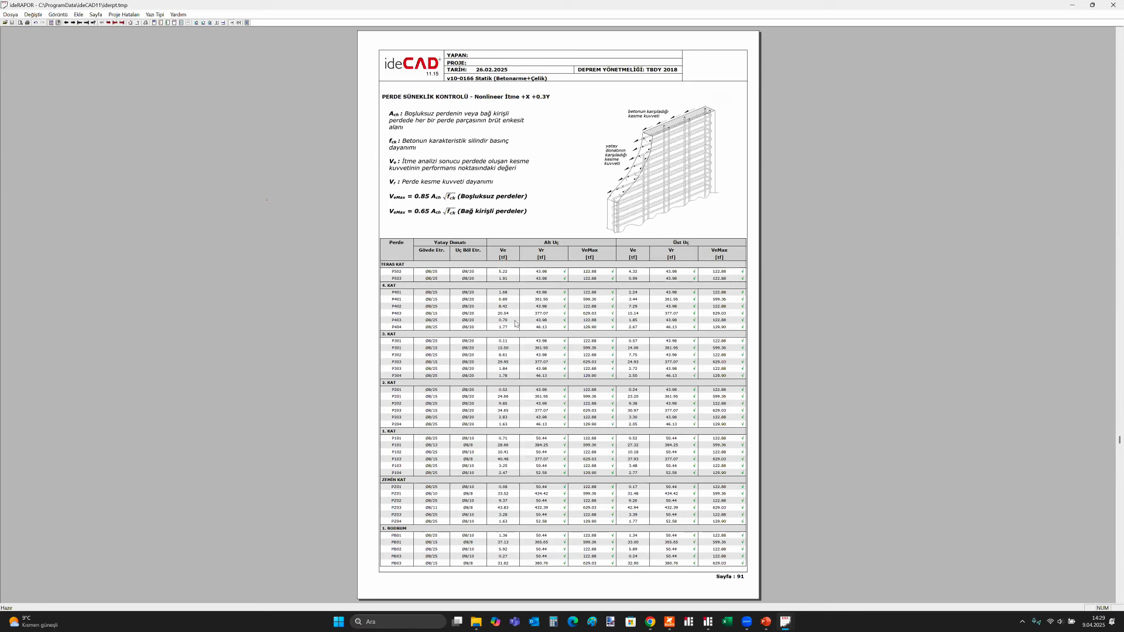
scroll(515, 323, down, 4)
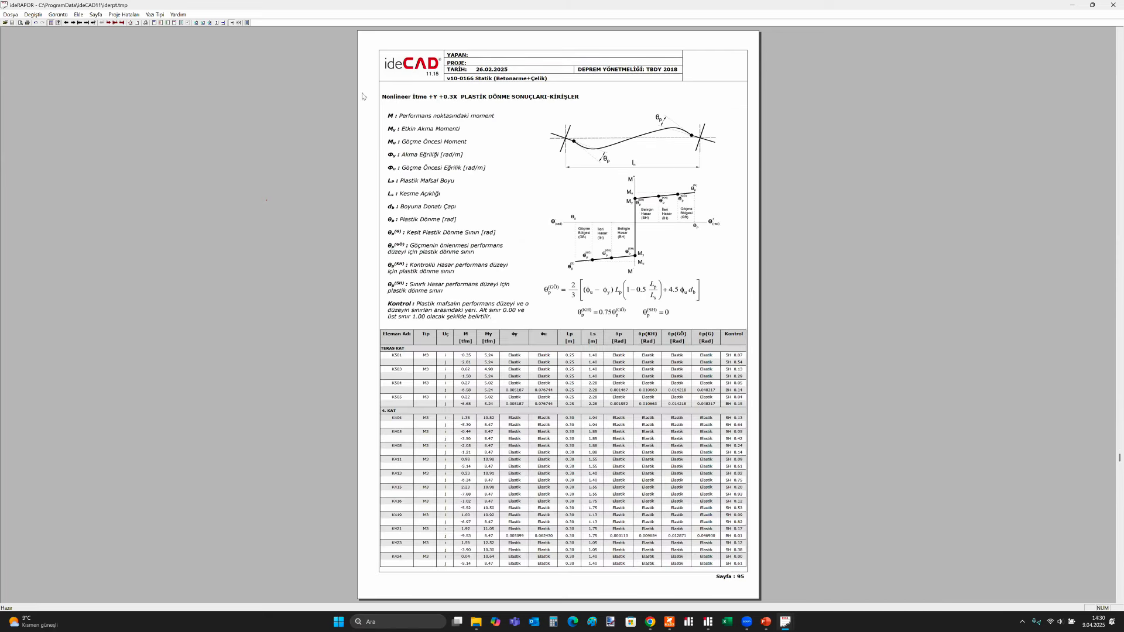
Go from the report's contents to the building performance evaluation and review its criteria and the list of elements without hinges
click(58, 22)
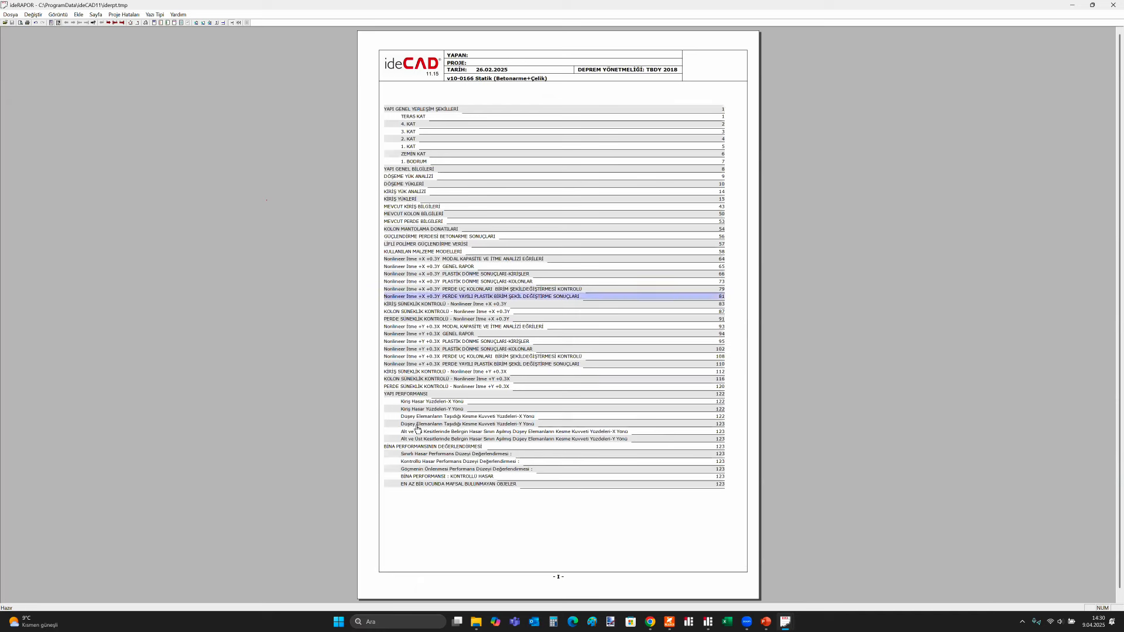
click(387, 448)
scroll(328, 349, down, 3)
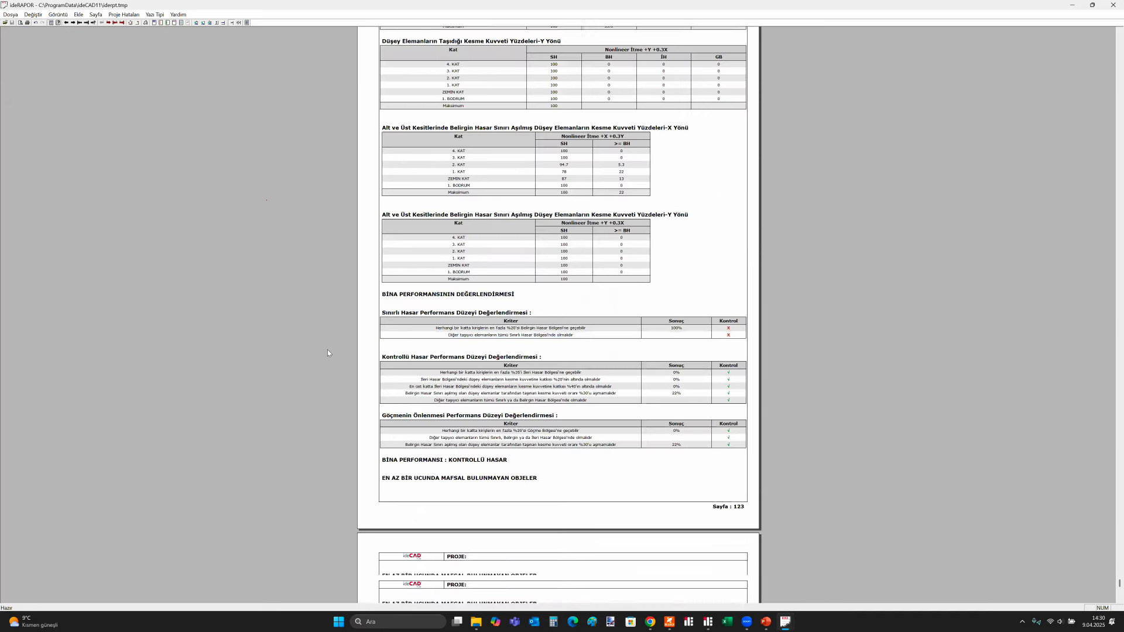
scroll(621, 413, down, 4)
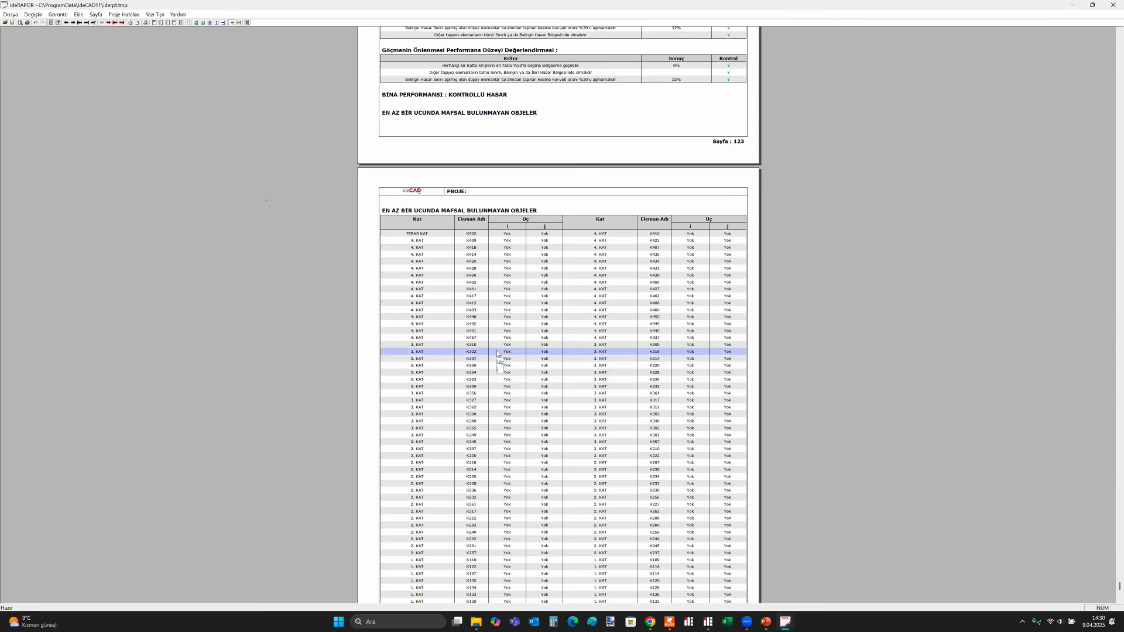
scroll(589, 296, down, 1)
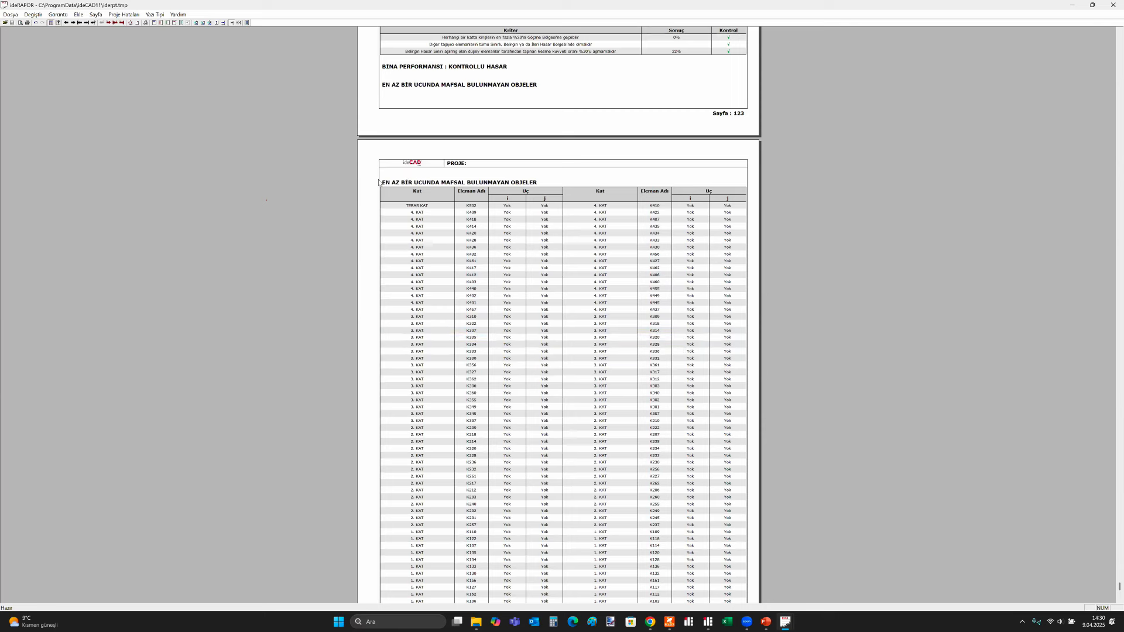
Compare the report's list of elements without hinges at either end with the ideCAD Statik model and recheck the building performance criteria above it
click(538, 183)
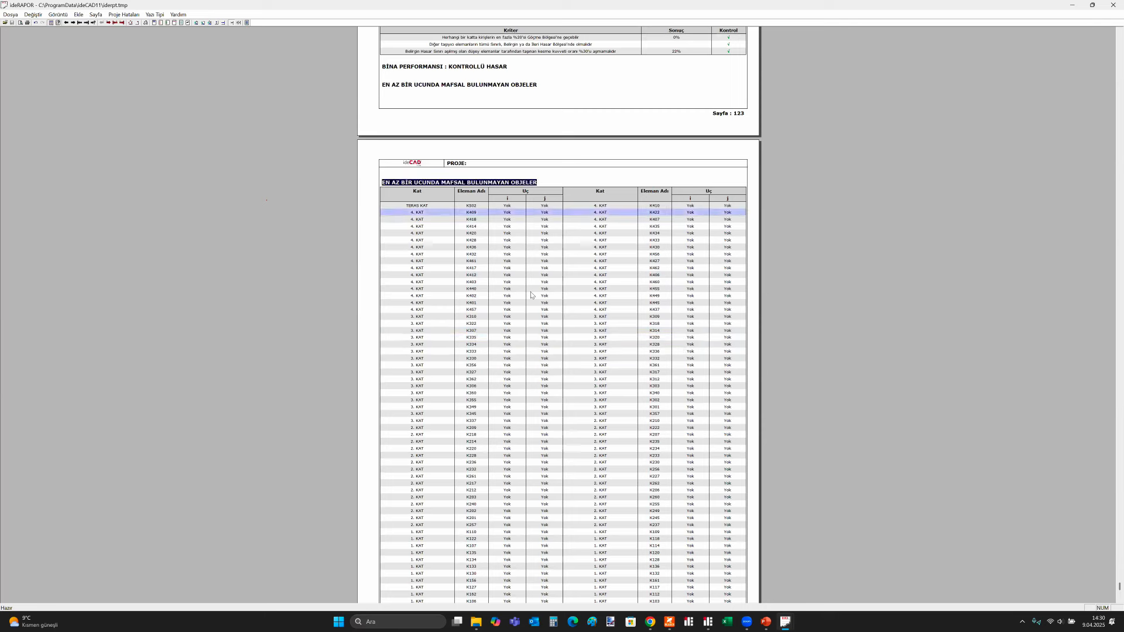
click(708, 621)
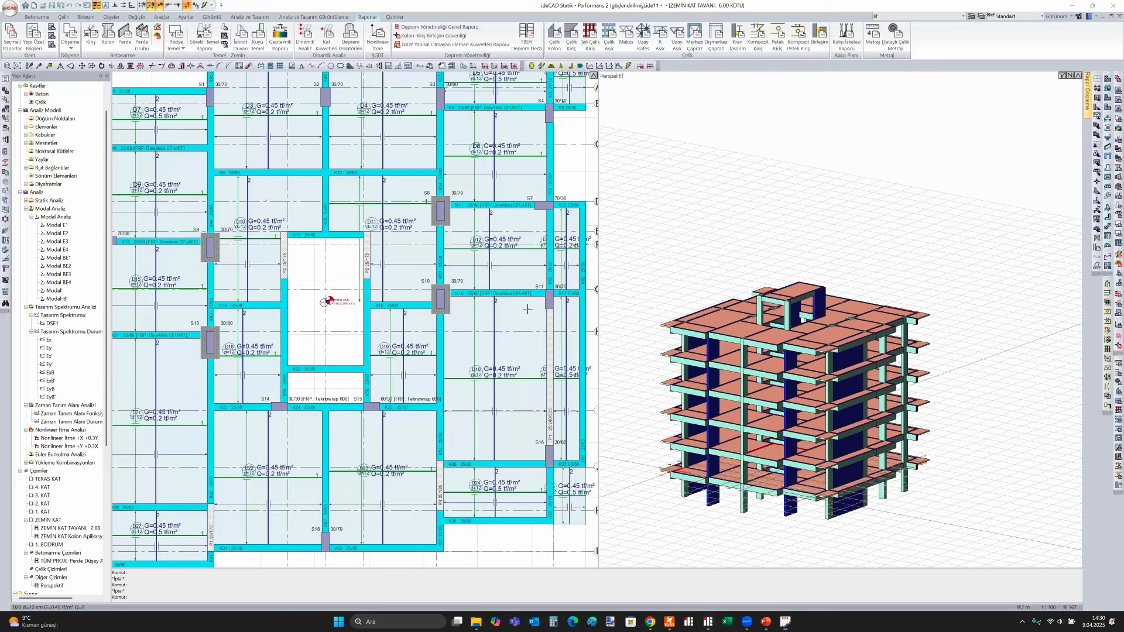
scroll(518, 321, up, 4)
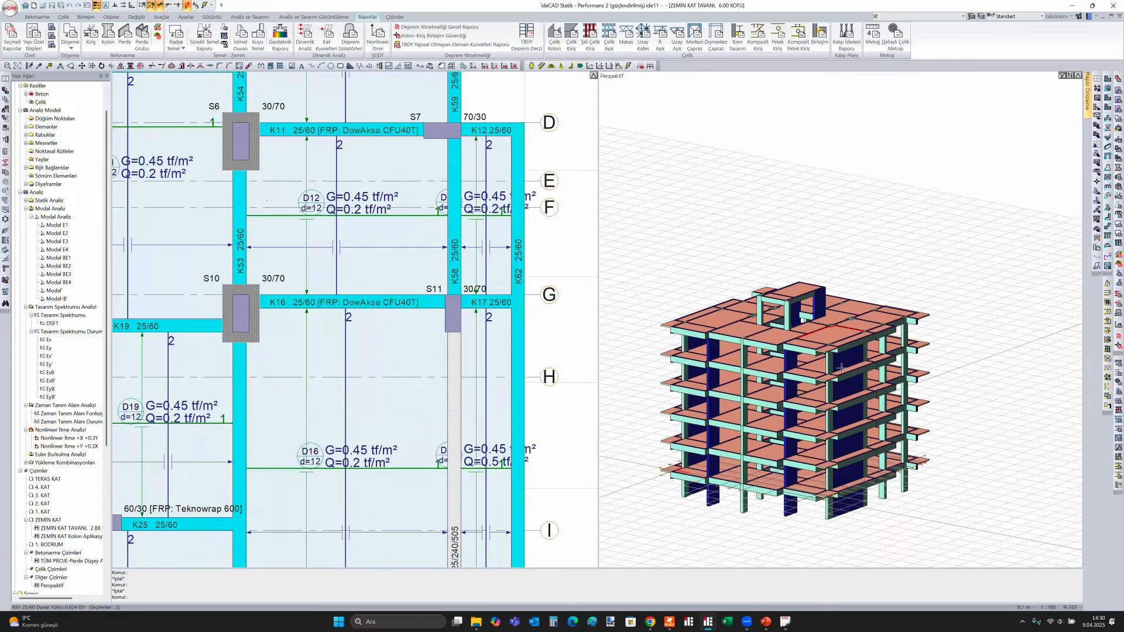
scroll(841, 367, up, 6)
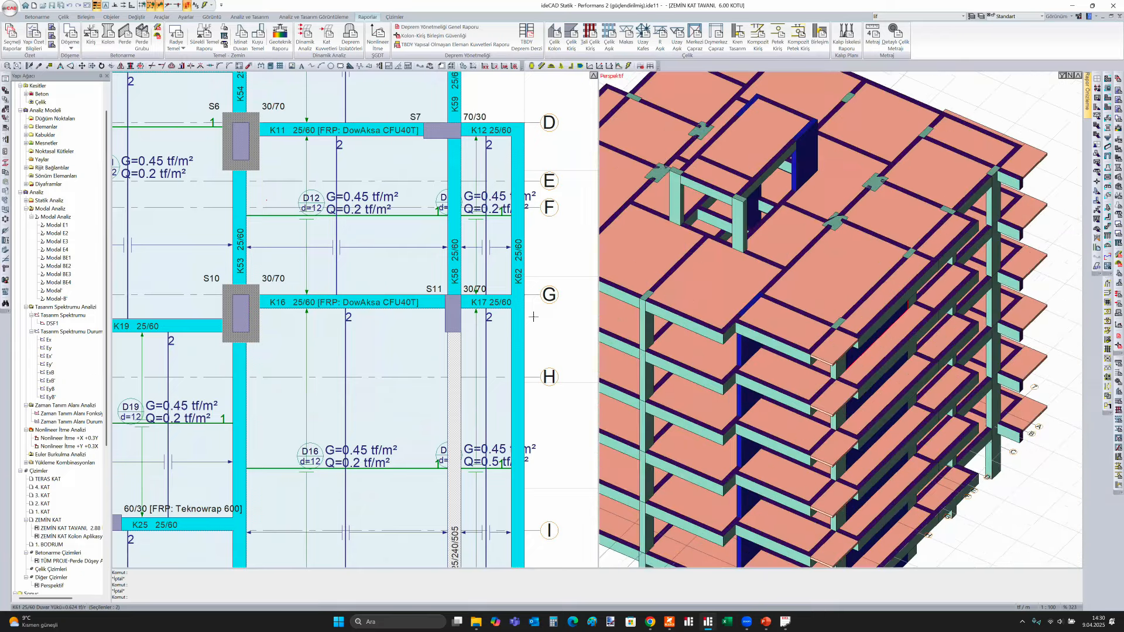
key(alt+Tab)
scroll(560, 294, down, 1)
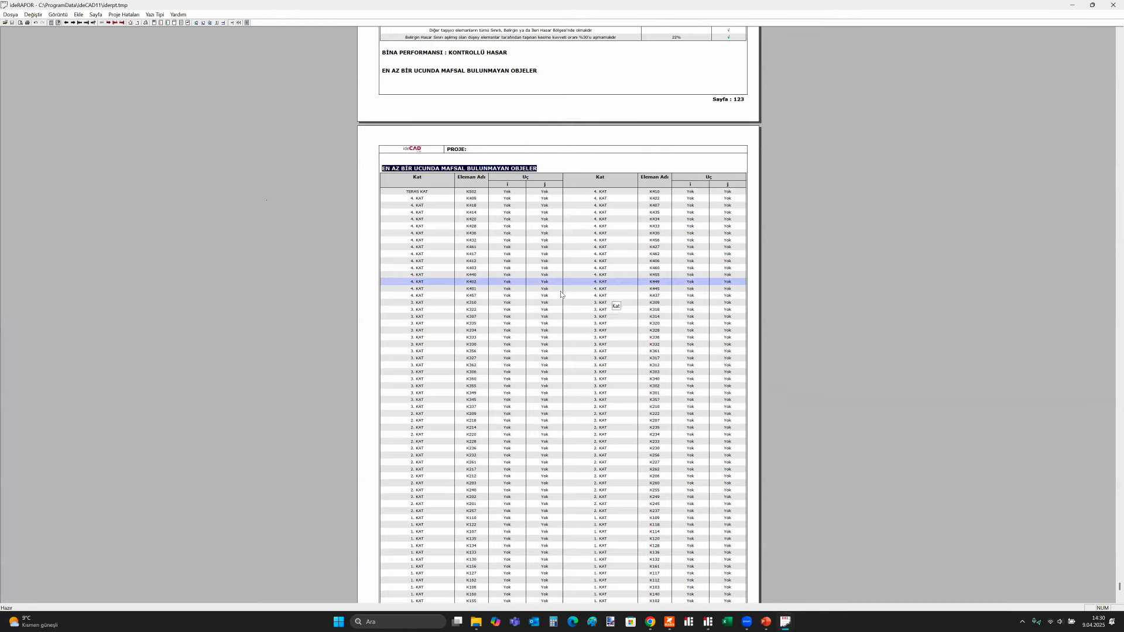
scroll(561, 294, down, 3)
scroll(644, 339, up, 5)
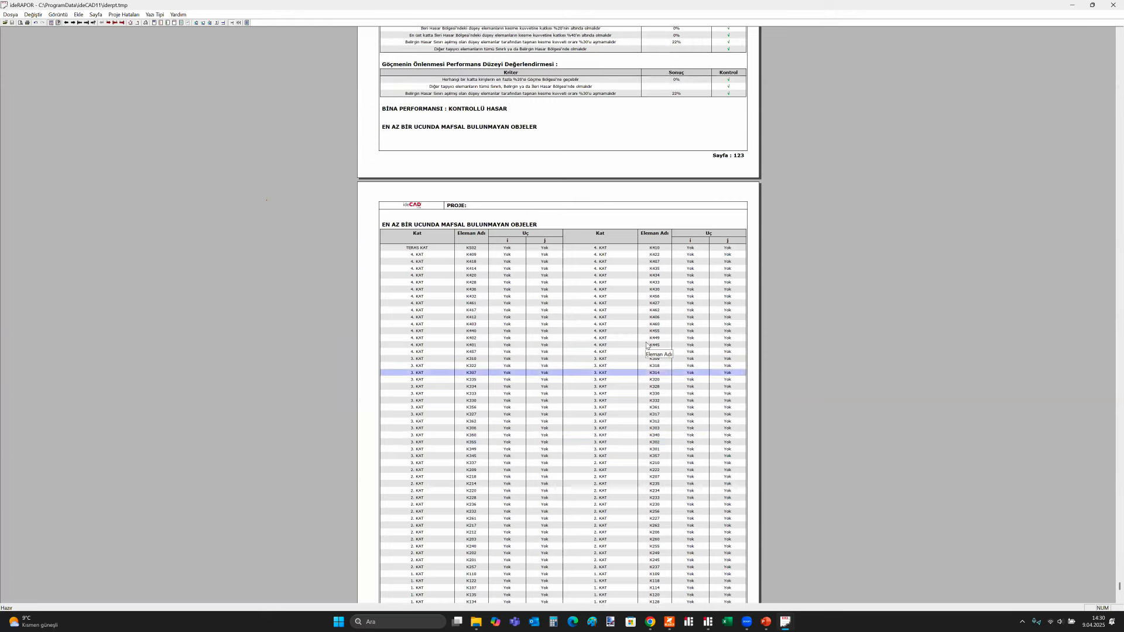
scroll(647, 345, down, 3)
scroll(521, 200, up, 3)
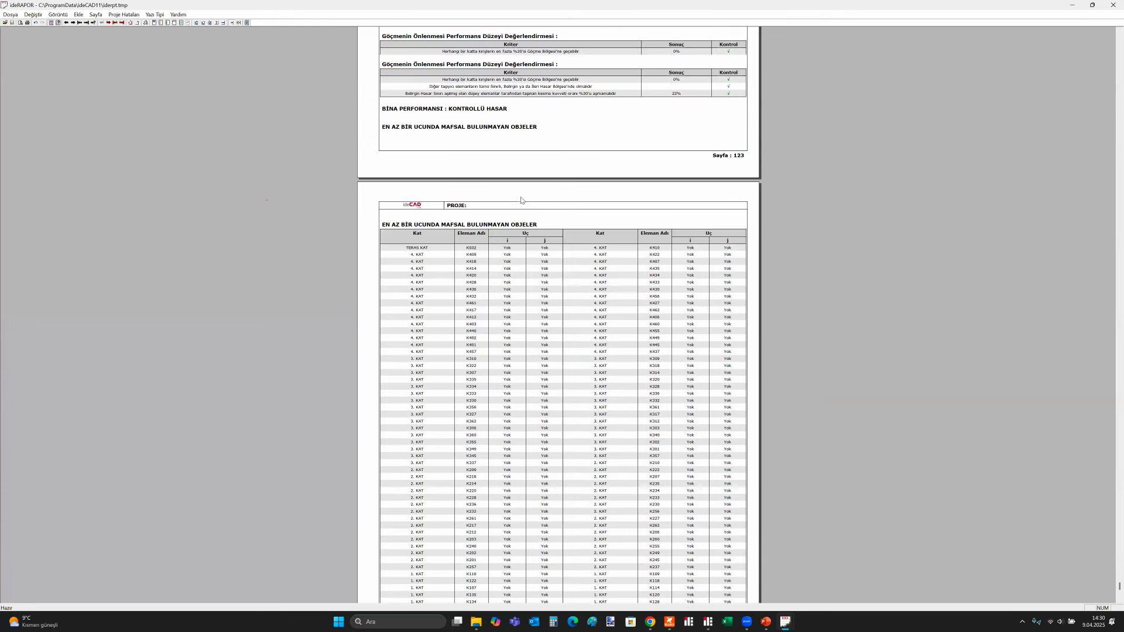
scroll(539, 252, up, 5)
Return to the ideCAD Statik model and inspect the top-storey shear wall, the beam above it and the adjoining slabs in perspective
key(alt+Tab)
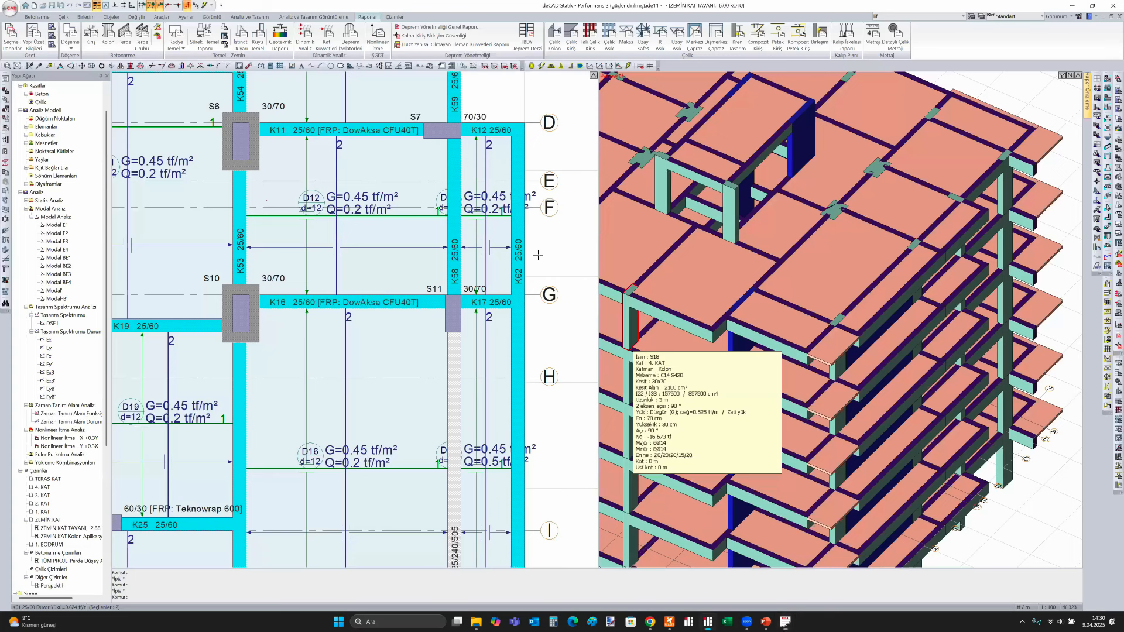
scroll(886, 300, down, 1)
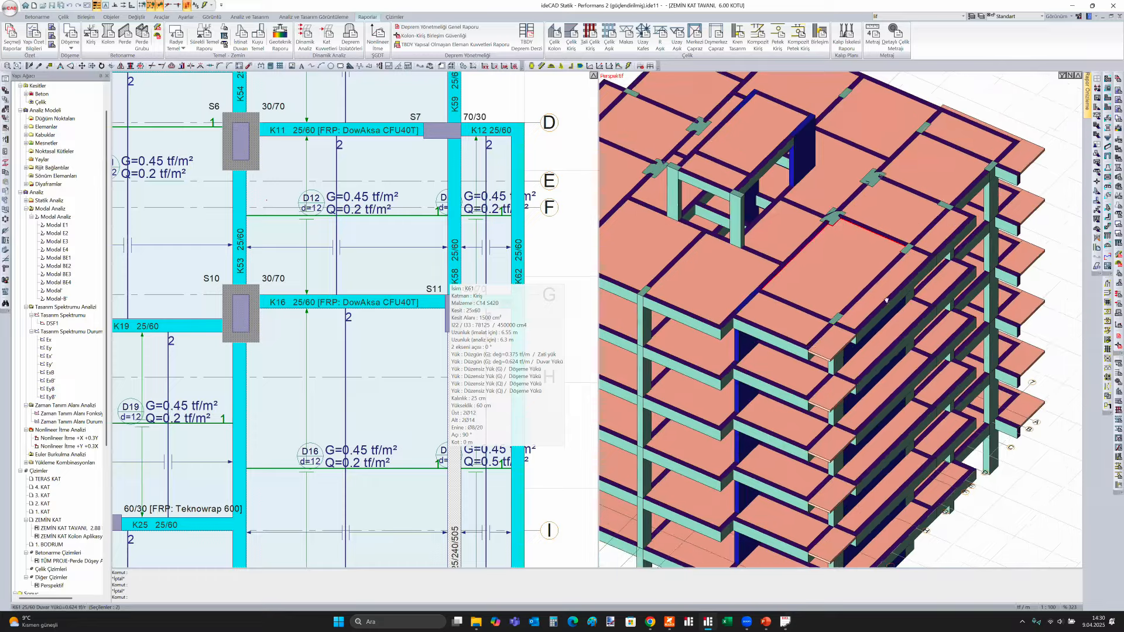
scroll(887, 301, up, 2)
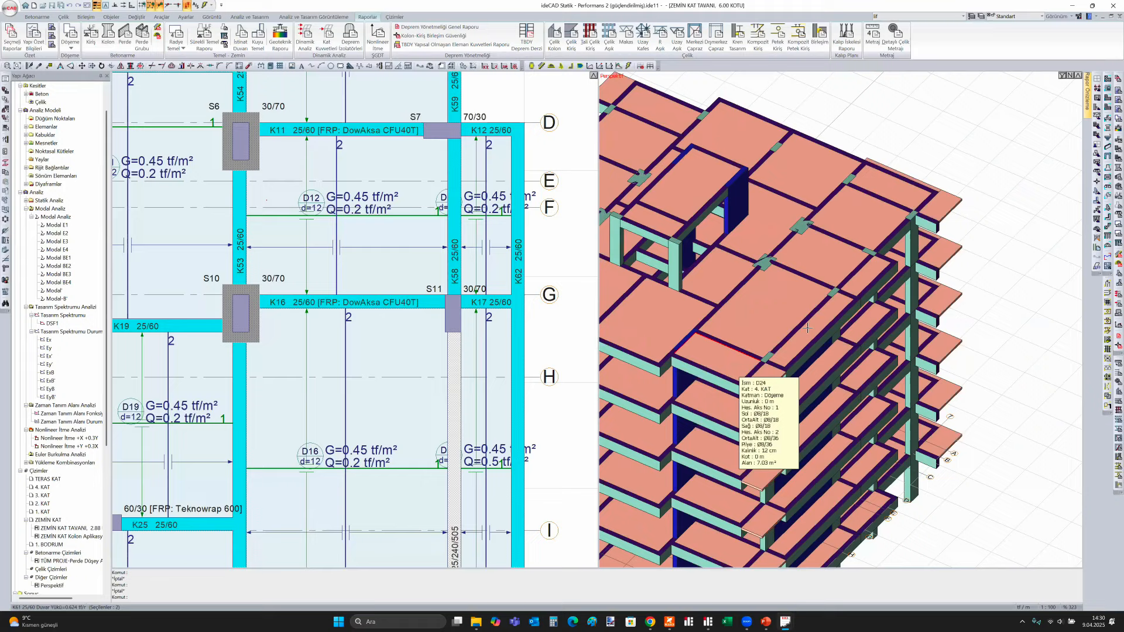
shift+middle_drag(803, 284, 812, 225)
click(818, 352)
shift+middle_drag(823, 356, 796, 333)
scroll(795, 332, up, 3)
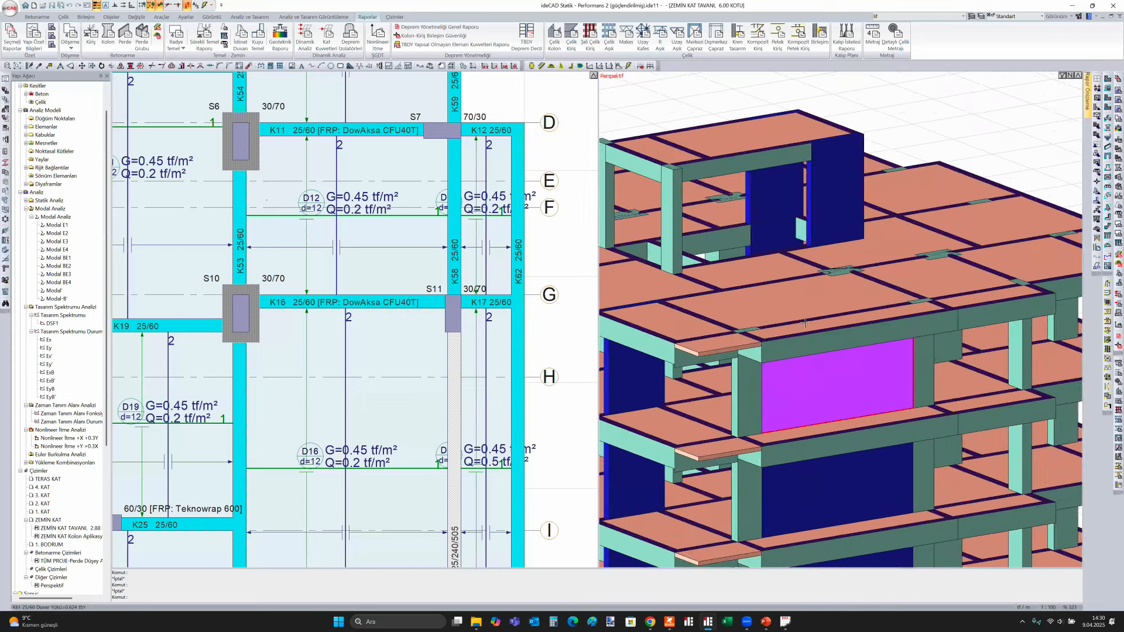
click(805, 323)
scroll(796, 326, up, 3)
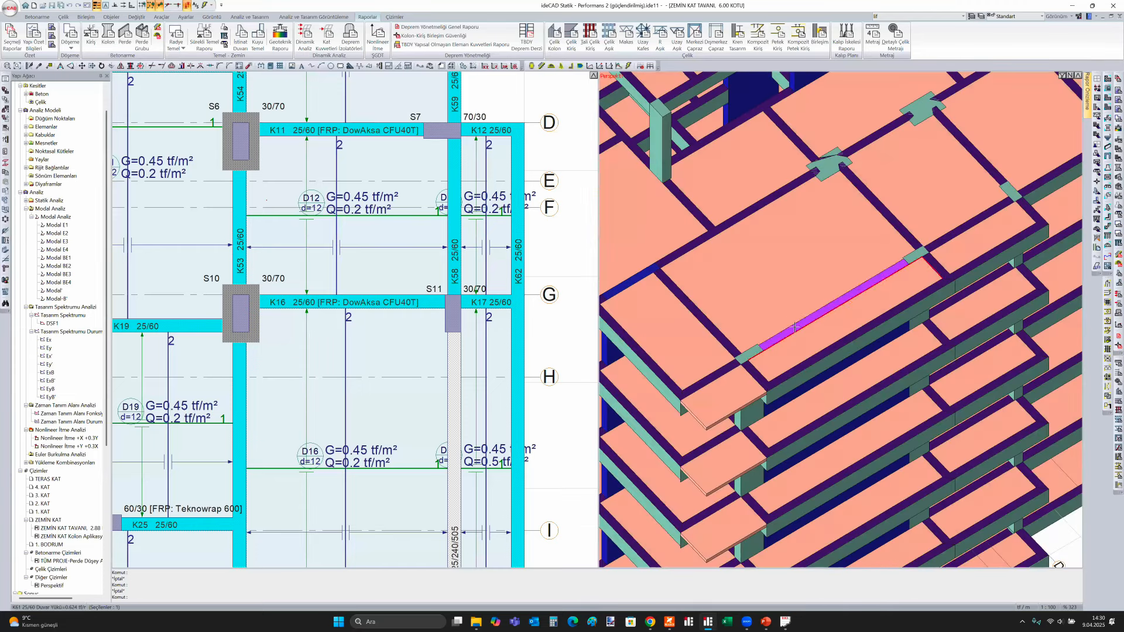
key(Escape)
scroll(790, 345, down, 2)
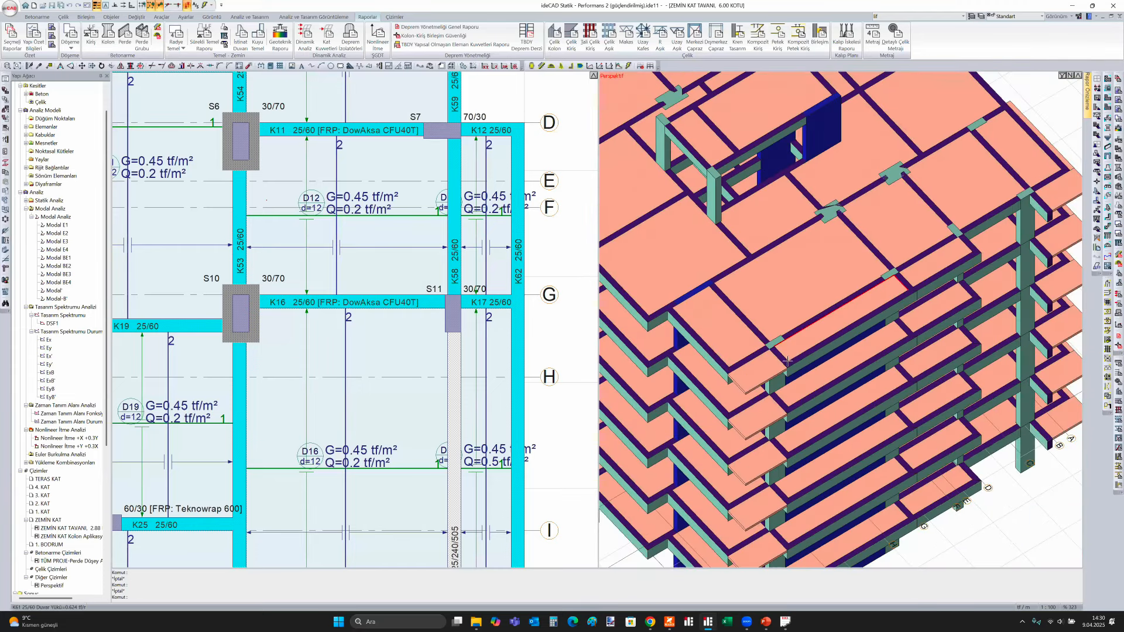
click(802, 307)
click(813, 319)
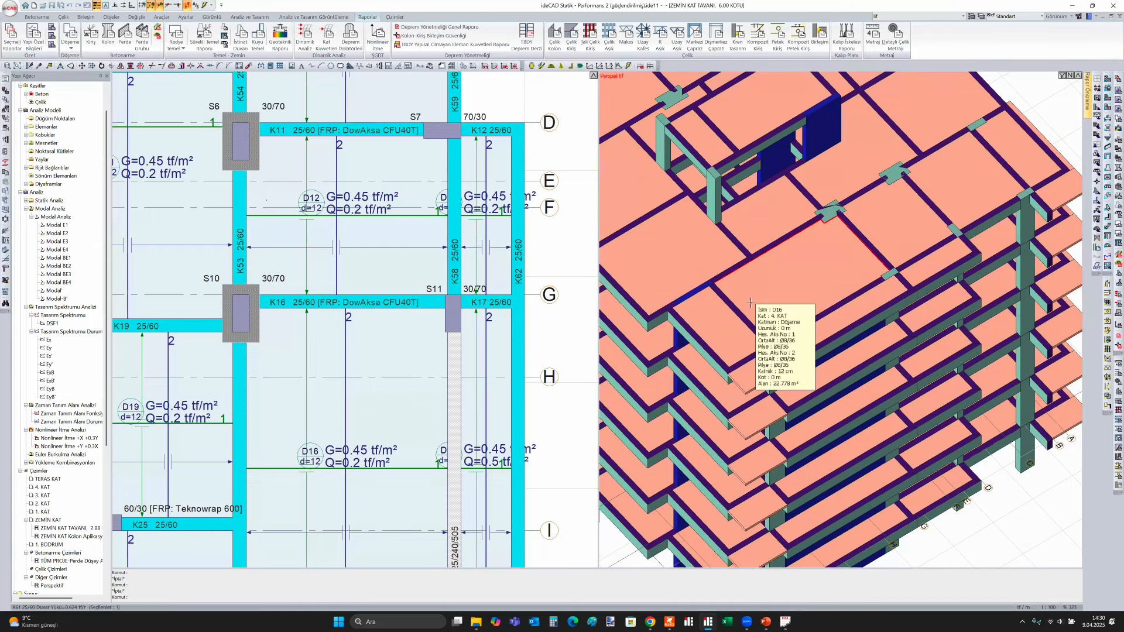
Generate the ZEMİN KAT column application plan with strengthening details opened outside the plan, deleting the existing drawings of that name
scroll(342, 321, down, 1)
scroll(341, 322, down, 3)
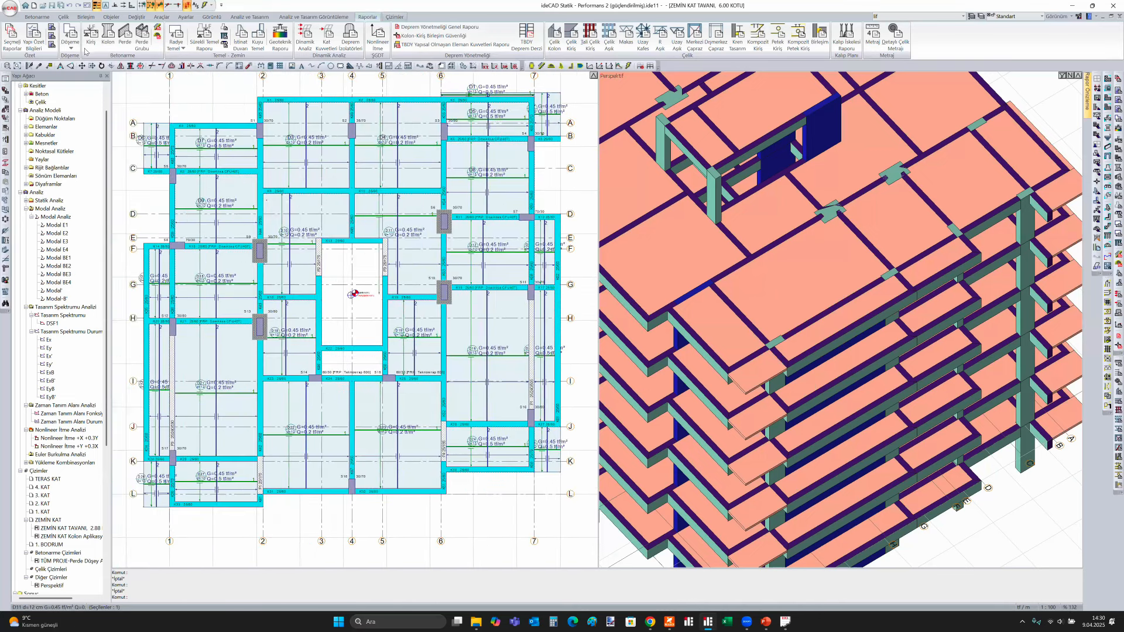
click(394, 17)
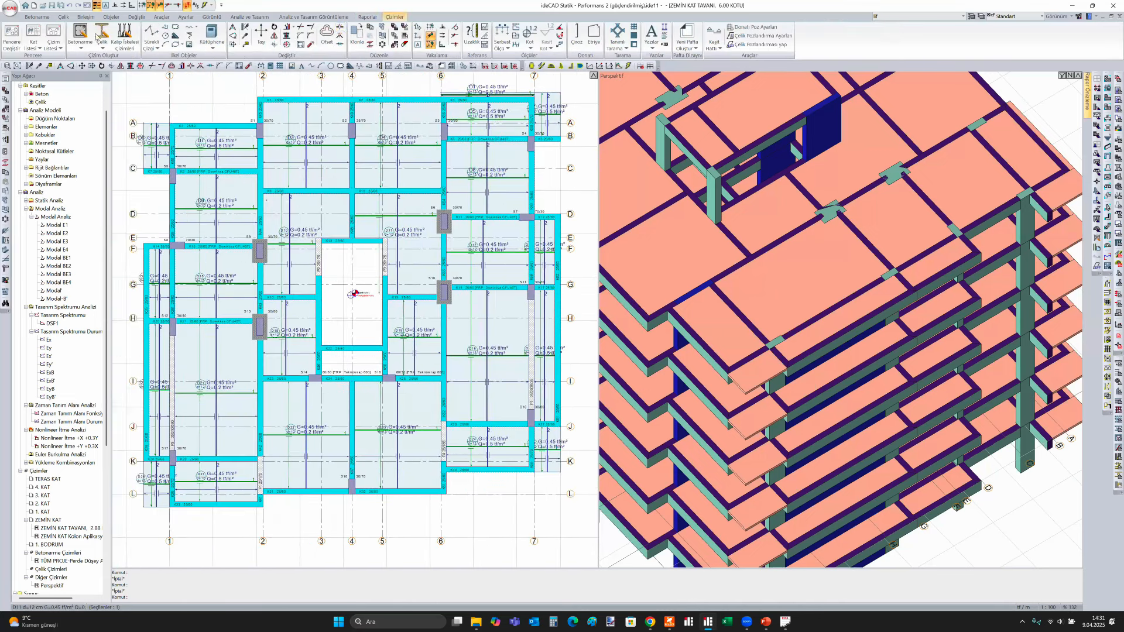
click(79, 46)
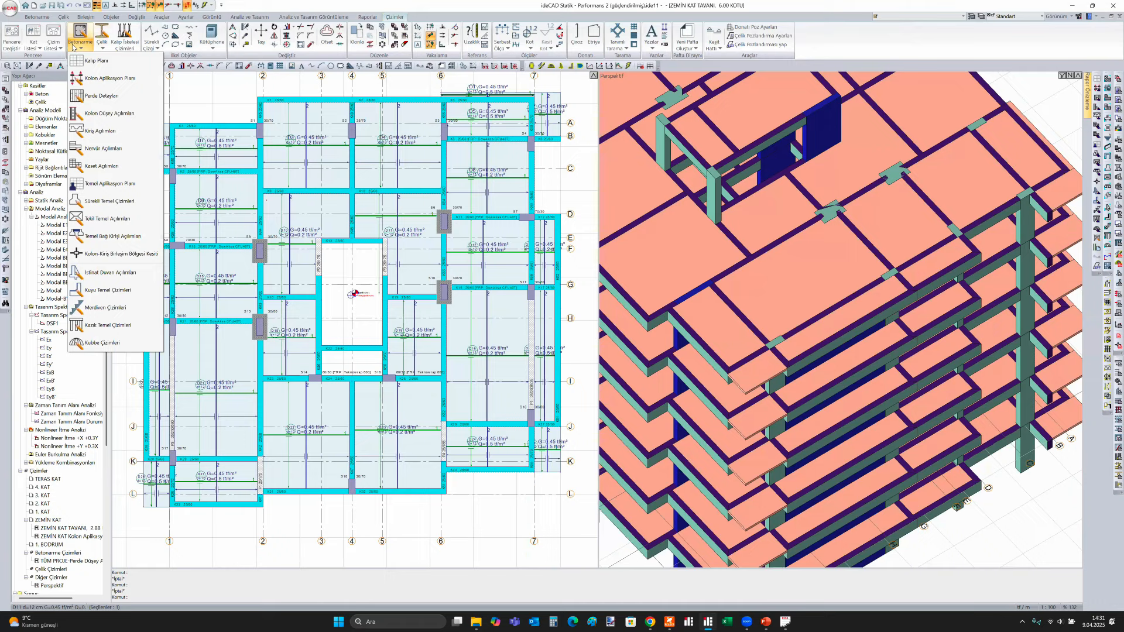
click(122, 80)
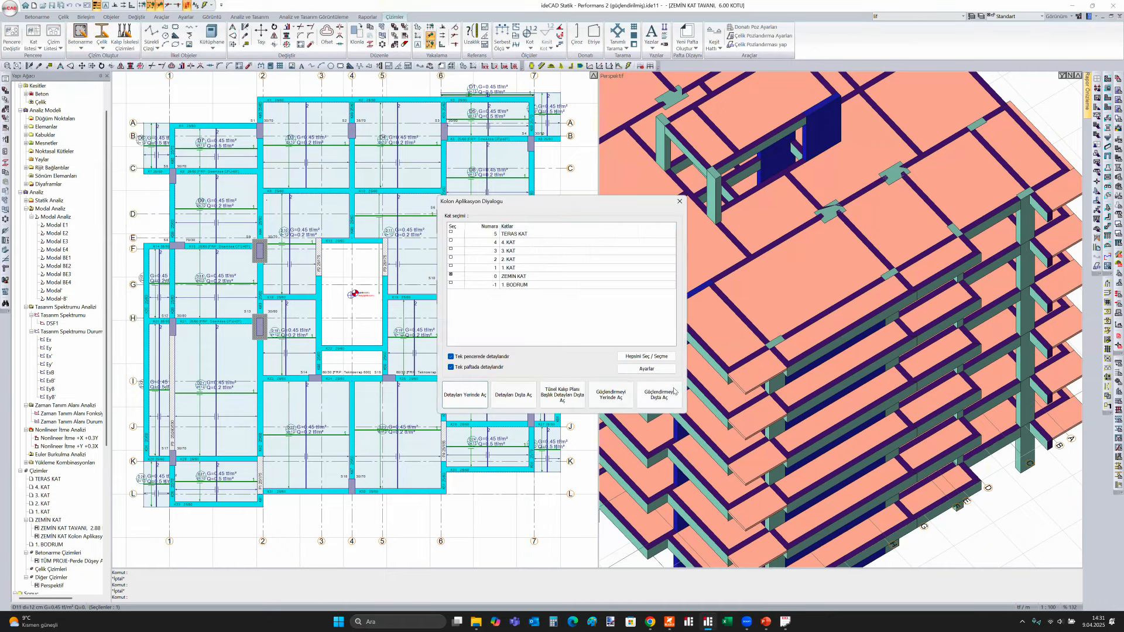
click(659, 395)
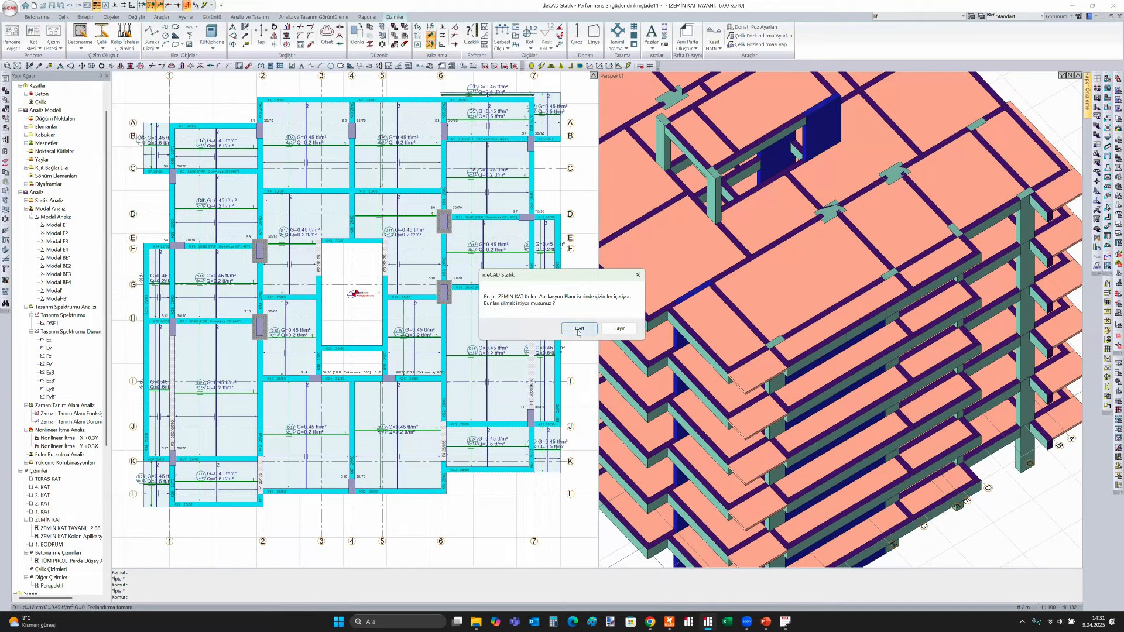
click(579, 329)
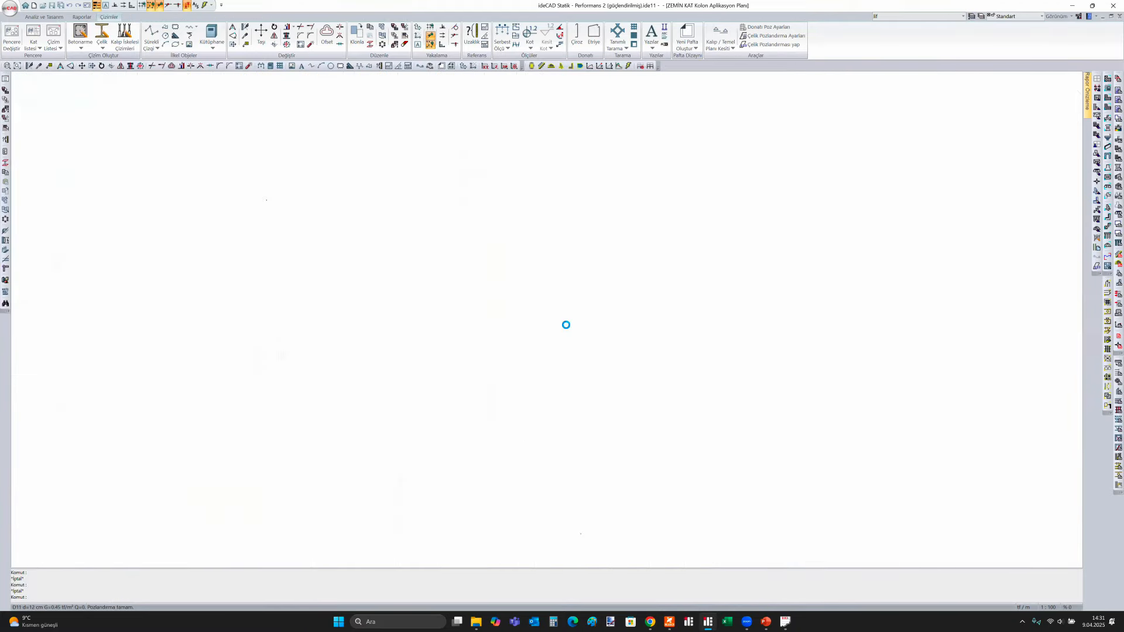
Examine the column application plan, the PZ01 - SZ11 - SZ16 wall detail and the jacketing details for columns SZ06 - SZ09 - SZ10 and SZ13
scroll(429, 328, up, 3)
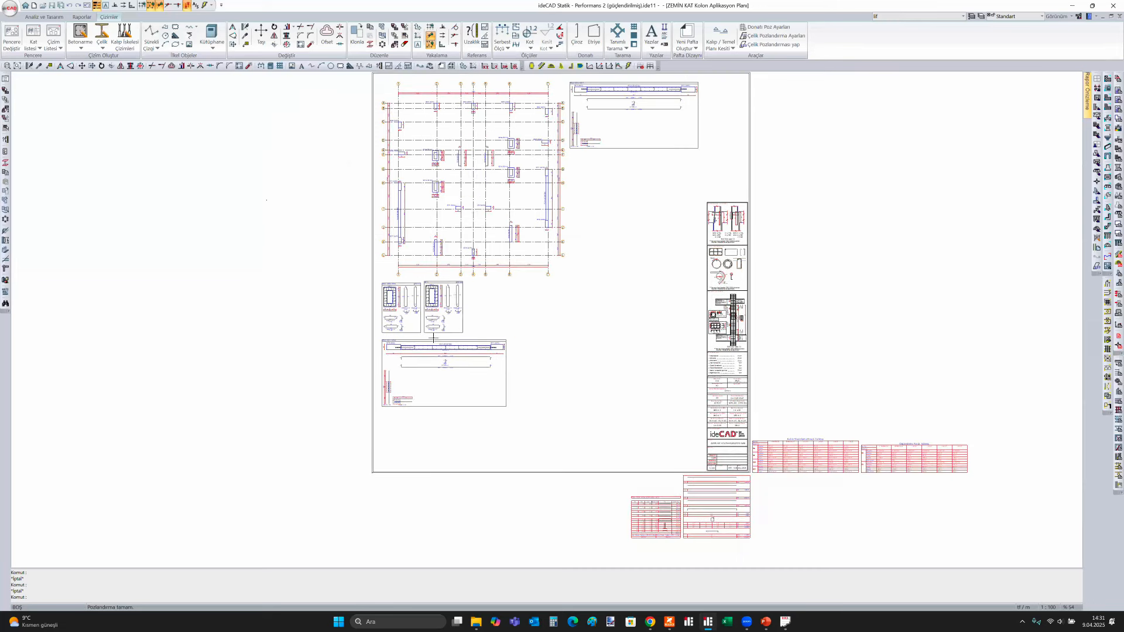
scroll(431, 369, up, 8)
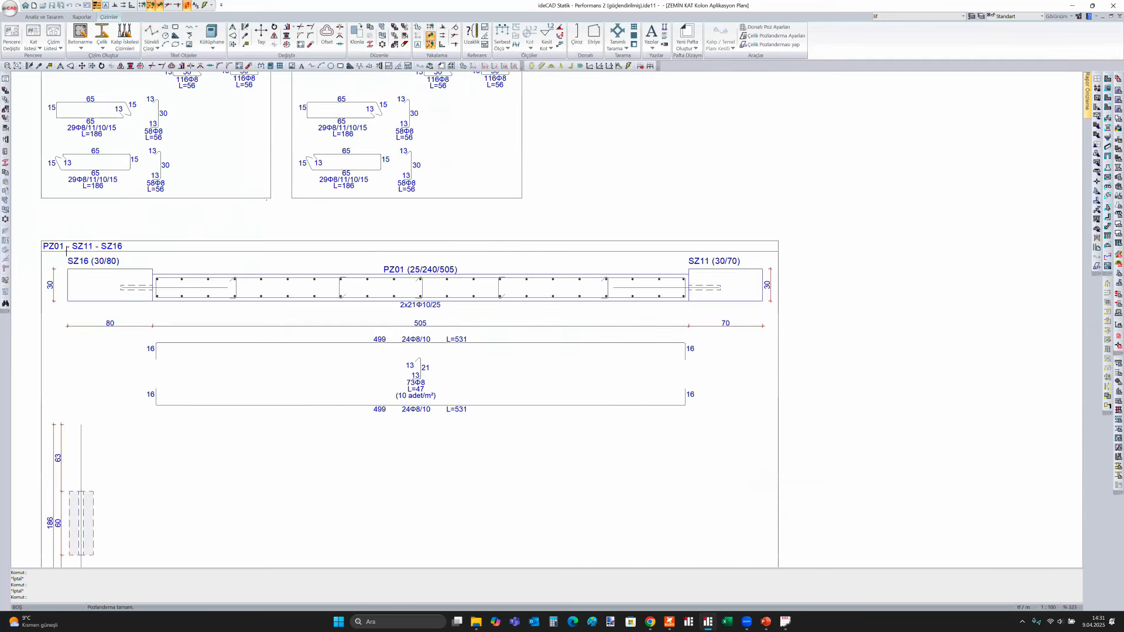
middle_drag(215, 339, 383, 217)
scroll(640, 209, down, 2)
middle_drag(565, 205, 527, 517)
middle_drag(692, 280, 562, 564)
scroll(551, 276, down, 1)
middle_drag(558, 281, 538, 445)
middle_drag(766, 285, 476, 404)
middle_drag(615, 356, 929, 148)
middle_drag(322, 556, 460, 311)
scroll(436, 399, up, 1)
middle_drag(568, 397, 534, 346)
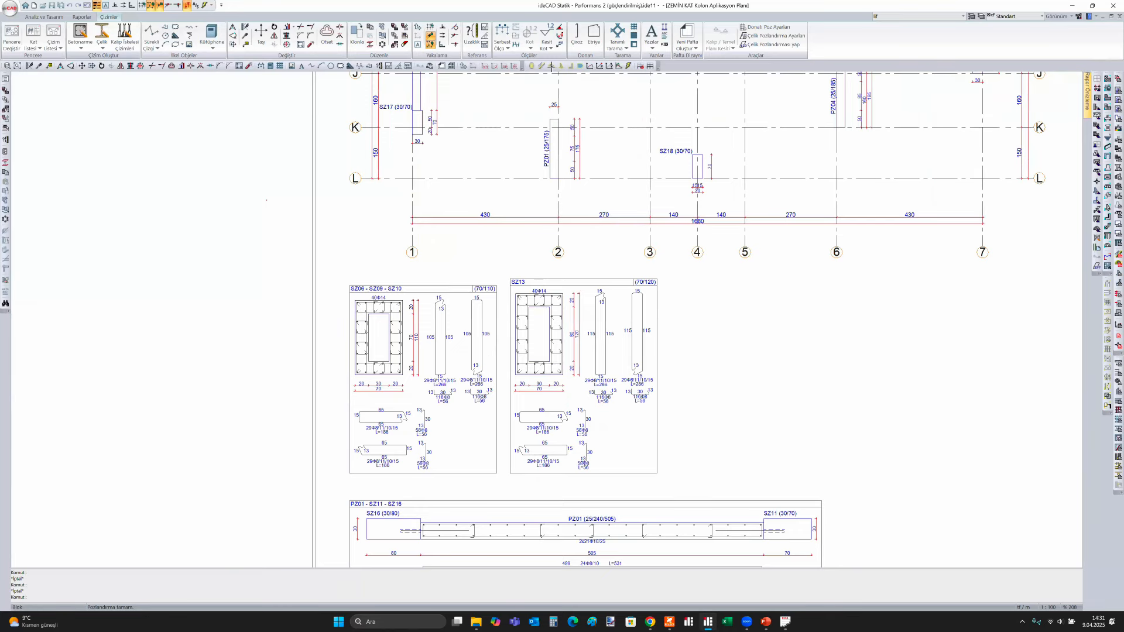
Switch to the PowerPoint presentation and start the slide show from closing slide 54, "Her şey hesapladığınız gibi!"
click(766, 621)
click(62, 530)
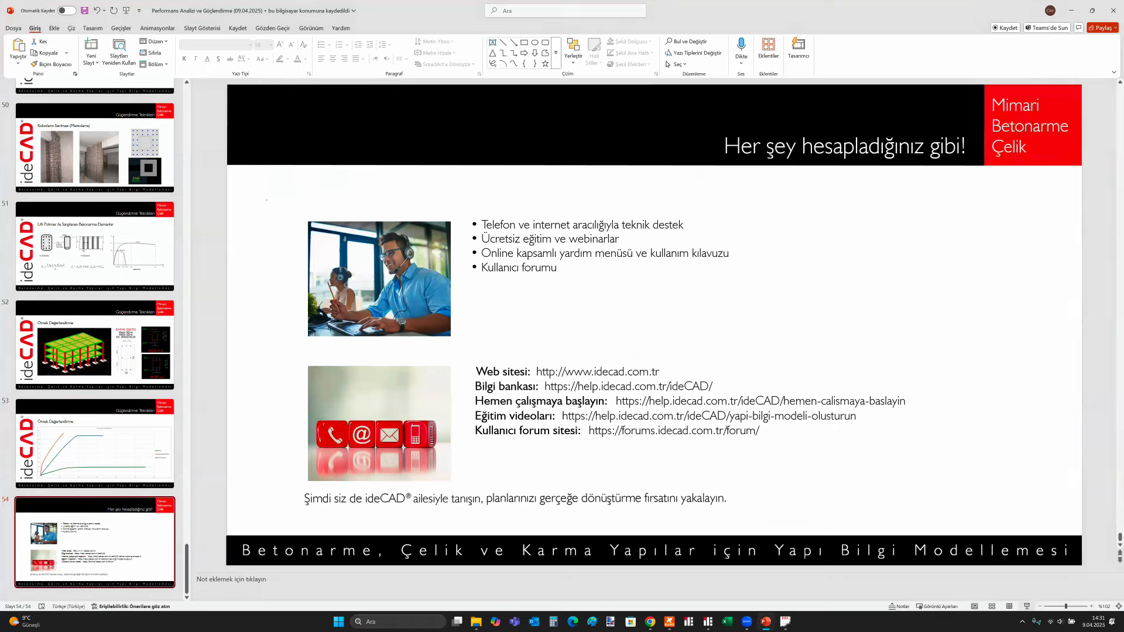
key(shift+F5)
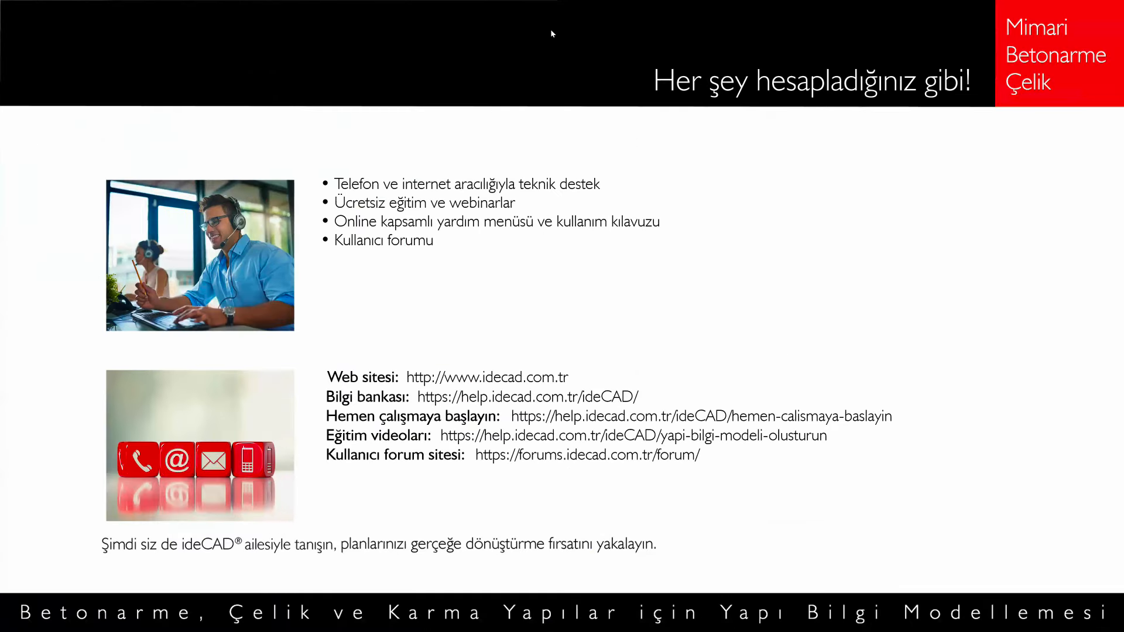